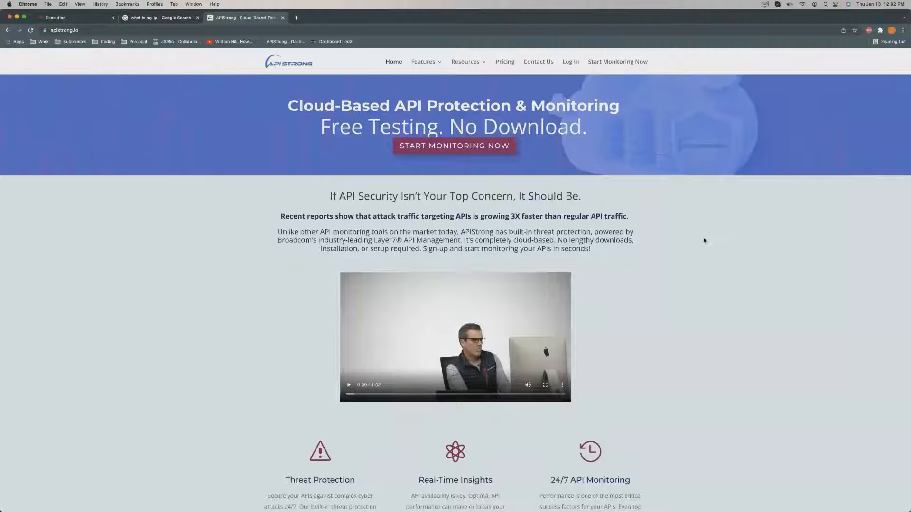
Log in to the APIStrong portal and bring up the Create New dialog.
scroll(704, 240, down, 5)
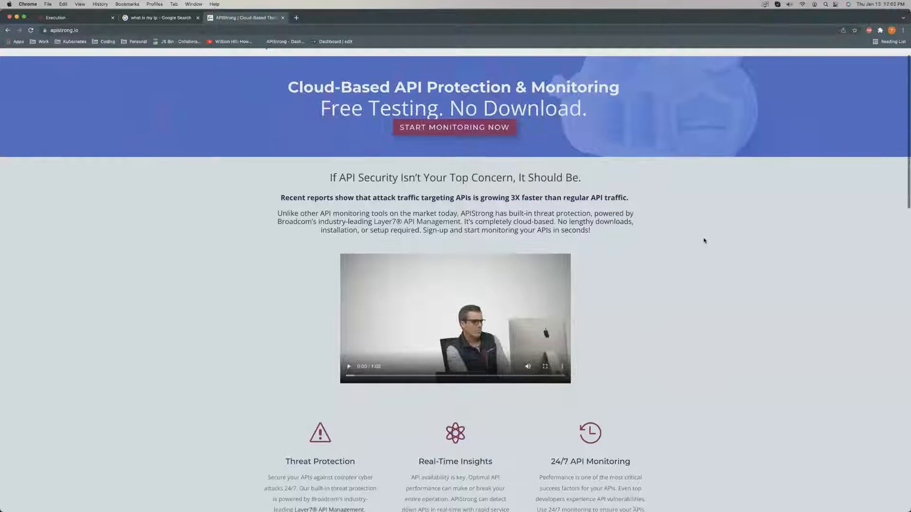
scroll(703, 238, down, 2)
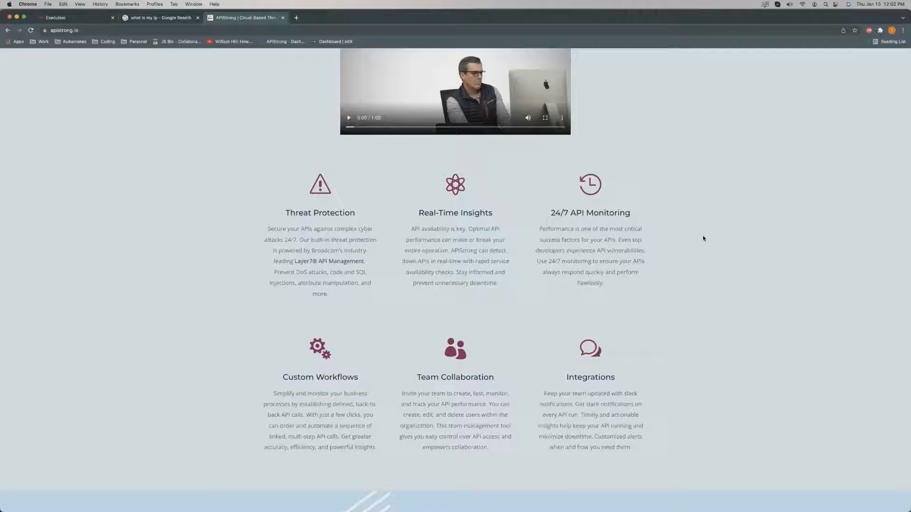
scroll(632, 205, up, 5)
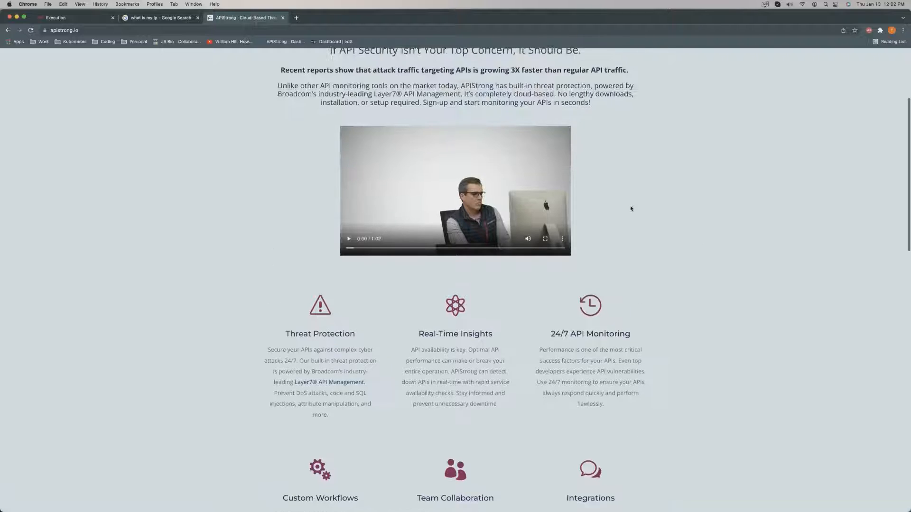
scroll(631, 205, up, 2)
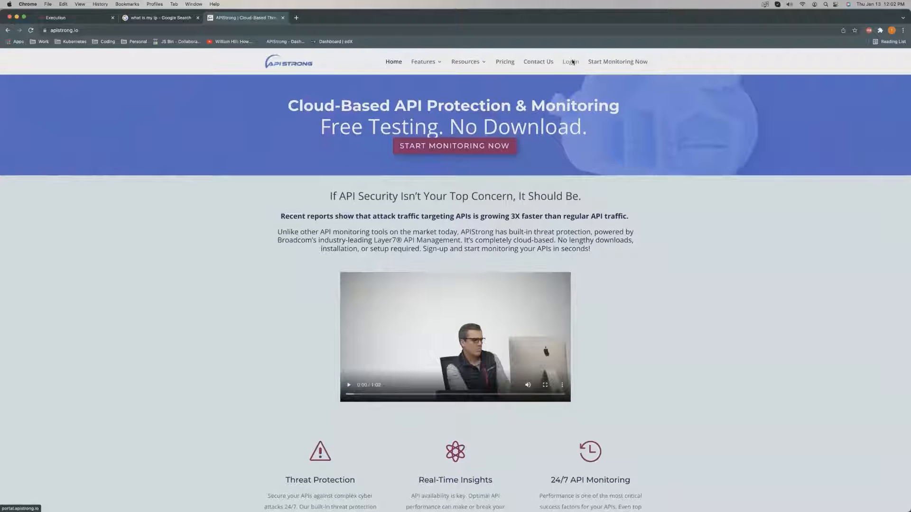
click(572, 62)
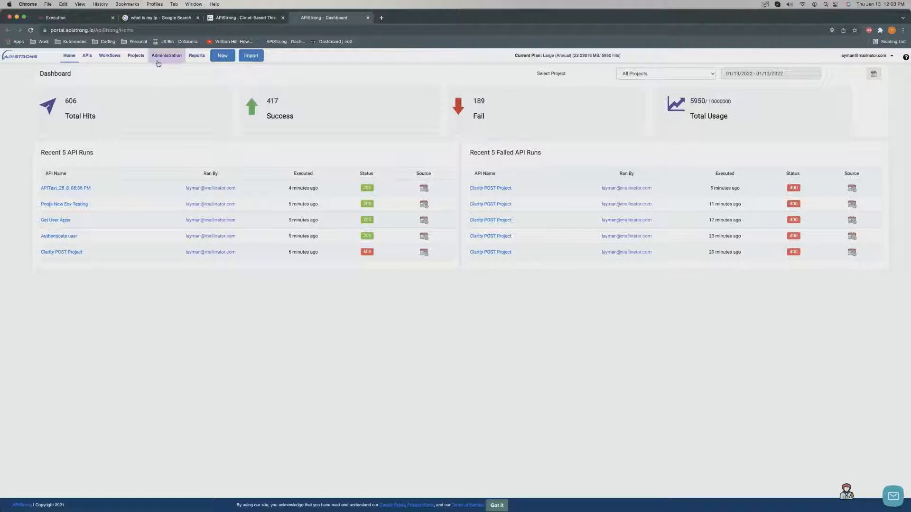
click(220, 56)
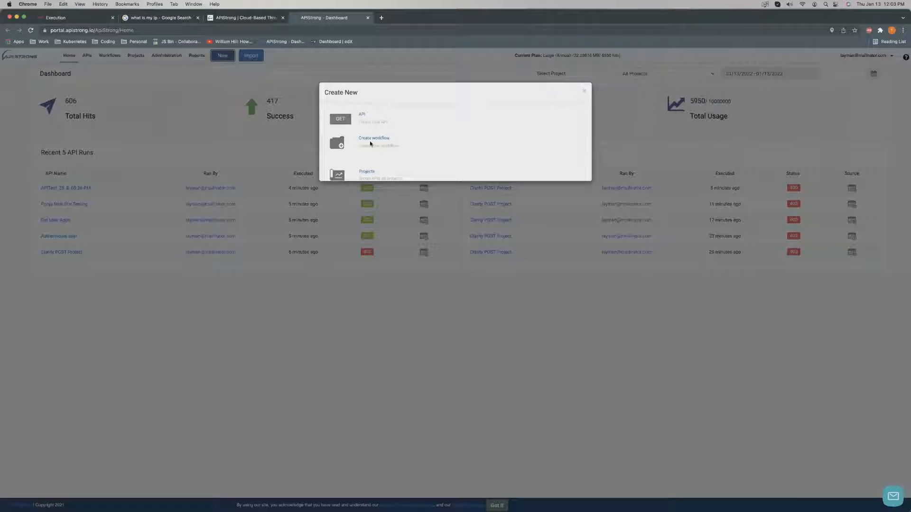
Create a new project named 'Tims Developers' with the description 'This is a demo'.
click(368, 172)
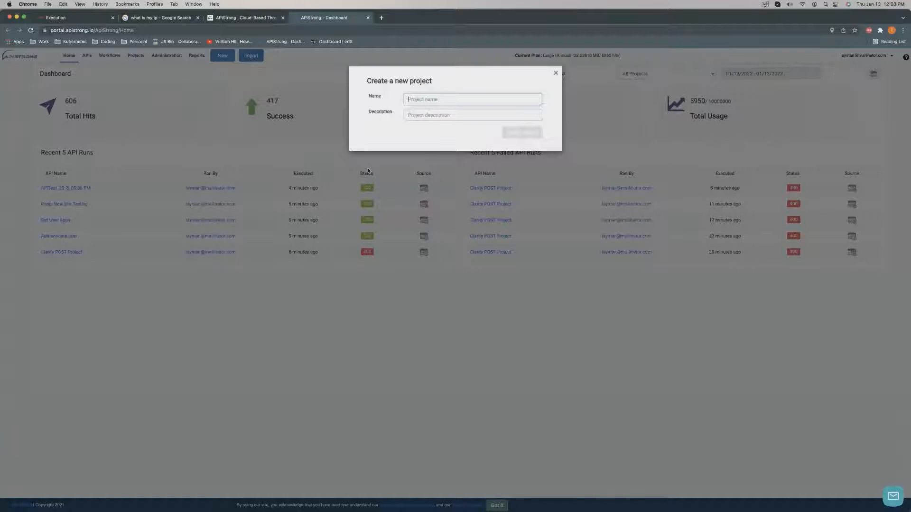
text(TimsDeveler)
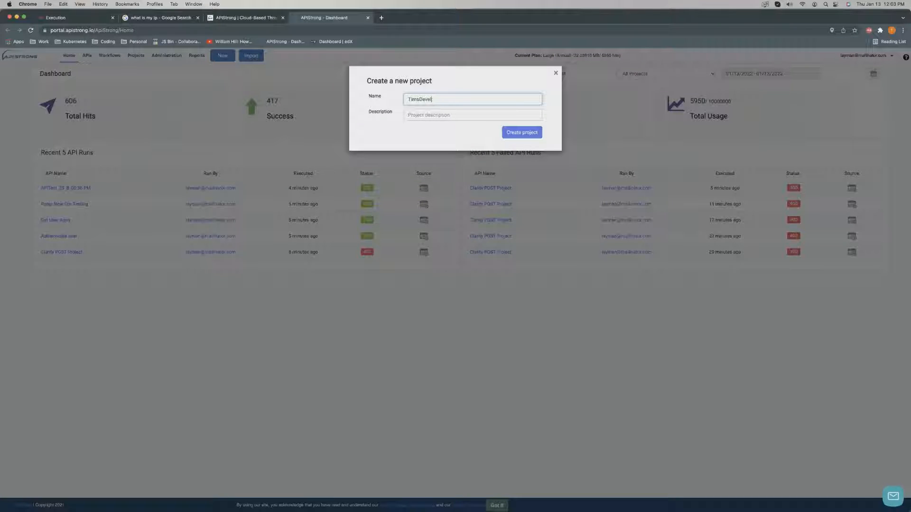
key(BackSpace)
key(BackSpace)
key(BackSpace)
text(Developer)
key(Tab)
text(This is a demo)
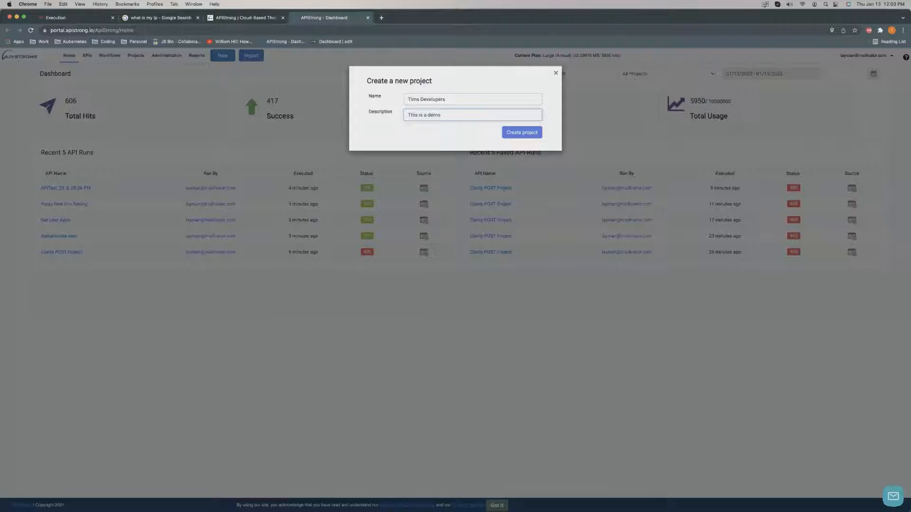
key(Return)
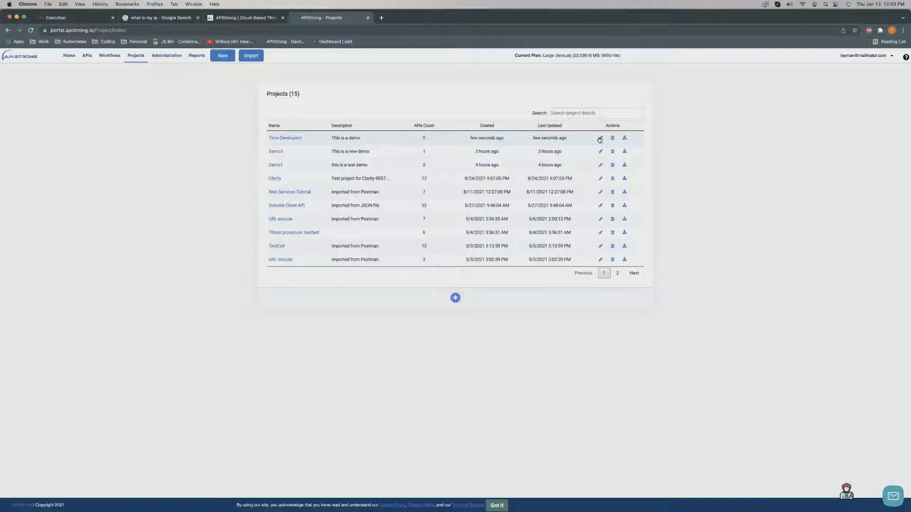
Export the Tims Developers project as a file, then start a new API request inside it.
click(625, 139)
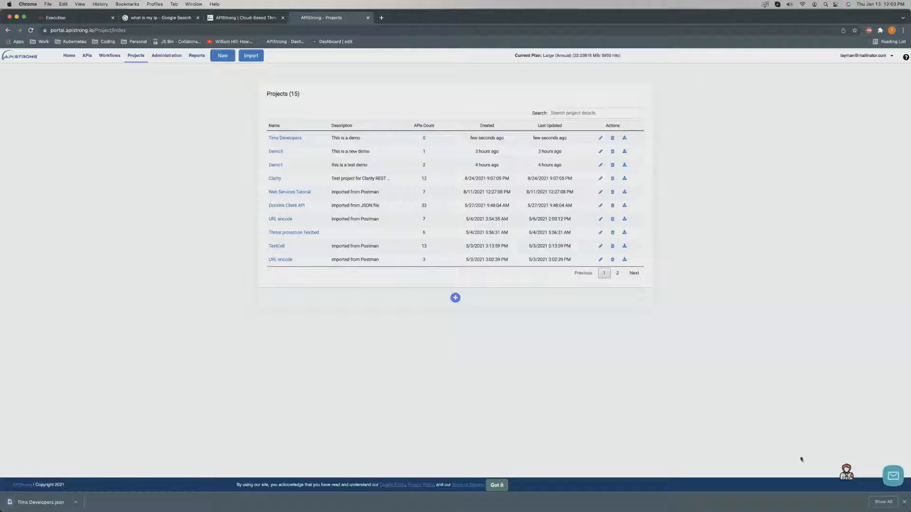
click(905, 503)
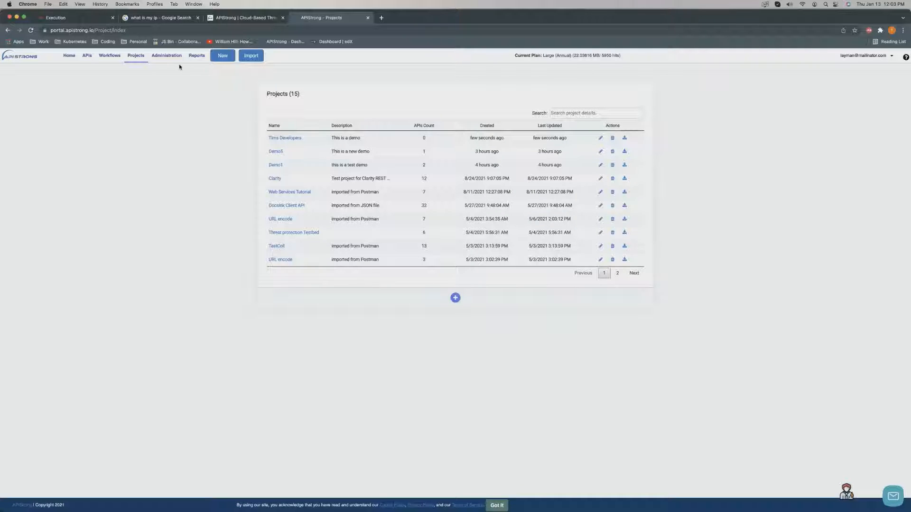
click(290, 138)
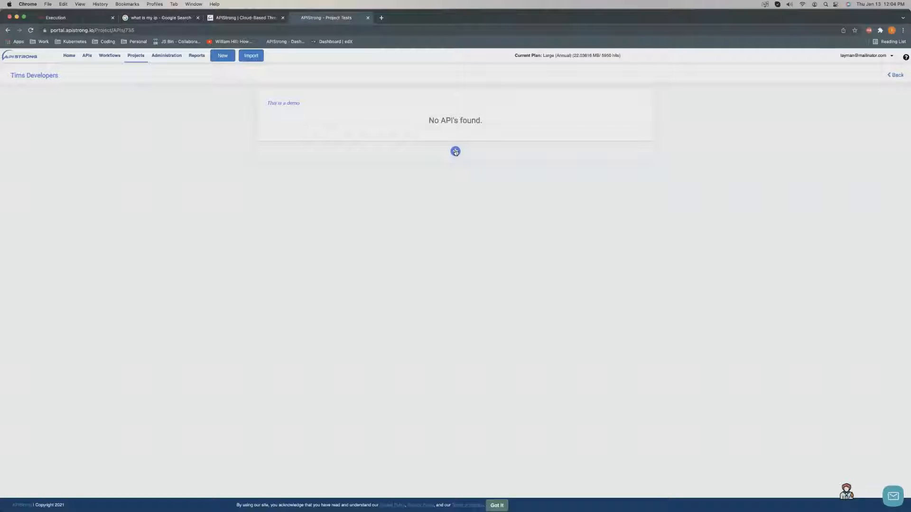
click(227, 61)
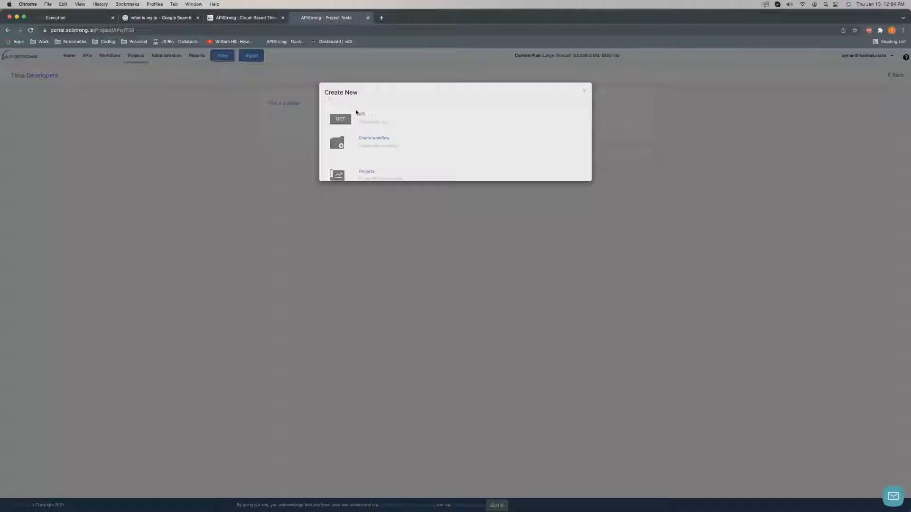
click(361, 116)
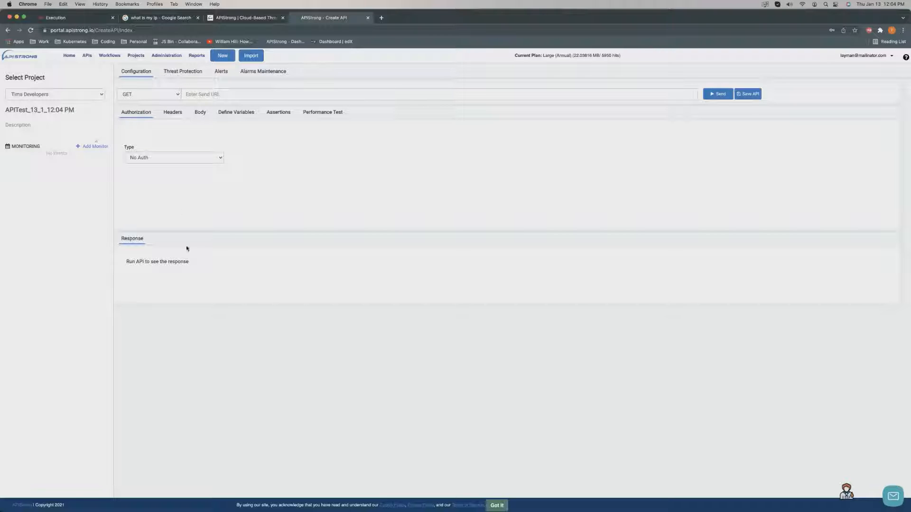
click(339, 496)
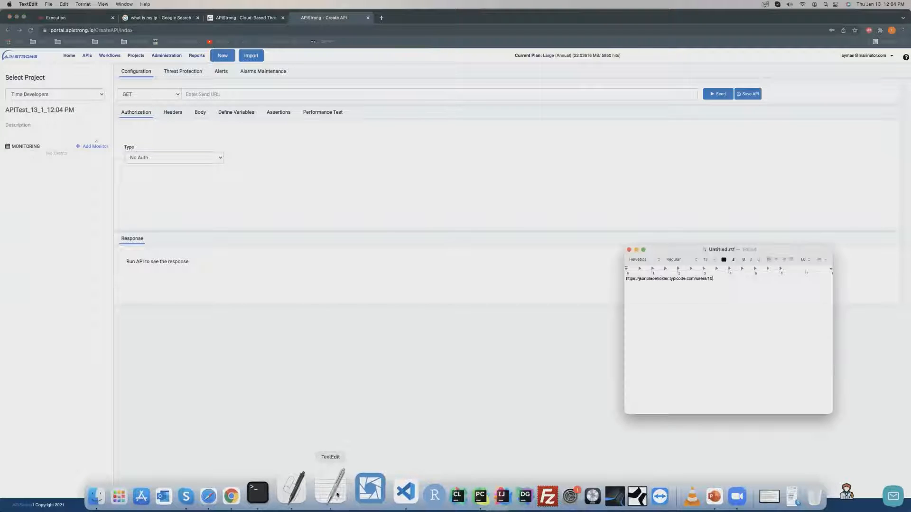
Copy the jsonplaceholder users/10 URL from the notes and load its JSON in a new browser tab.
drag(721, 281, 615, 283)
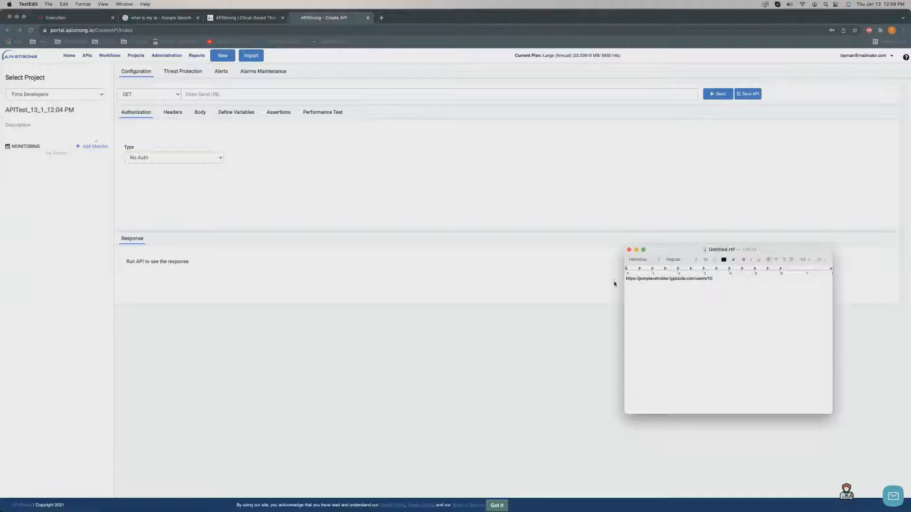
drag(721, 279, 626, 280)
key(super+c)
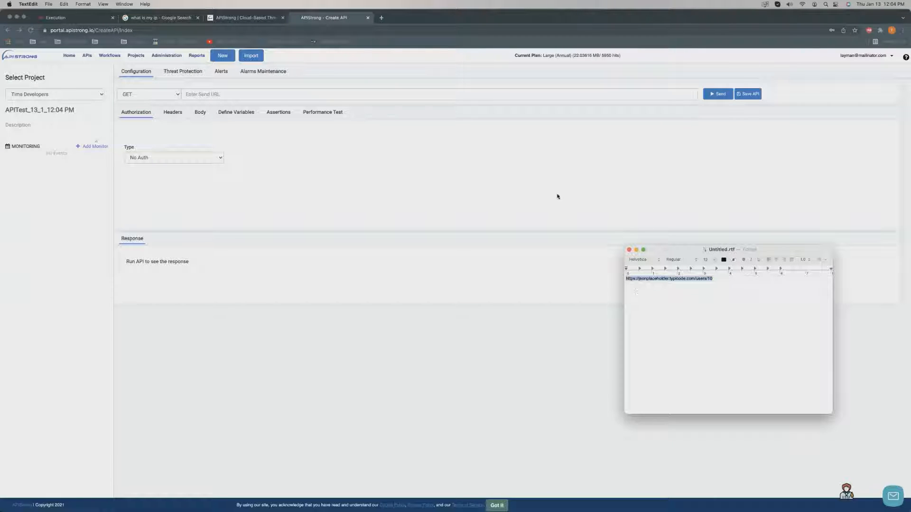
click(381, 18)
key(super+v)
key(Return)
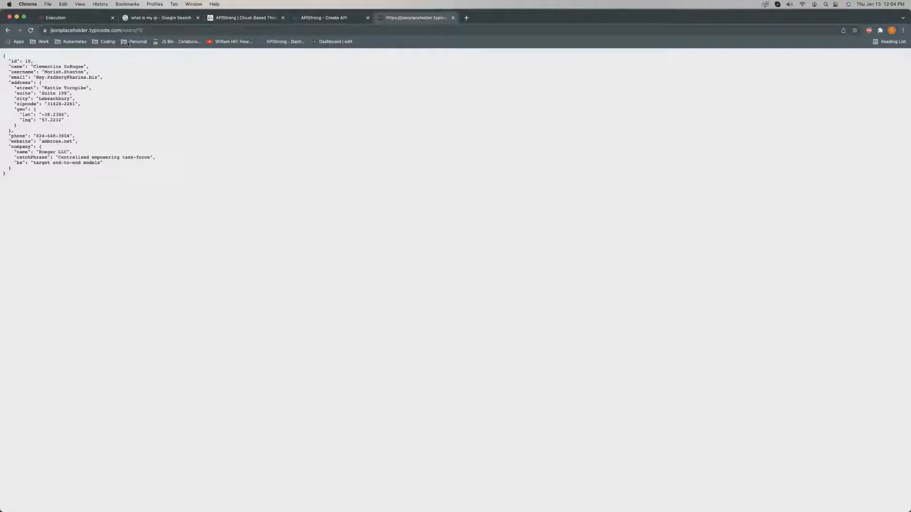
double_click(67, 29)
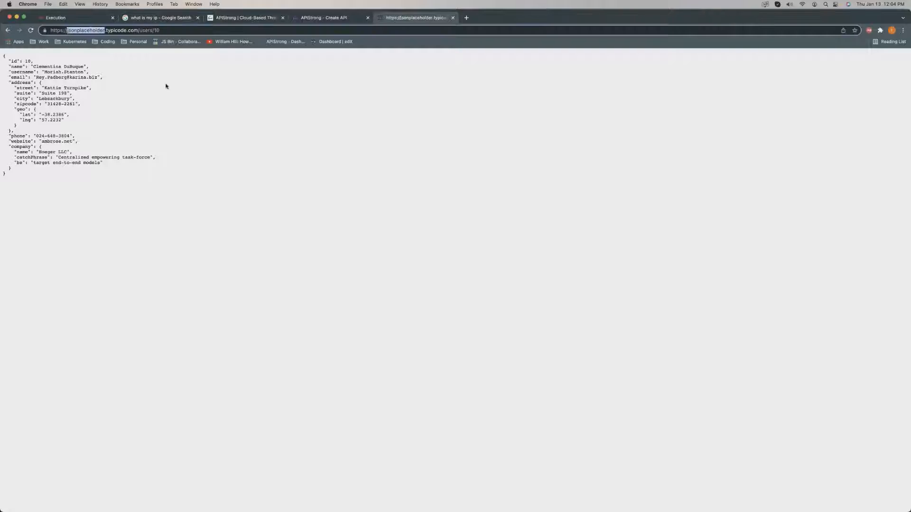
click(191, 94)
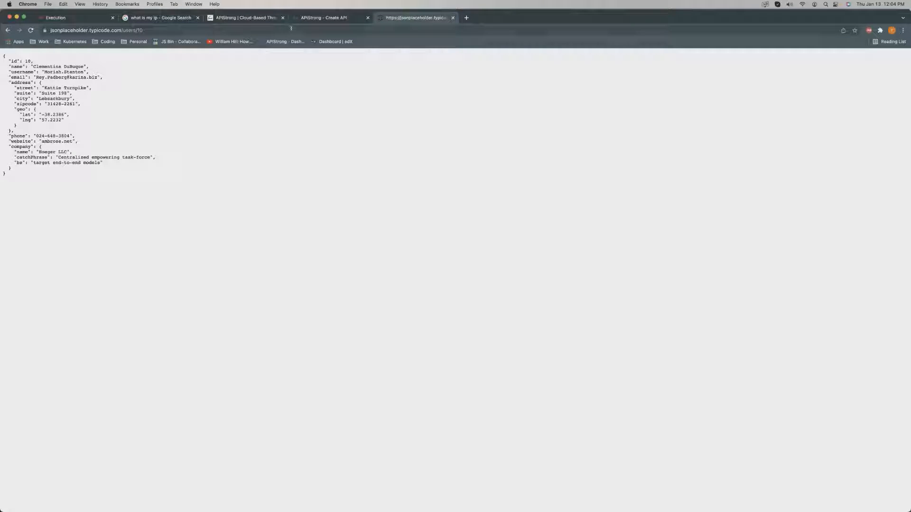
click(308, 19)
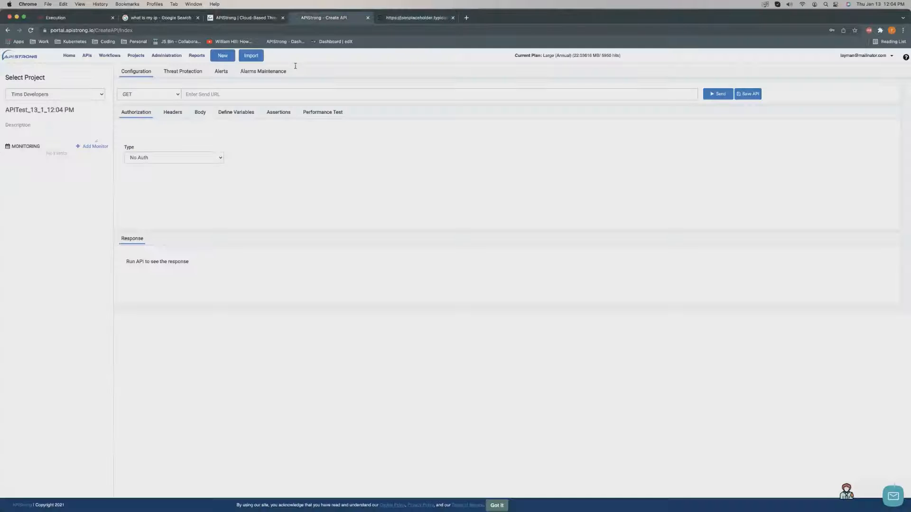
click(257, 96)
key(super+v)
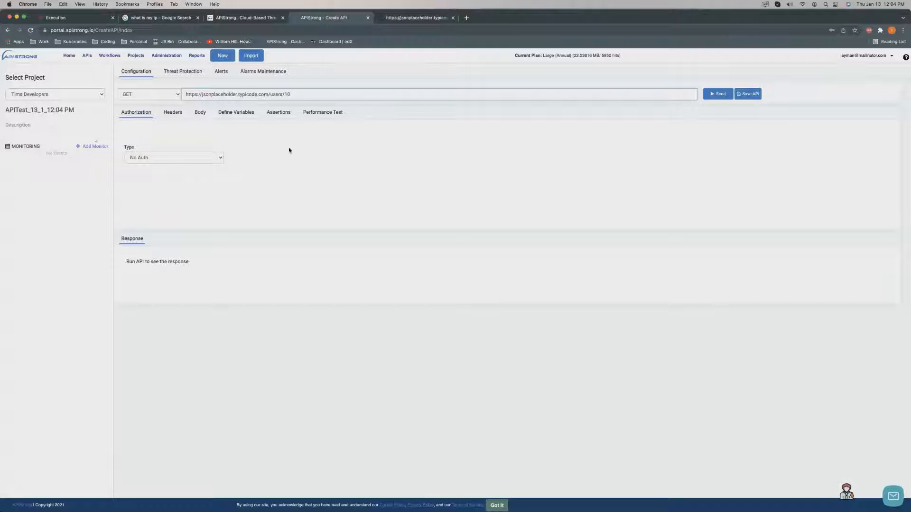
key(BackSpace)
key(BackSpace)
text(/10)
Rename the API to 'Developers testing users'.
click(38, 112)
drag(79, 110, 4, 110)
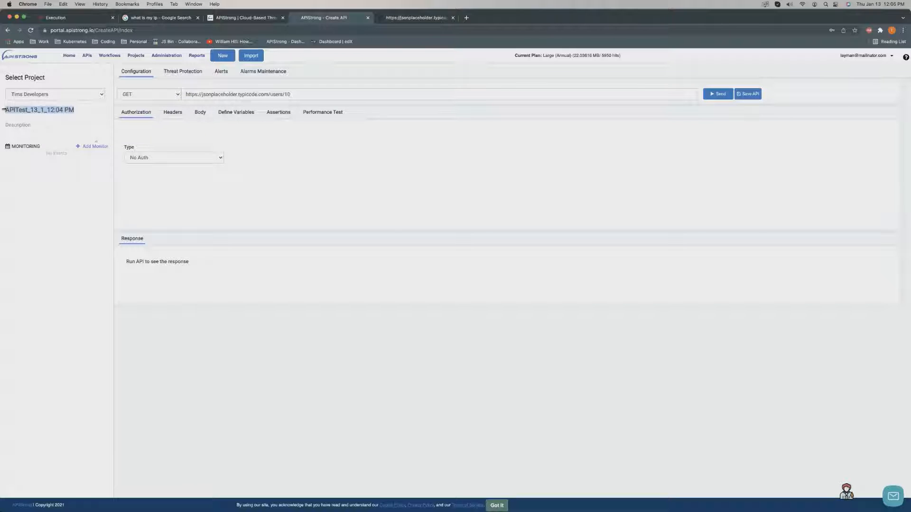
key(BackSpace)
text(De)
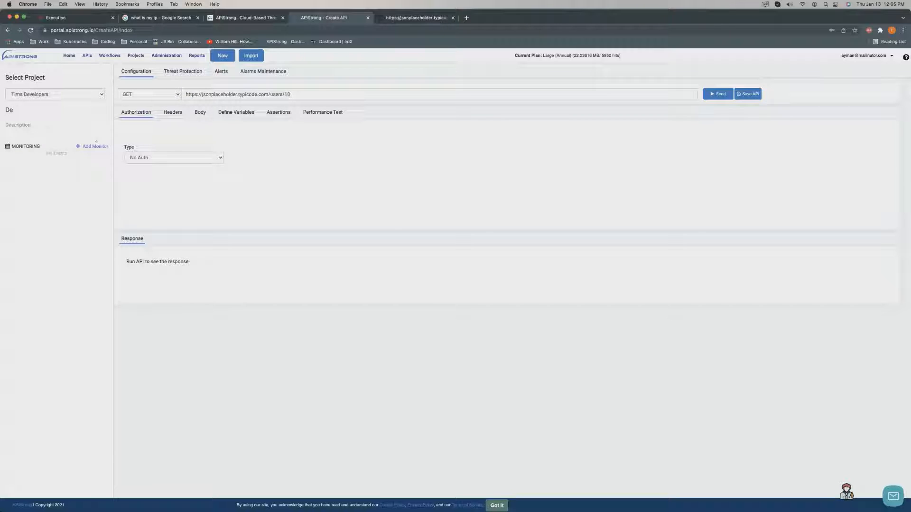
text(velopers ap)
key(BackSpace)
key(BackSpace)
key(BackSpace)
text(testing users)
Describe the API as 'This is for my developers to test in QA.'.
click(27, 126)
text(This is for my developer)
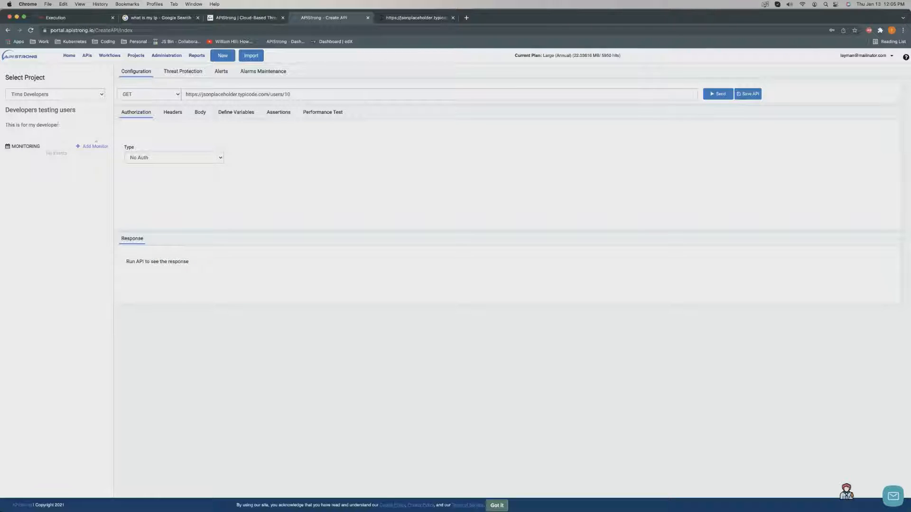
text(s to test in QA)
click(178, 97)
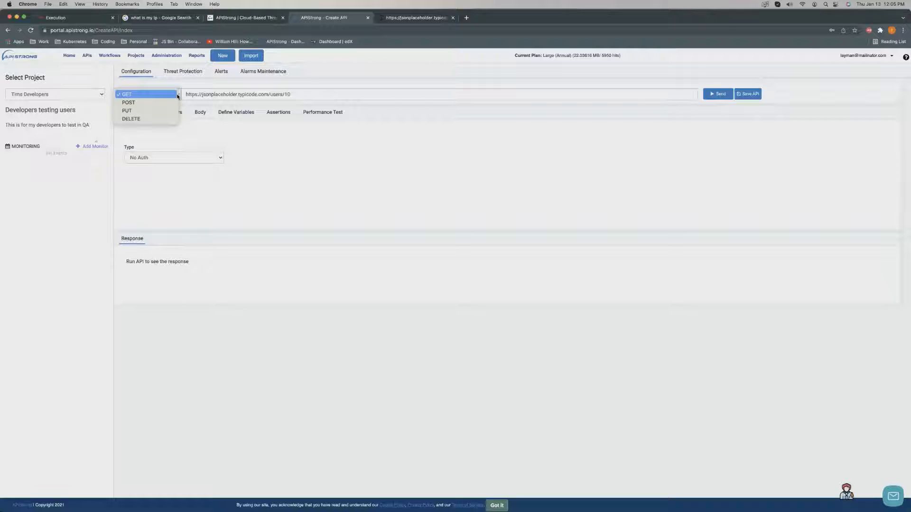
Keep the GET method, set authorization to No Auth, and show the Headers table.
click(259, 124)
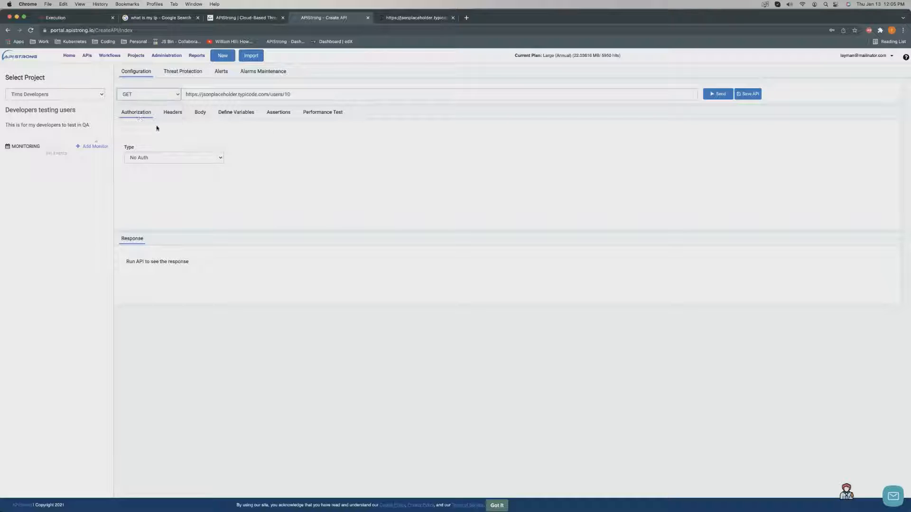
click(179, 160)
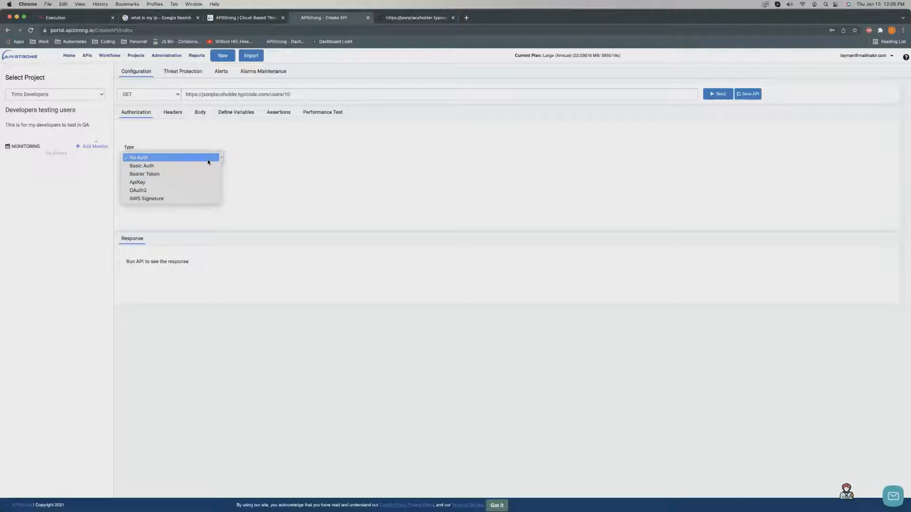
click(201, 160)
click(187, 161)
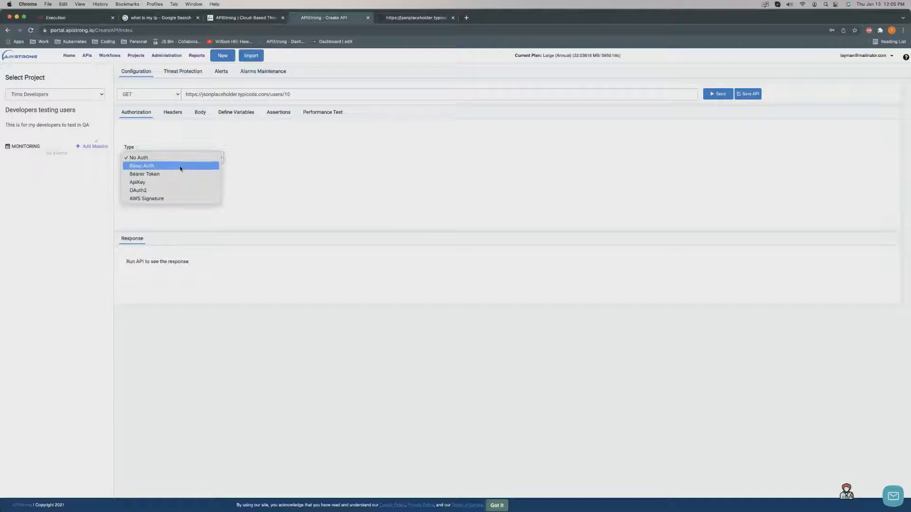
click(181, 167)
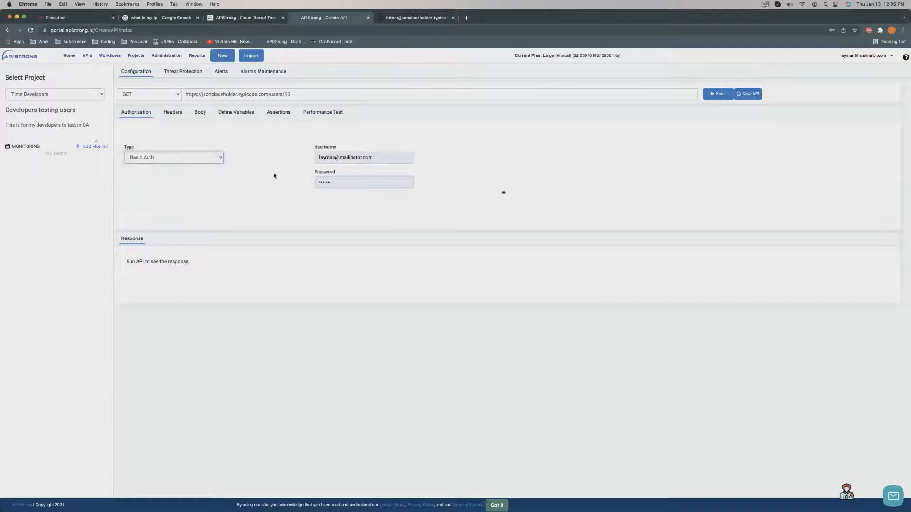
click(220, 160)
click(190, 150)
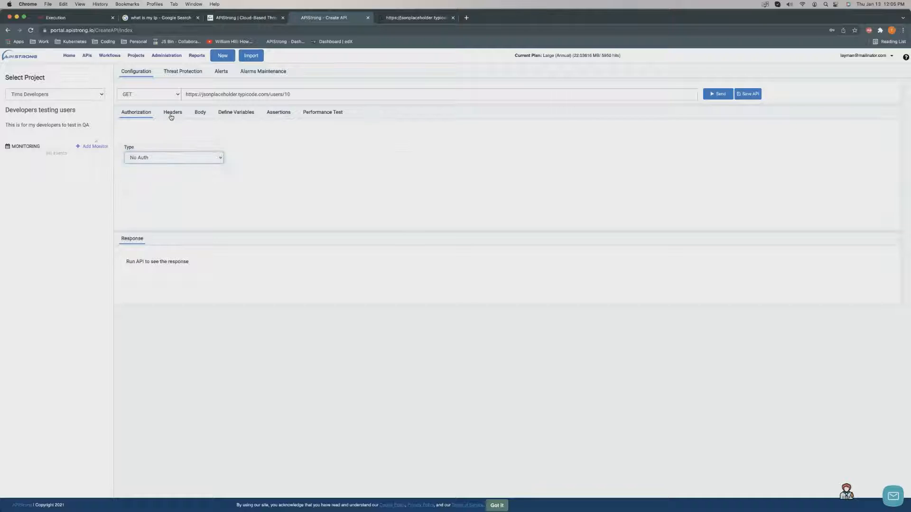
click(171, 116)
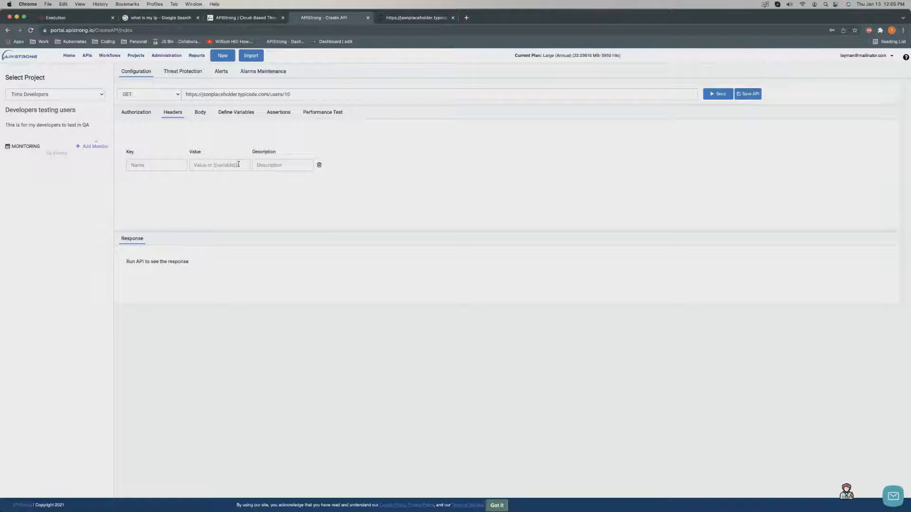
Check the header value variables and Administration menu, then show the empty raw JSON body.
click(239, 165)
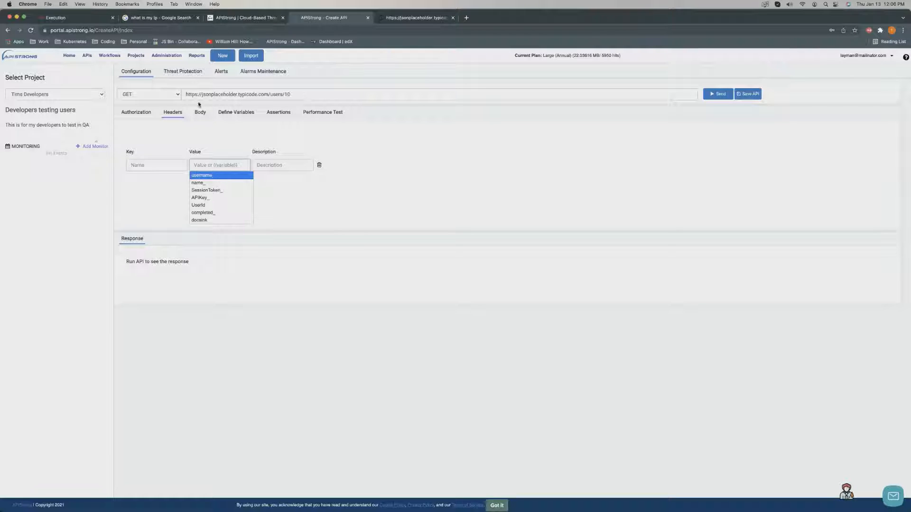
click(161, 56)
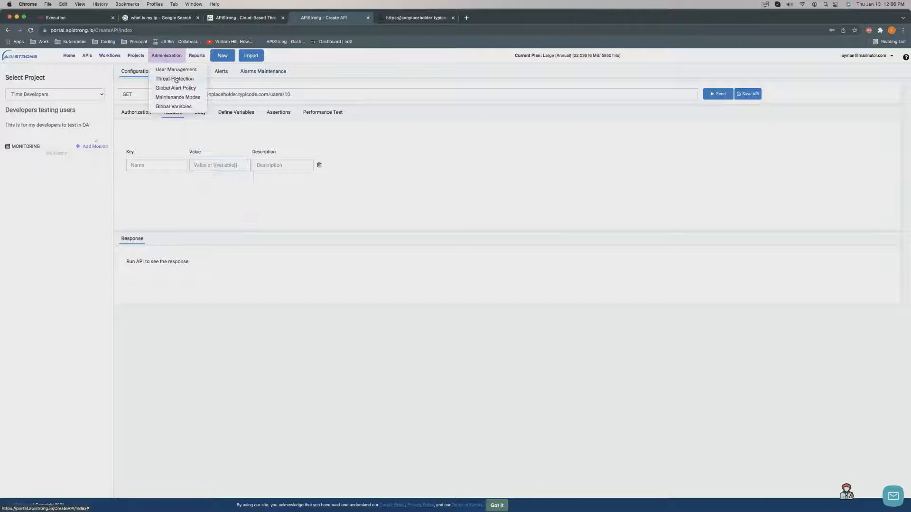
click(261, 198)
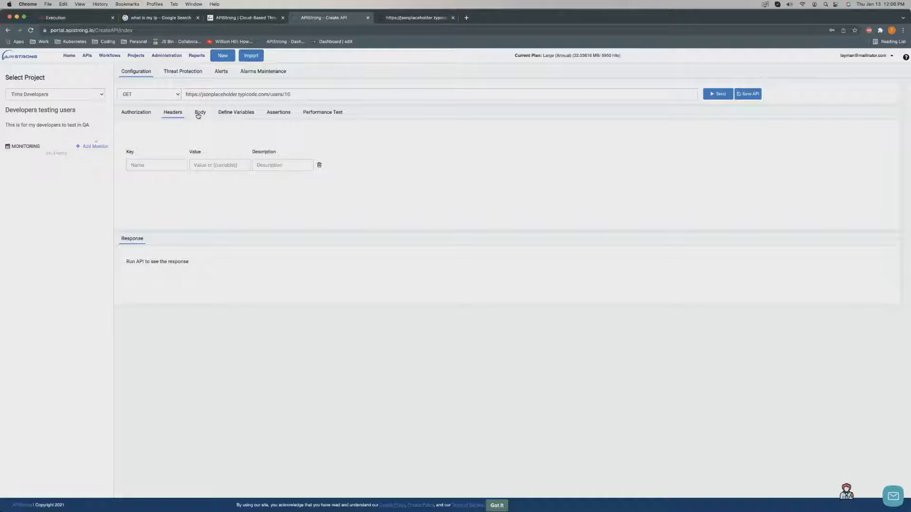
click(199, 114)
click(184, 191)
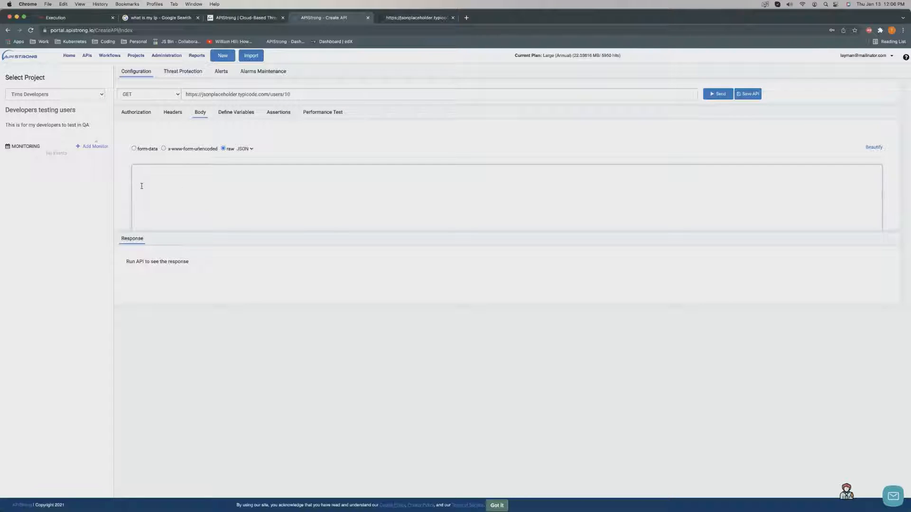
Cycle the body through form-data and x-www-form-urlencoded, returning to raw JSON.
click(134, 149)
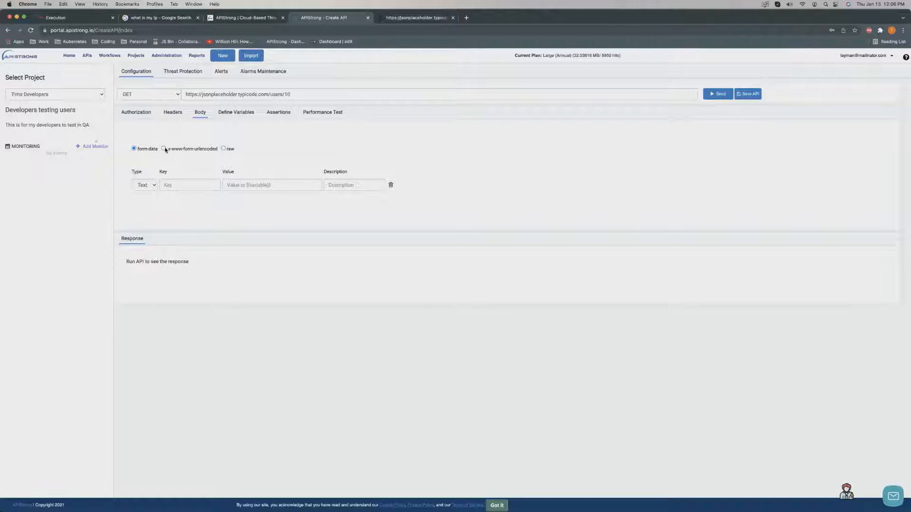
click(163, 148)
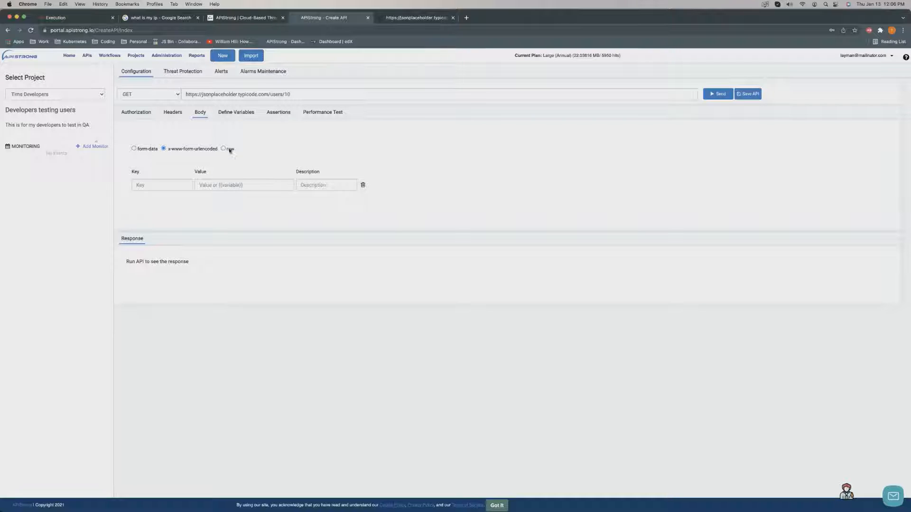
click(224, 149)
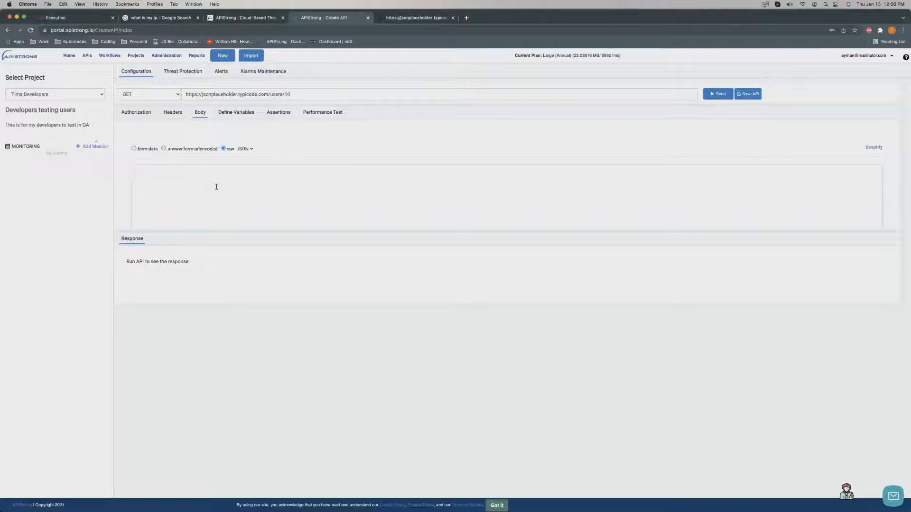
Define a trial Response Header variable keyed application/type named json, then delete it.
click(236, 114)
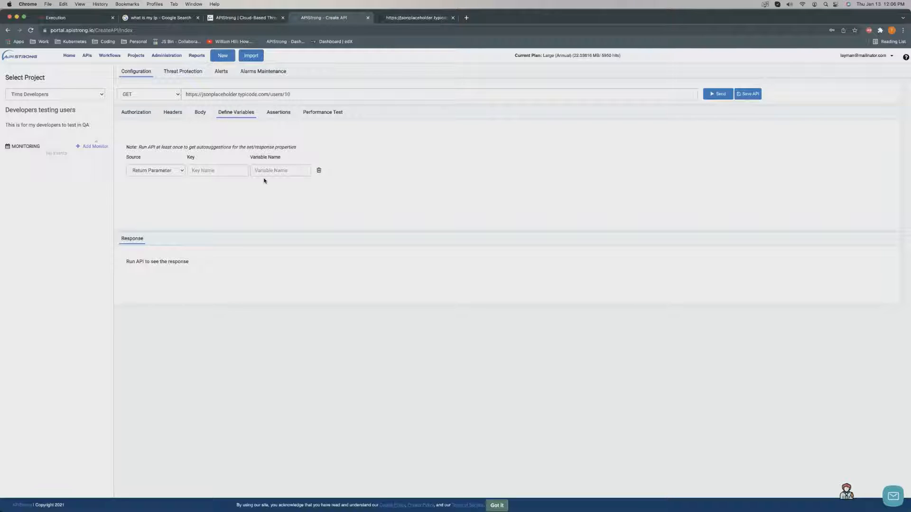
click(179, 174)
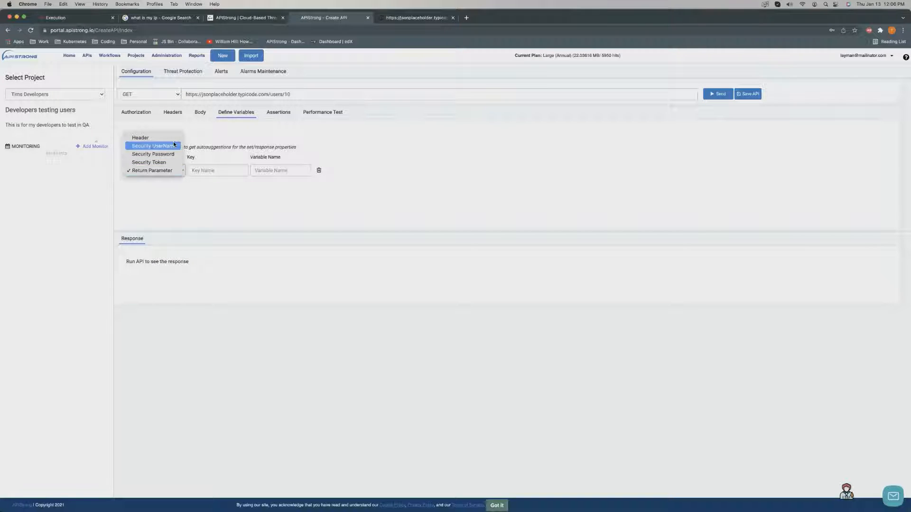
click(141, 137)
click(201, 173)
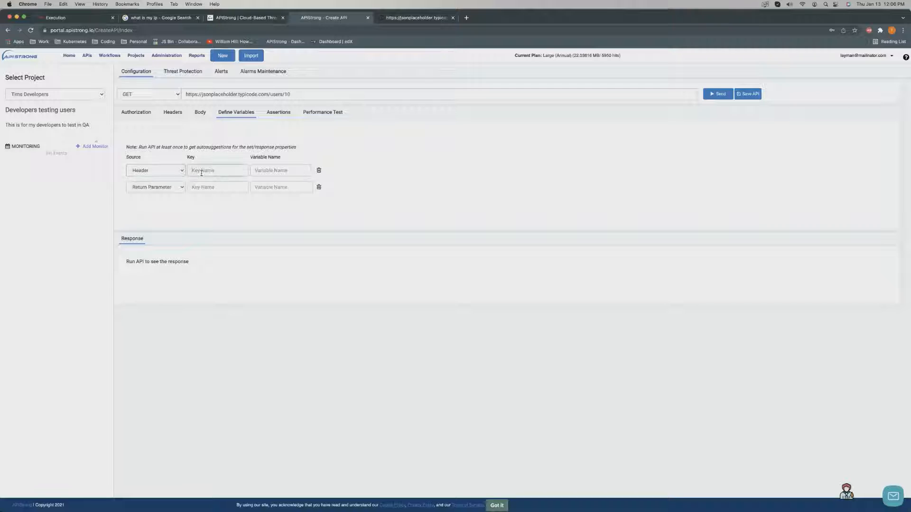
text(application/type)
key(Tab)
text(json)
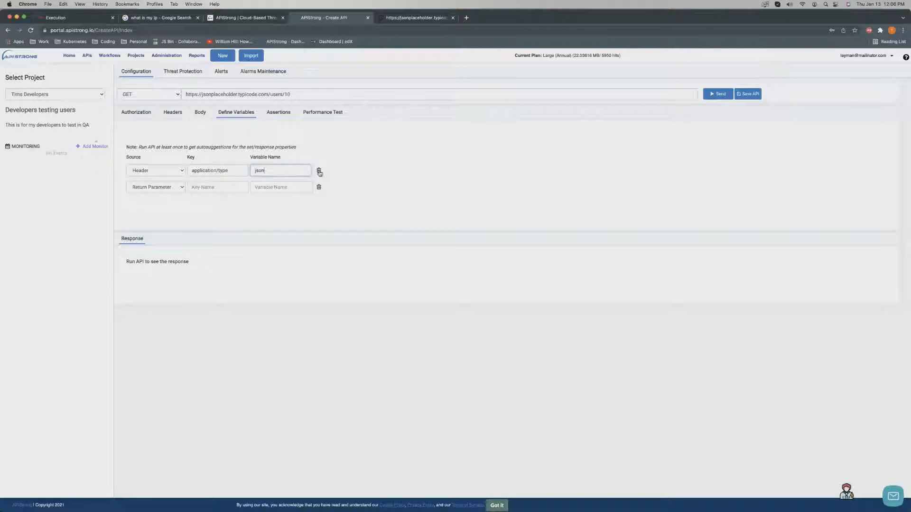
drag(300, 170, 240, 169)
click(319, 171)
Add a Return Parameter variable keyed [0].id, then remove its rows again.
click(146, 177)
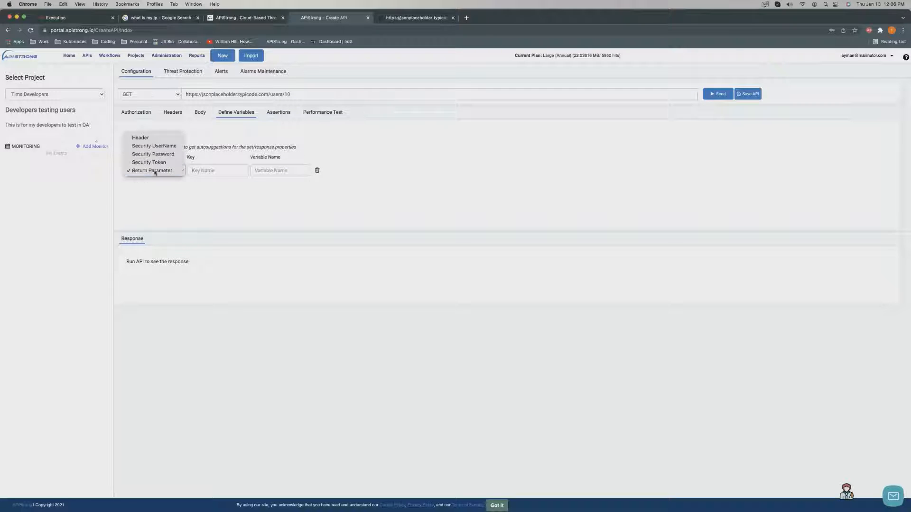
click(150, 172)
click(193, 171)
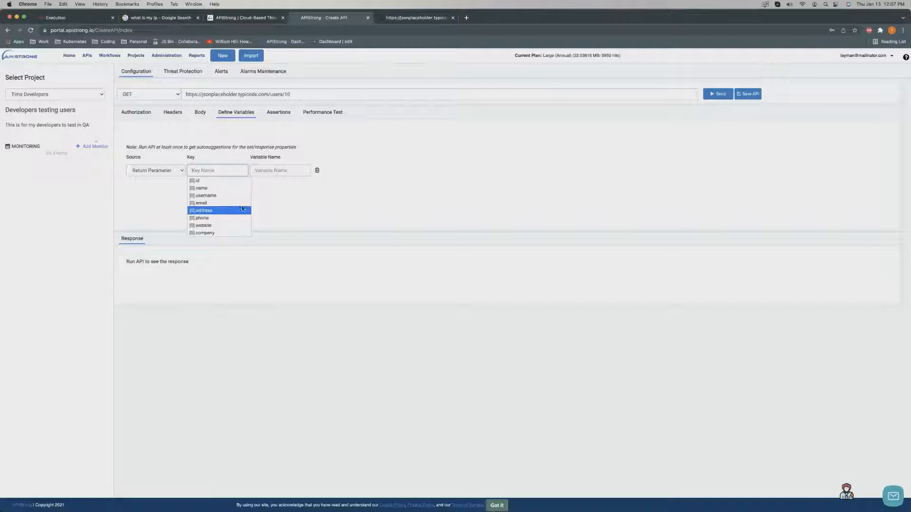
click(210, 181)
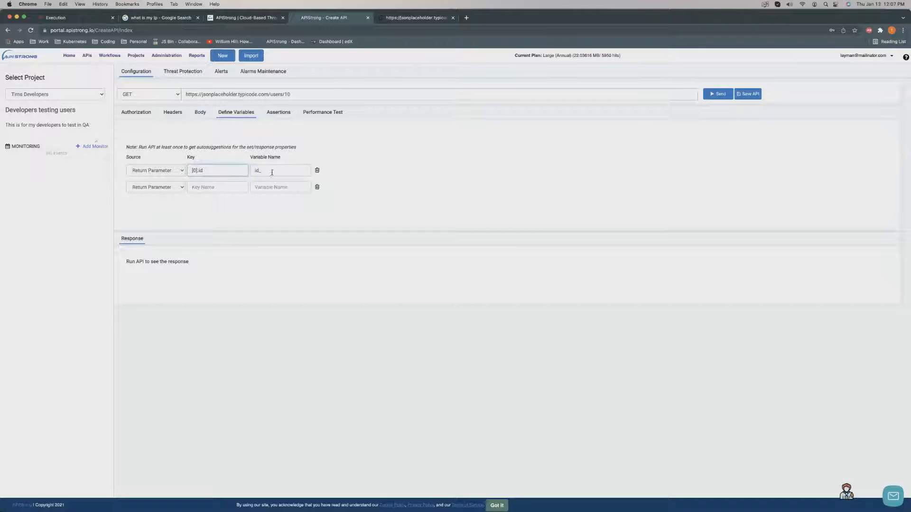
double_click(272, 172)
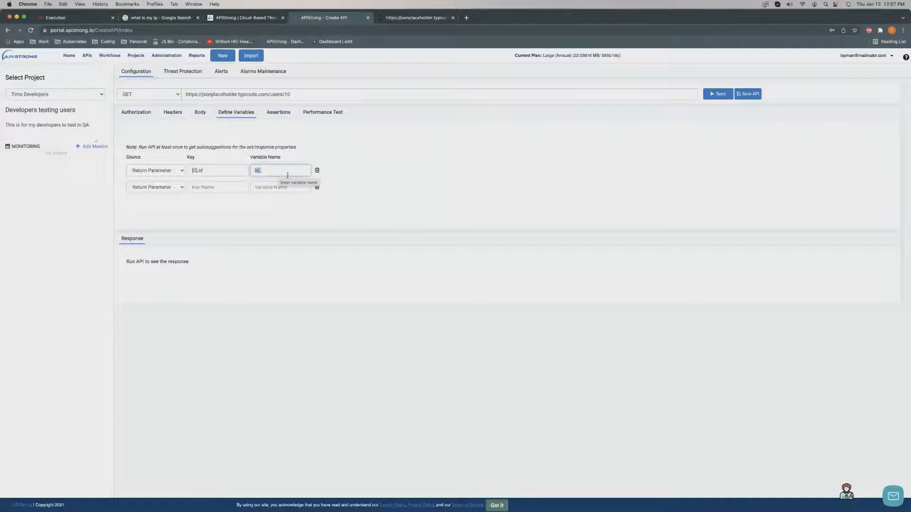
click(317, 187)
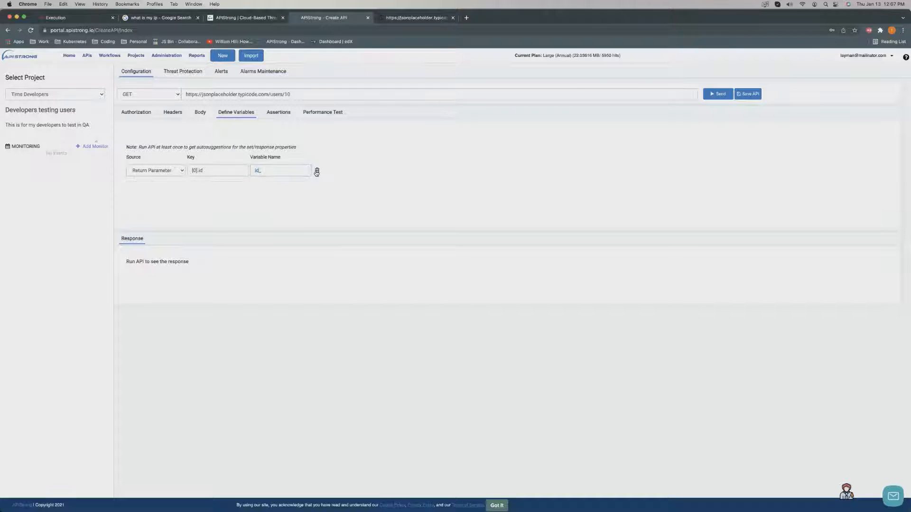
click(317, 172)
Review the assertions and authorization, then send the GET request to users/10.
click(269, 114)
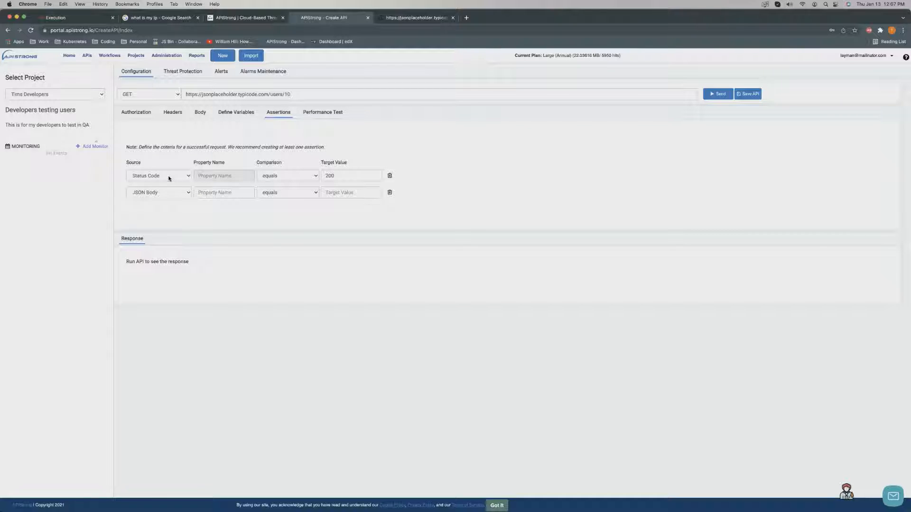
click(138, 114)
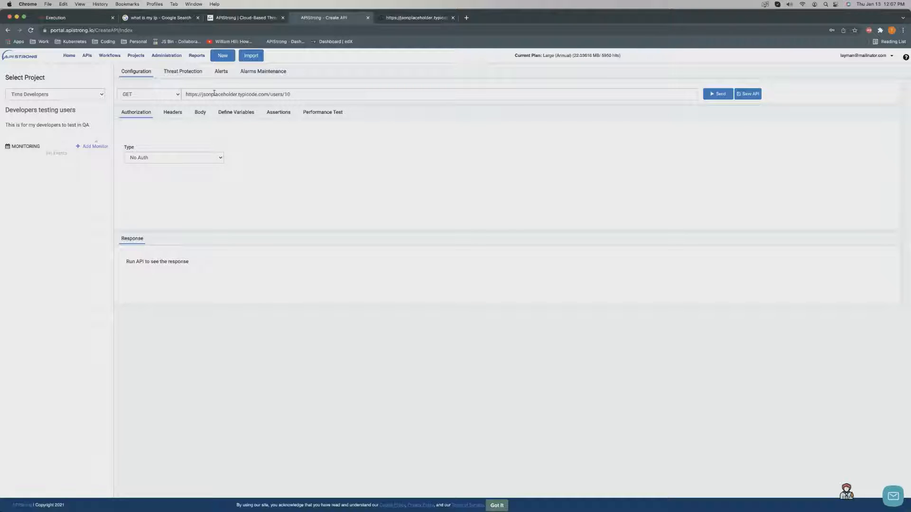
drag(214, 93, 295, 95)
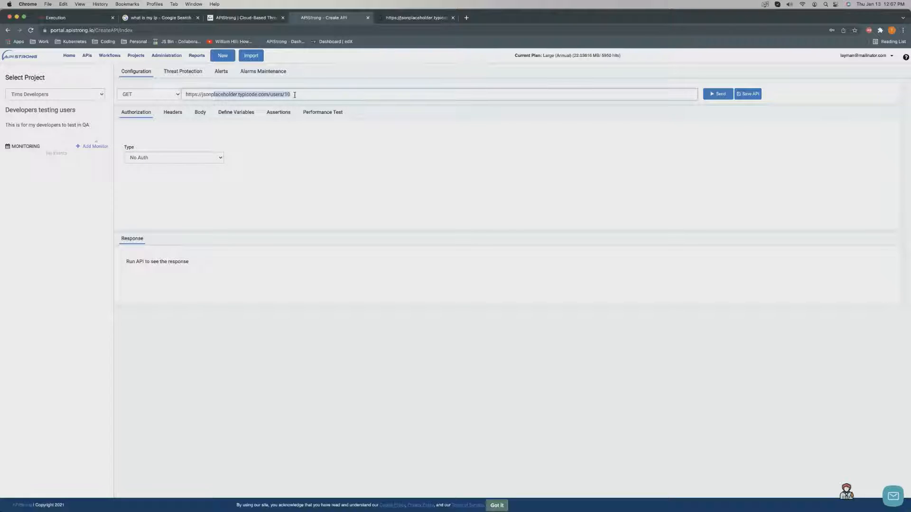
click(717, 94)
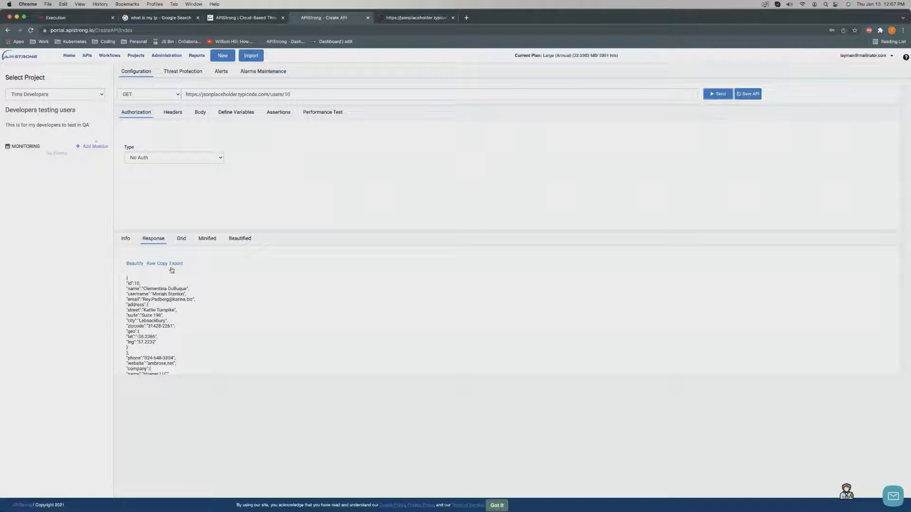
Review the Info tab showing a pass with code 200 in 48.3 ms.
click(126, 241)
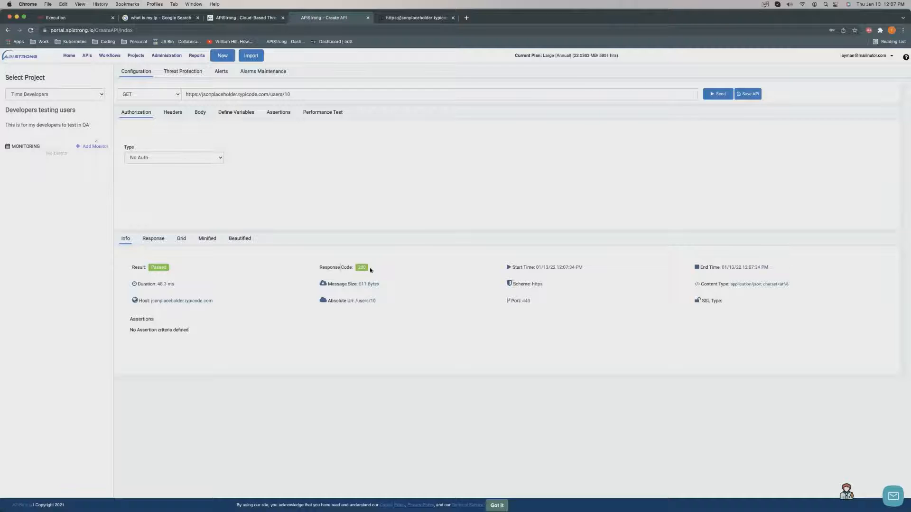
drag(338, 285, 352, 302)
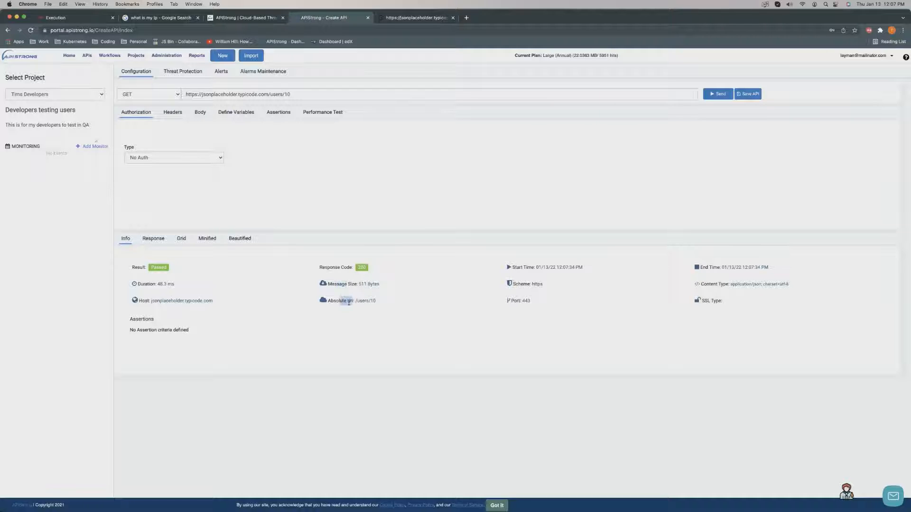
double_click(148, 283)
drag(148, 284, 176, 284)
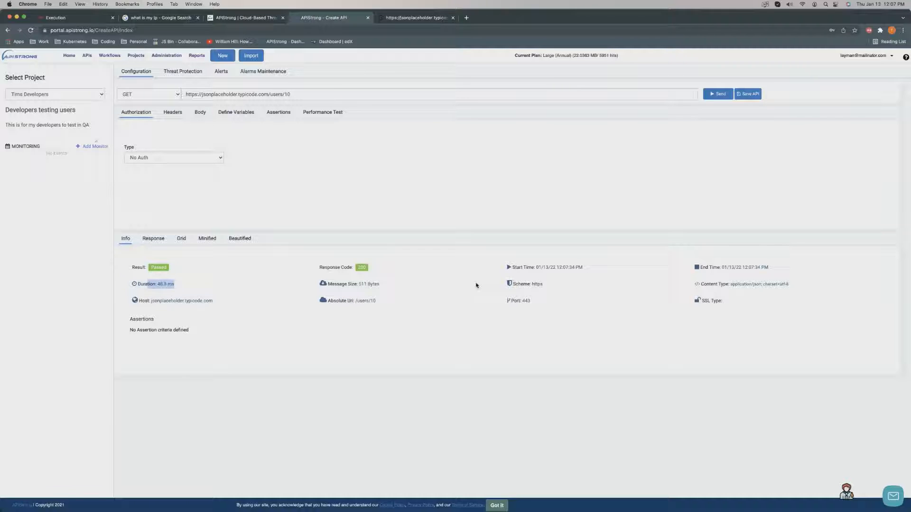
click(552, 303)
double_click(748, 284)
View the returned user 10 JSON in the Response tab.
click(153, 239)
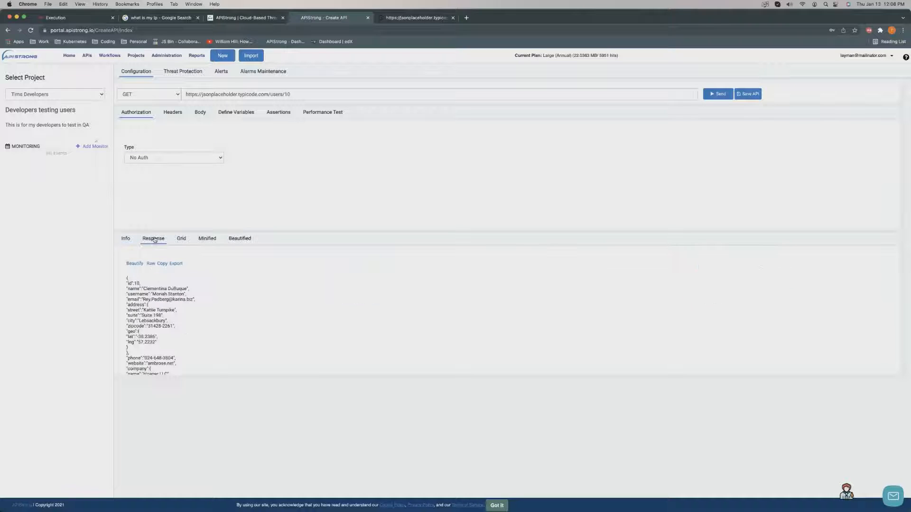
scroll(186, 305, down, 1)
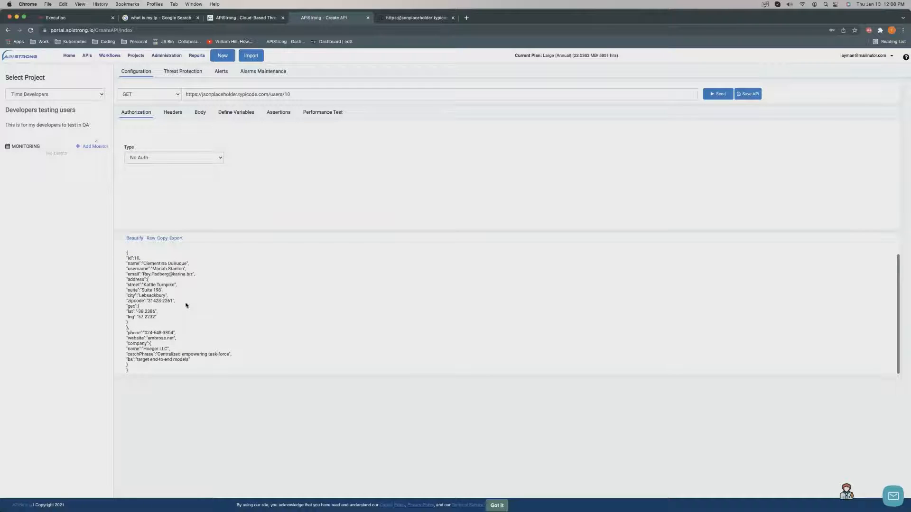
scroll(186, 305, up, 1)
Export the response as Developers testing users.json, inspect it in Xcode, then view it raw.
click(176, 264)
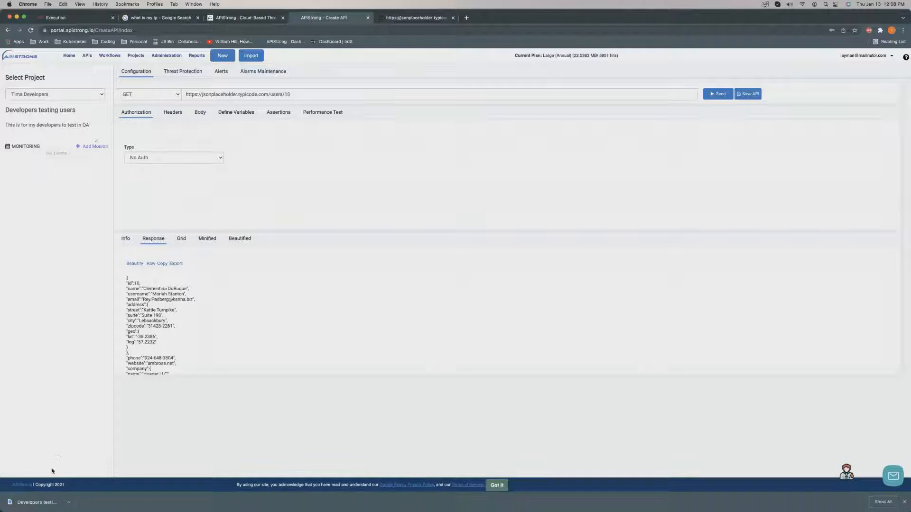
click(38, 503)
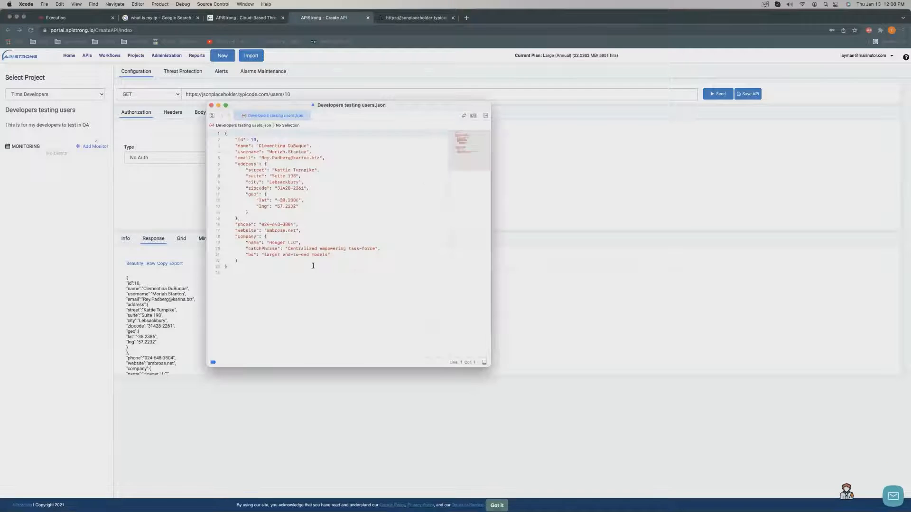
key(super+a)
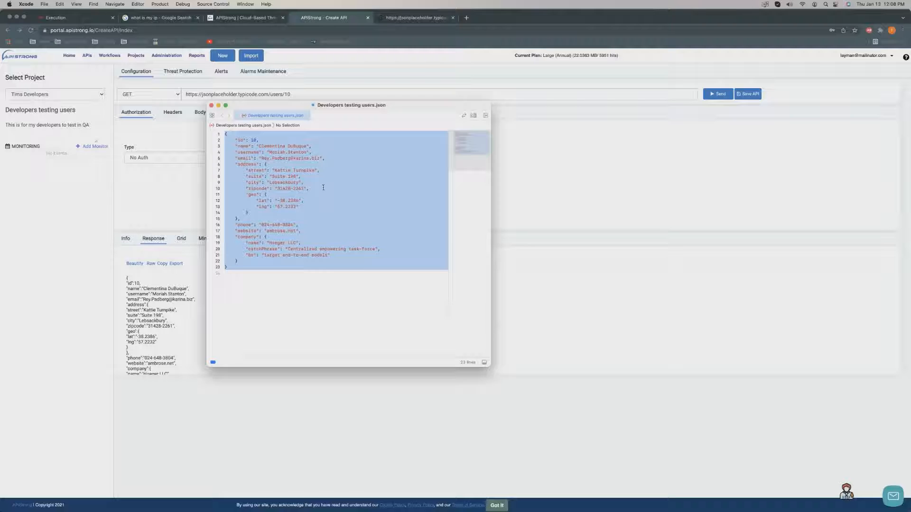
click(218, 106)
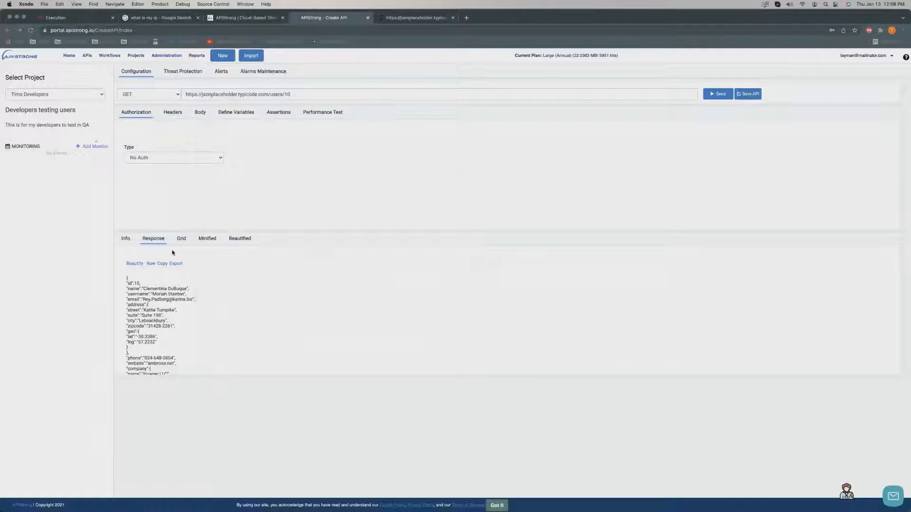
click(151, 264)
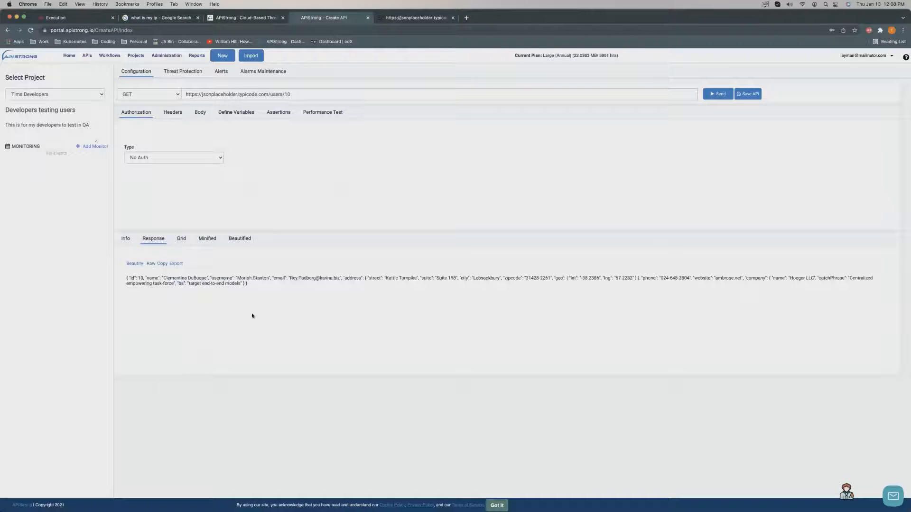
Copy the raw user 10 response to the clipboard.
drag(273, 298, 165, 290)
click(165, 289)
click(164, 264)
View the response as a grid, expanding the address, geo and company details.
click(182, 242)
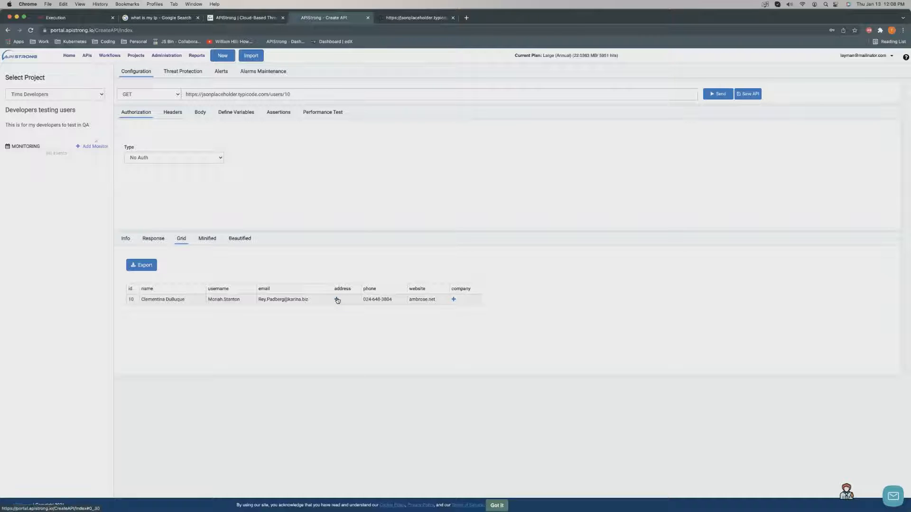
click(337, 299)
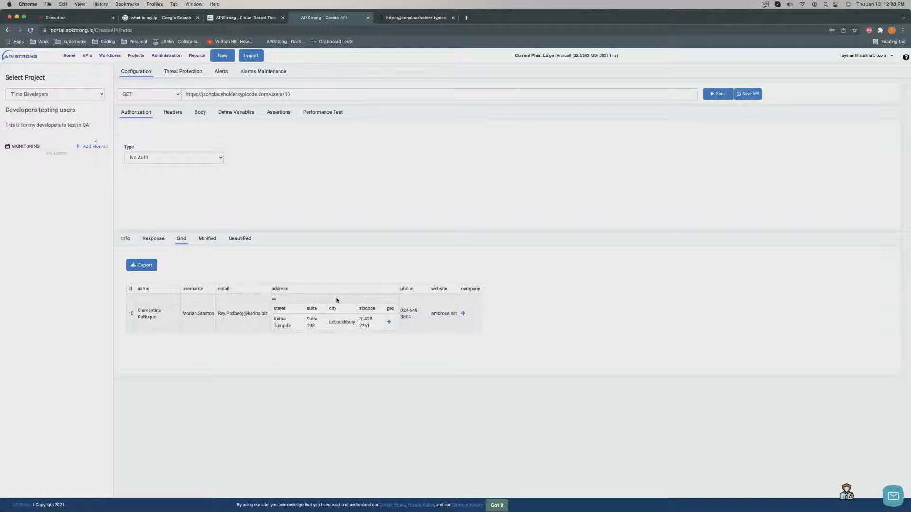
click(389, 323)
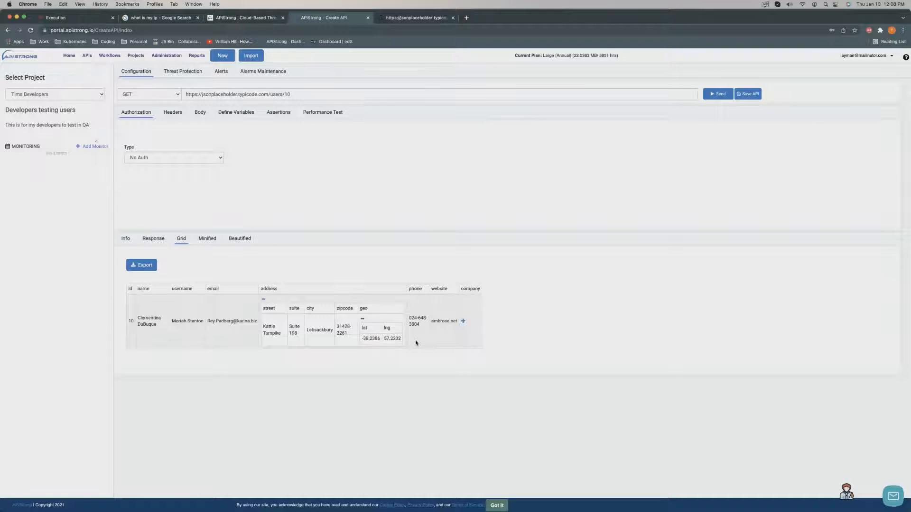
click(463, 321)
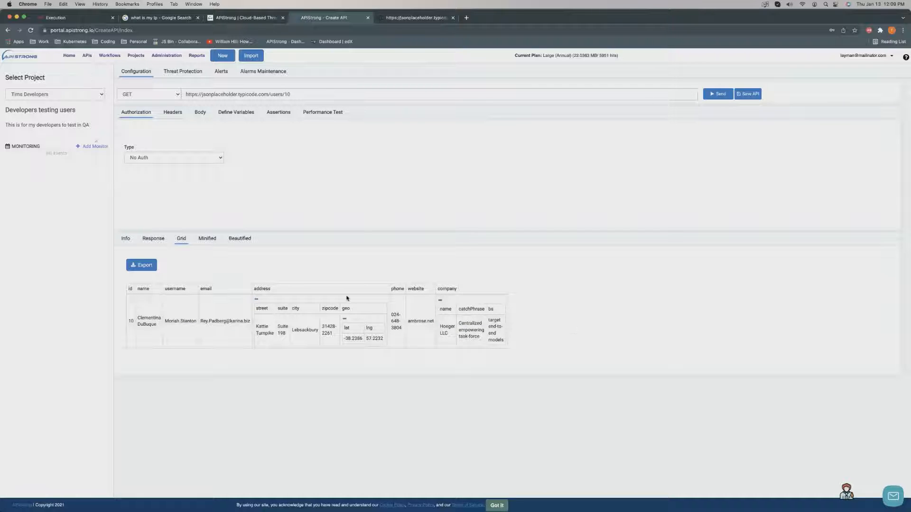
Switch the response to Minified, then Beautified JSON, and export it as a JSON file.
click(207, 239)
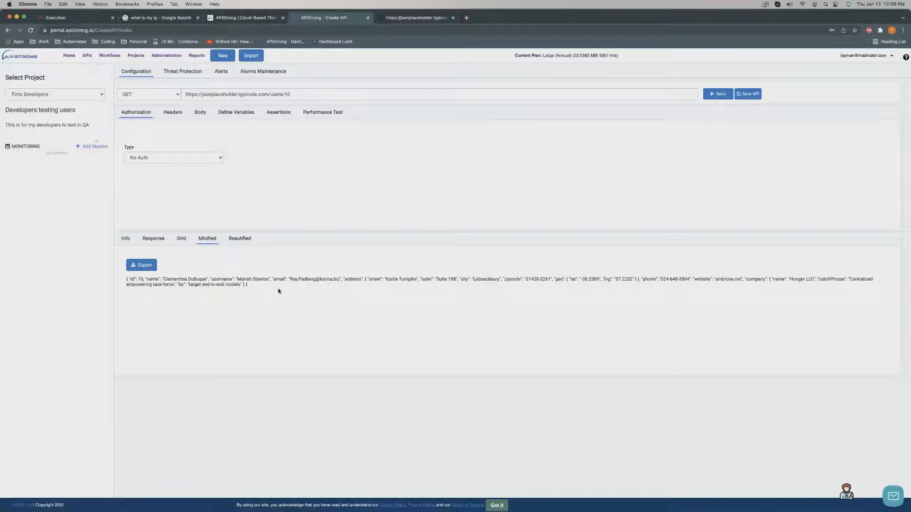
drag(278, 291, 127, 278)
click(217, 293)
click(240, 239)
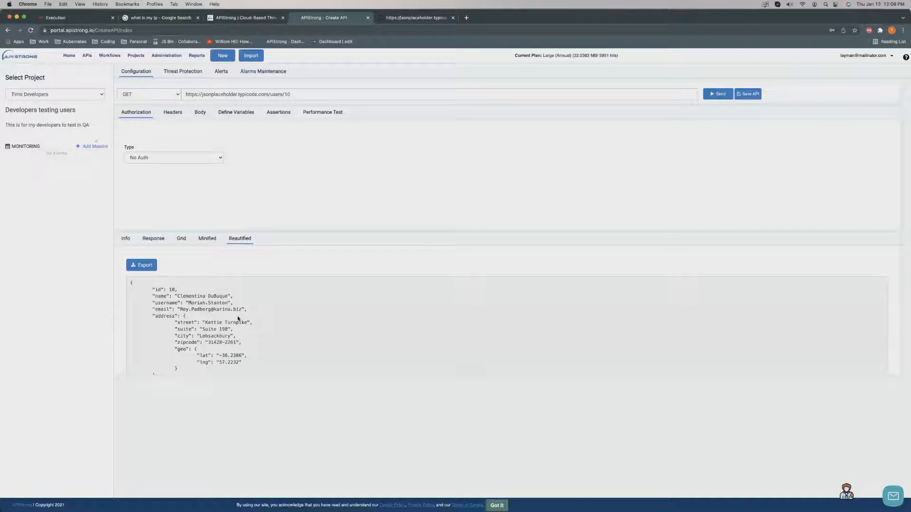
scroll(238, 319, down, 5)
scroll(240, 319, up, 5)
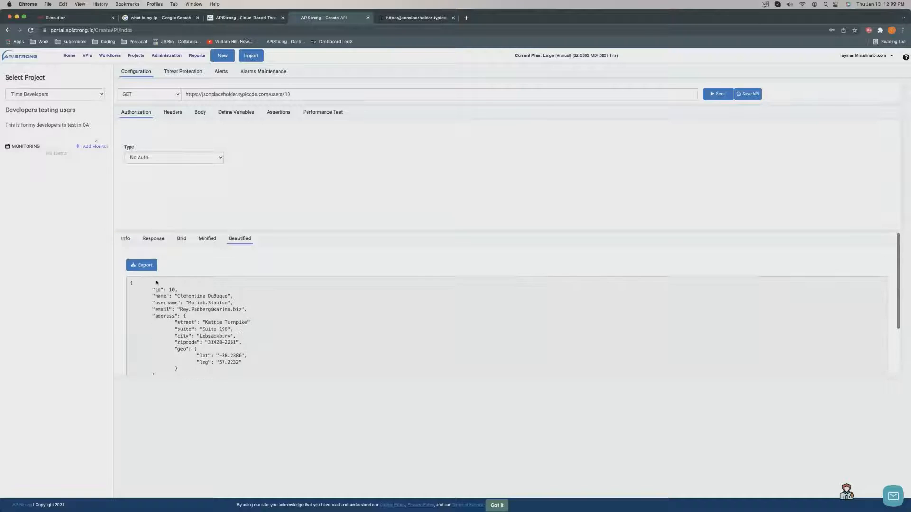
click(141, 265)
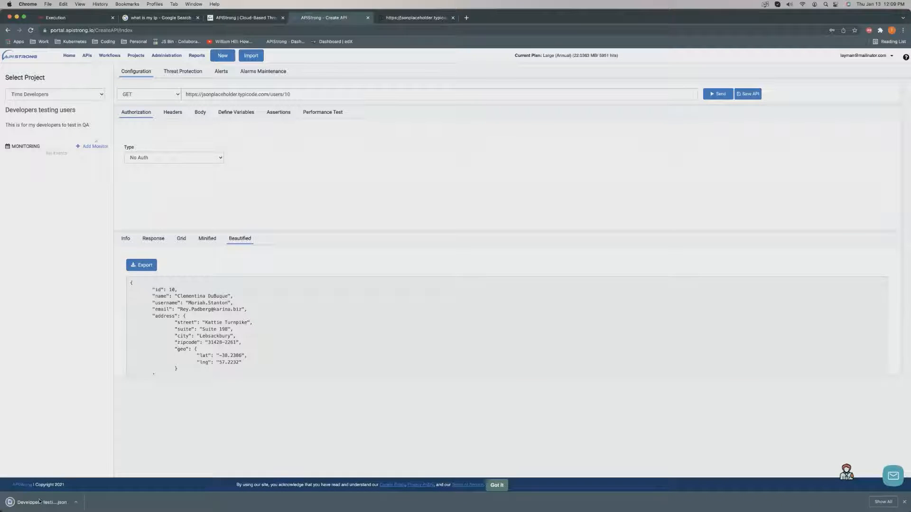
Review the indented JSON of Developers testing users (1).json in Xcode, then close it.
click(40, 501)
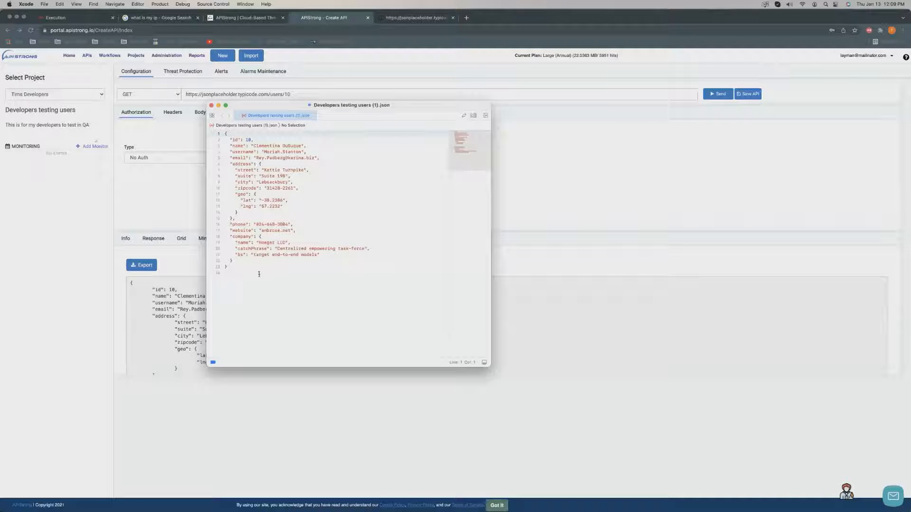
drag(259, 275, 226, 136)
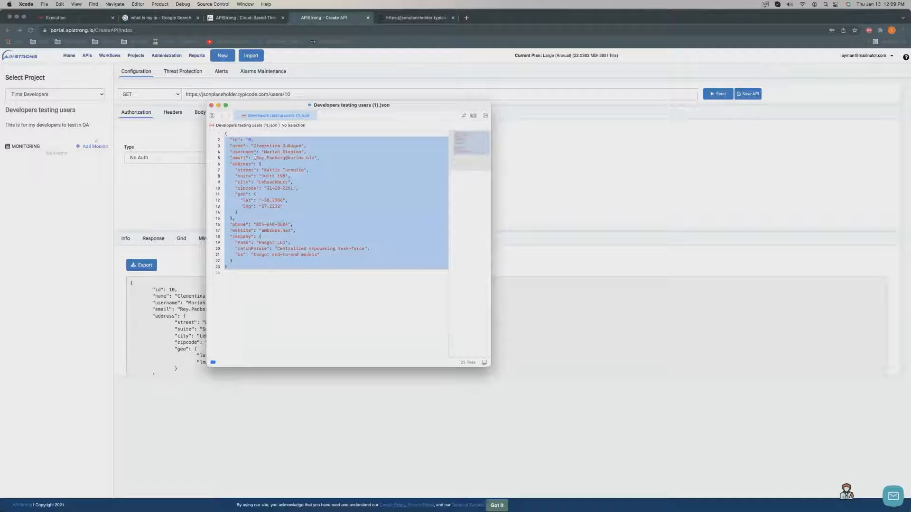
click(256, 158)
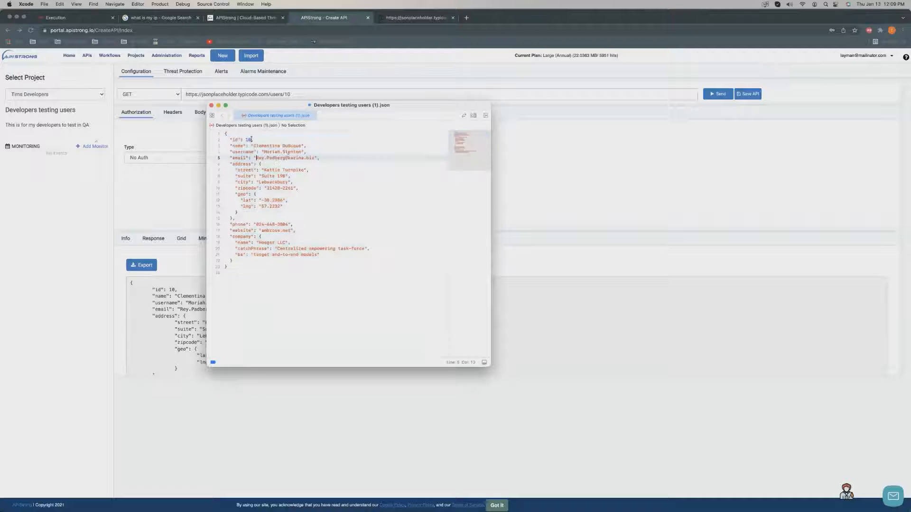
click(210, 105)
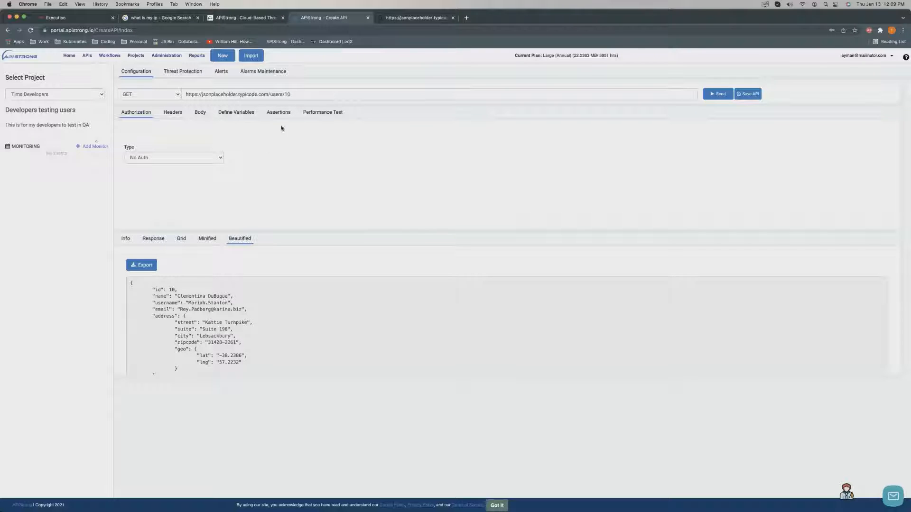
Add an assertion with Source JSON Body, Property id and Target Value 10, then save the API.
click(276, 114)
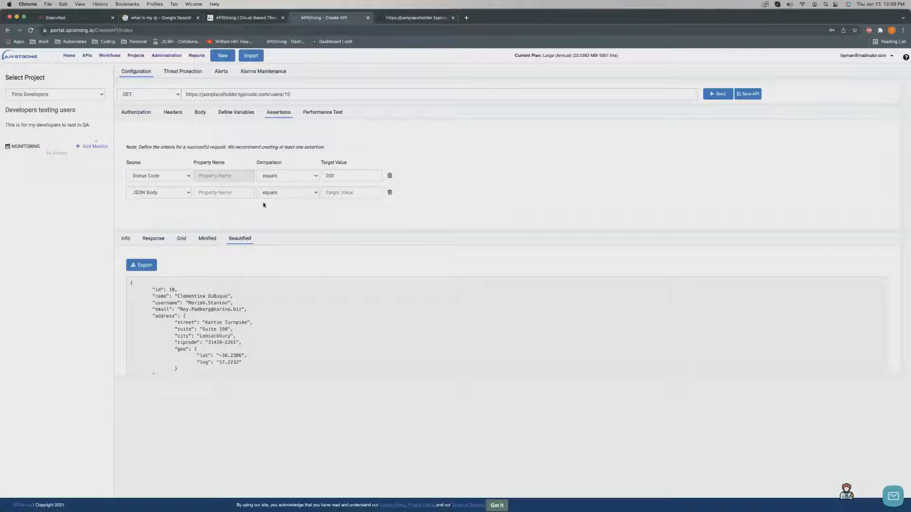
click(159, 193)
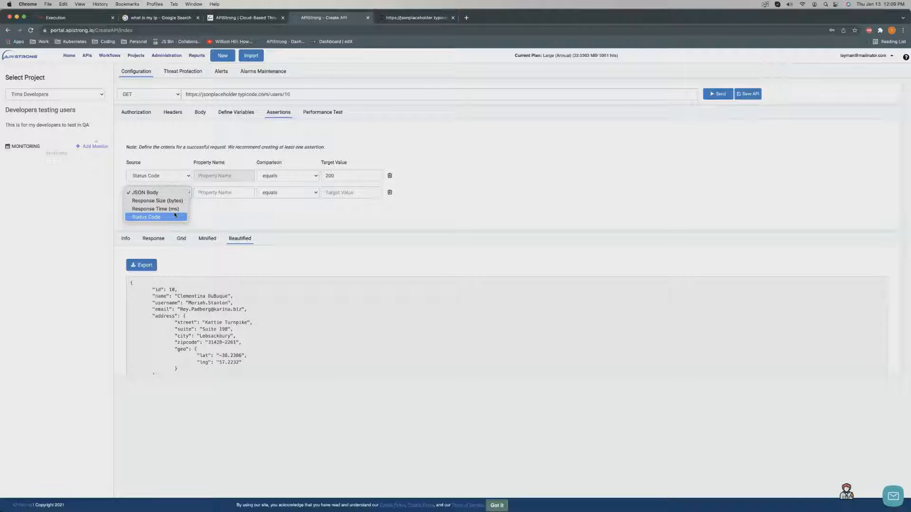
click(227, 192)
click(227, 193)
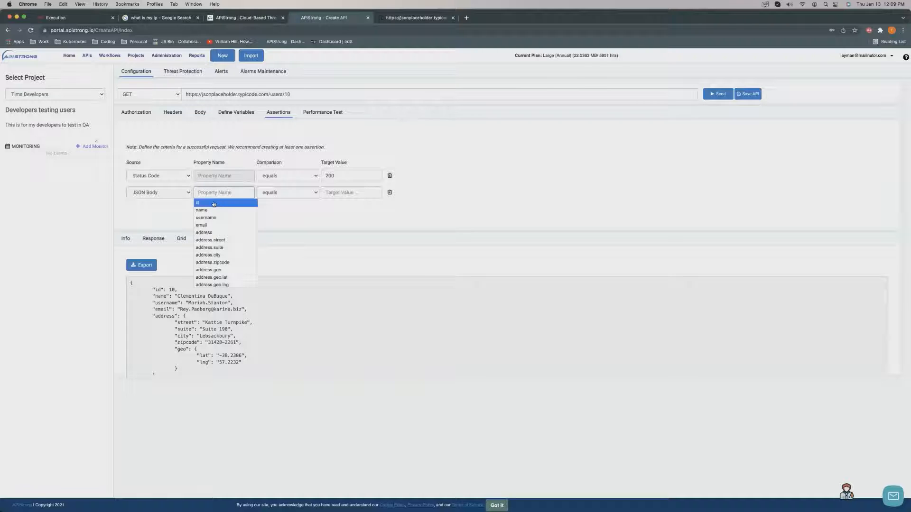
scroll(221, 236, down, 2)
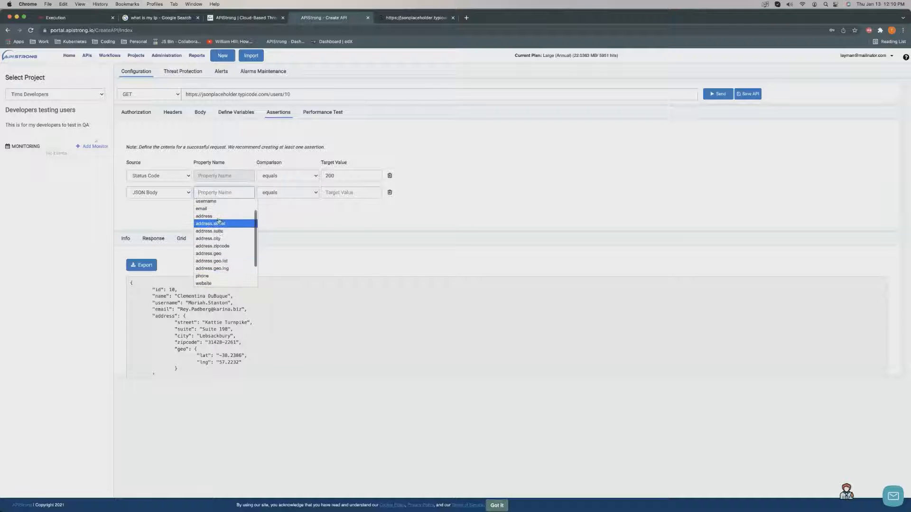
scroll(223, 239, up, 2)
click(204, 202)
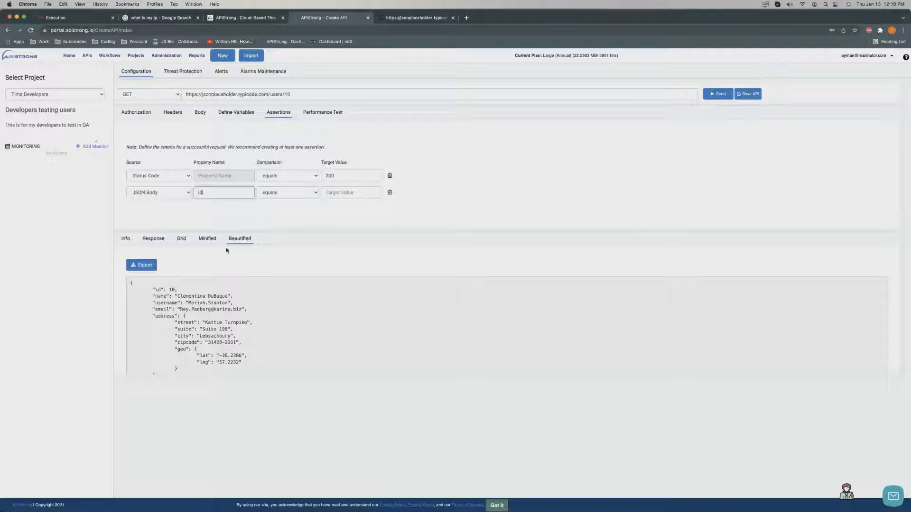
click(339, 193)
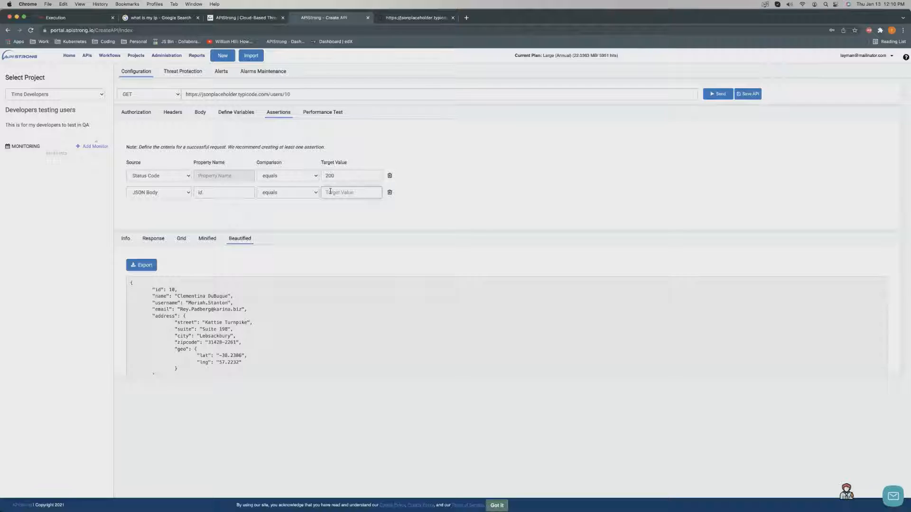
text(10)
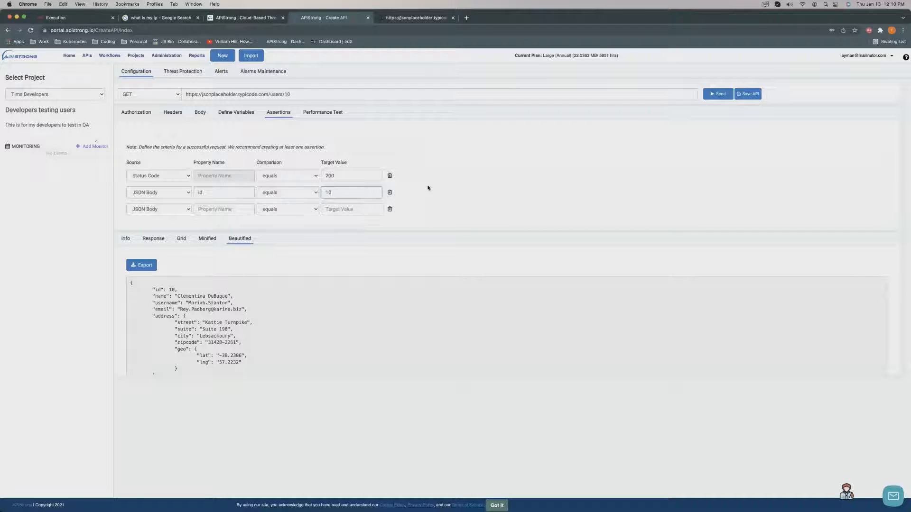
click(438, 185)
click(748, 93)
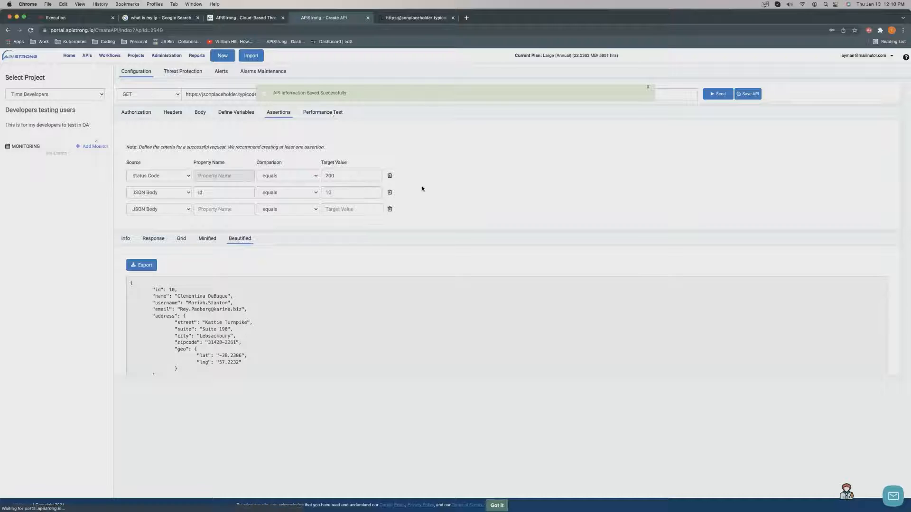
Show the Performance Test load configuration: 20 users, 20 iterations, 1-minute ramp-up.
click(336, 113)
scroll(382, 180, down, 1)
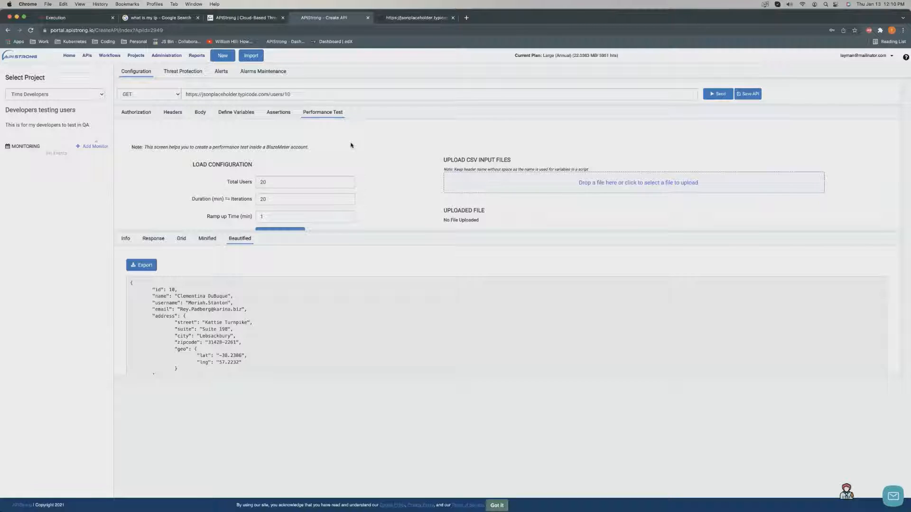
Add a monitor running On Every 5 minutes, save it, then save the API.
click(279, 116)
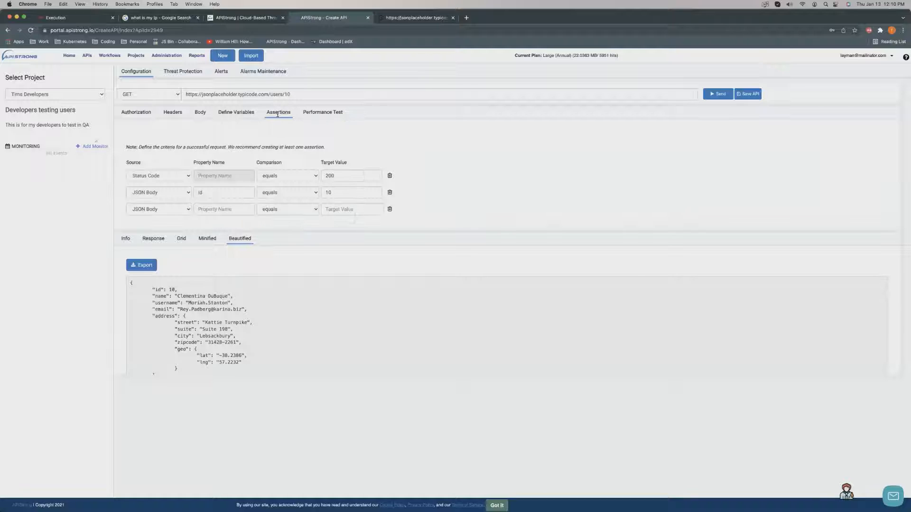
click(94, 147)
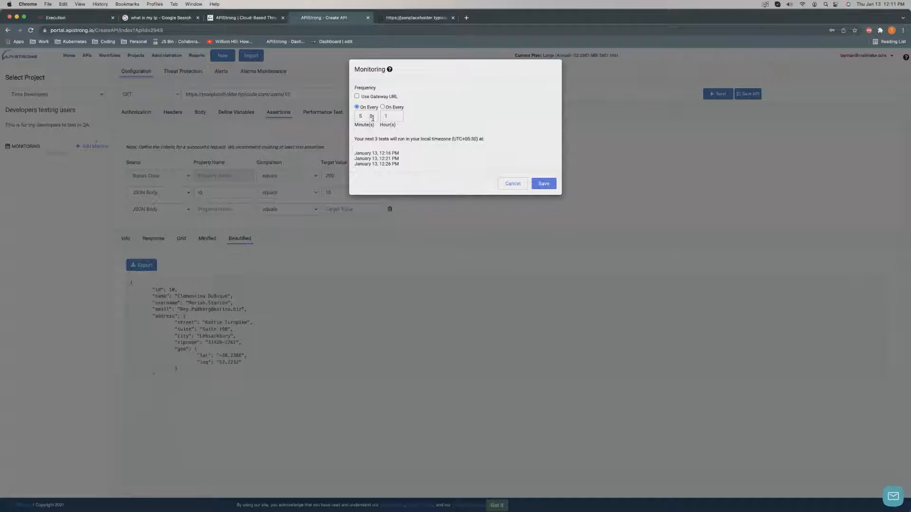
double_click(387, 97)
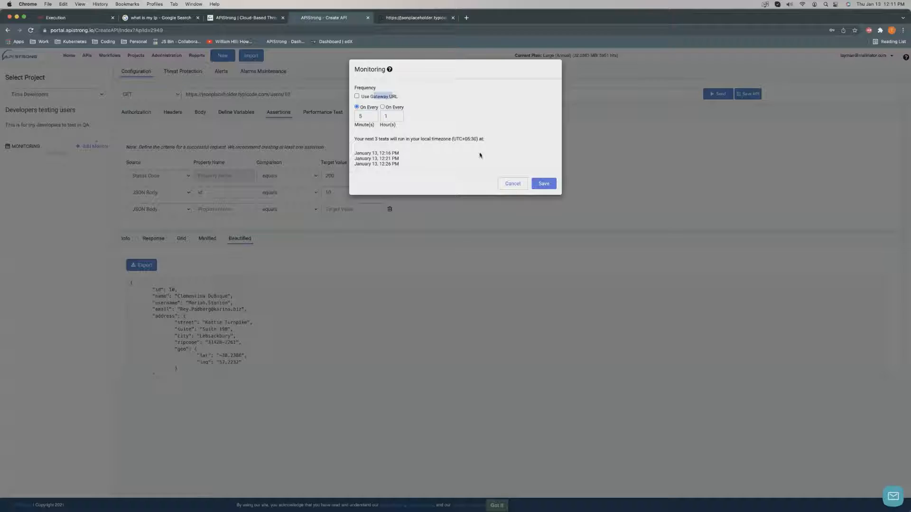
click(544, 184)
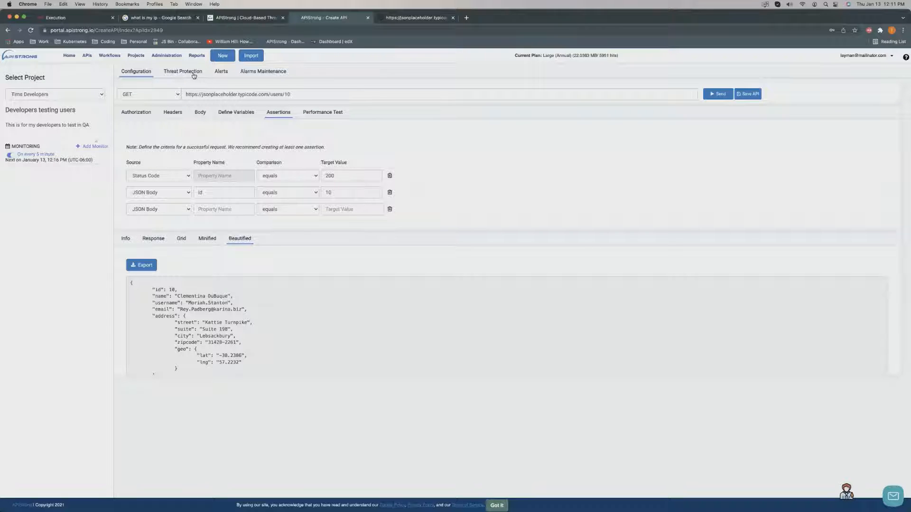
click(745, 98)
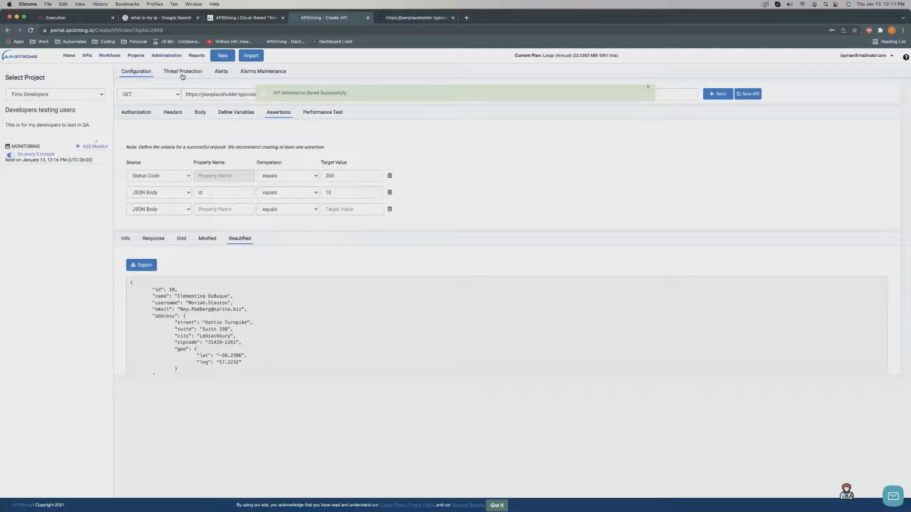
Expand the XML Document Structure, JSON Schema Validation, JSON Document Structure and SQL Injection Protection sections.
click(182, 73)
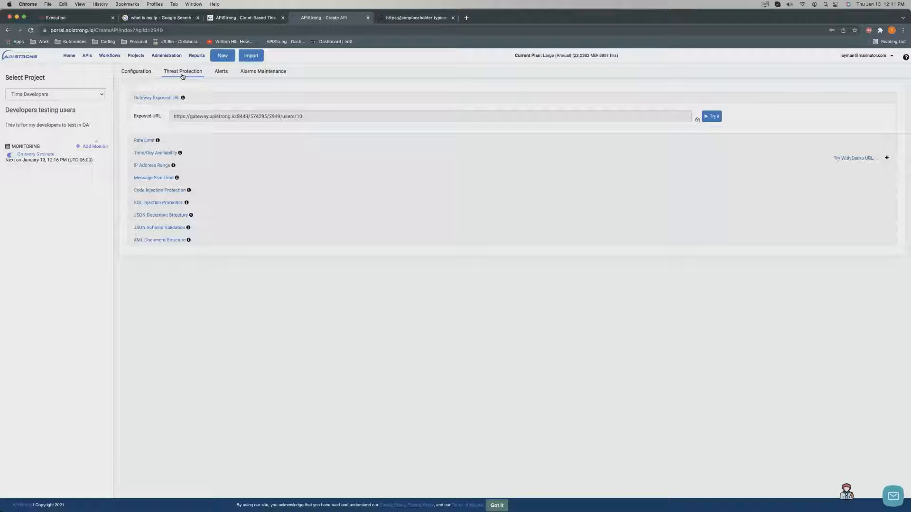
click(148, 241)
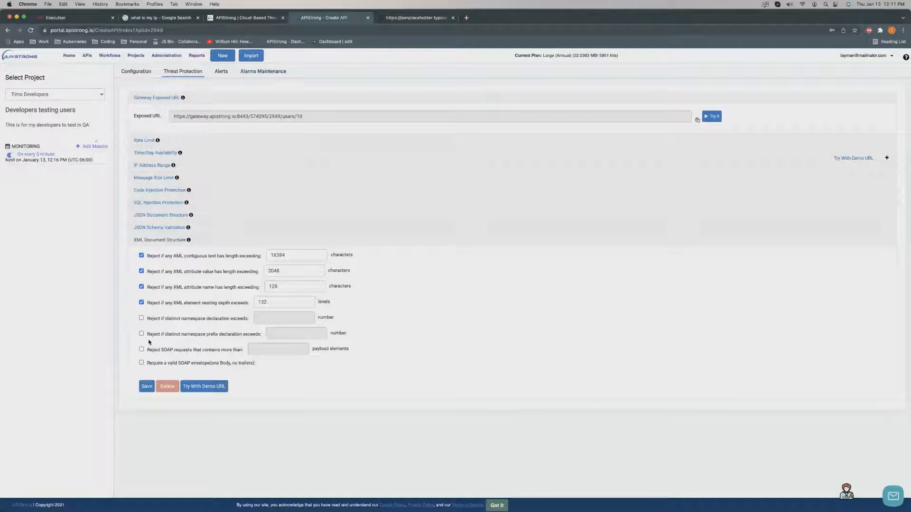
click(156, 243)
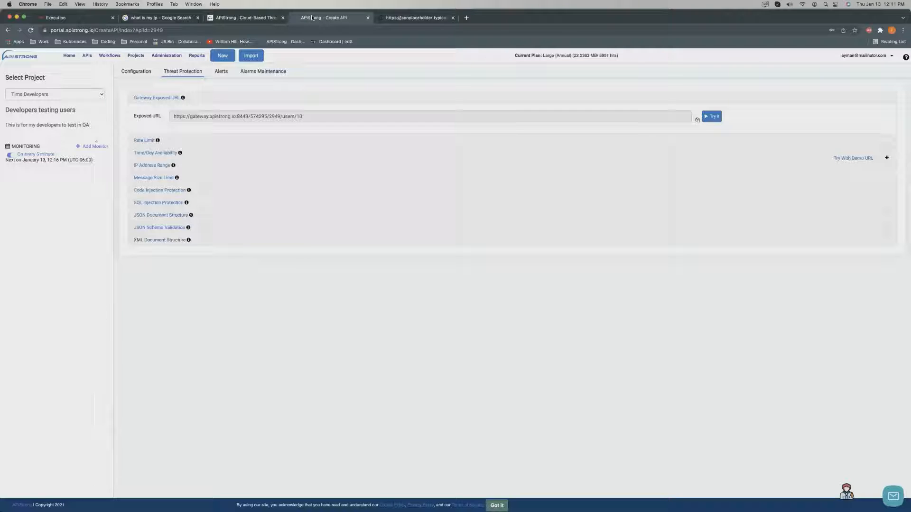
click(175, 228)
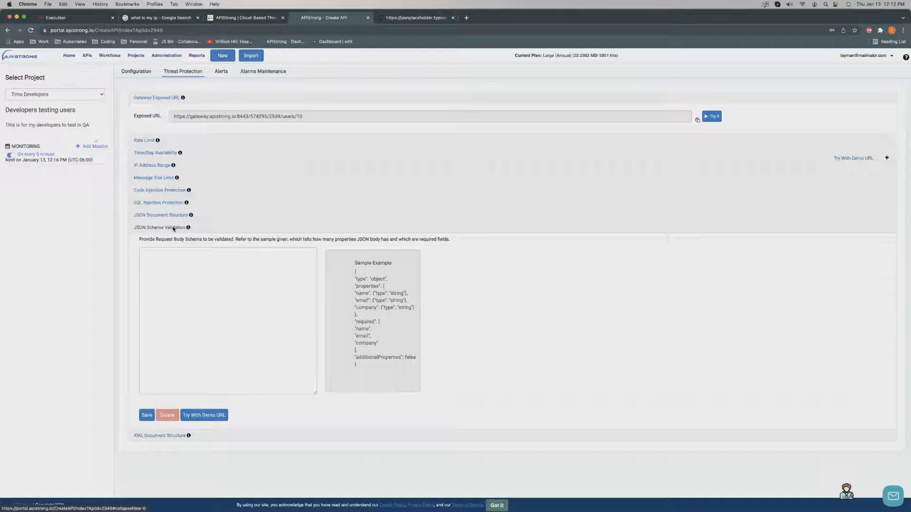
click(170, 215)
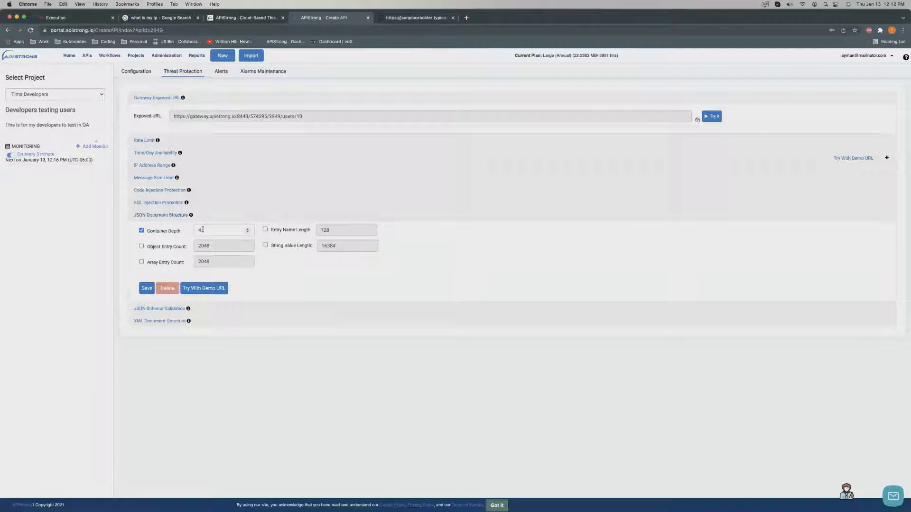
double_click(201, 230)
click(160, 203)
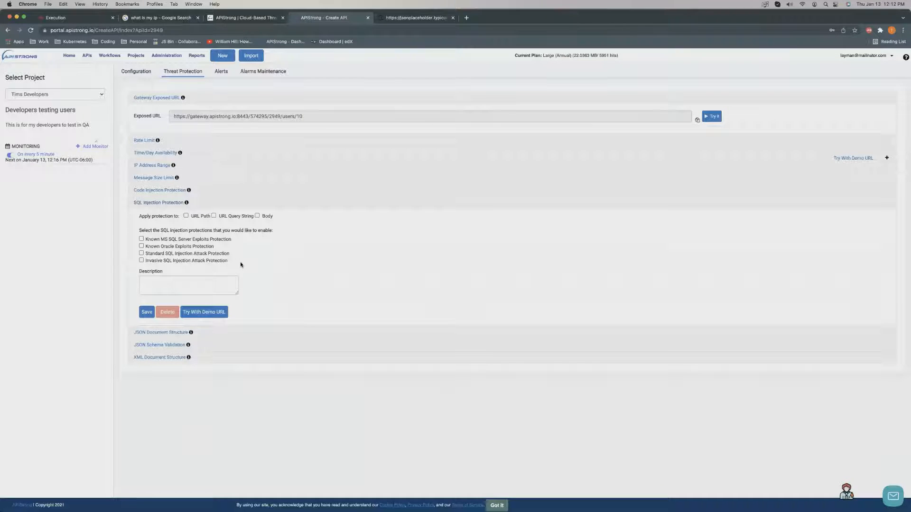
Expand Code Injection Protection and toggle PHP eval Injection on, then back off.
click(163, 191)
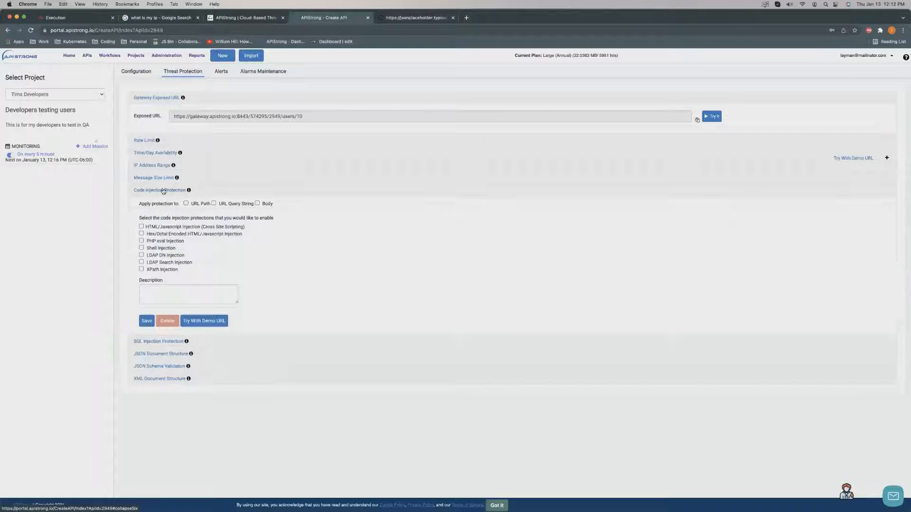
click(141, 241)
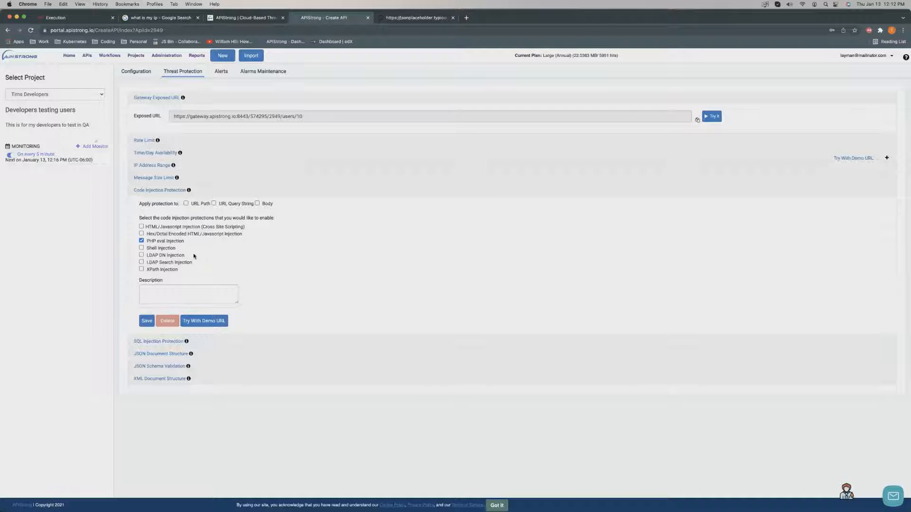
click(151, 241)
Review the maximum message size under Message Size Limit, then collapse the section.
click(160, 191)
click(158, 182)
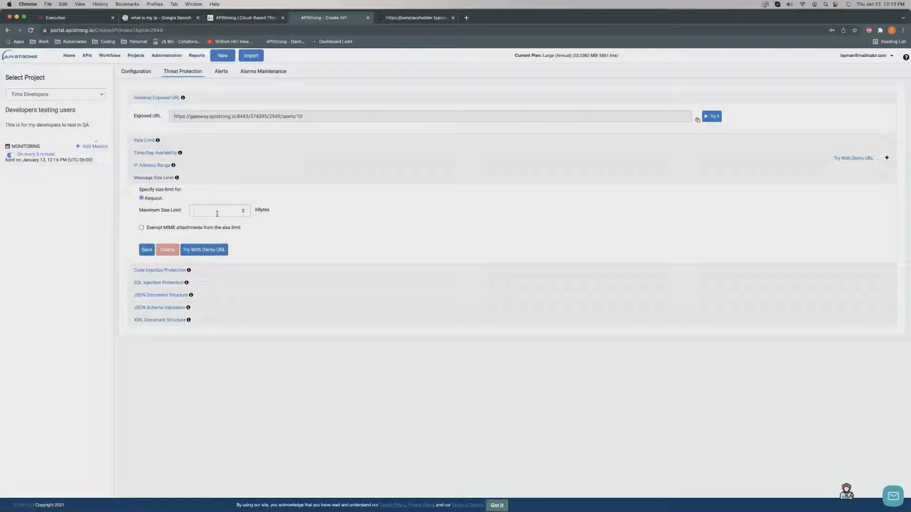
click(217, 212)
click(158, 179)
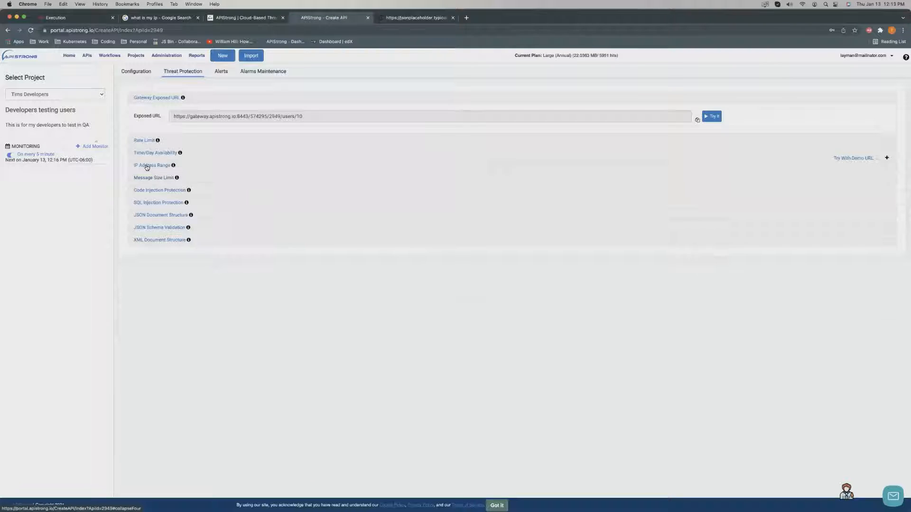
Set Time/Day Availability to between Monday and Sunday, then show the Rate Limit settings.
click(149, 152)
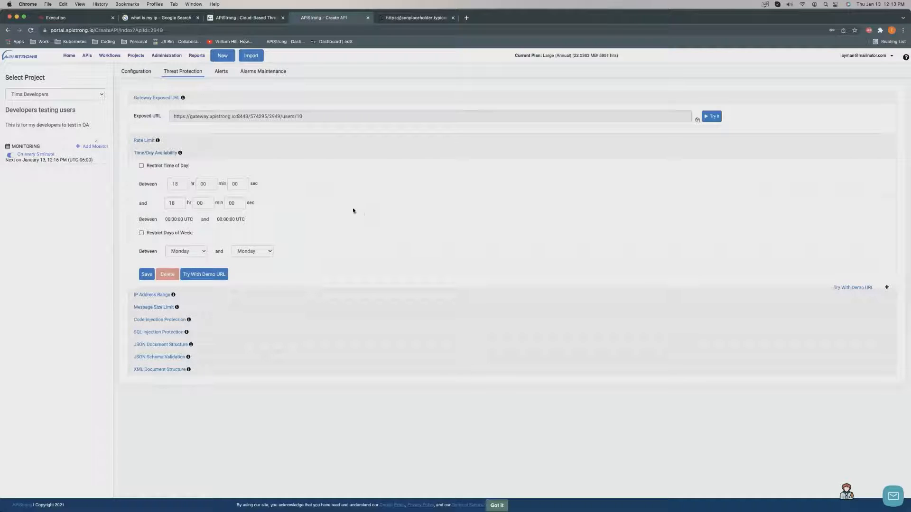
click(252, 251)
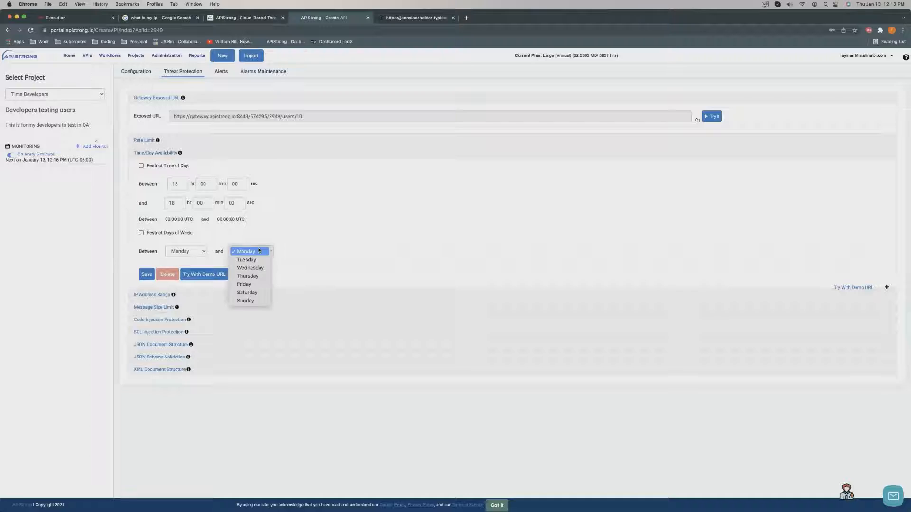
click(257, 286)
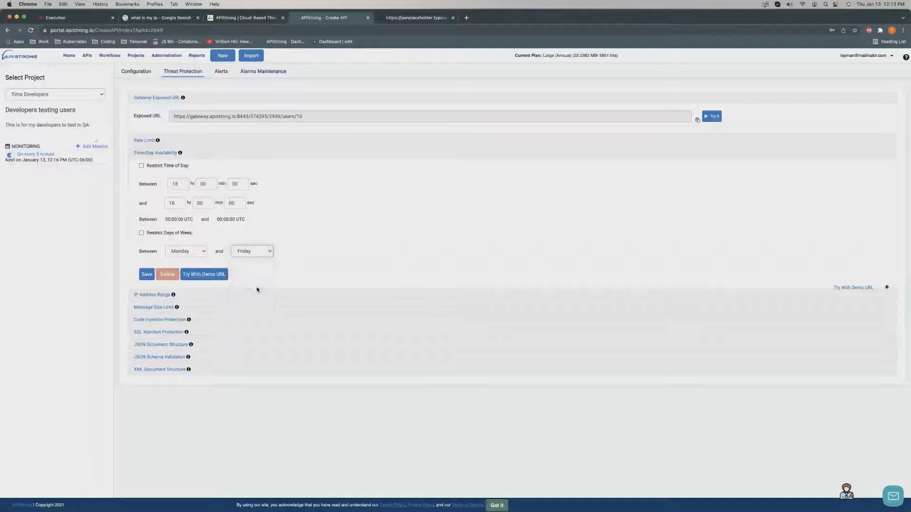
click(202, 254)
click(186, 292)
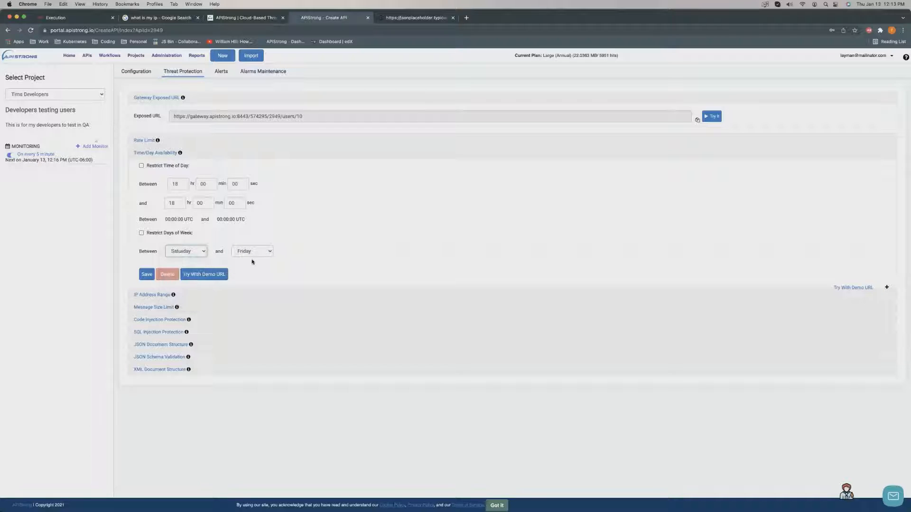
click(252, 253)
click(244, 217)
click(147, 235)
click(202, 256)
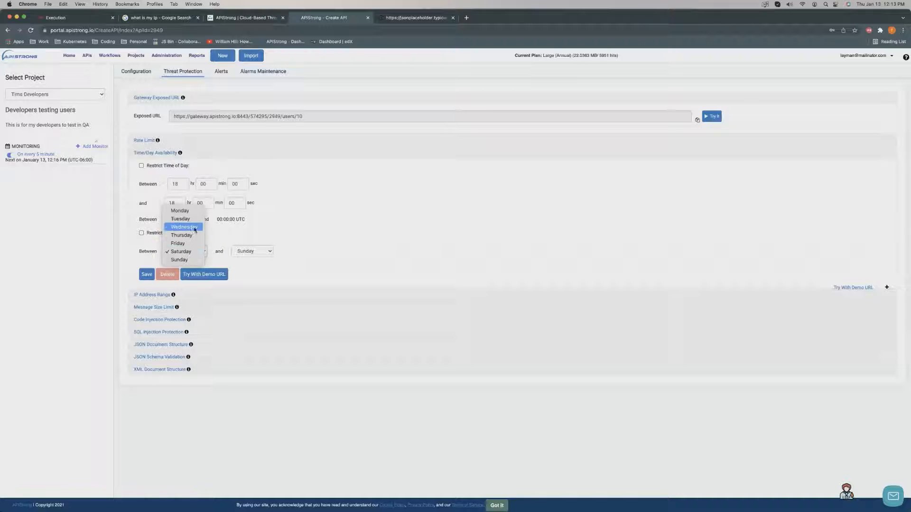
key(Return)
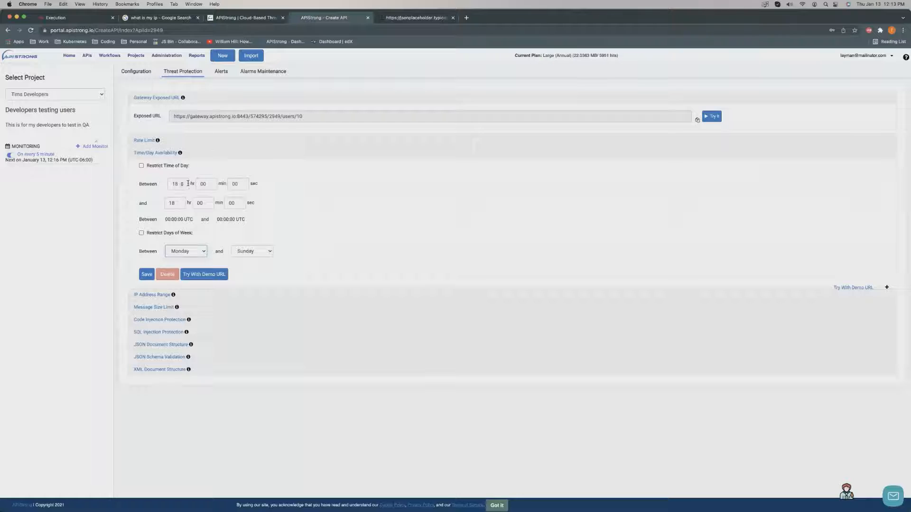
click(145, 150)
click(145, 141)
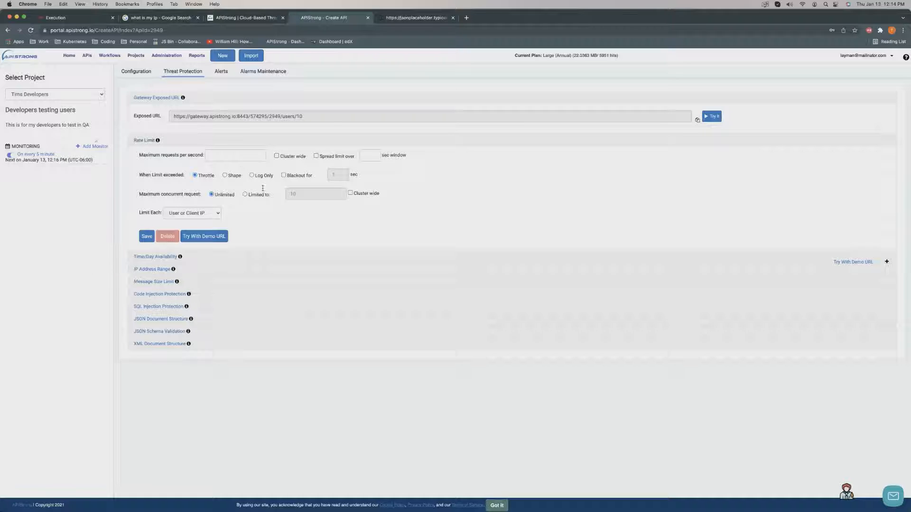
Expand IP Address Range and select the gateway's exposed URL for copying.
click(141, 140)
click(159, 167)
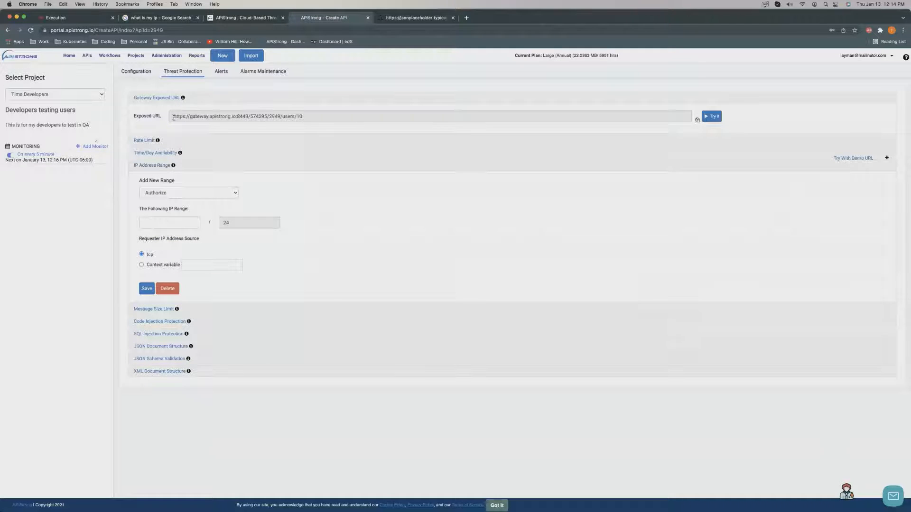
drag(174, 117, 295, 127)
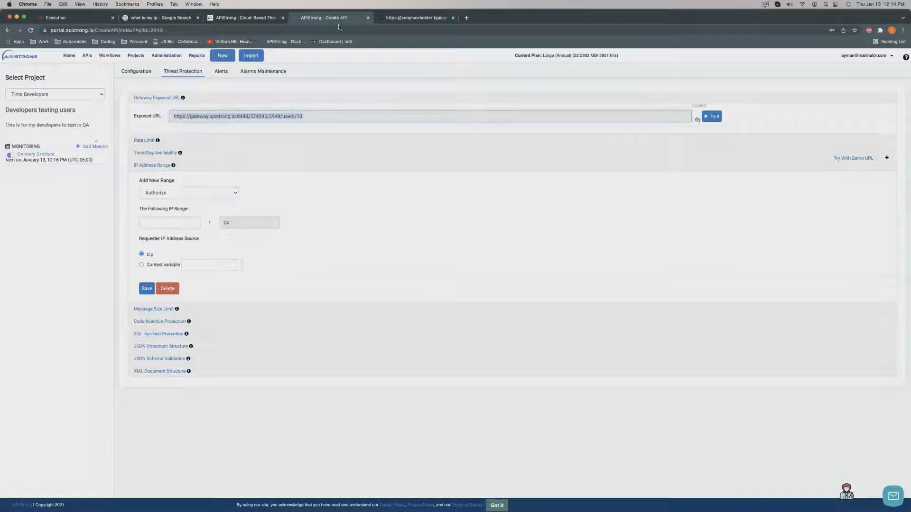
Load the copied gateway URL in a new Chrome tab.
click(458, 19)
click(467, 18)
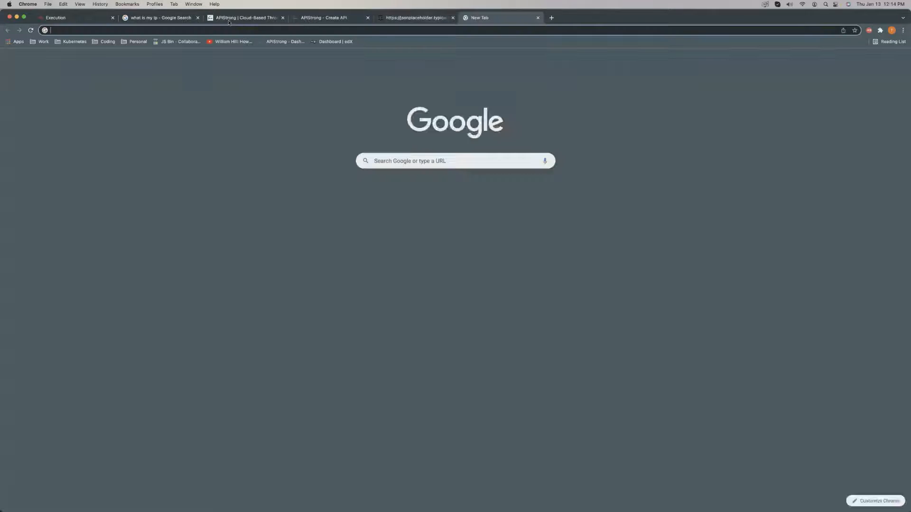
right_click(221, 32)
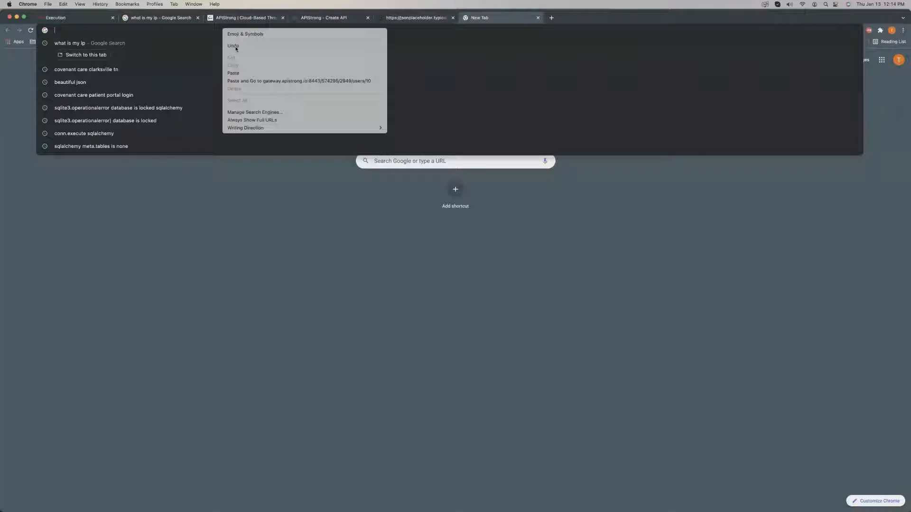
click(245, 82)
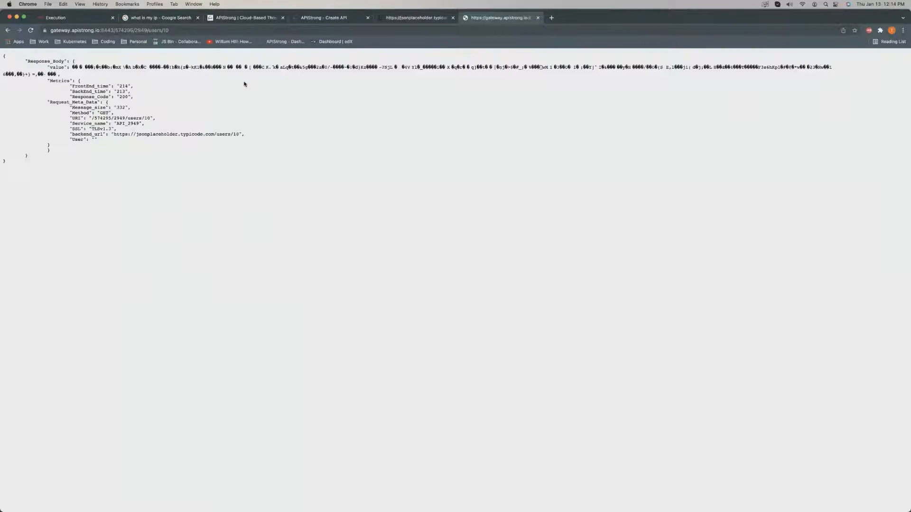
Inspect the Response_Body metrics, compare with the users/10 page, and return to APIStrong.
drag(47, 81, 123, 150)
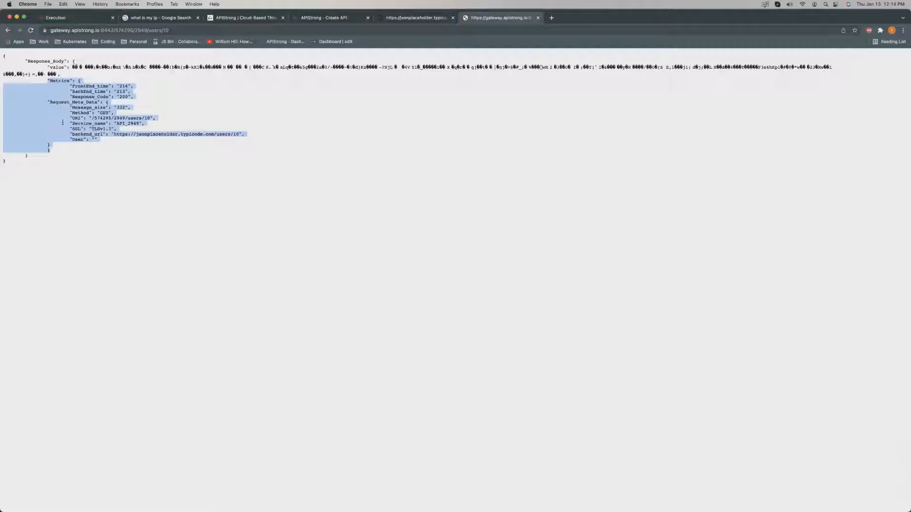
drag(56, 157, 44, 81)
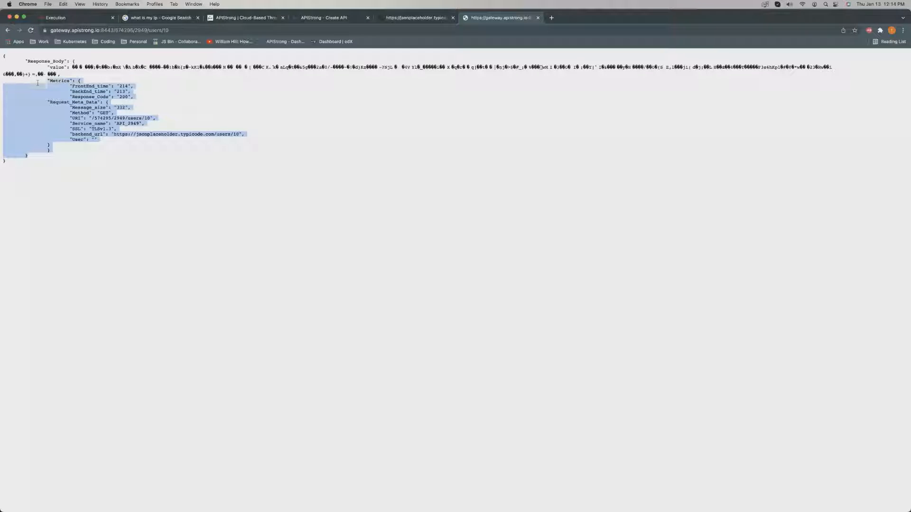
click(396, 16)
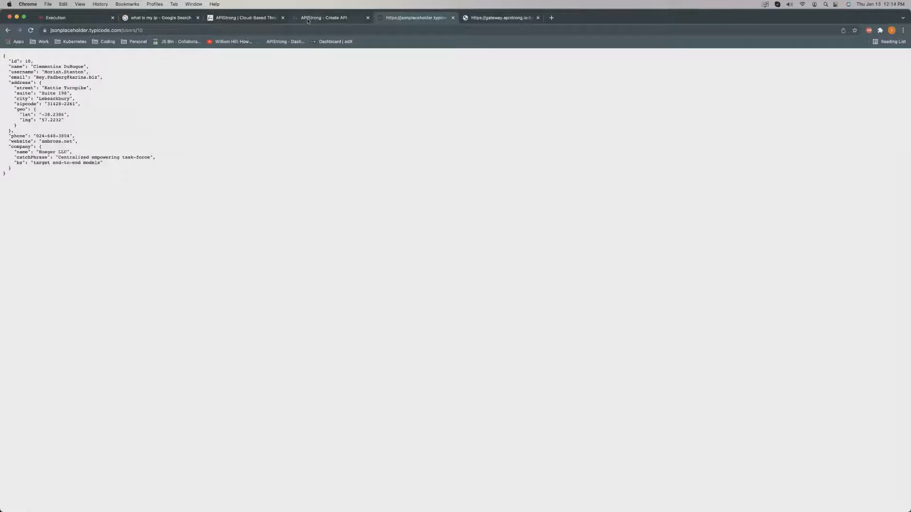
click(308, 19)
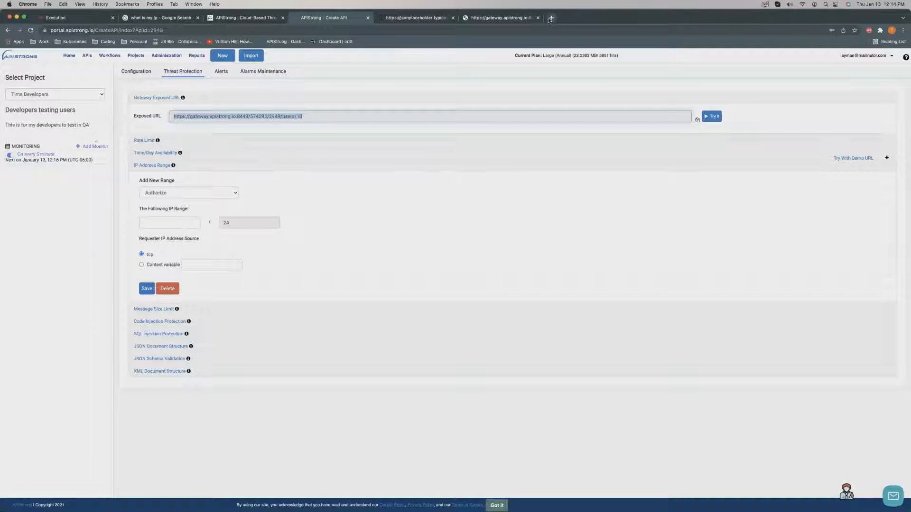
click(155, 19)
right_click(100, 147)
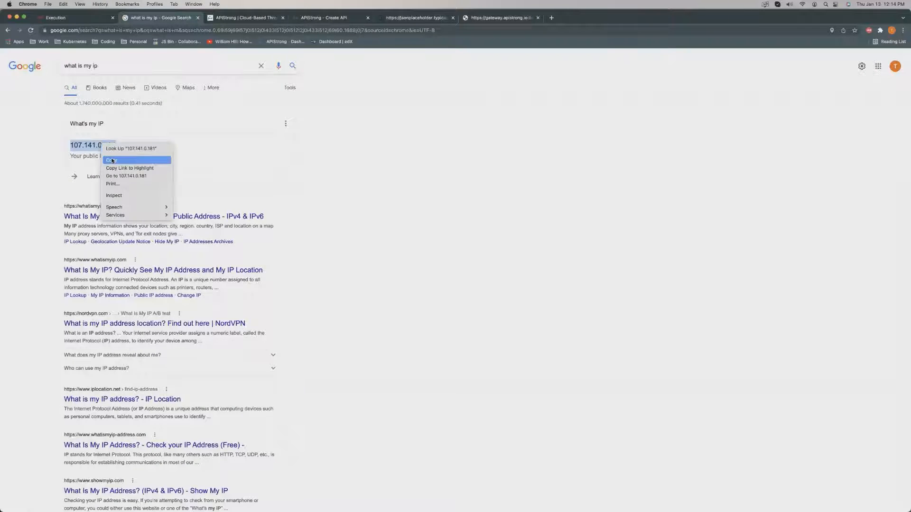
click(109, 159)
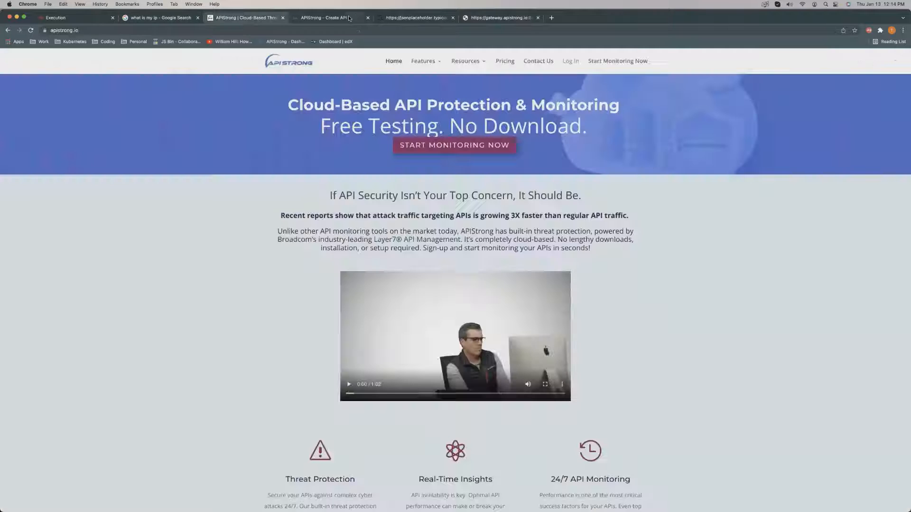
Paste the IP into The Following IP Range field, keep it on Authorize, and save the /24 range.
click(281, 18)
click(327, 18)
click(177, 223)
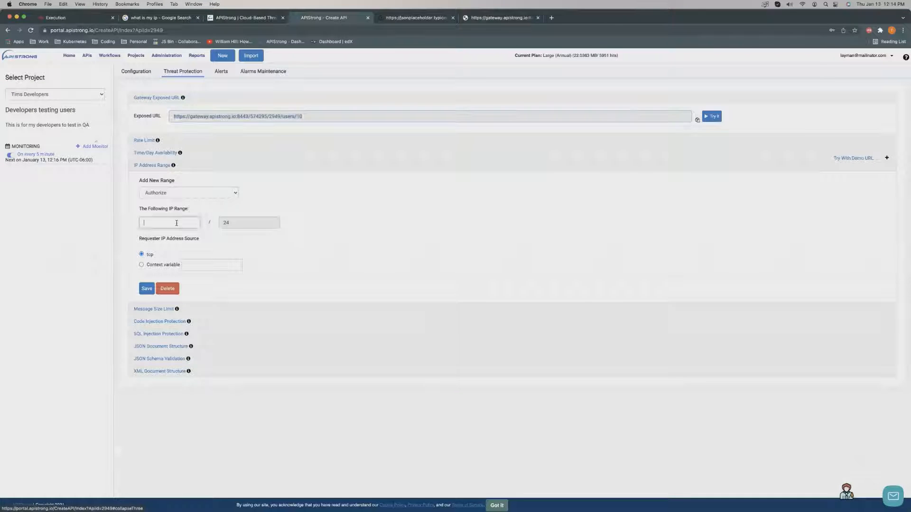
right_click(178, 223)
click(193, 274)
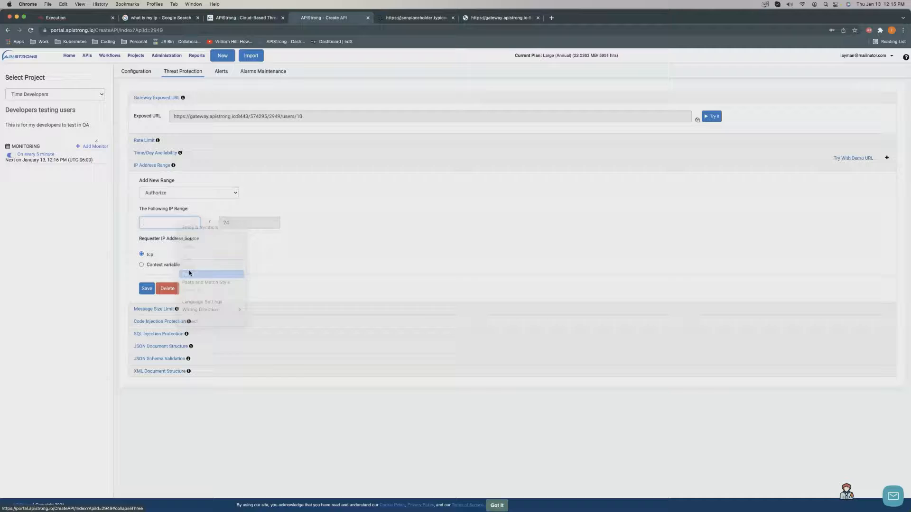
click(227, 193)
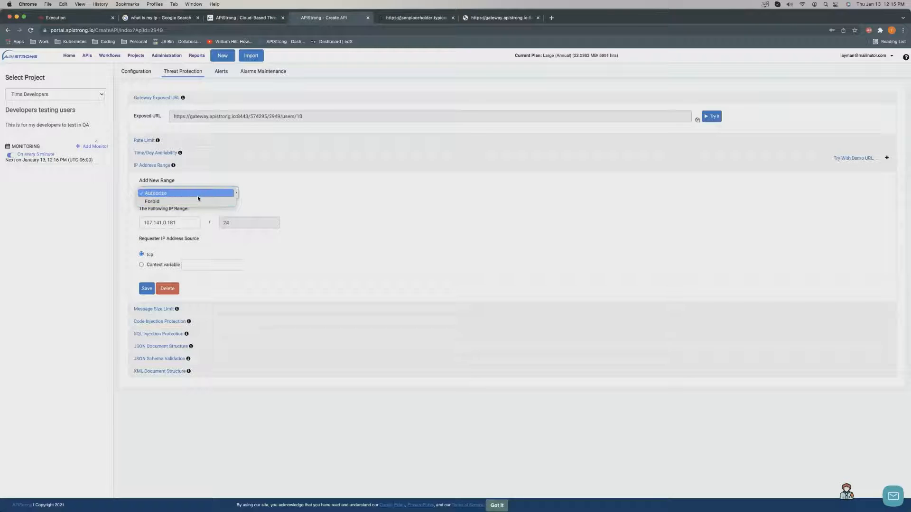
click(197, 195)
click(147, 288)
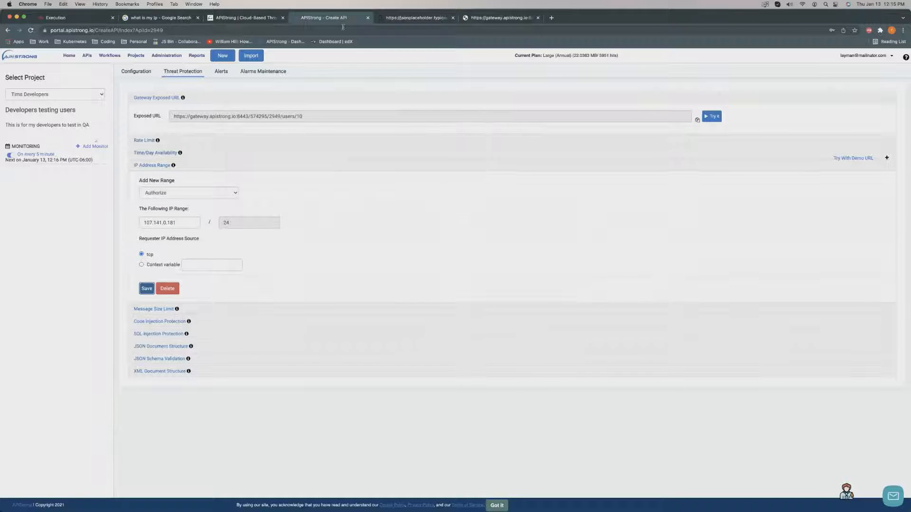
Reload the gateway response page and look over the new response.
click(427, 19)
click(486, 19)
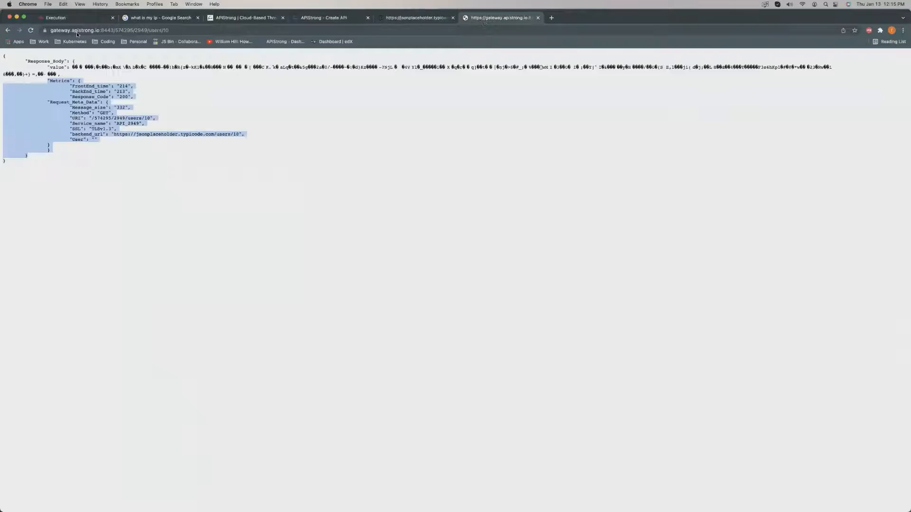
click(34, 32)
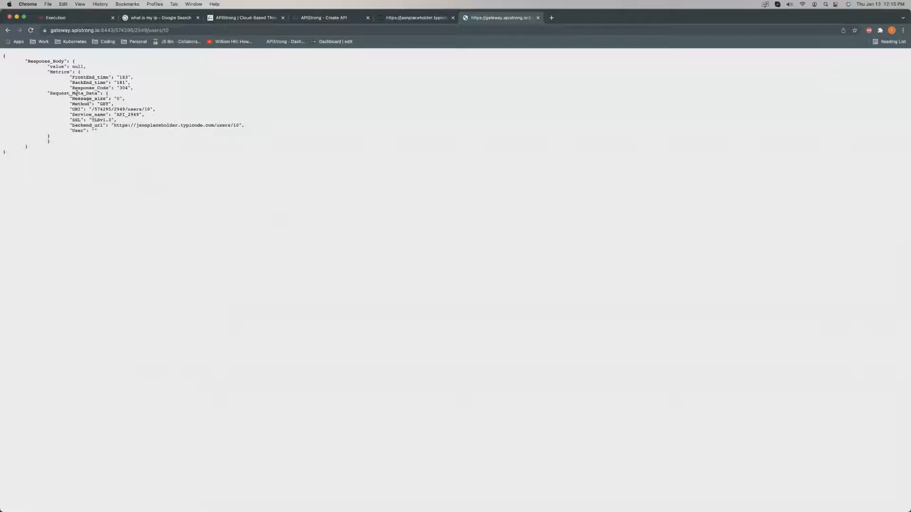
drag(5, 151, 23, 84)
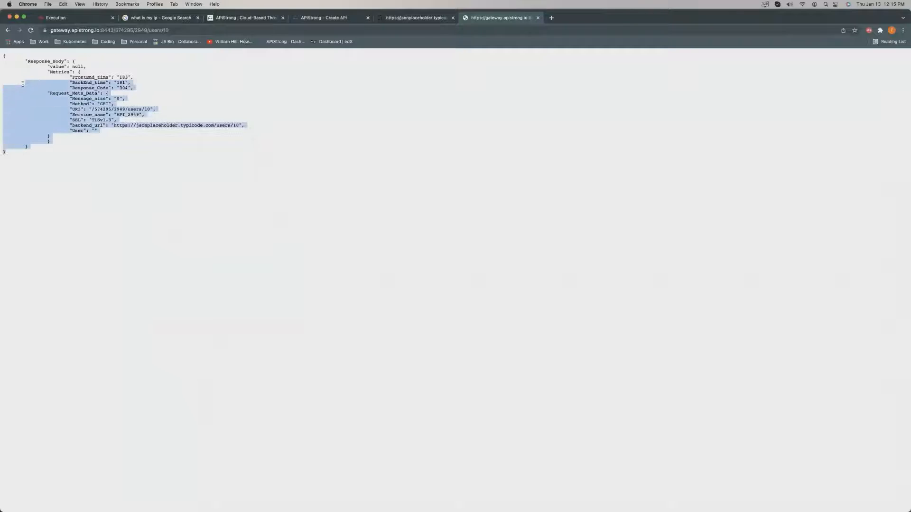
click(134, 156)
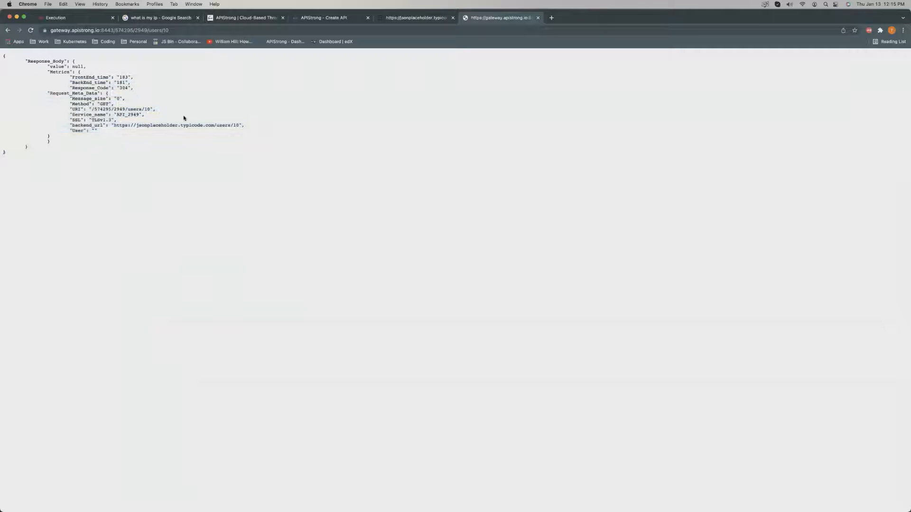
Switch the 107.141.0.181 IP range rule on the Create API page to Forbid and save it.
click(252, 18)
click(353, 18)
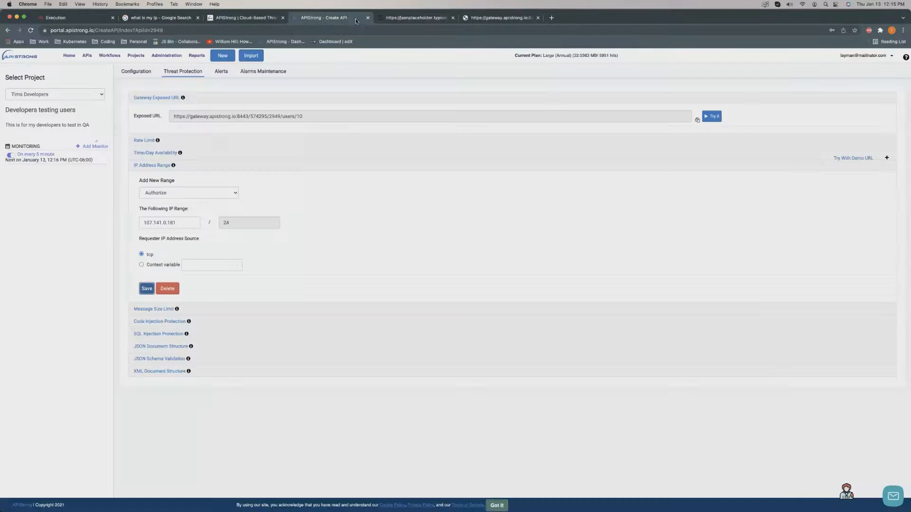
click(209, 195)
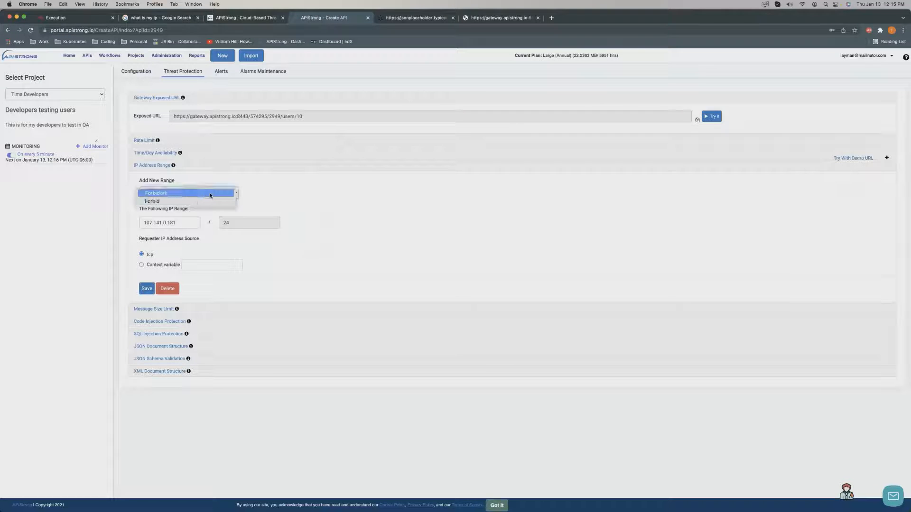
click(200, 205)
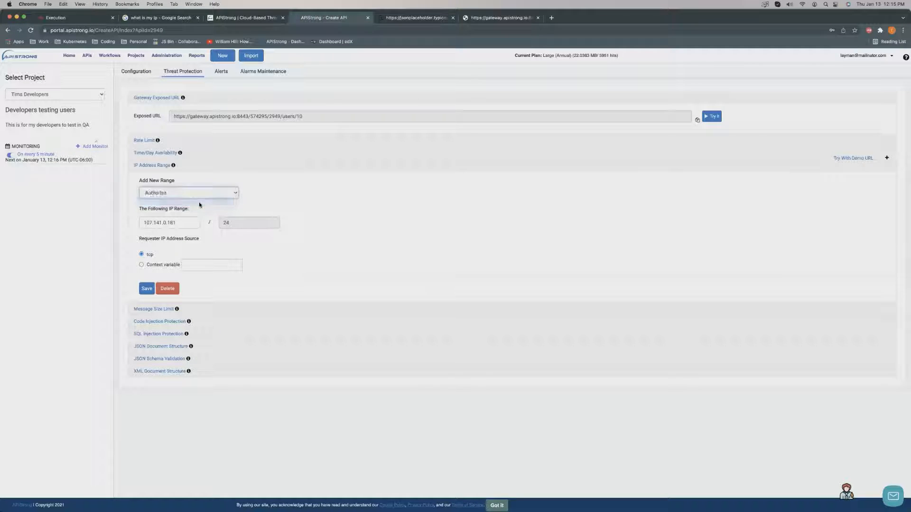
click(146, 291)
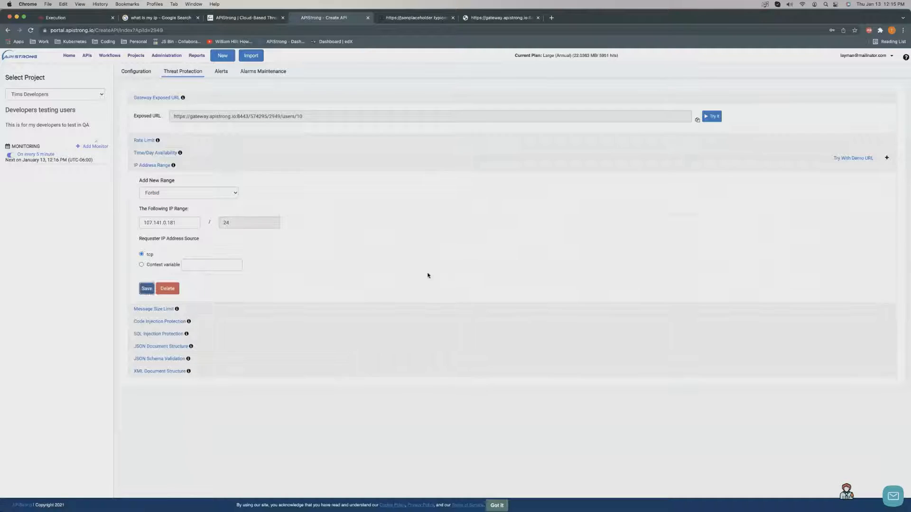
Copy the API's gateway Exposed URL from the Create API page.
click(502, 17)
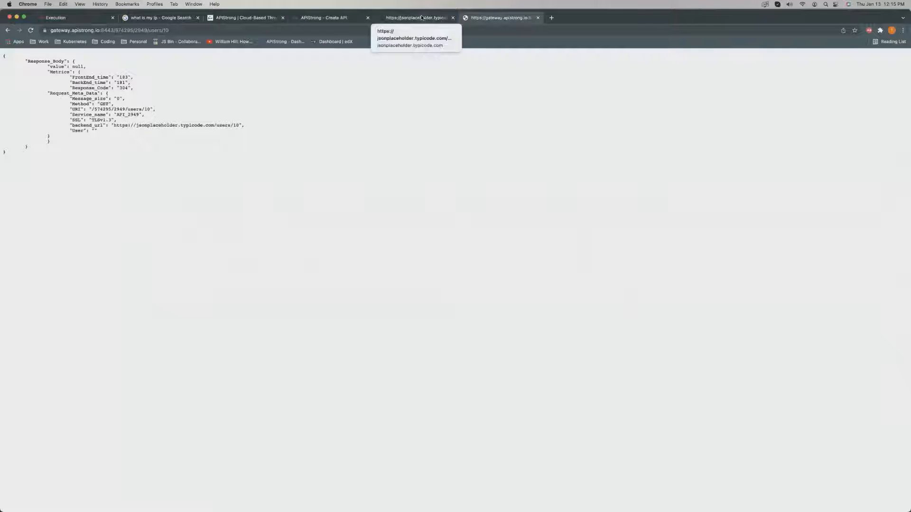
click(423, 18)
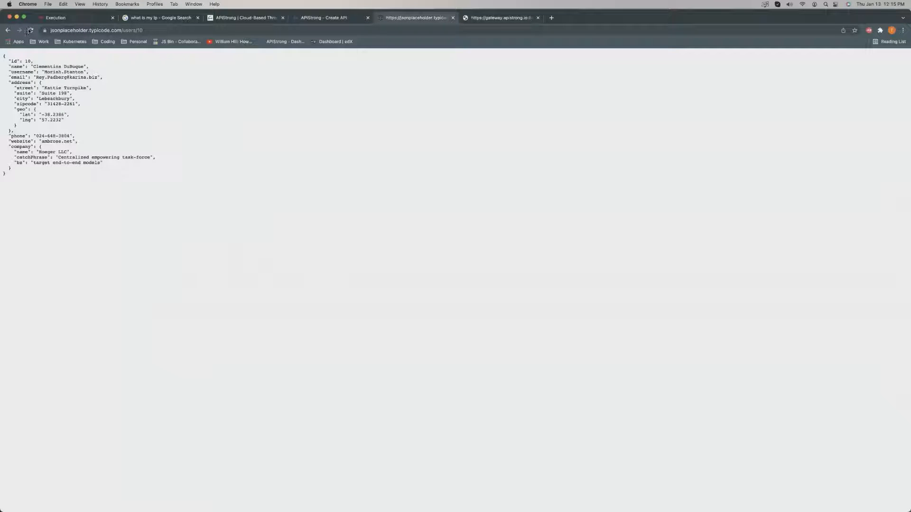
click(251, 18)
click(358, 19)
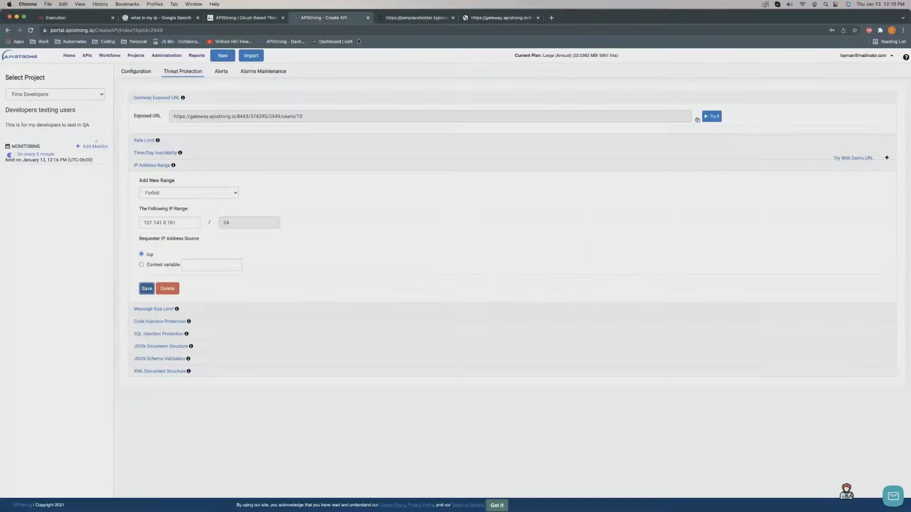
click(697, 120)
Load the gateway URL in a new tab and inspect the banned IP range error response.
click(510, 20)
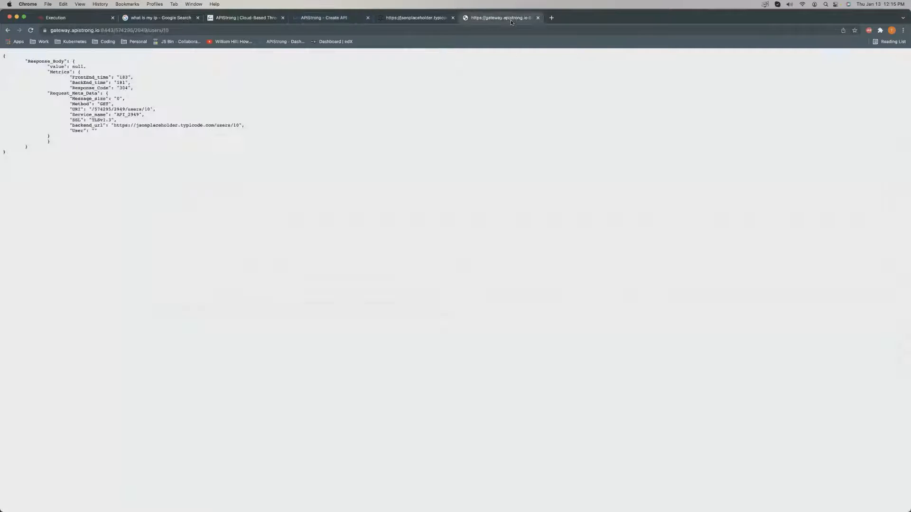
click(551, 20)
key(super+v)
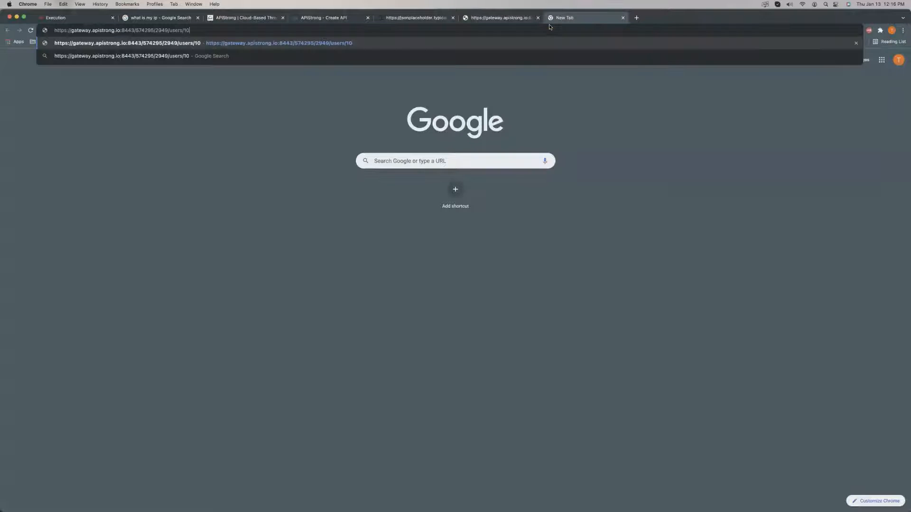
key(Return)
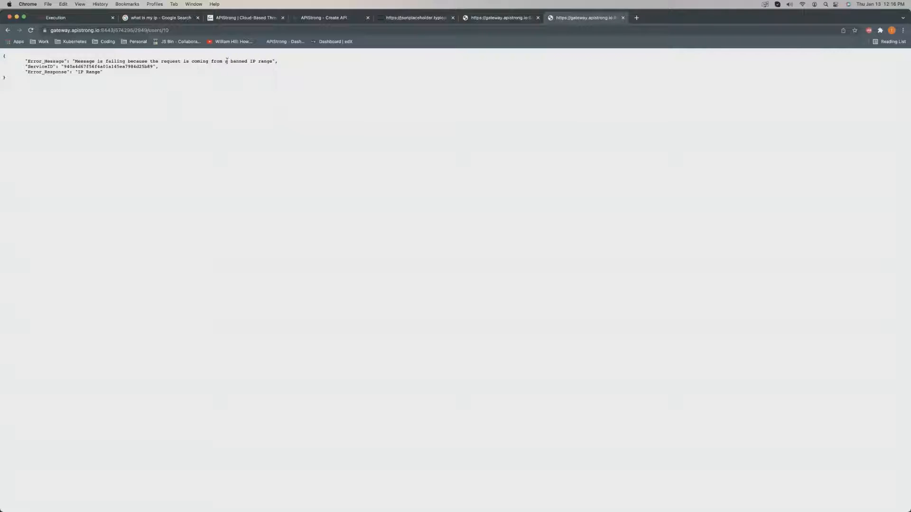
drag(224, 61, 271, 62)
click(234, 81)
key(super+a)
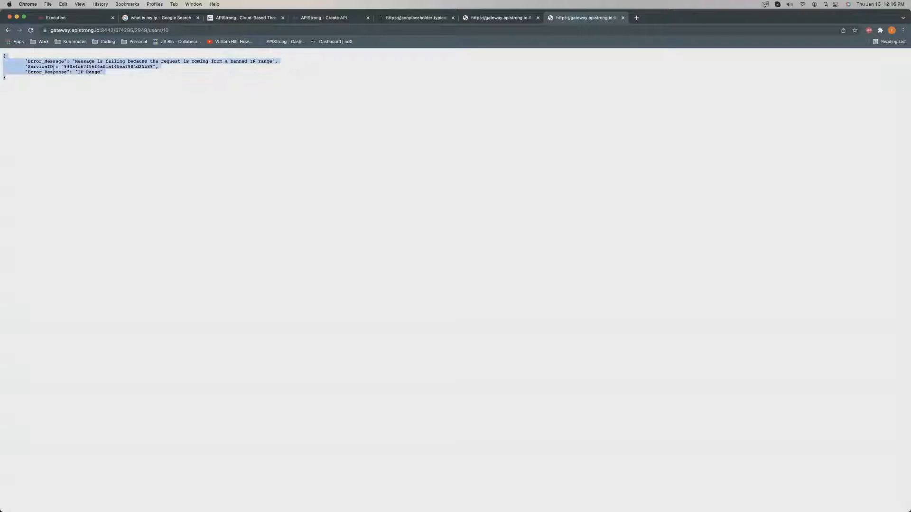
click(99, 81)
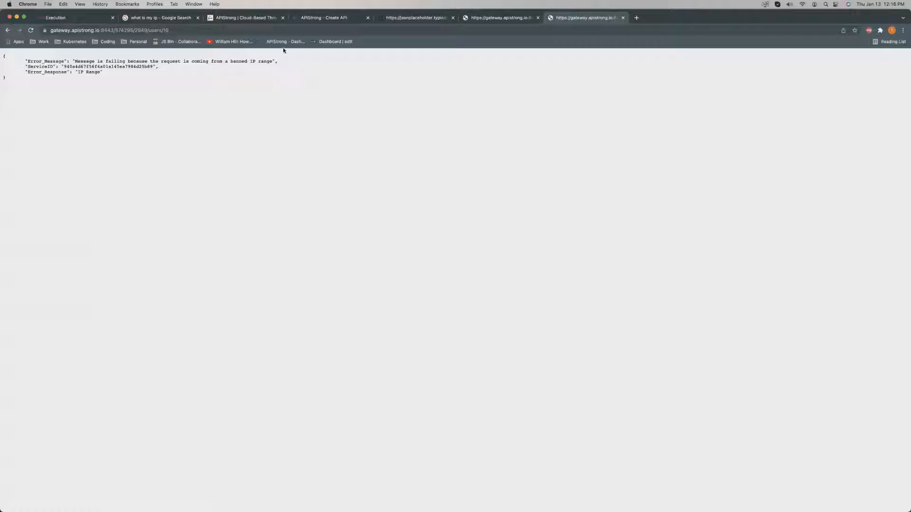
Close the 'APIStrong | Cloud-Based' tab and save the 107.141.0.181/24 rule as Authorize.
click(249, 18)
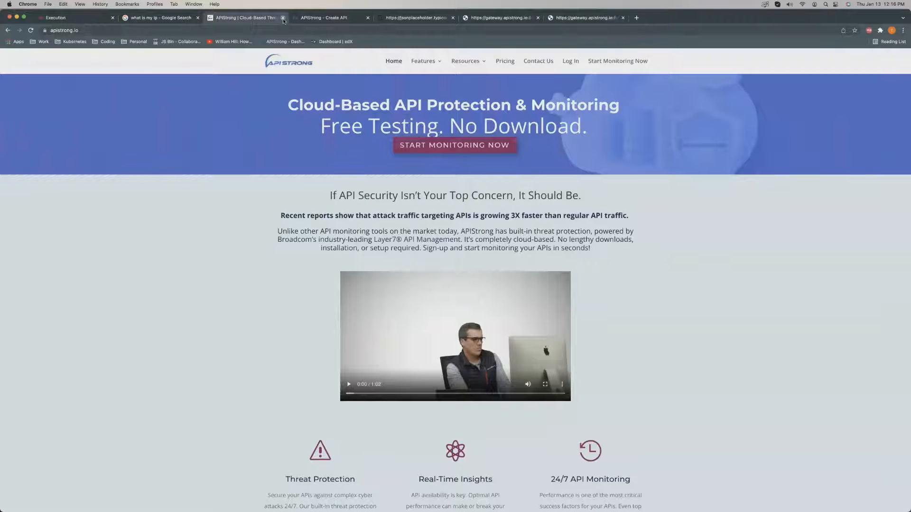
click(283, 19)
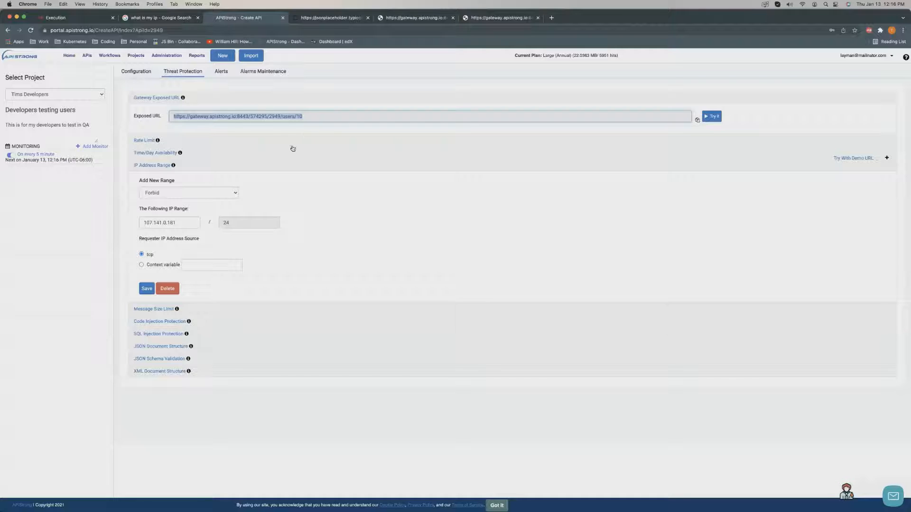
click(185, 191)
click(184, 185)
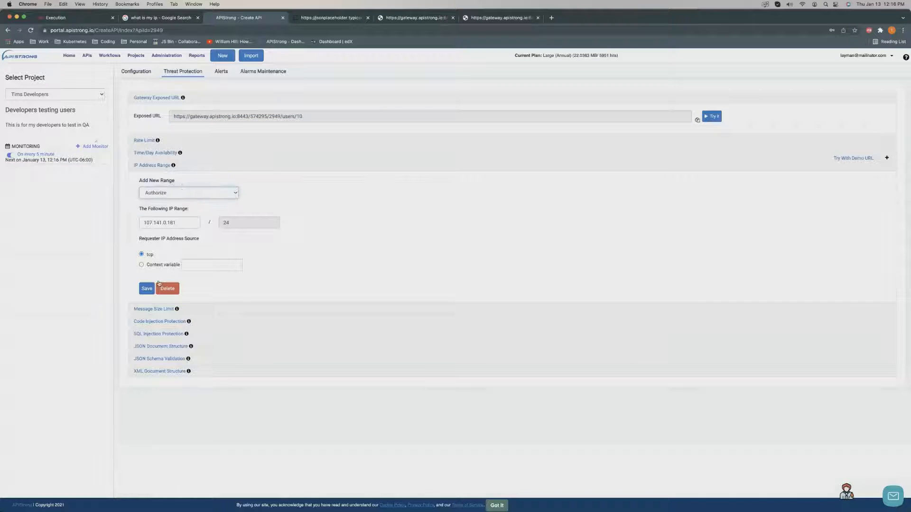
click(143, 287)
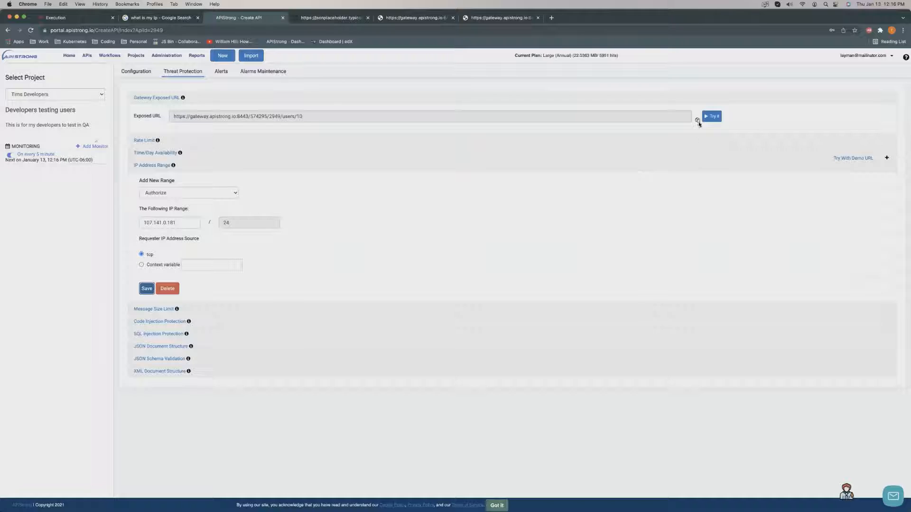
Load the gateway users/10 Exposed URL in a new tab and confirm Response_Code 200.
triple_click(595, 116)
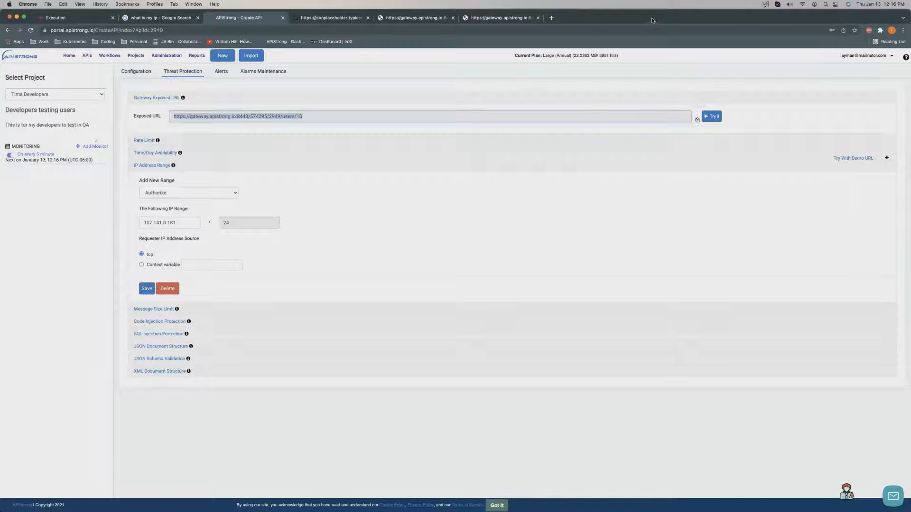
click(550, 17)
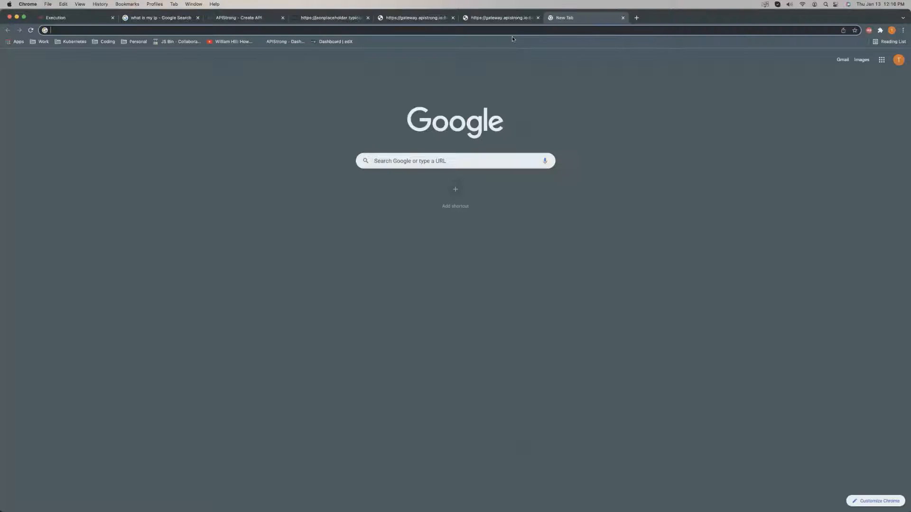
key(super+v)
key(Return)
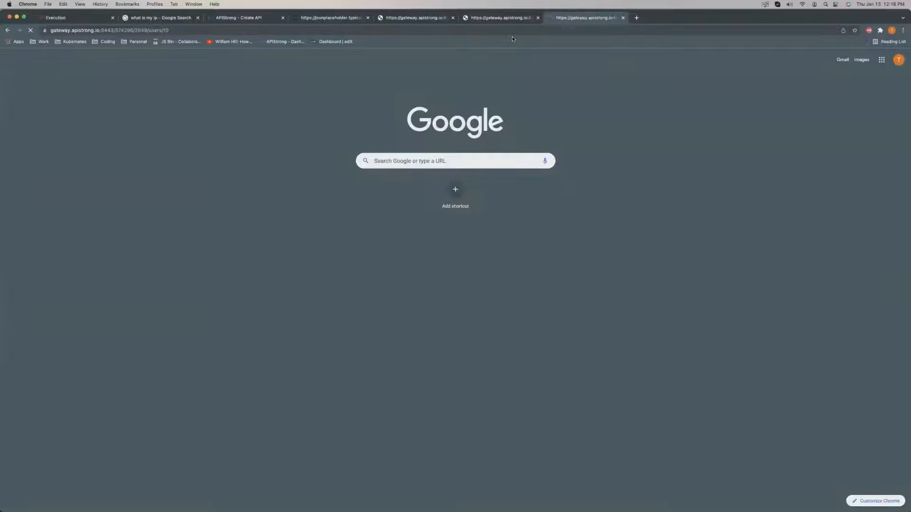
drag(56, 111, 60, 98)
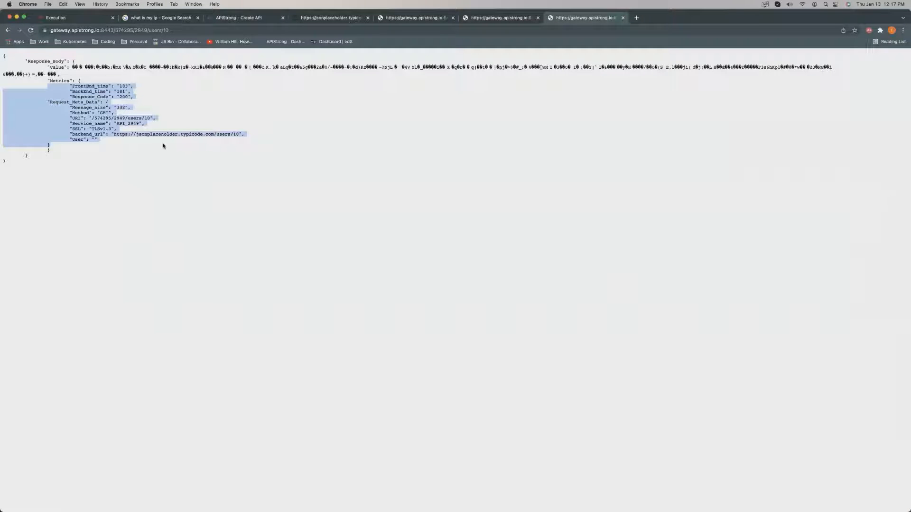
Return to the threat protection settings and expand Message Size Limit, dismissing its explanation popup.
click(319, 19)
click(246, 20)
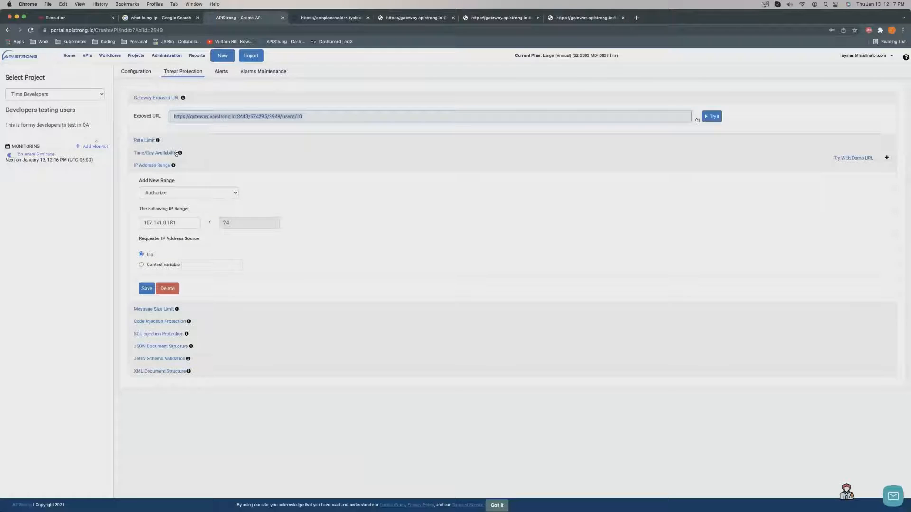
click(177, 310)
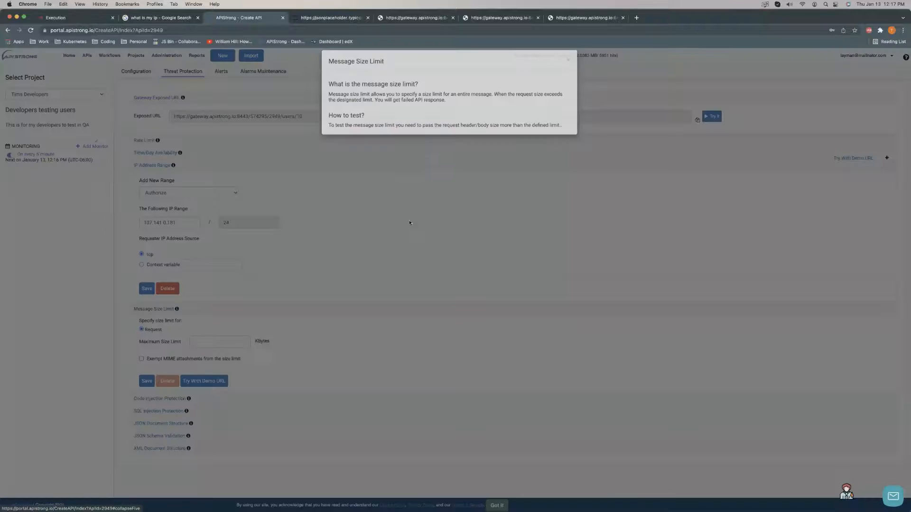
click(262, 346)
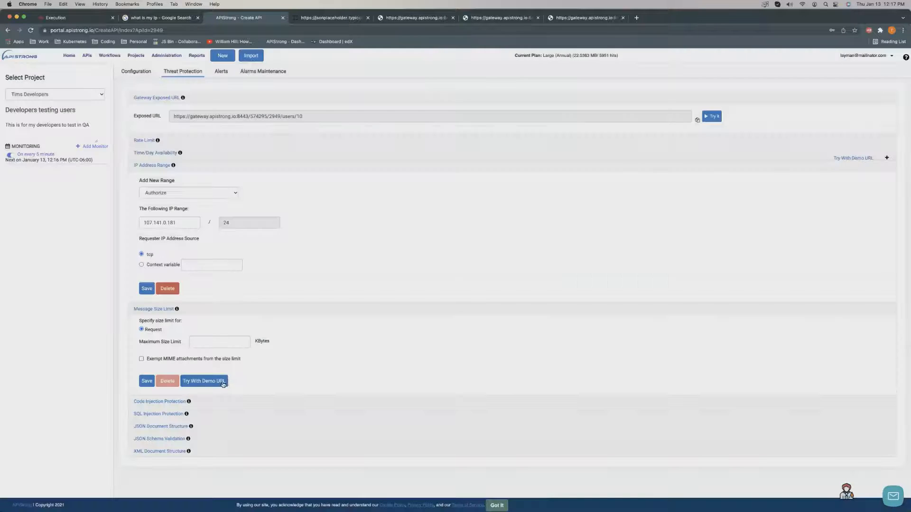
Run the Message Size Limit demo and get the 'request message size too large' error for the 20 KB limit.
click(211, 382)
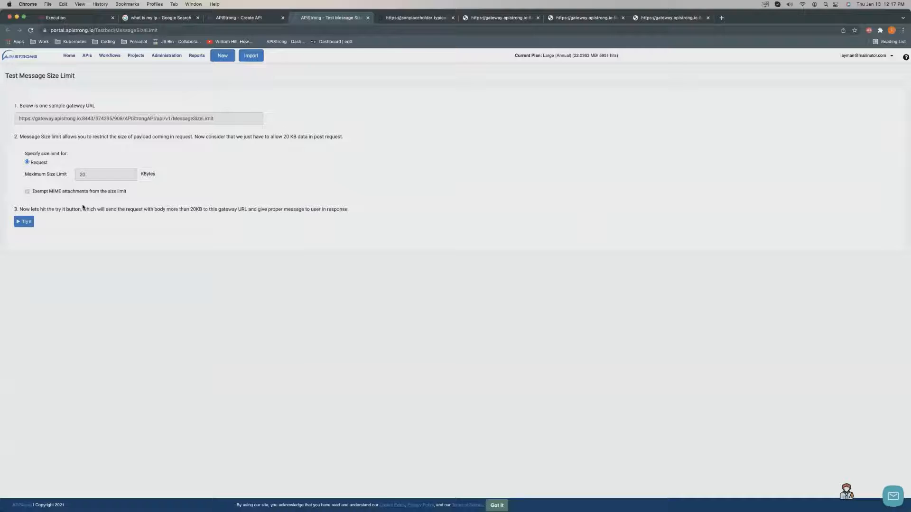
click(21, 222)
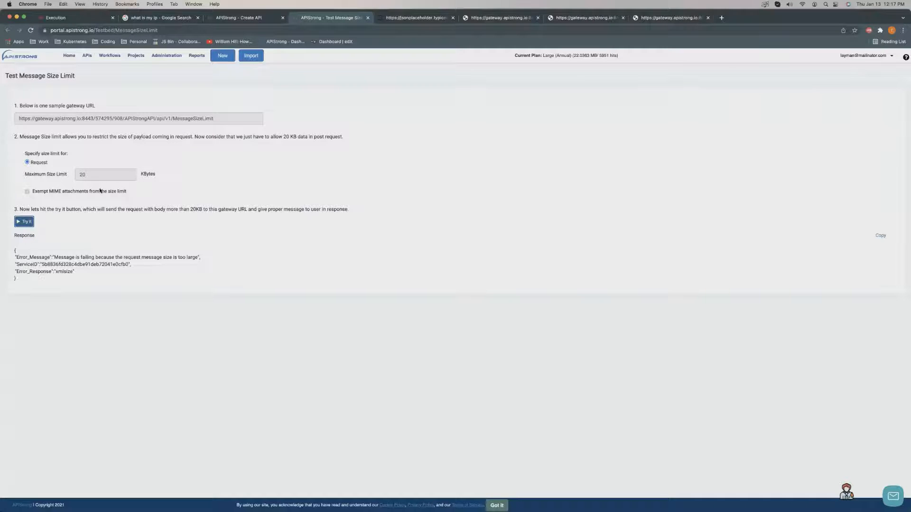
drag(23, 288, 7, 260)
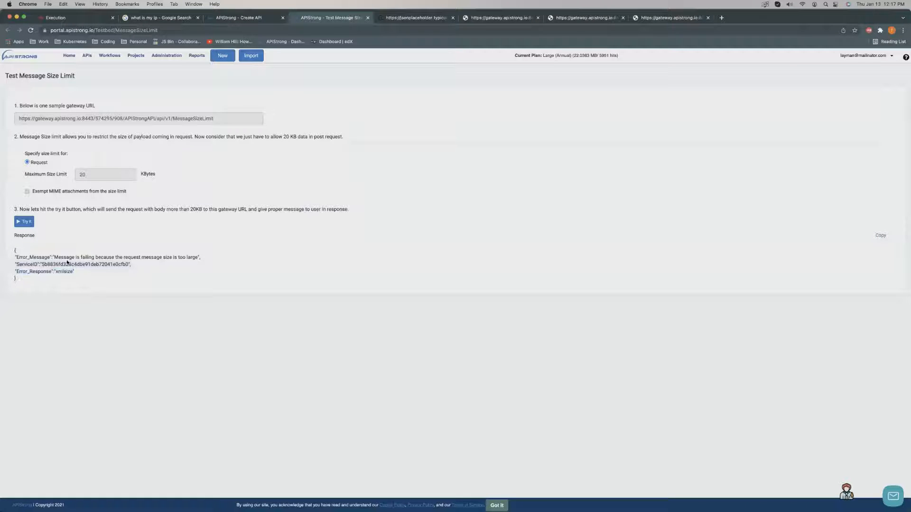
drag(80, 258, 199, 270)
click(180, 262)
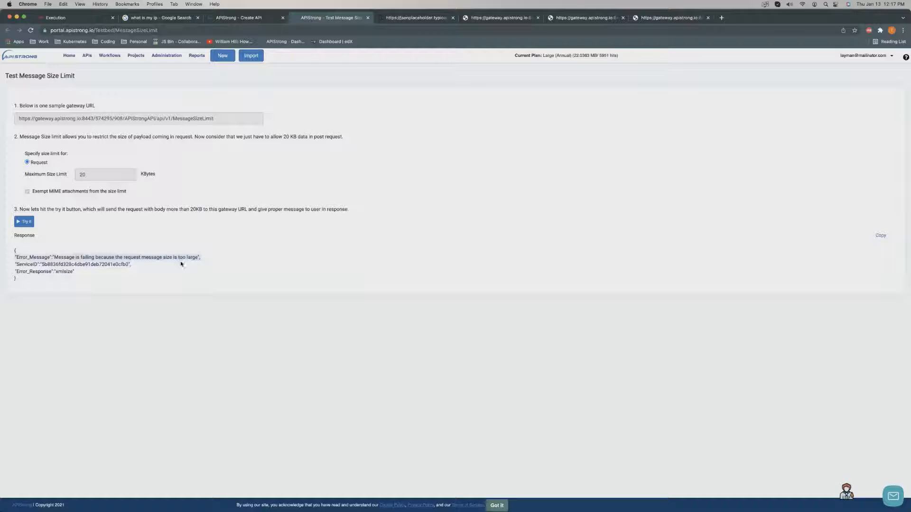
Close the message size test page and collapse the IP Address Range and Message Size Limit sections.
click(369, 19)
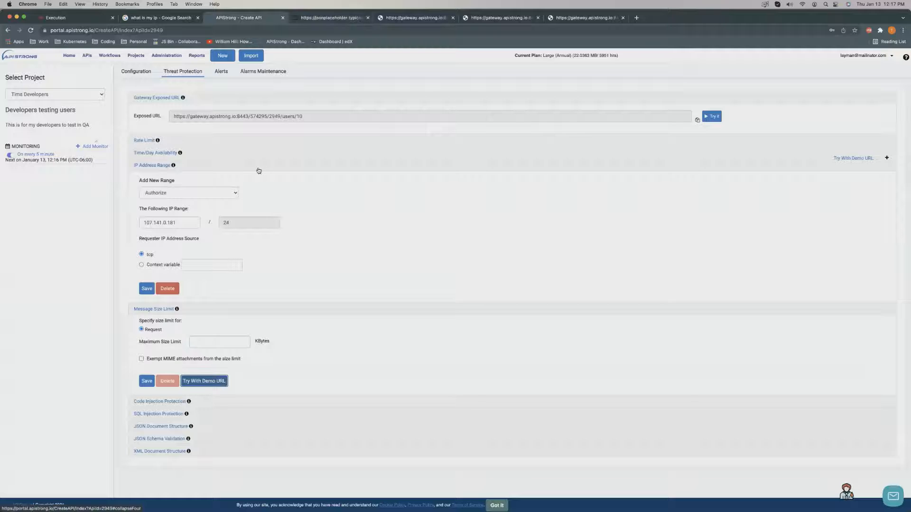
click(213, 171)
click(217, 177)
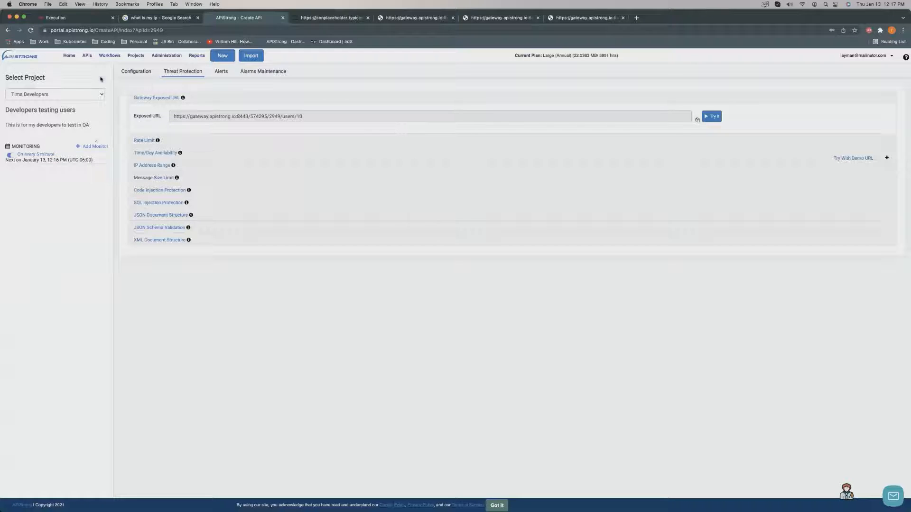
Browse the Authorization, Headers, Body, Variables, Assertions, Info and Performance Test tabs, then return to Threat Protection.
click(136, 71)
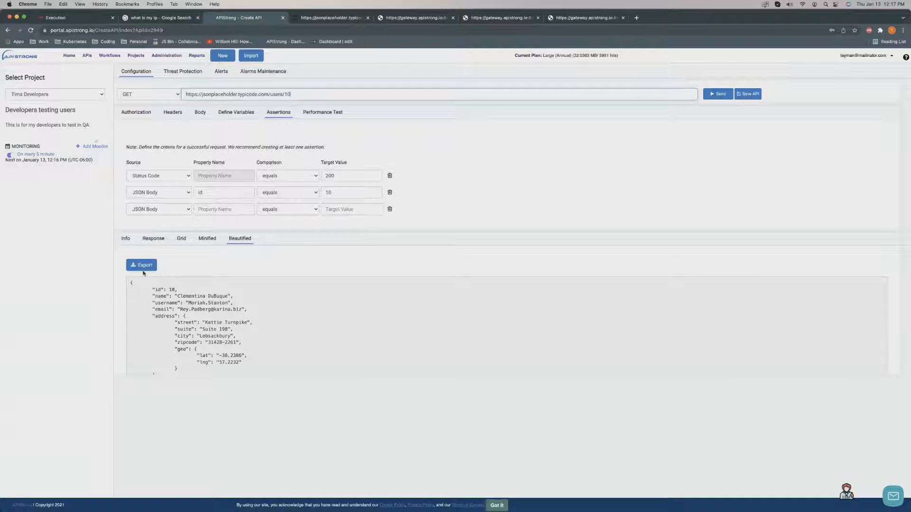
click(134, 114)
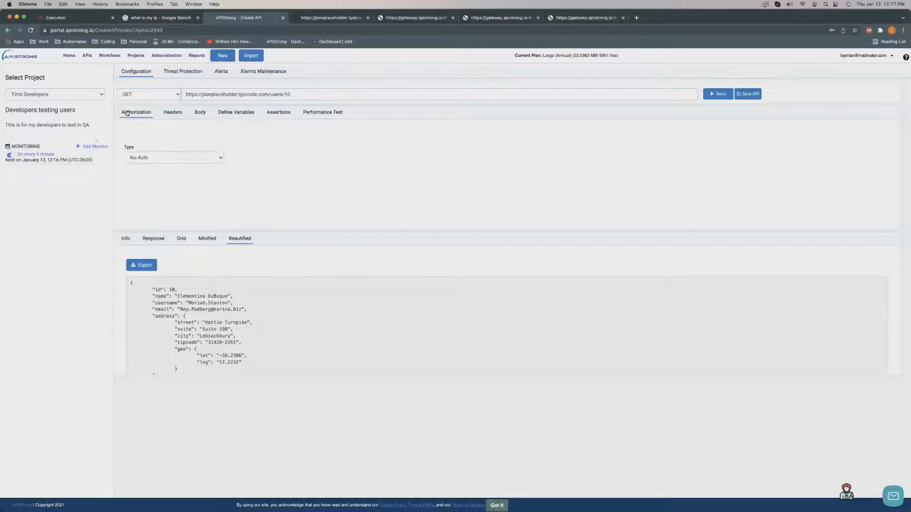
click(173, 115)
click(199, 114)
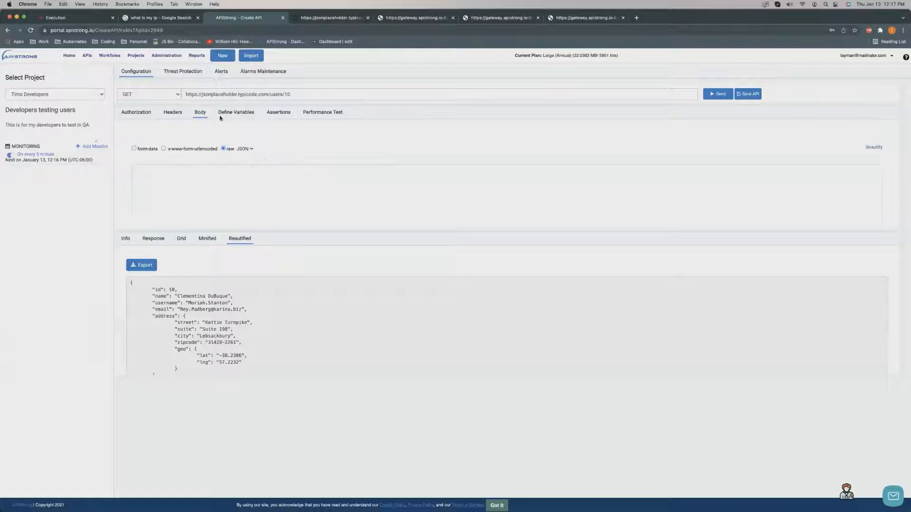
click(234, 116)
click(272, 117)
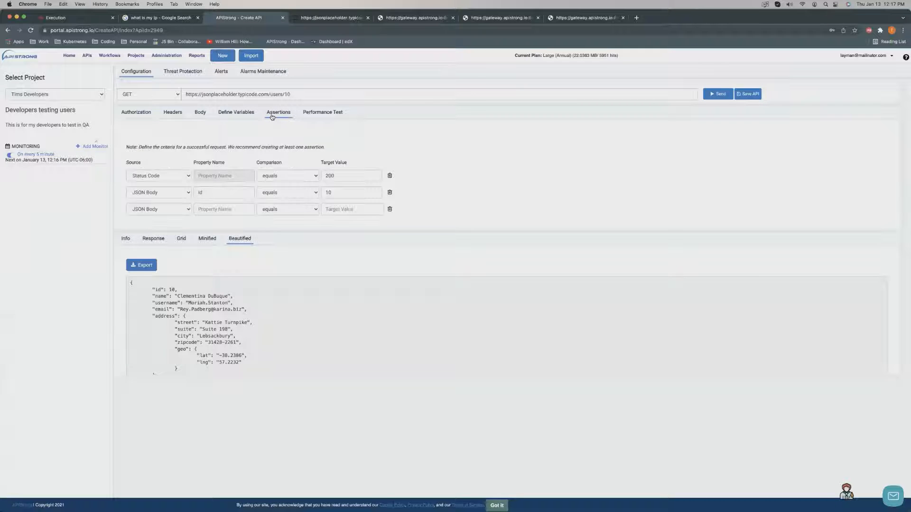
click(127, 239)
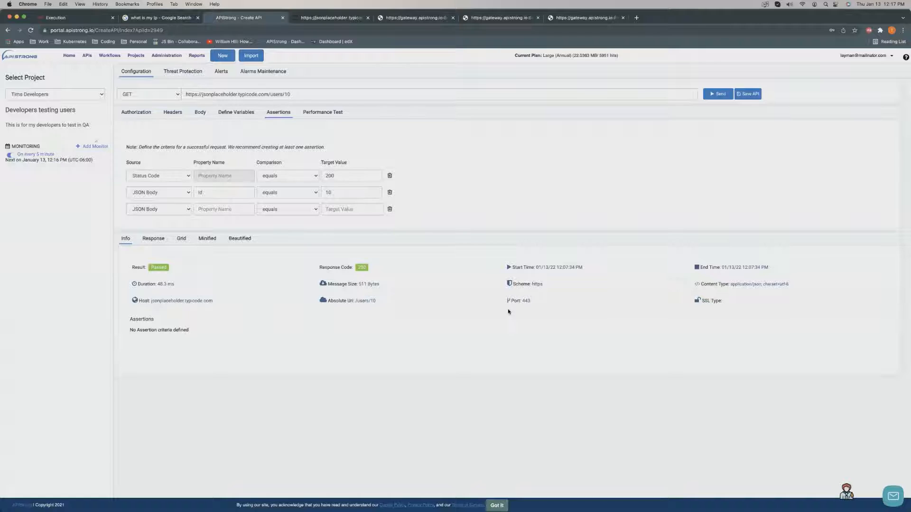
click(307, 114)
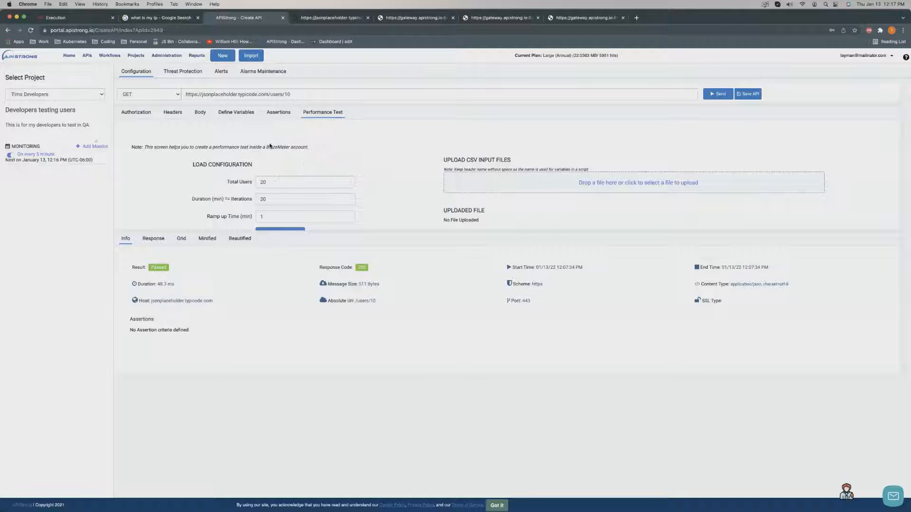
click(194, 73)
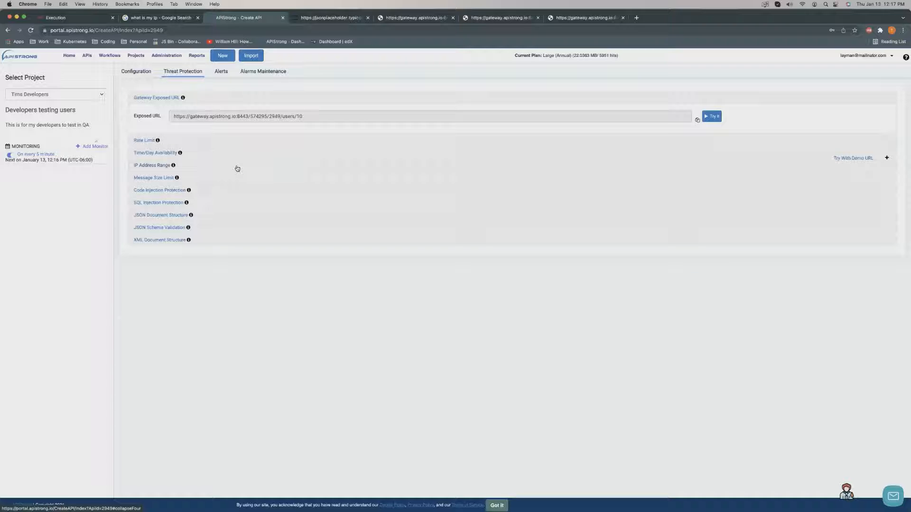
View the Alerts policies and Alarms Maintenance schedule, then go back to Configuration.
click(224, 74)
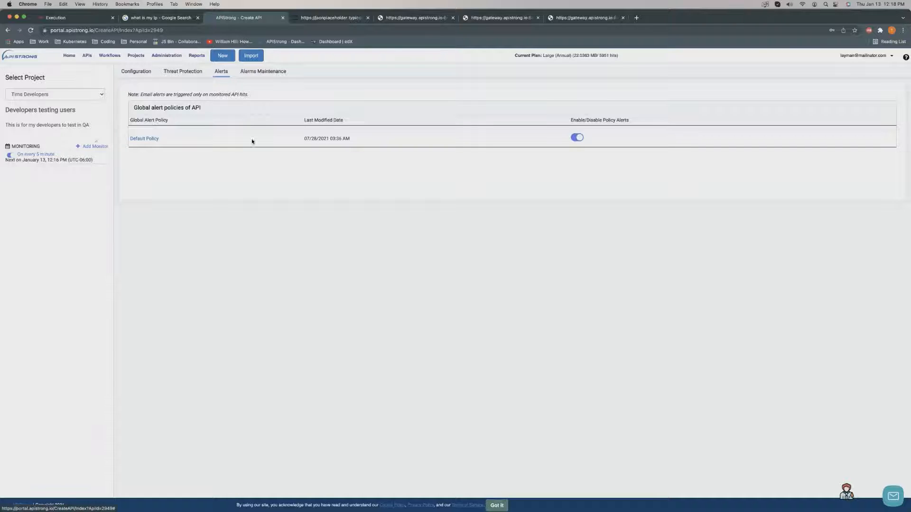
click(263, 71)
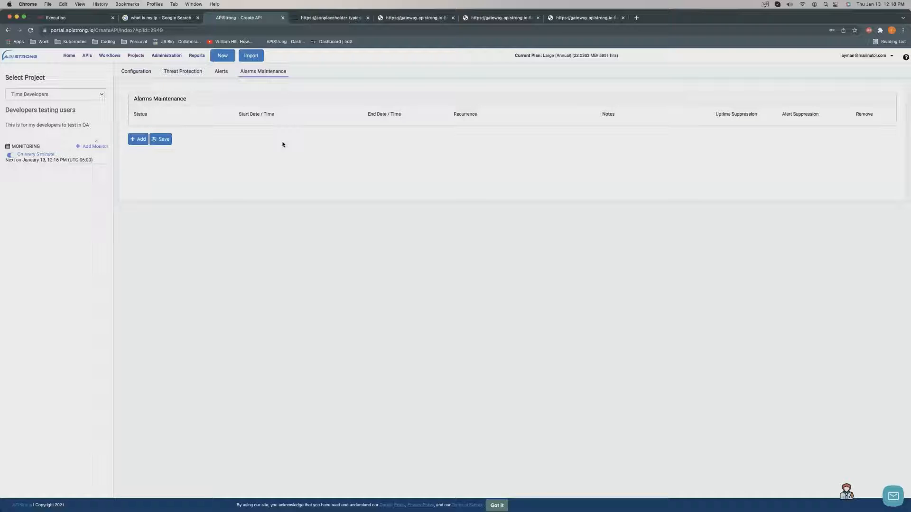
click(138, 72)
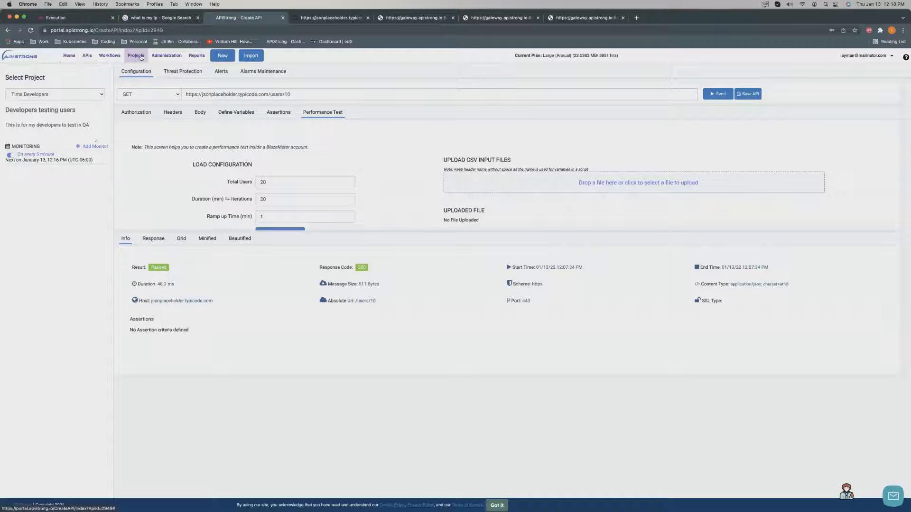
Show the administration pages and the API's Authorization settings with the request URL.
click(157, 58)
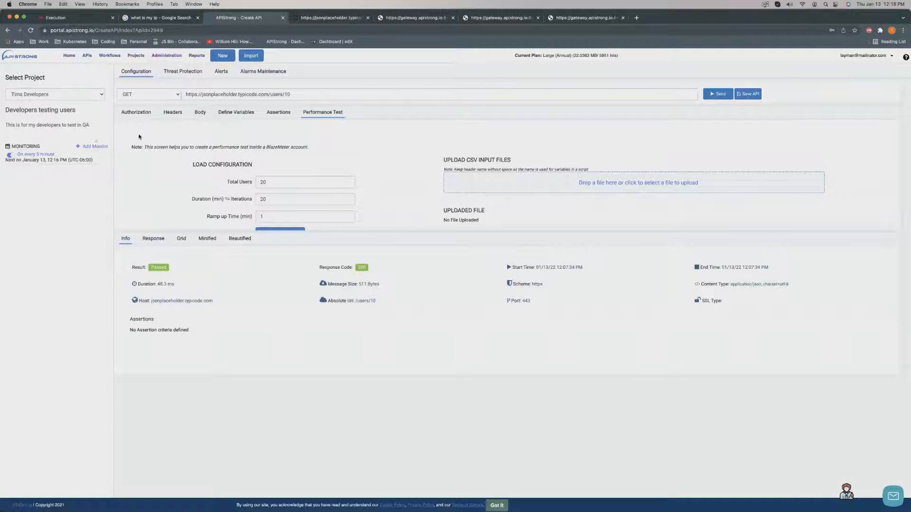
click(139, 114)
click(232, 94)
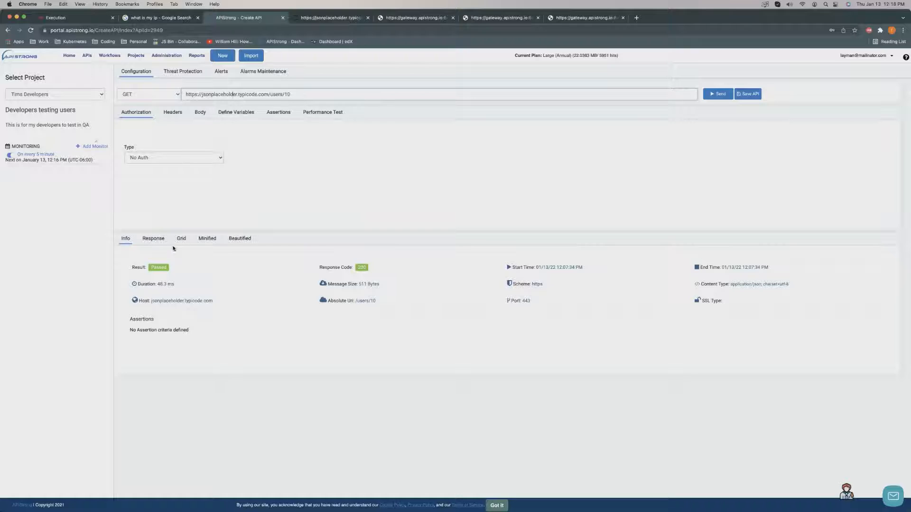
View the response as raw JSON, grid, info summary and beautified JSON, then open Threat Protection.
click(147, 241)
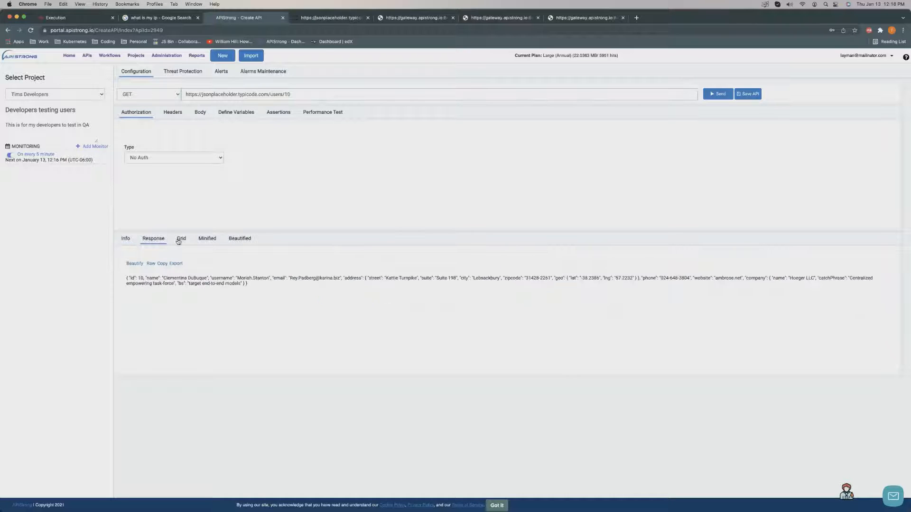
click(180, 240)
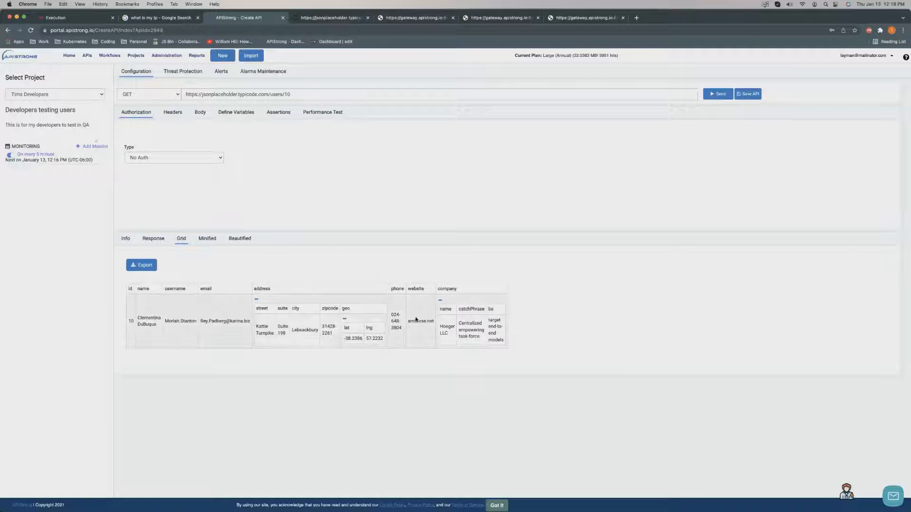
click(153, 239)
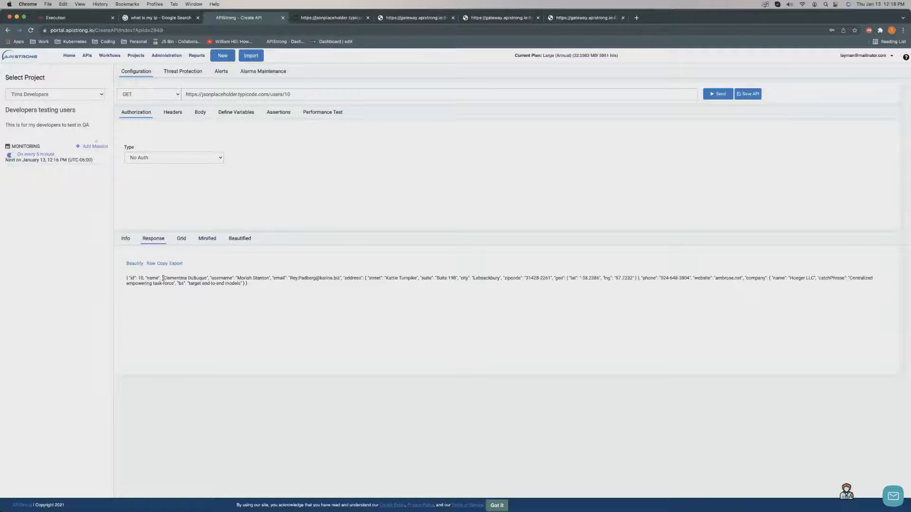
click(125, 239)
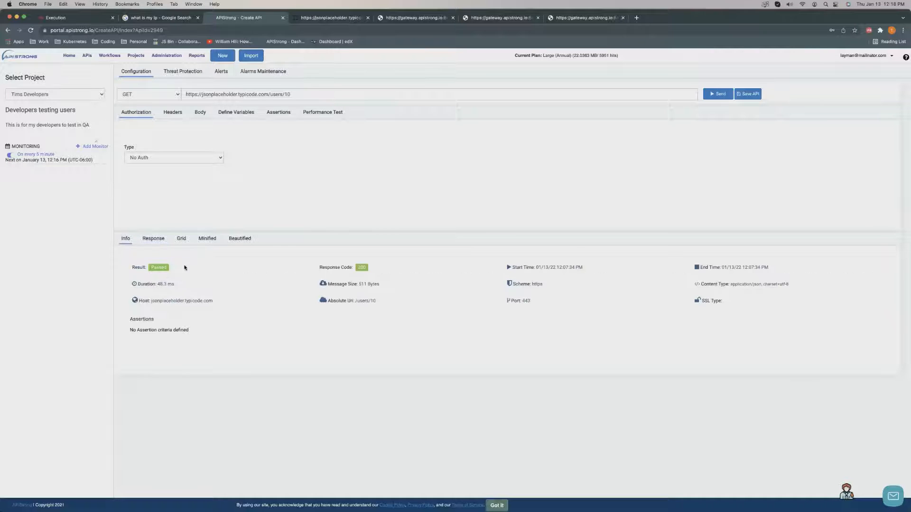
click(242, 239)
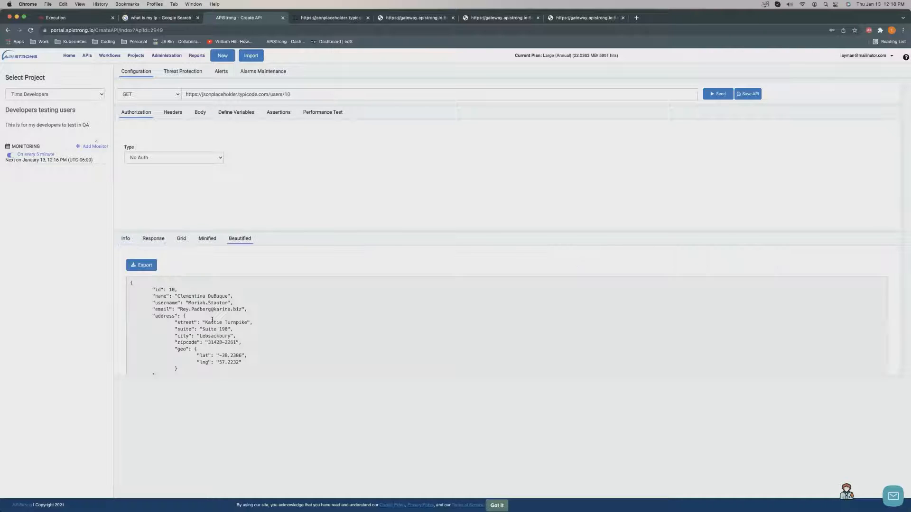
scroll(212, 320, down, 2)
scroll(212, 319, up, 2)
click(178, 72)
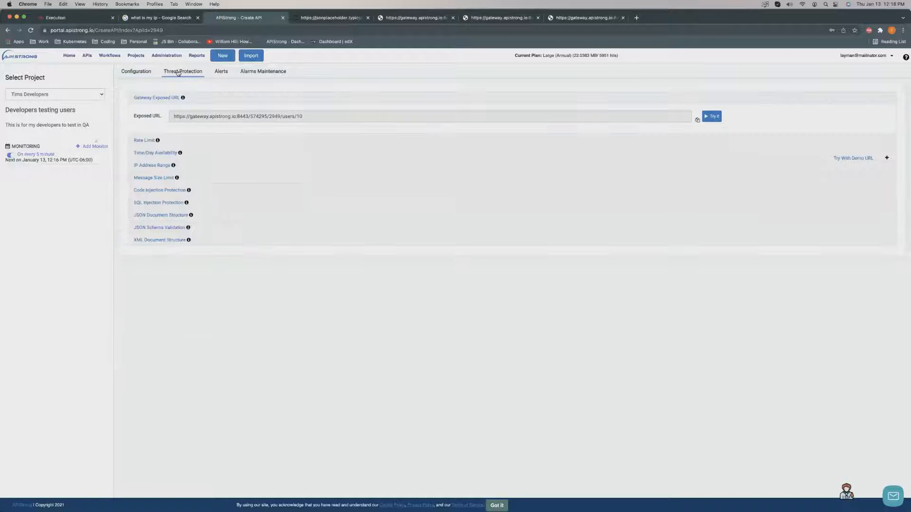
Expand and collapse the IP Address Range rule, then go back to the GET users/10 configuration.
click(154, 165)
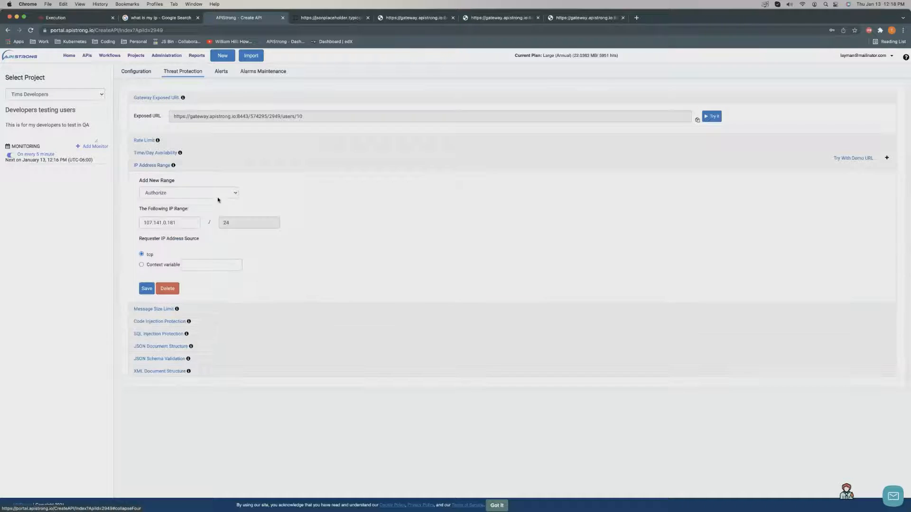
click(152, 167)
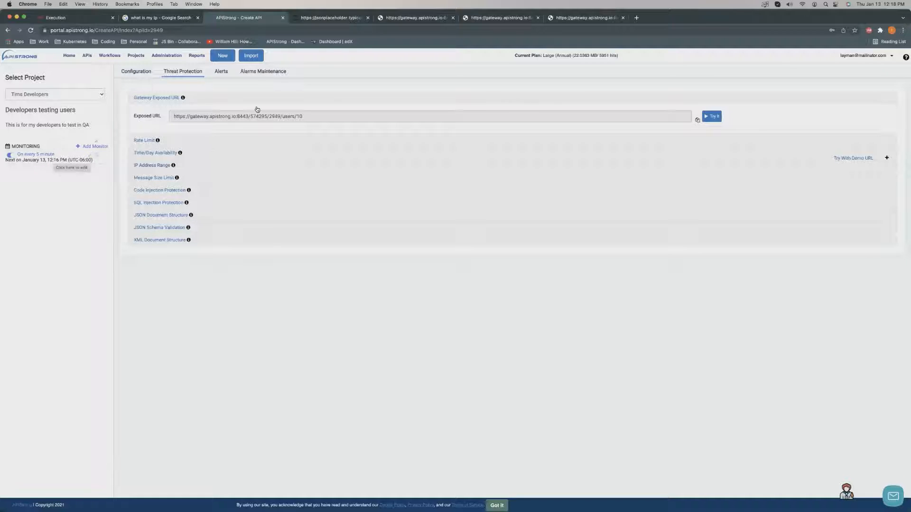
click(140, 75)
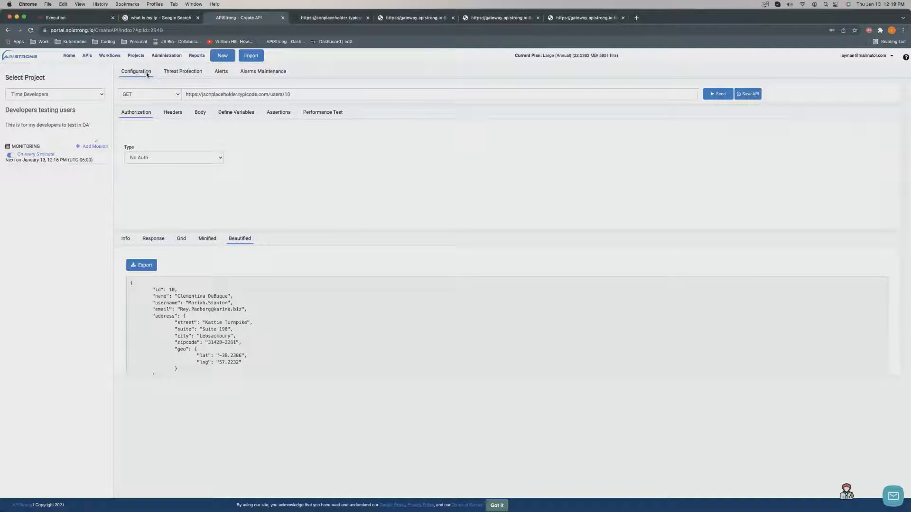
Preview the administration pages list, then check the API's Threat Protection and Configuration tabs.
click(173, 58)
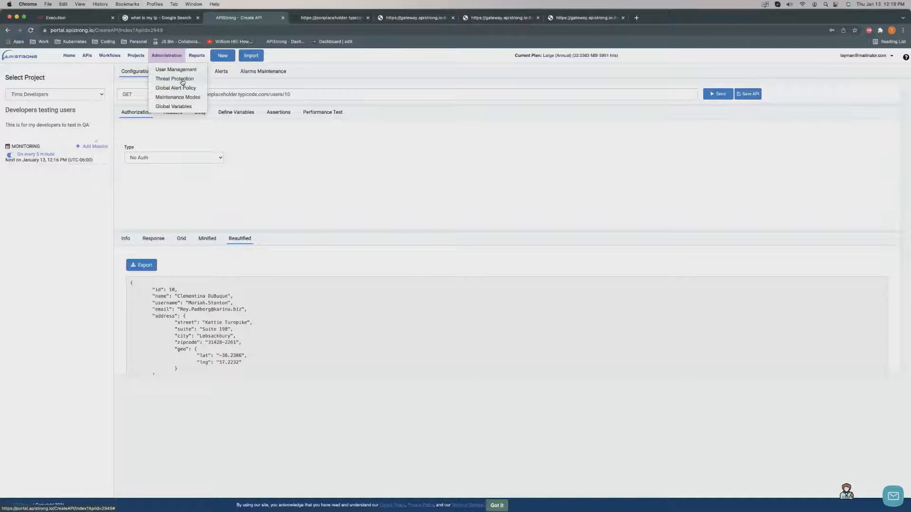
click(340, 154)
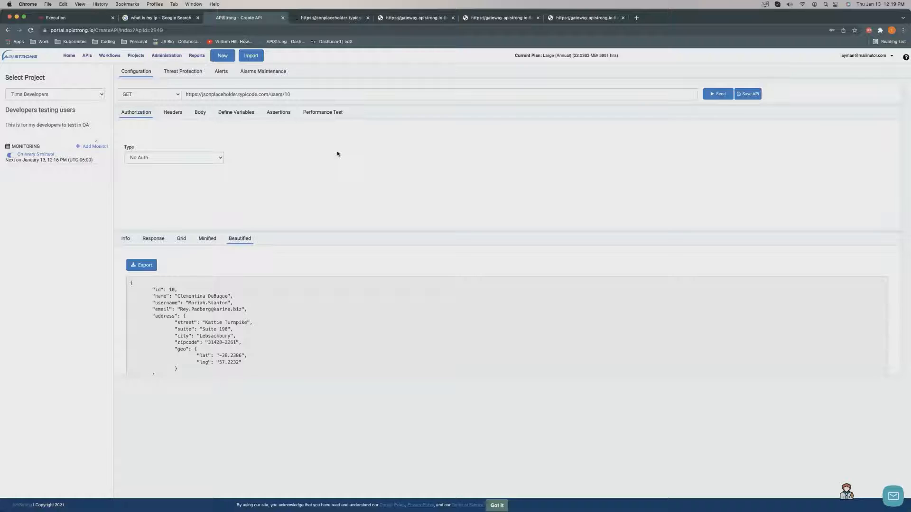
click(173, 70)
click(133, 71)
Select the request URL, then go to the account-wide Threat Protection administration page.
drag(298, 95, 167, 96)
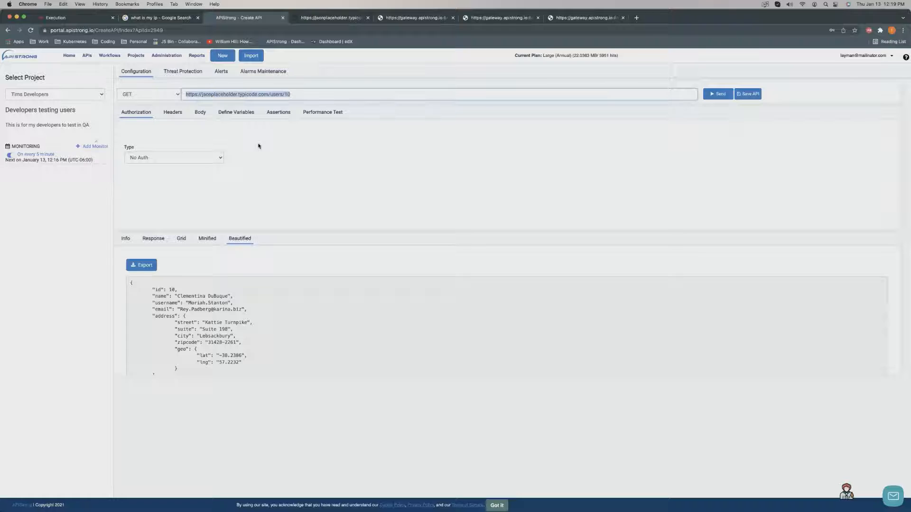
click(172, 63)
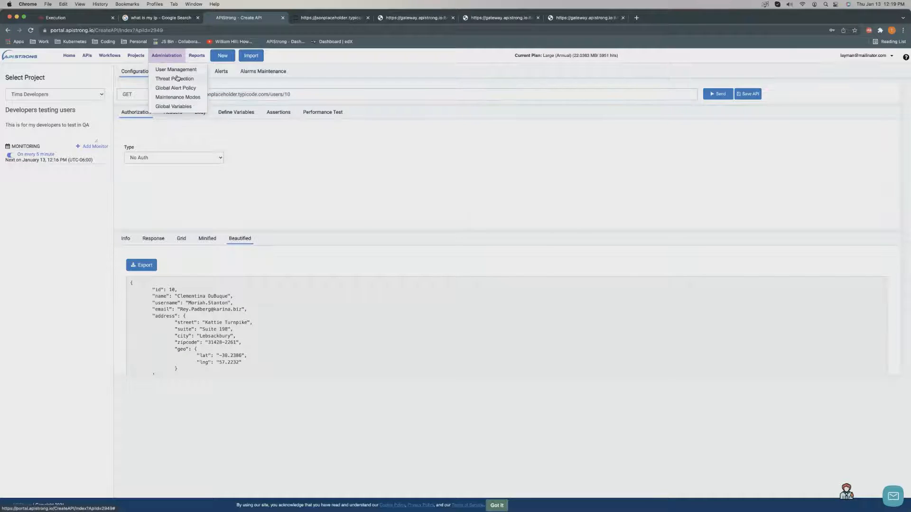
click(176, 78)
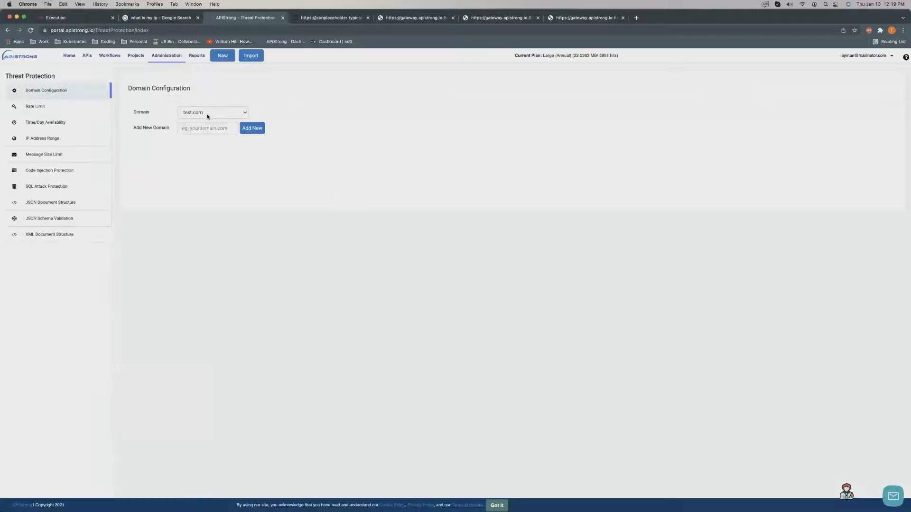
Review the account Threat Protection pages: domain test.com, IP Address Range, and SQL Attack Protection.
click(212, 117)
click(213, 116)
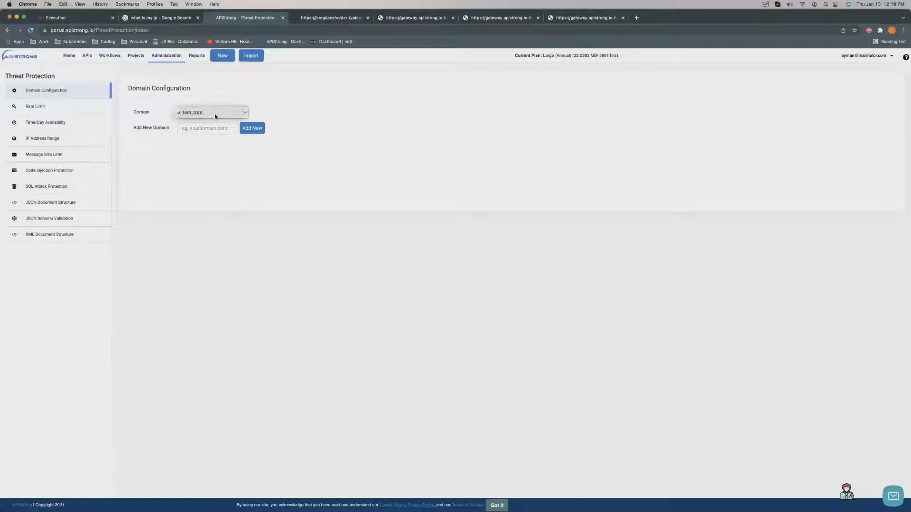
click(194, 129)
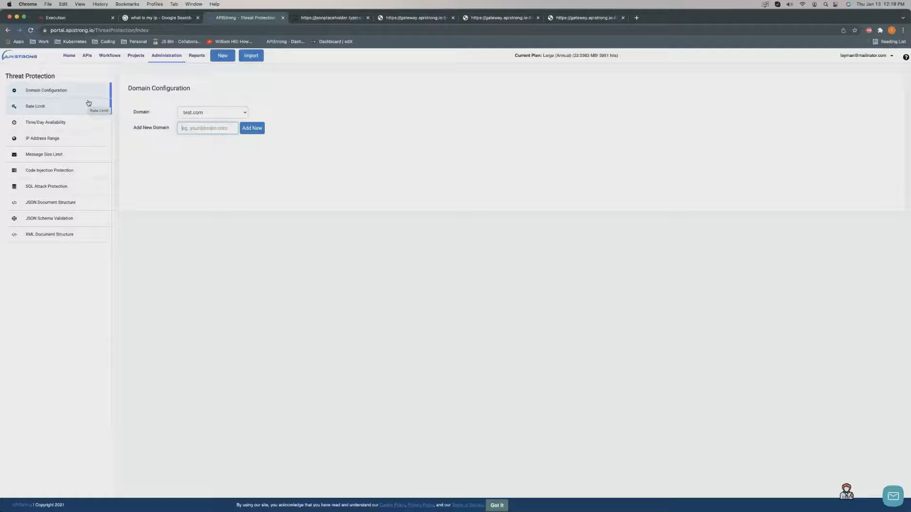
click(62, 137)
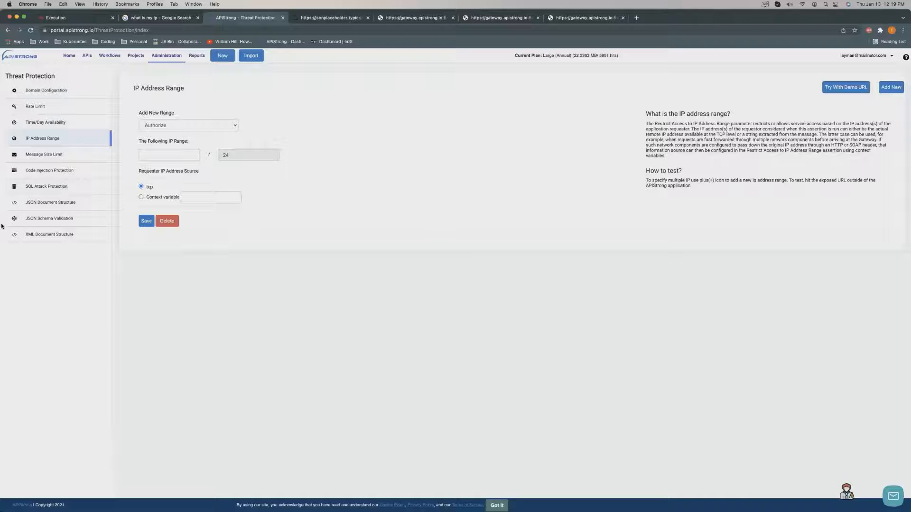
click(55, 185)
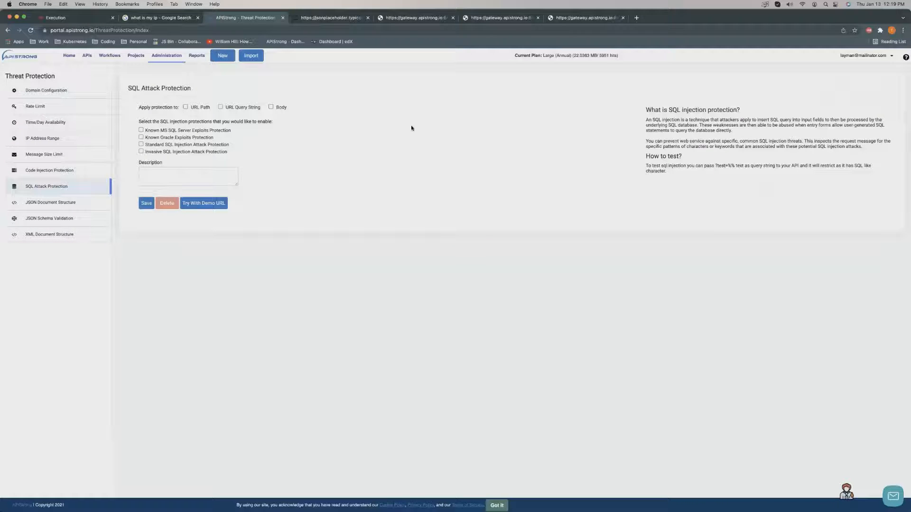
click(180, 58)
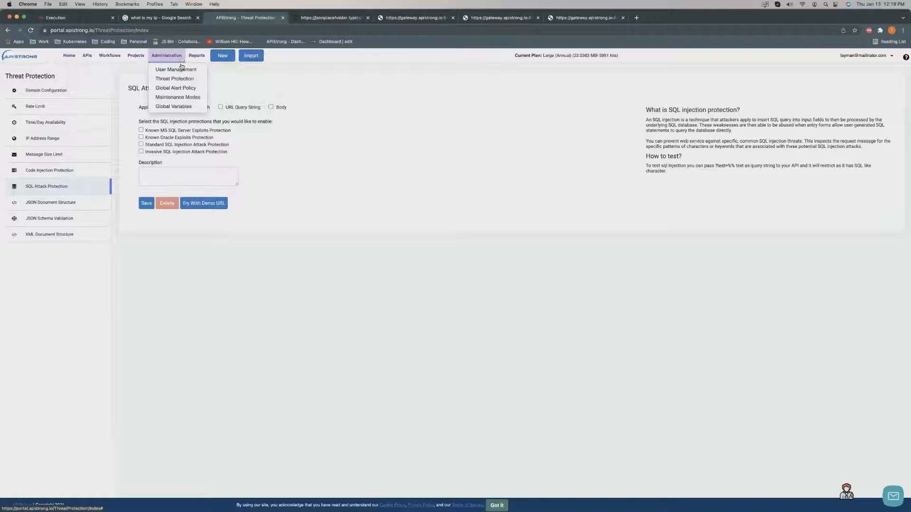
Inspect the Default Policy's status-code alert thresholds in Global Alert Policies, then cancel unchanged.
click(181, 88)
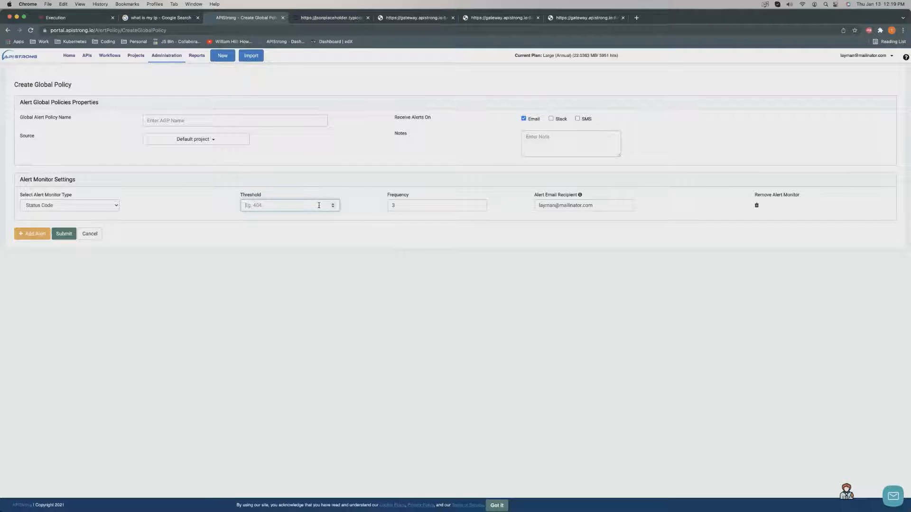
text(401)
click(81, 234)
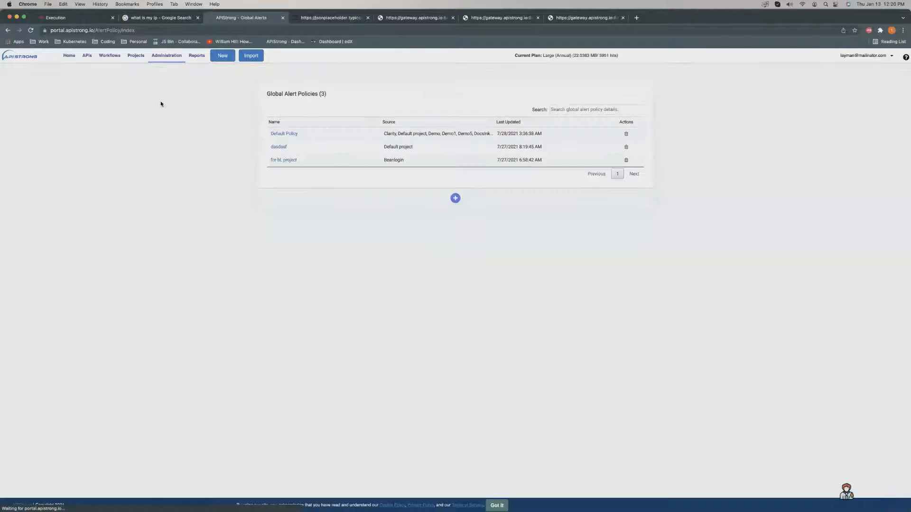
click(289, 135)
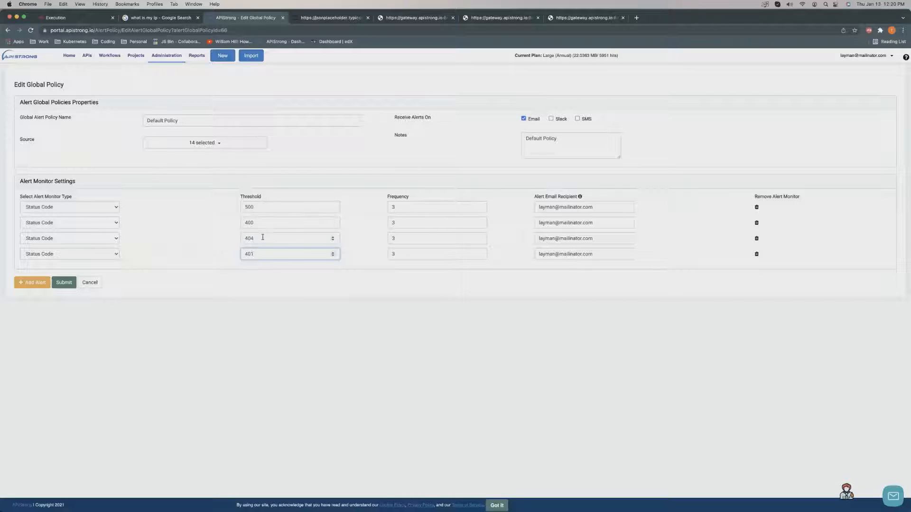
click(90, 283)
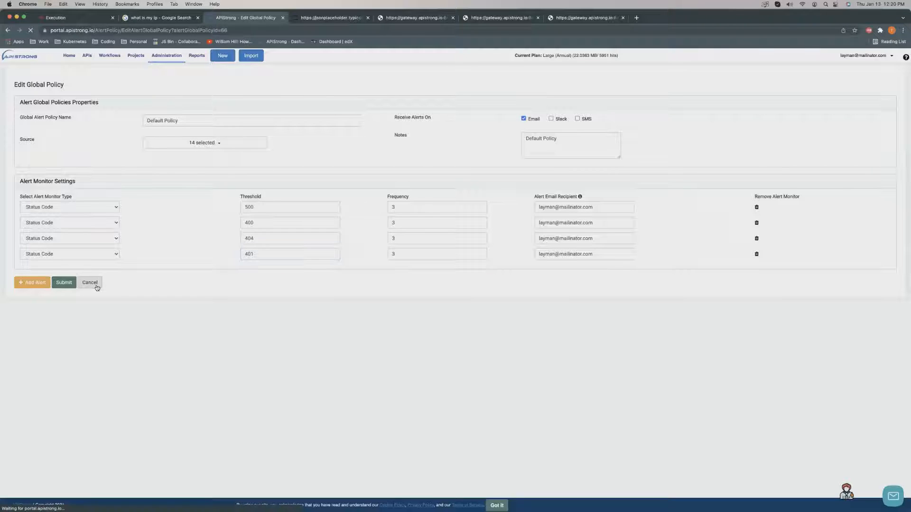
click(175, 56)
Draft an alarm maintenance window with one schedule row in Maintenance Modes, then discard it.
click(176, 98)
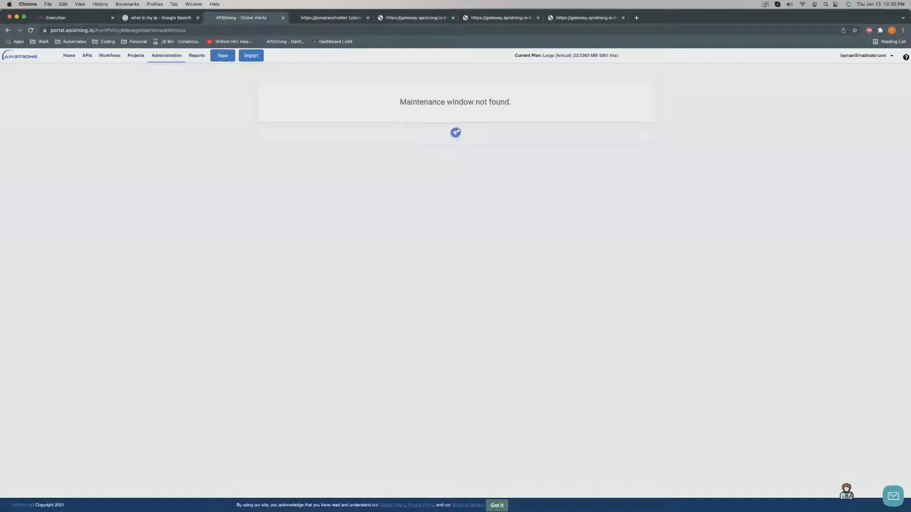
click(456, 133)
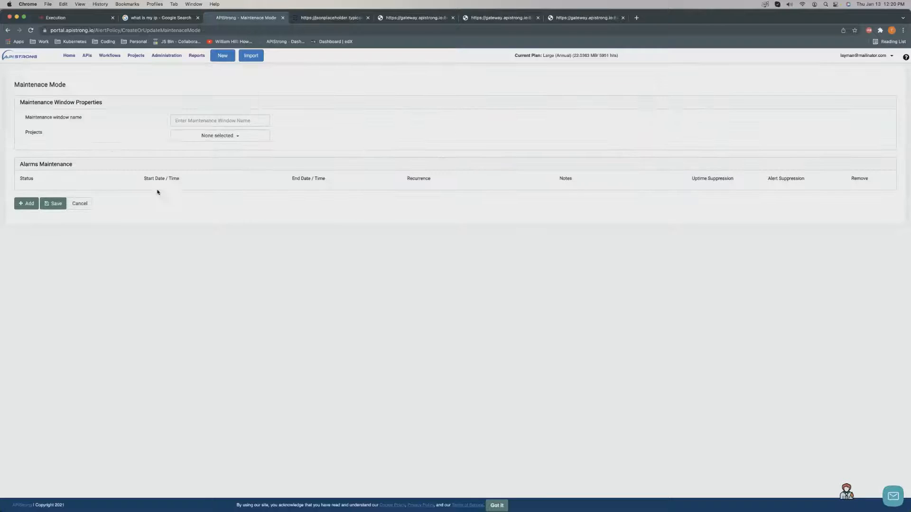
click(26, 196)
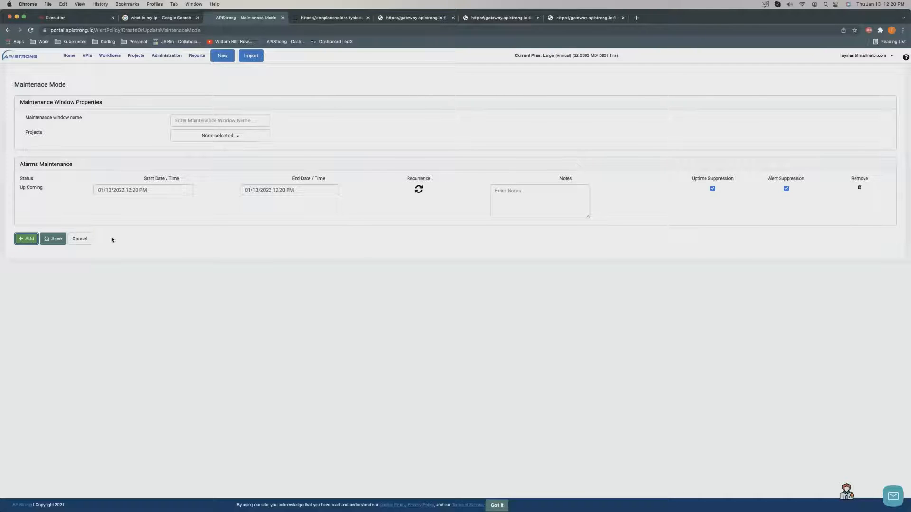
click(86, 240)
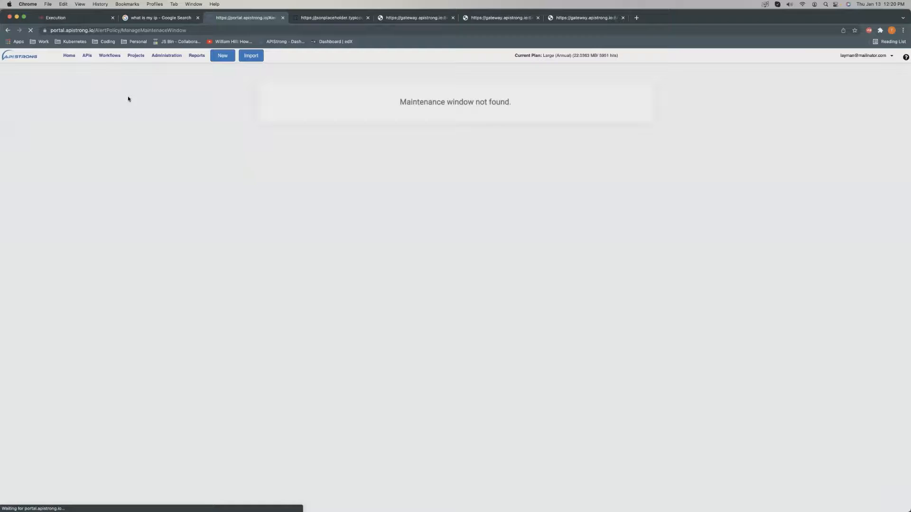
click(171, 60)
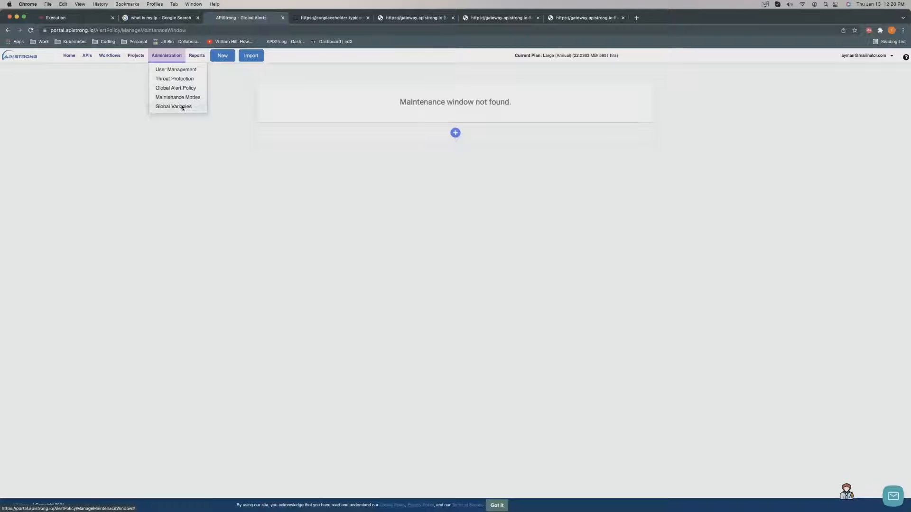
Delete the username_ variable from the Global Variables list.
click(183, 108)
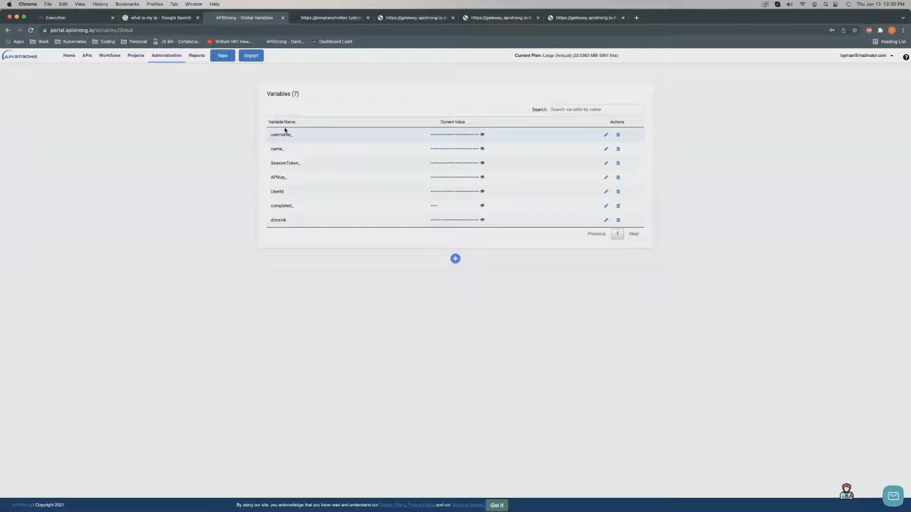
click(618, 135)
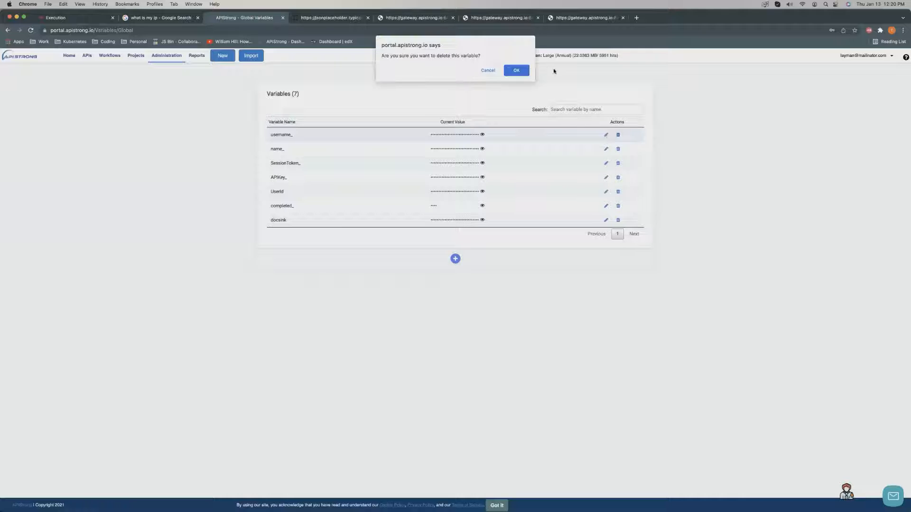
click(516, 69)
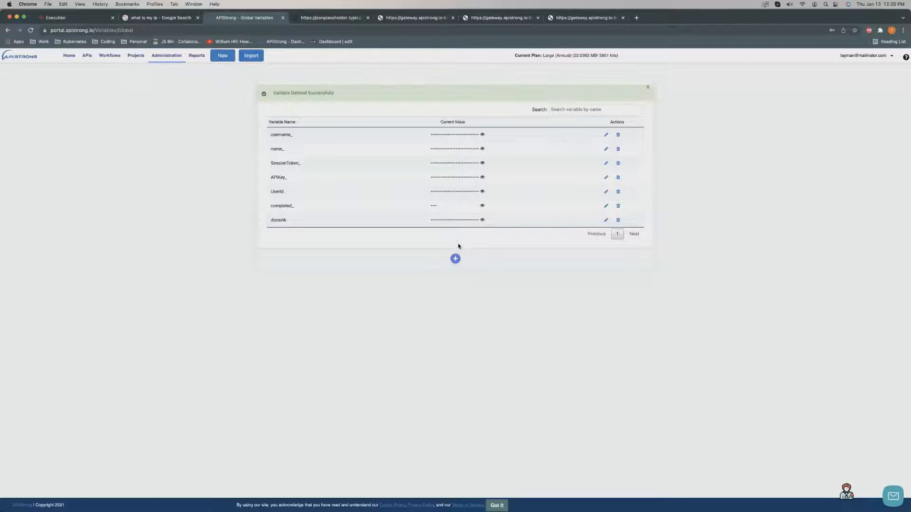
Recreate the username_ global variable with a new value and verify it in the list.
click(455, 244)
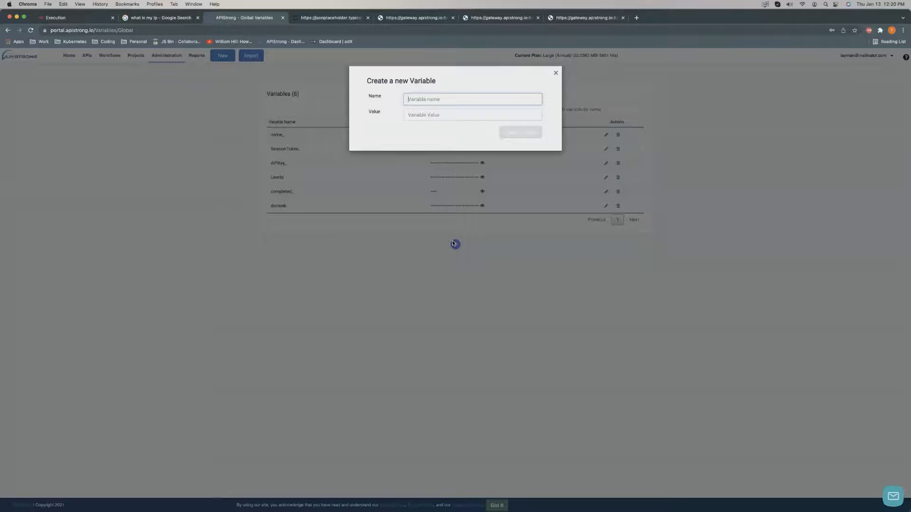
text(username_)
click(471, 116)
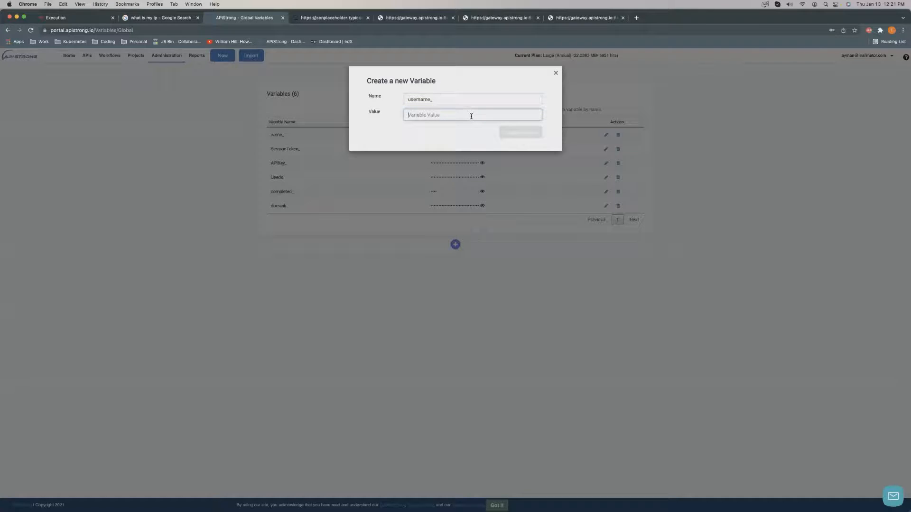
text(tim)
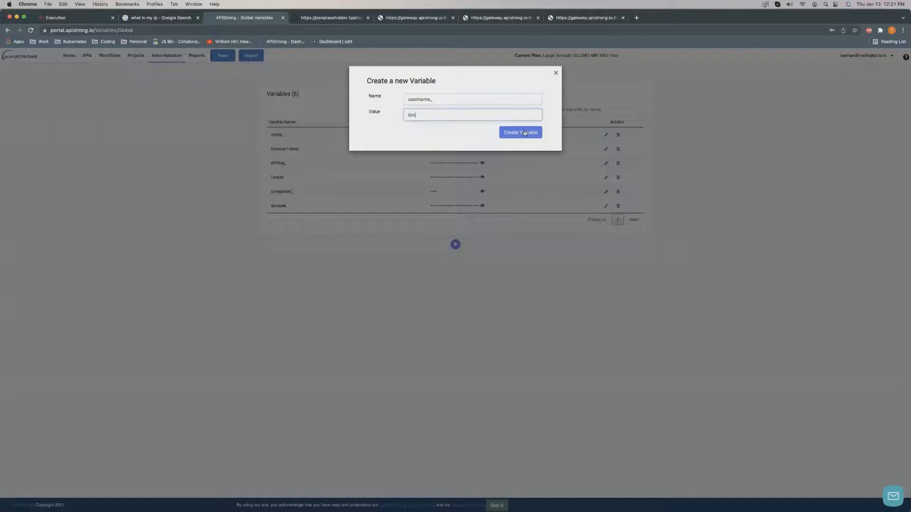
click(524, 130)
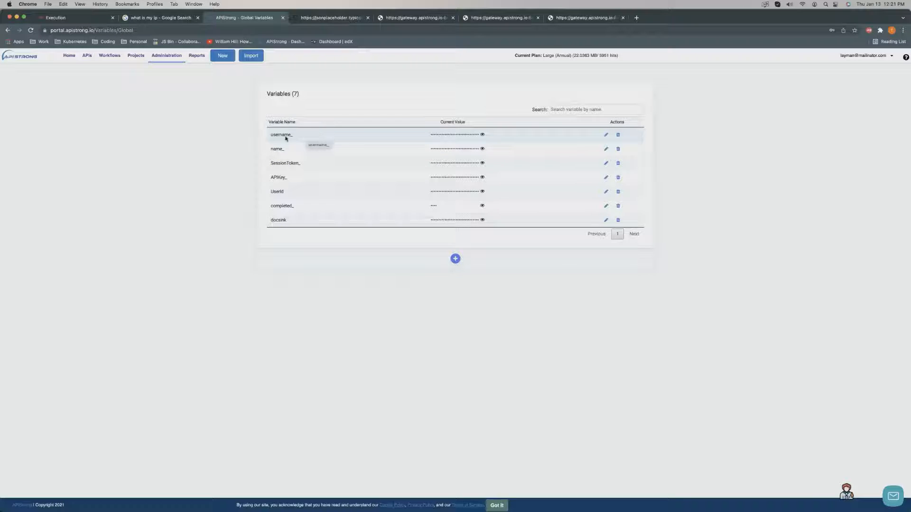
double_click(286, 137)
click(461, 139)
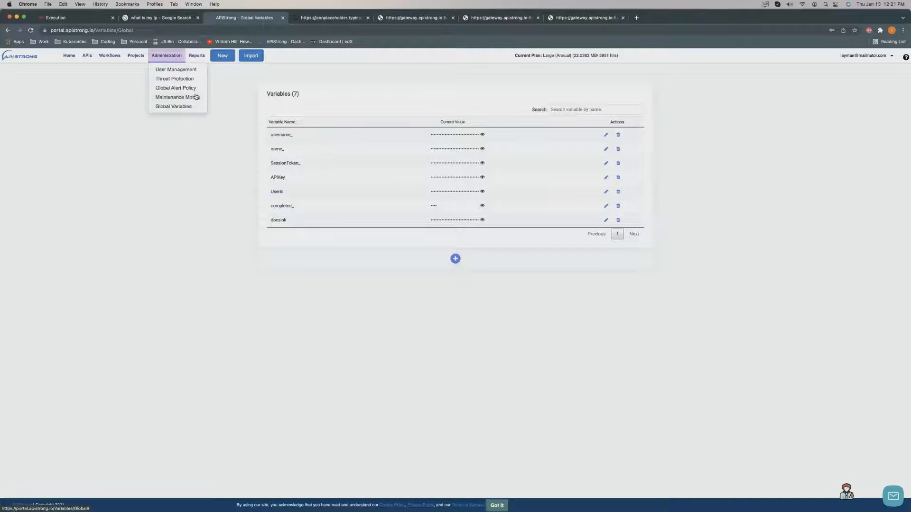
Filter the API list to the developers project and open Developers testing users.
click(87, 57)
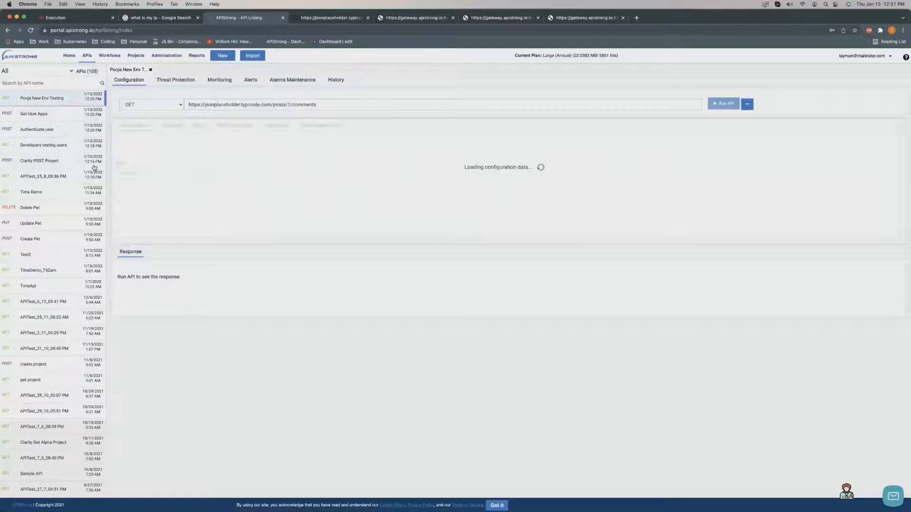
scroll(60, 164, down, 1)
scroll(60, 164, up, 1)
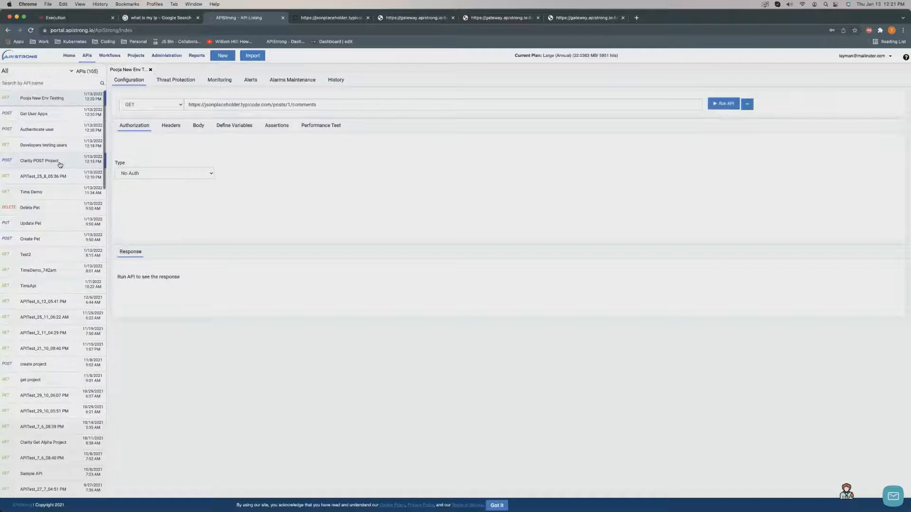
click(71, 71)
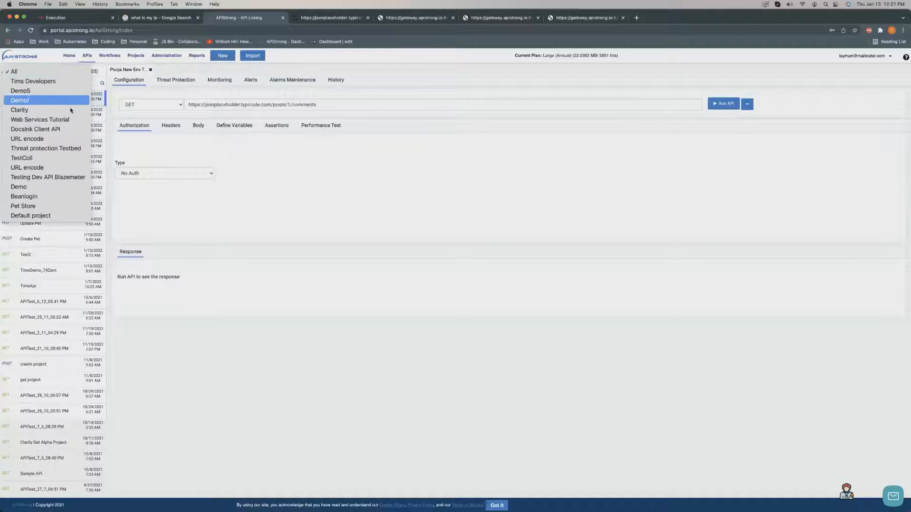
click(60, 81)
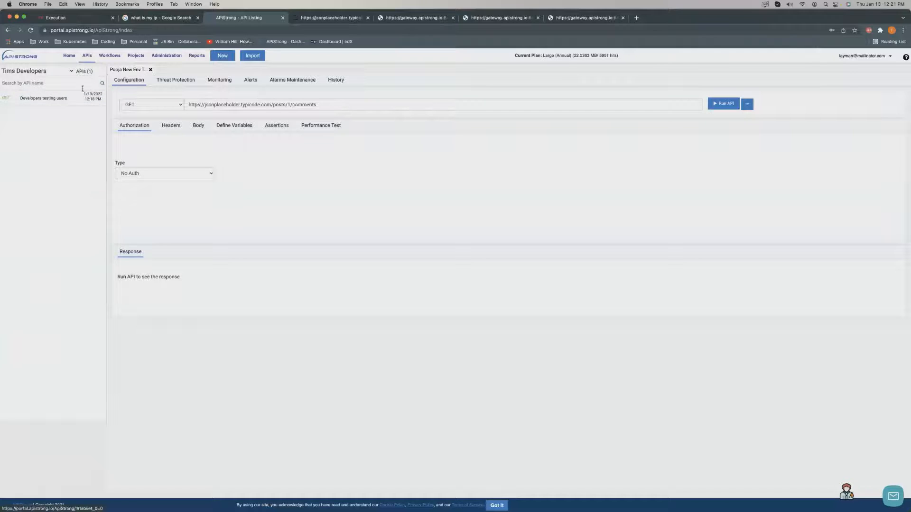
click(49, 97)
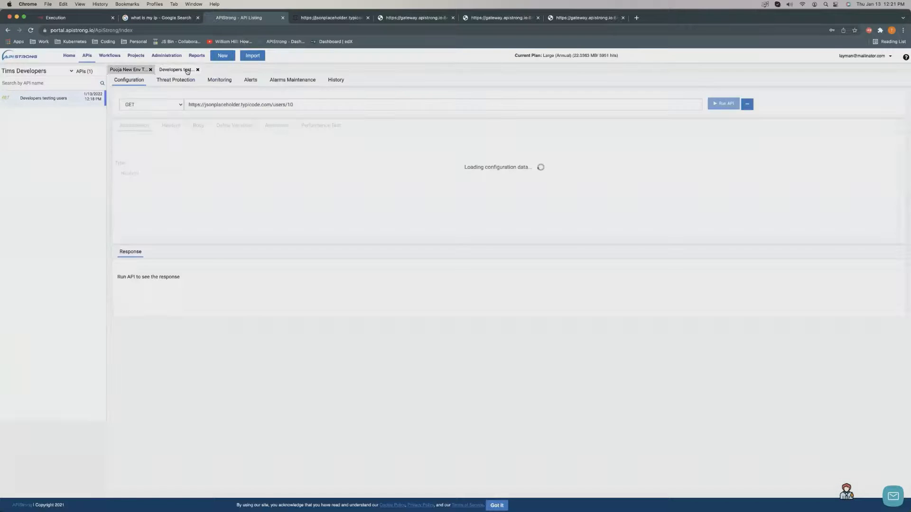
Close the other API tab and run the GET request to jsonplaceholder users/10.
click(148, 70)
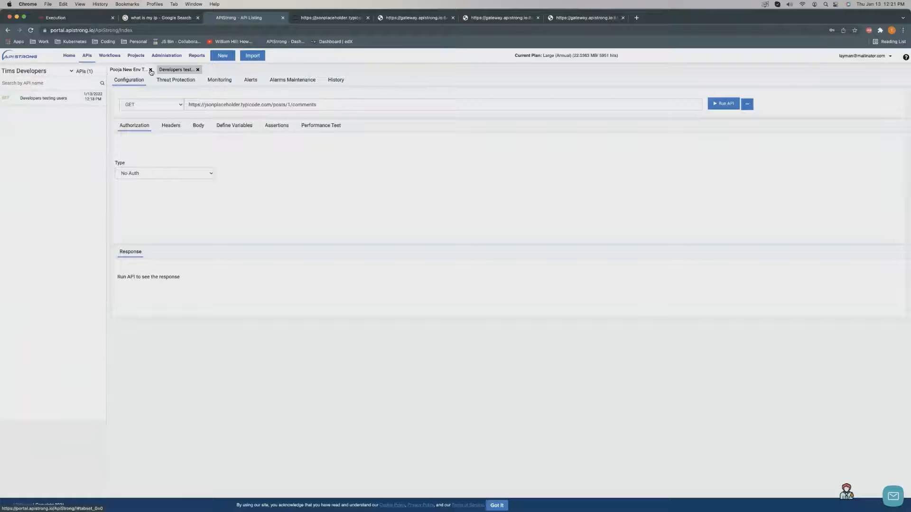
click(150, 70)
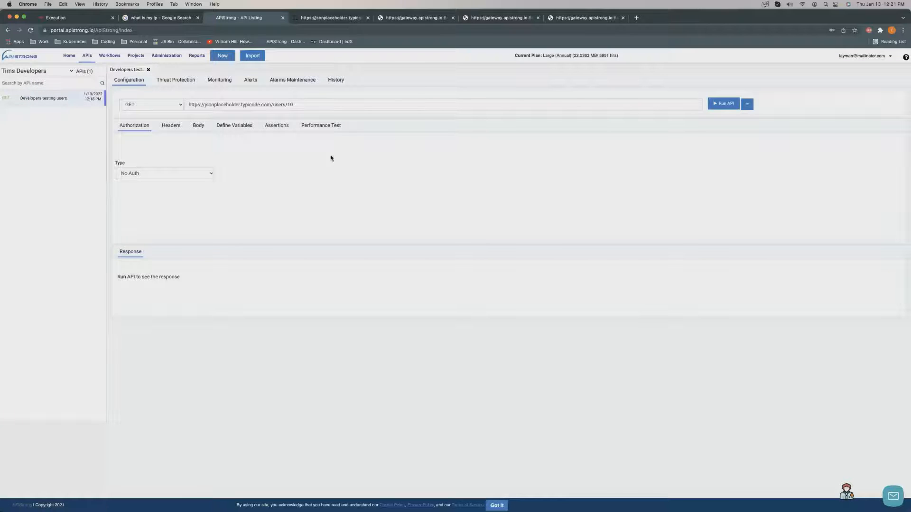
click(748, 104)
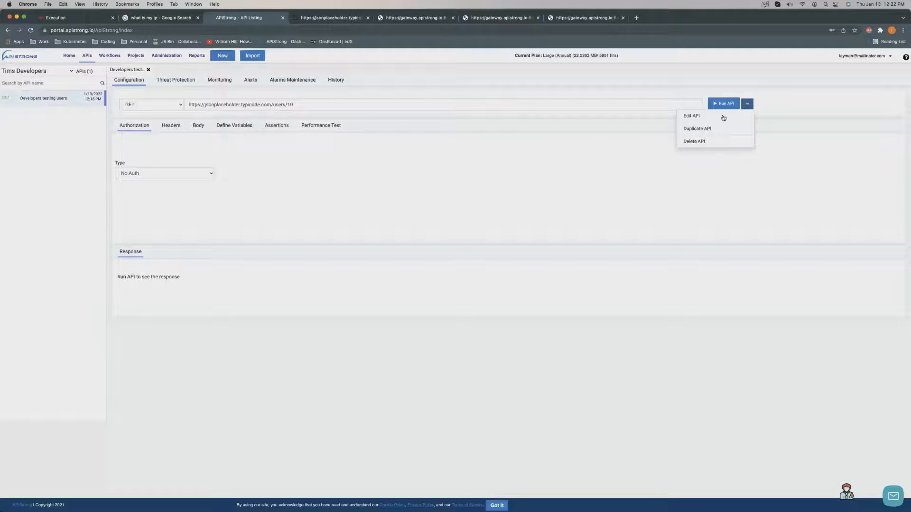
click(278, 173)
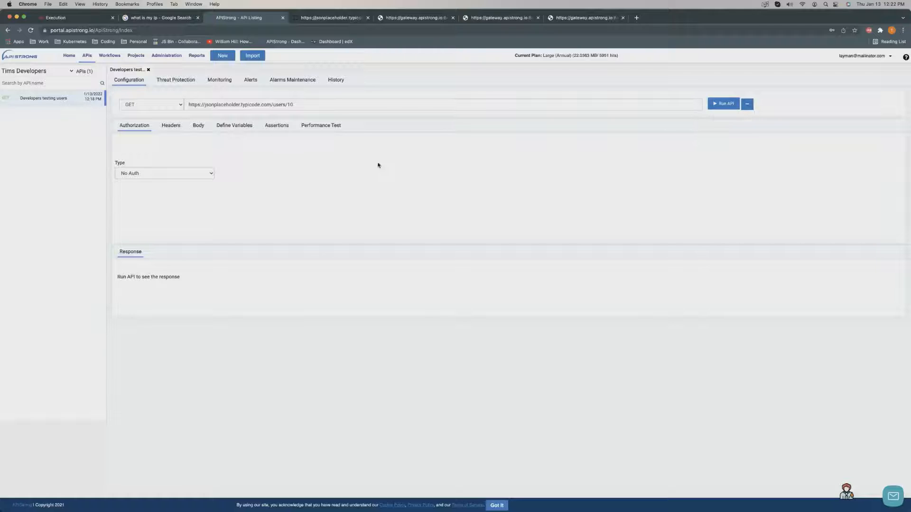
click(717, 103)
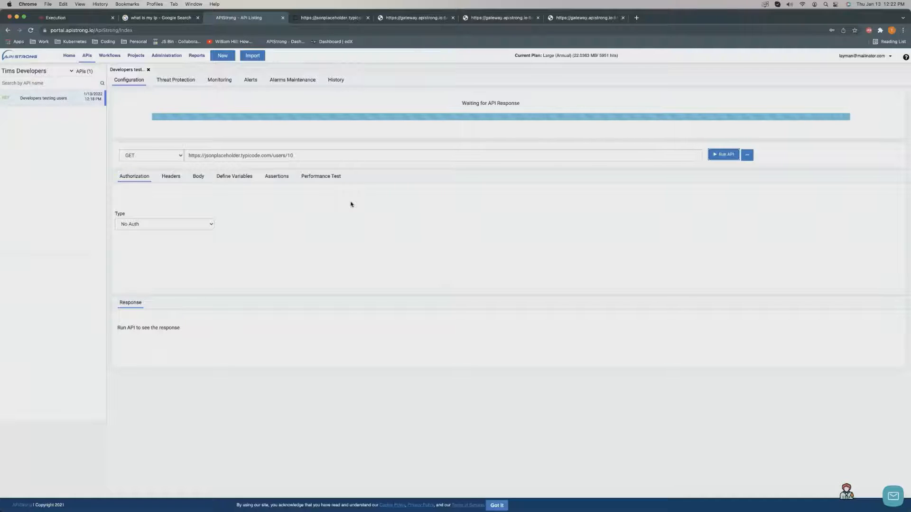
scroll(233, 324, down, 1)
scroll(223, 278, up, 1)
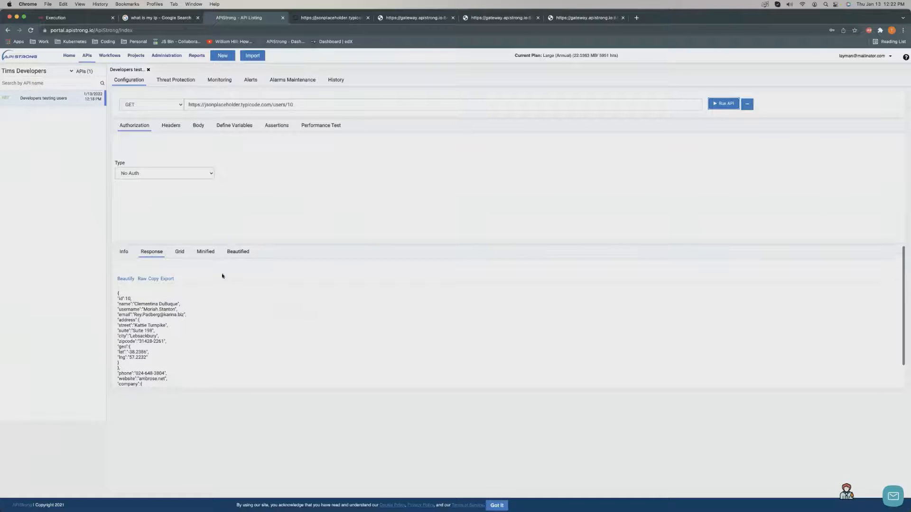
click(176, 126)
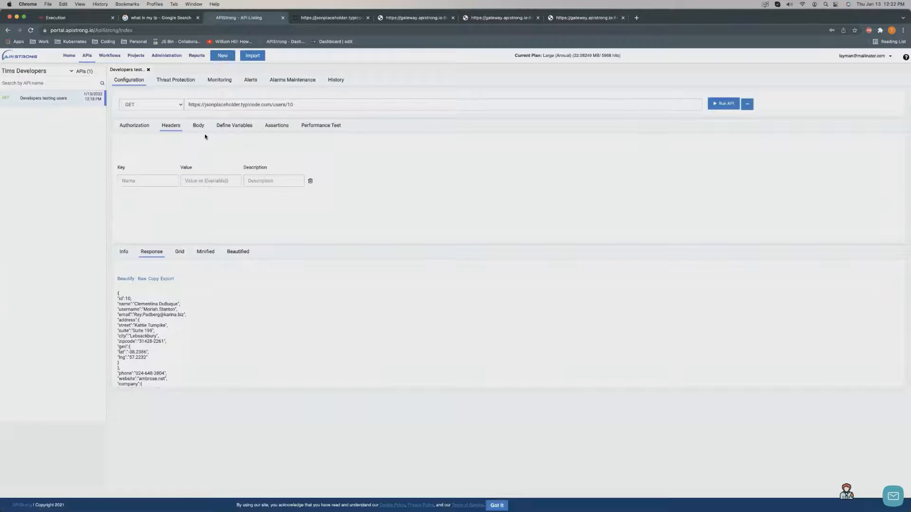
click(222, 181)
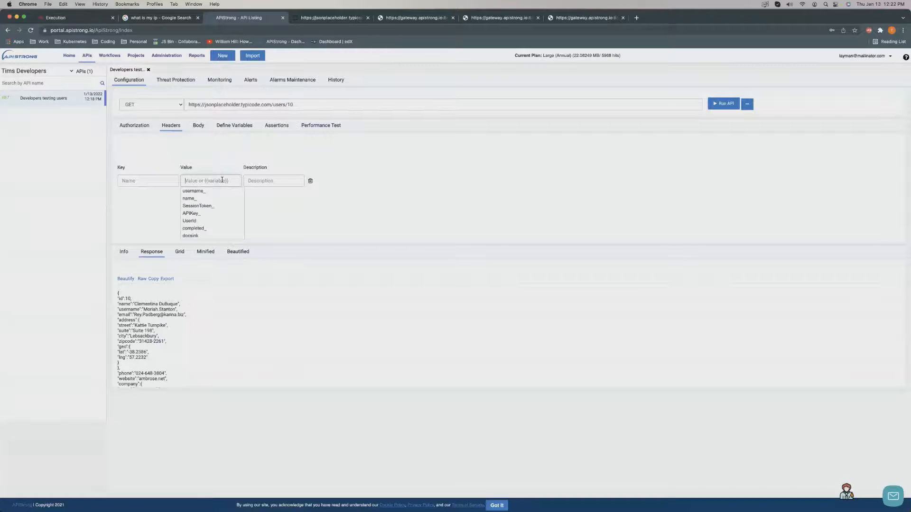
click(138, 128)
click(157, 174)
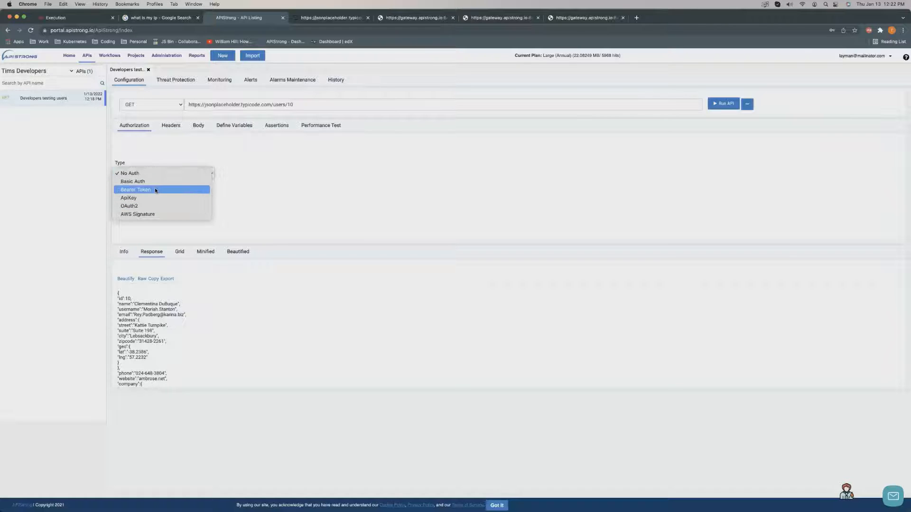
click(180, 190)
click(333, 178)
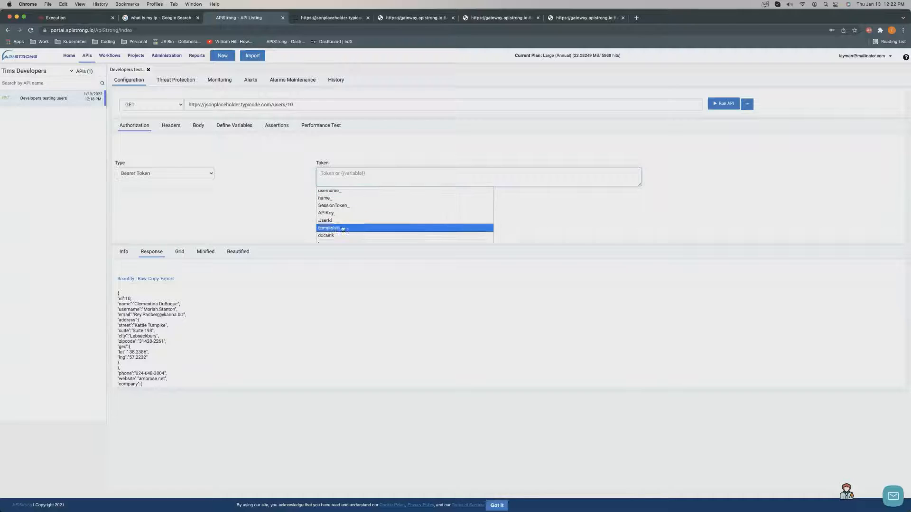
click(347, 193)
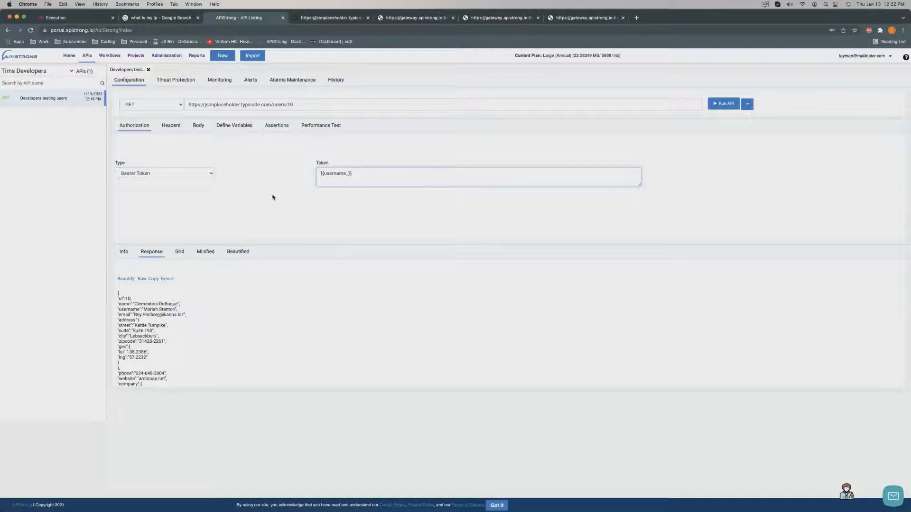
drag(358, 177, 303, 175)
key(BackSpace)
click(334, 213)
key(BackSpace)
key(BackSpace)
key(BackSpace)
key(BackSpace)
key(BackSpace)
key(BackSpace)
key(BackSpace)
key(BackSpace)
key(BackSpace)
key(BackSpace)
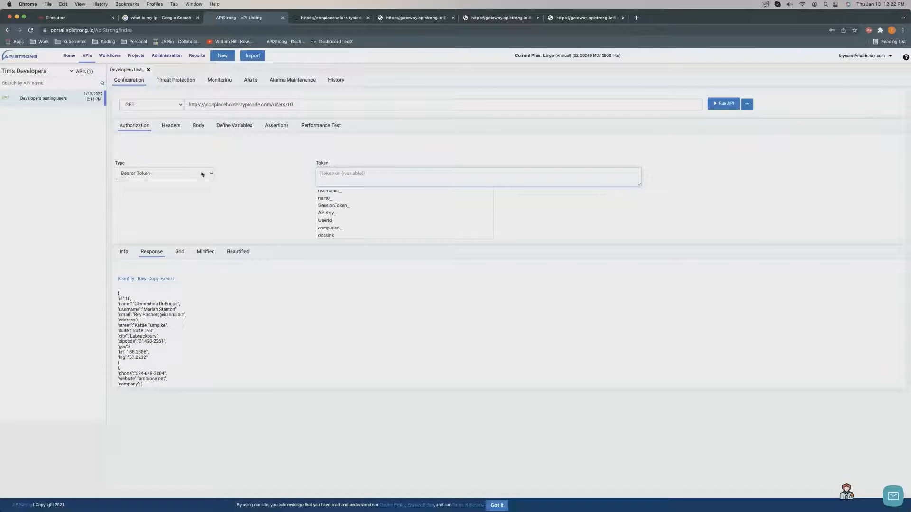
click(167, 173)
click(189, 157)
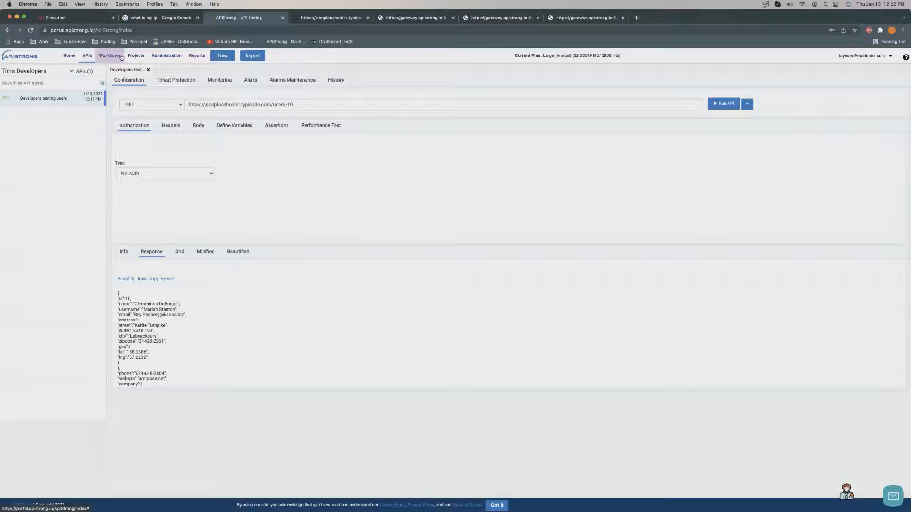
Go to Workflows and open Pet Store Creation Flow to view its four API steps.
click(165, 56)
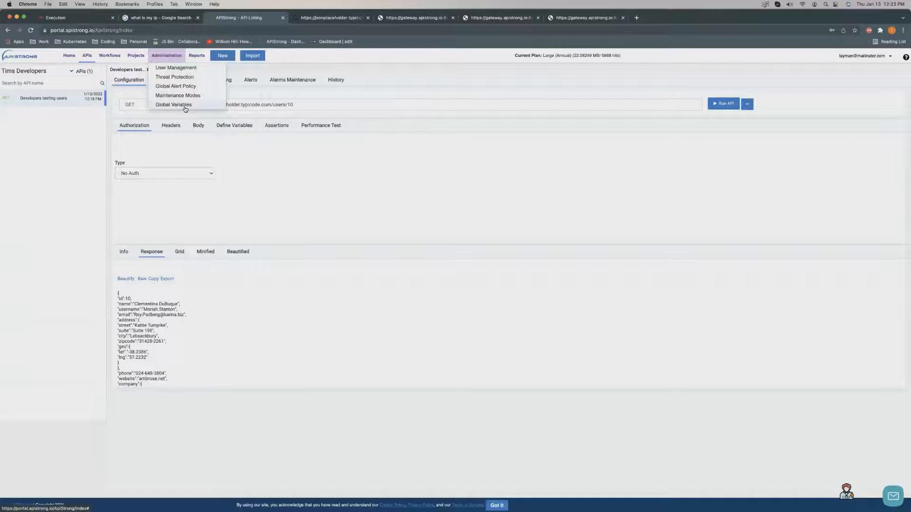
click(108, 56)
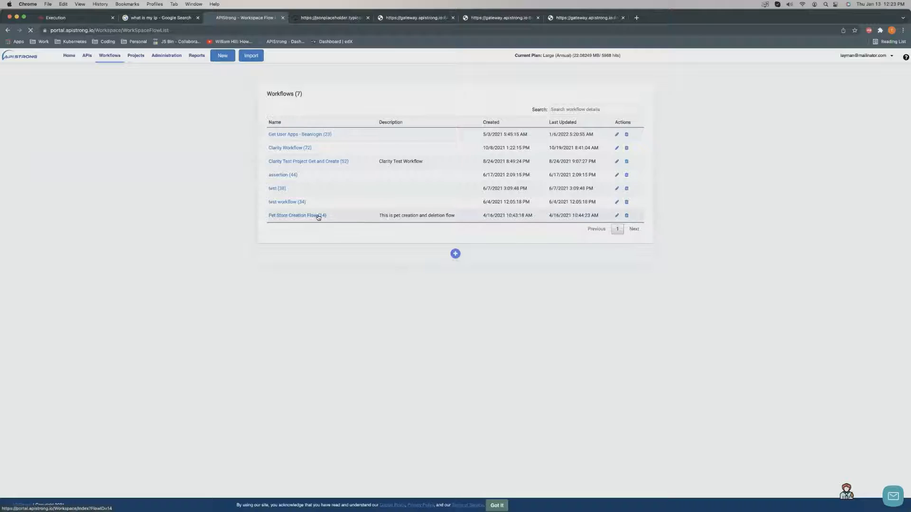
click(319, 217)
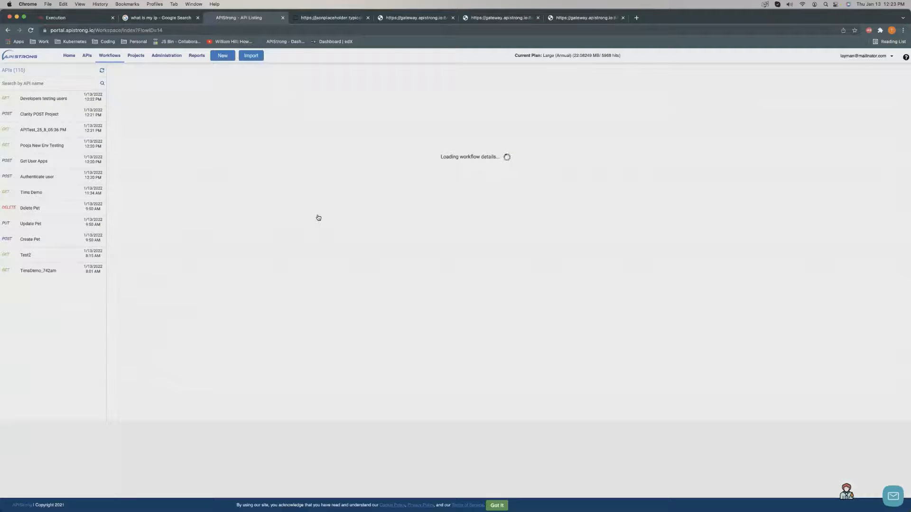
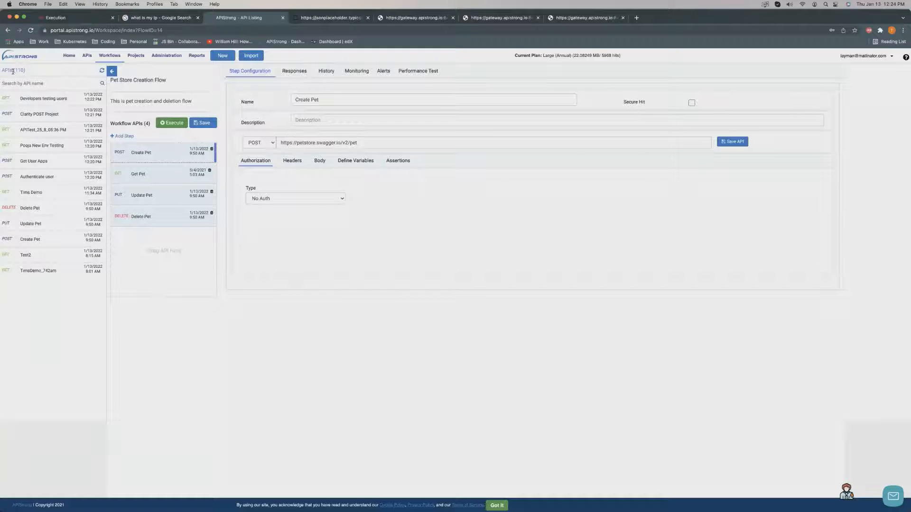
Search the APIs for 'tim', clear the filter, and move Get User Apps below Authenticate user.
click(29, 84)
text(tim)
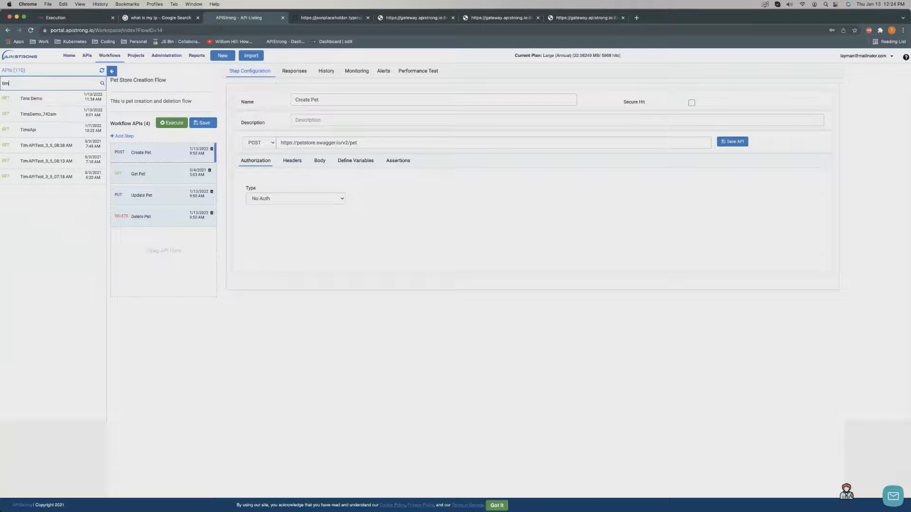
key(BackSpace)
key(BackSpace)
key(BackSpace)
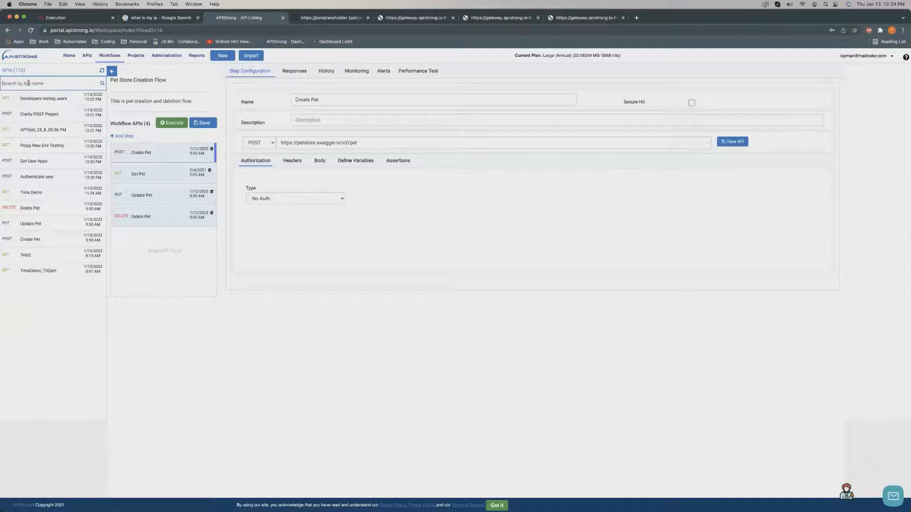
click(12, 70)
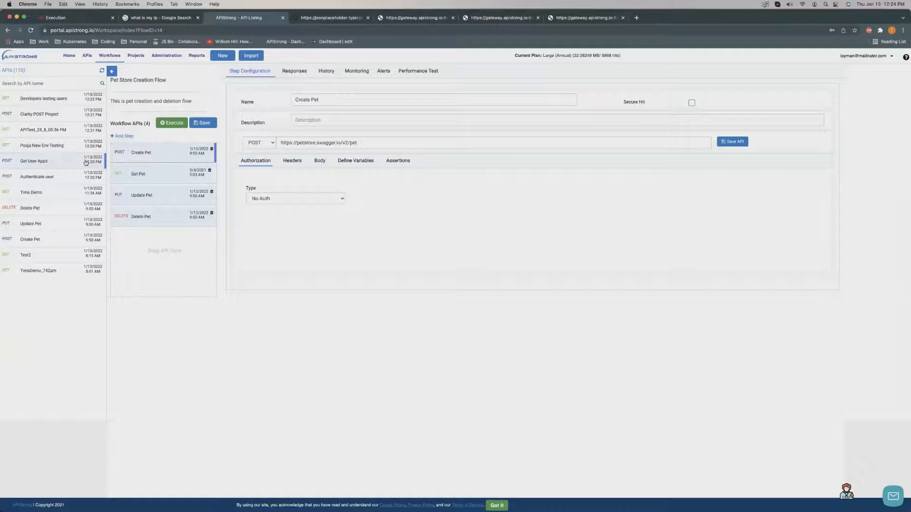
mouse_move(86, 163)
mouse_down()
mouse_move(199, 168)
mouse_move(88, 177)
mouse_up()
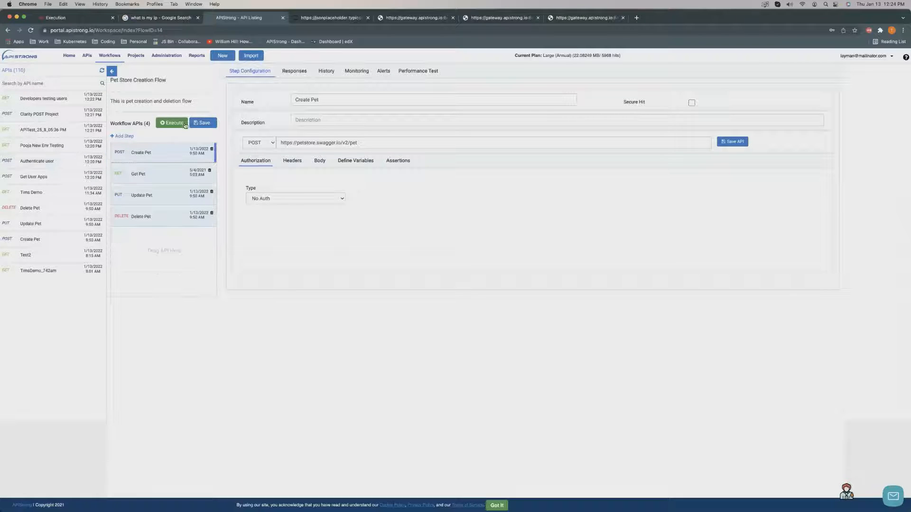
Add a new workflow step, trying the File type before switching it back to API.
click(125, 136)
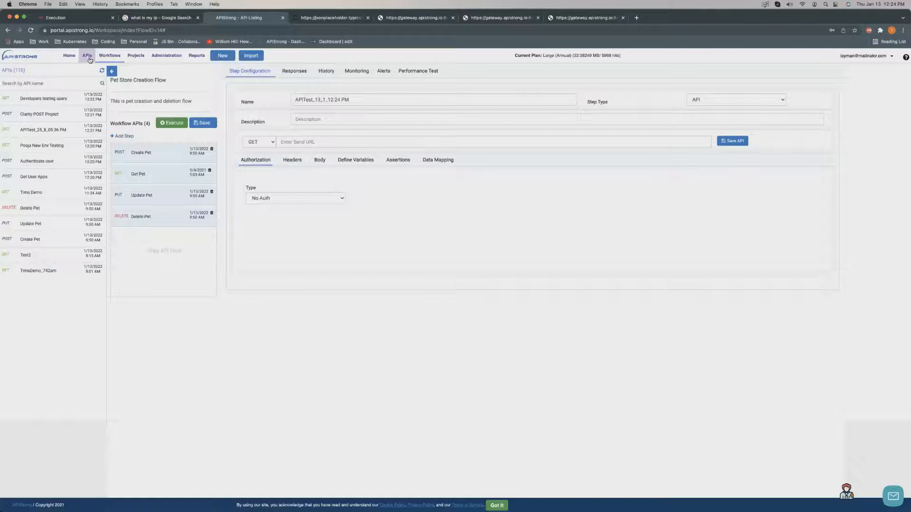
click(733, 101)
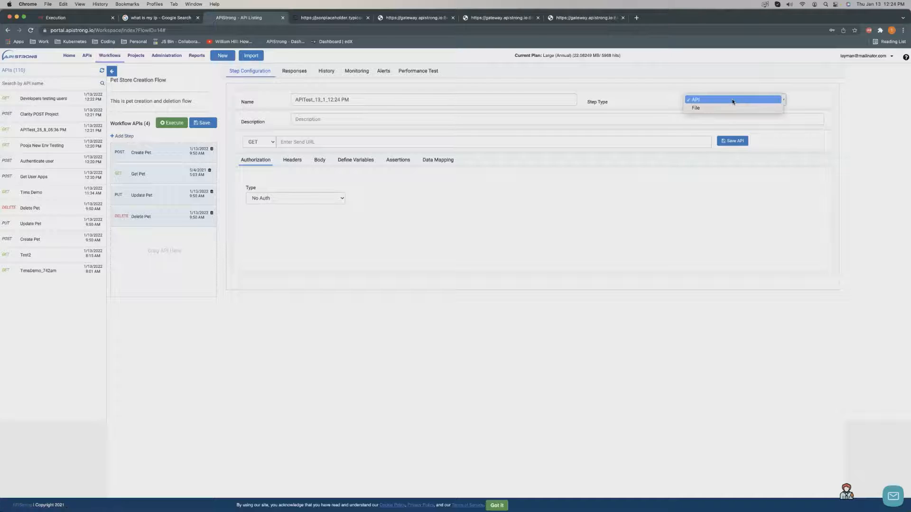
click(715, 108)
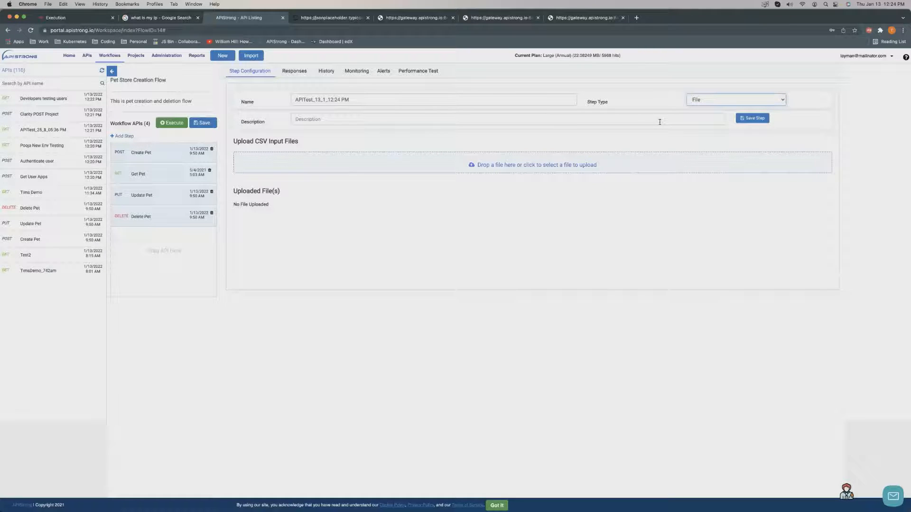
click(773, 103)
click(710, 93)
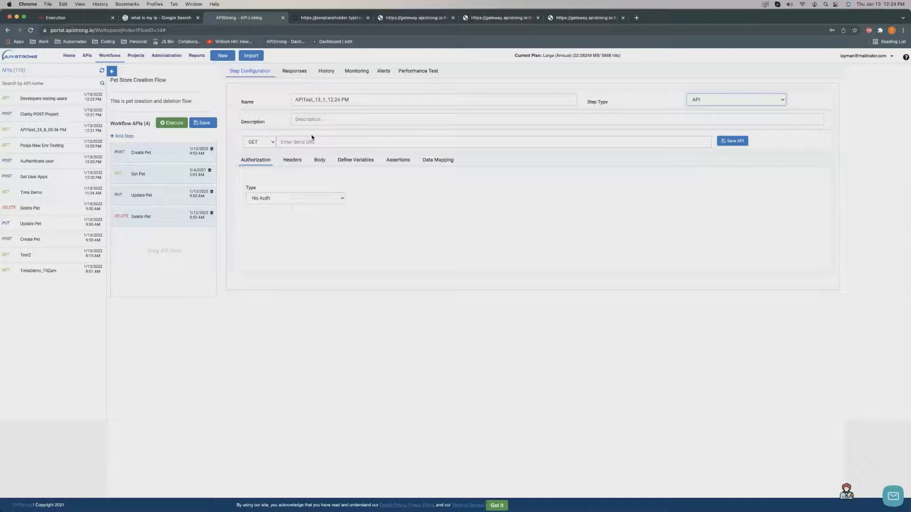
Open the Create Pet step and inspect its petstore request URL.
click(153, 158)
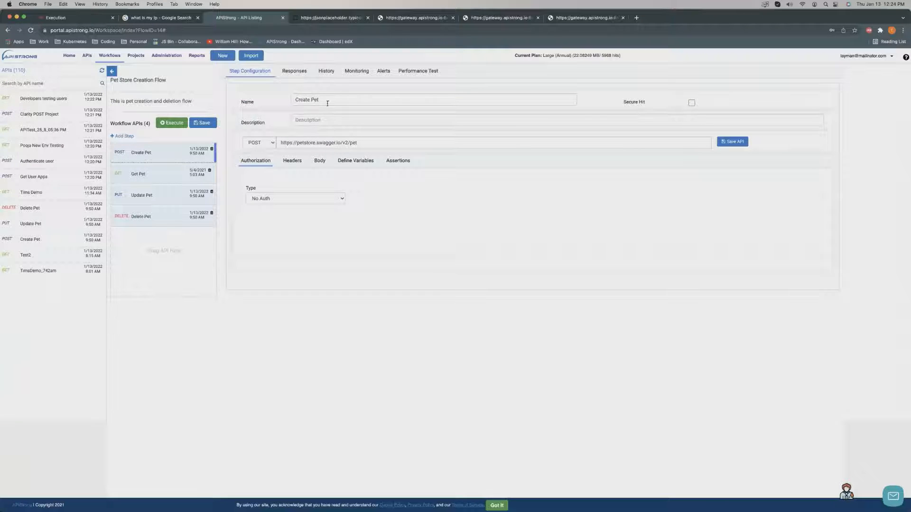
drag(372, 143, 248, 139)
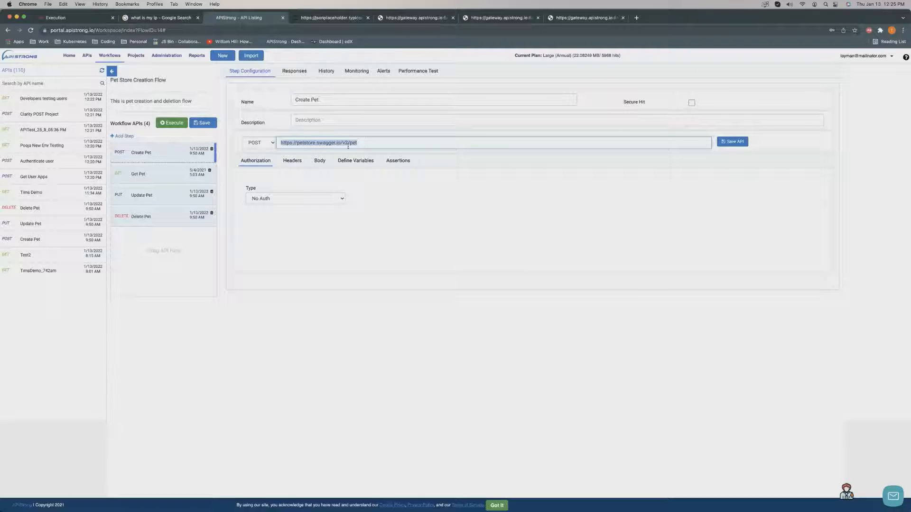
double_click(311, 144)
click(456, 190)
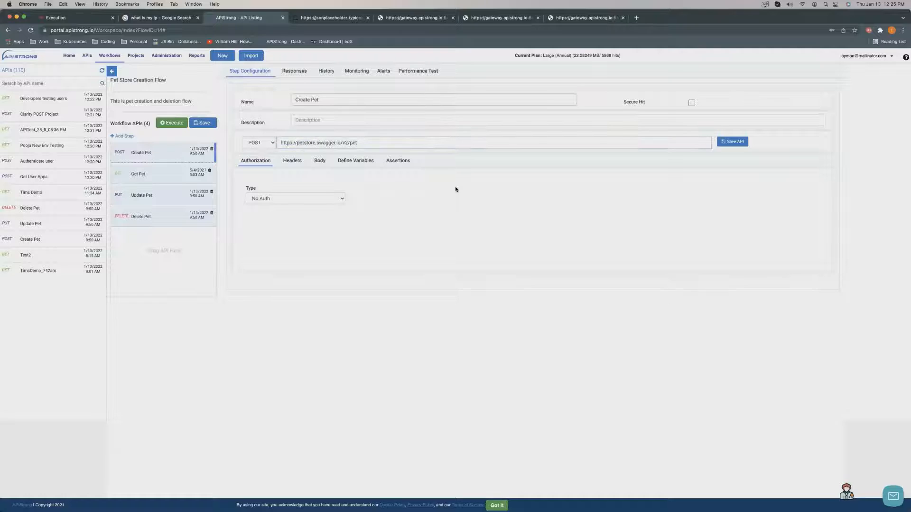
Review Create Pet's request headers and JSON body, keeping the method as POST.
click(289, 162)
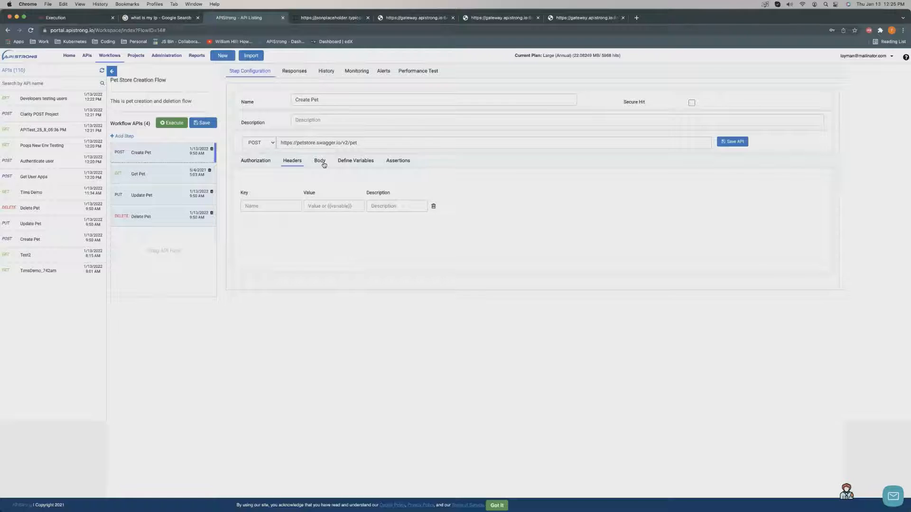
click(320, 162)
click(519, 221)
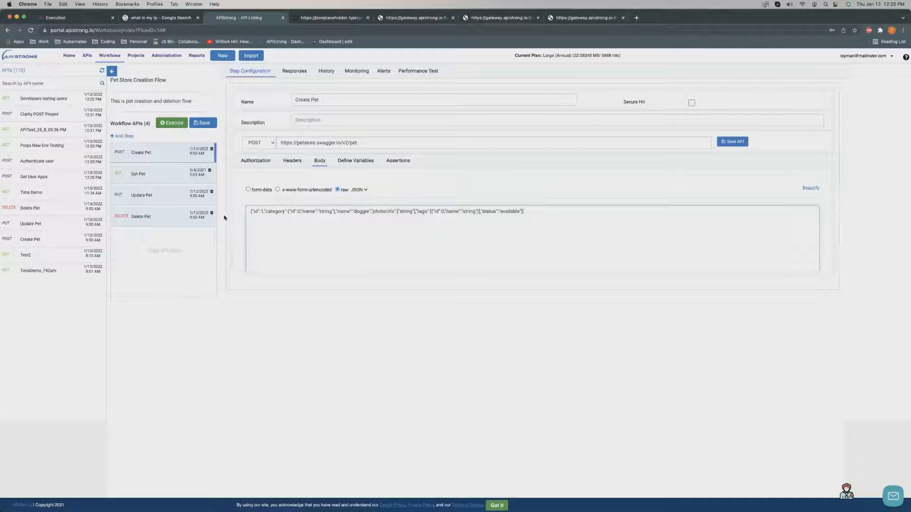
key(super+a)
click(262, 145)
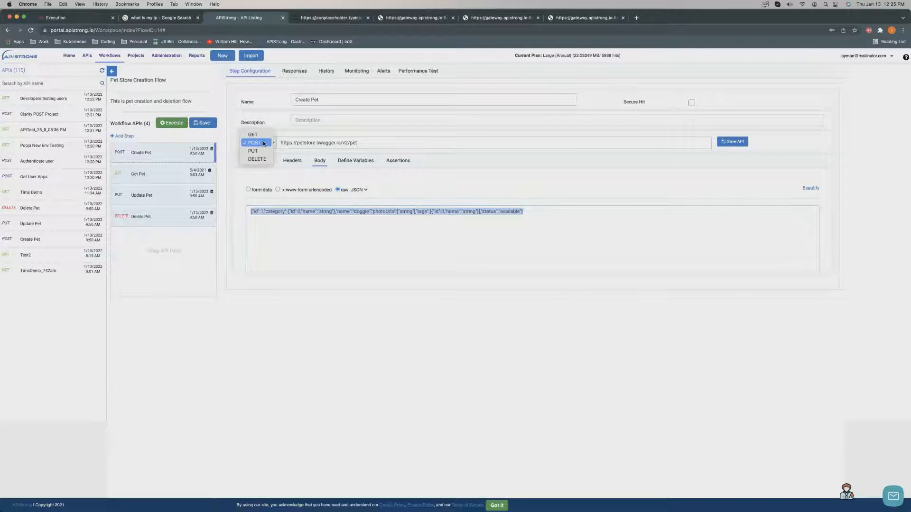
click(262, 145)
click(472, 230)
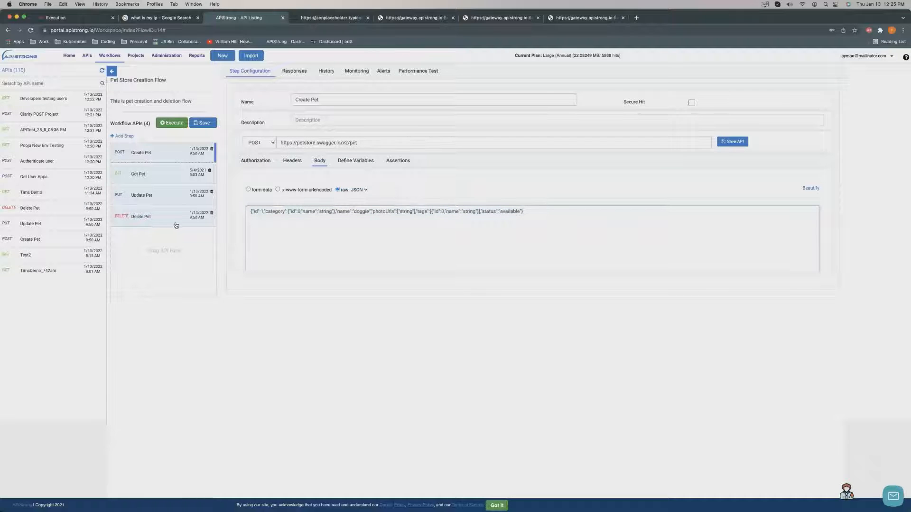
drag(525, 211, 266, 211)
click(336, 222)
Check Create Pet's variables (Return Parameter source) and assertions, then execute the whole flow.
click(360, 163)
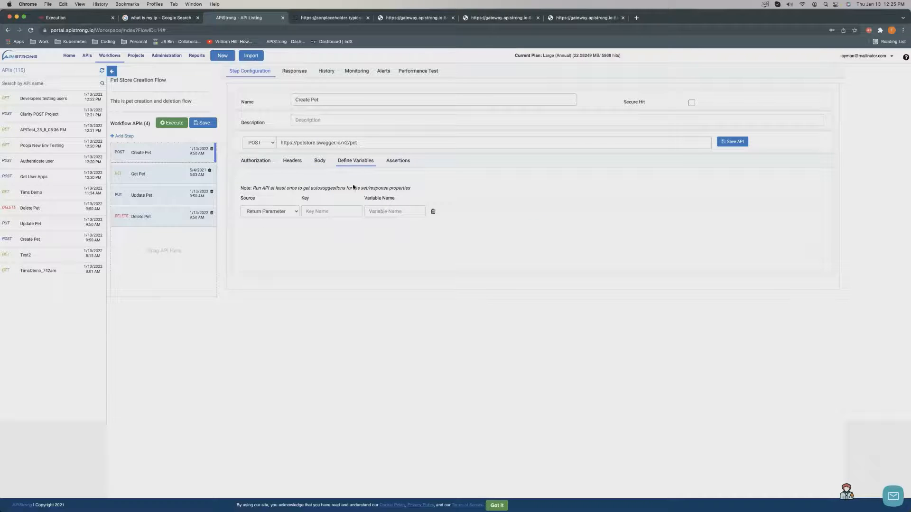
click(293, 215)
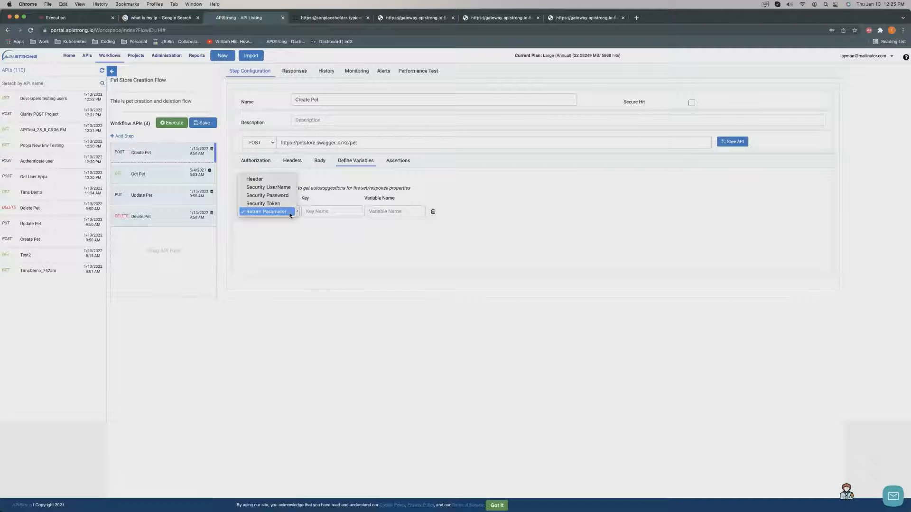
click(237, 176)
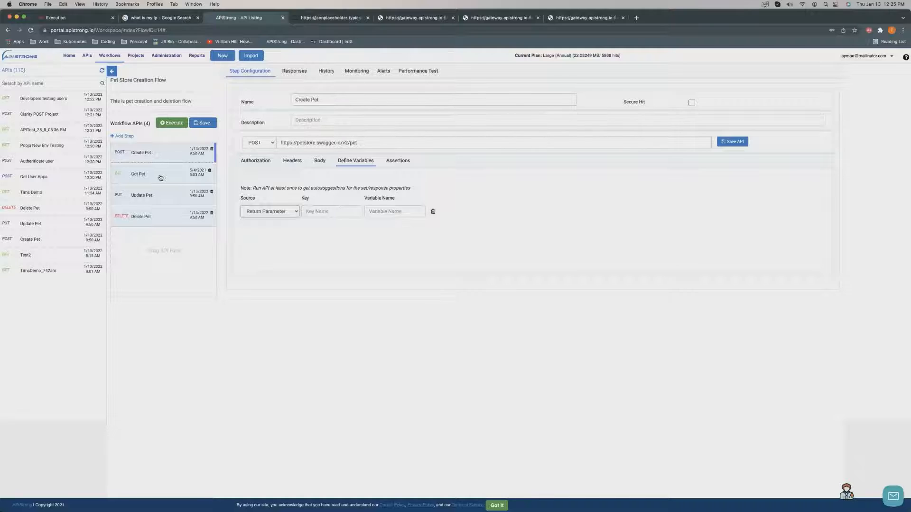
click(399, 161)
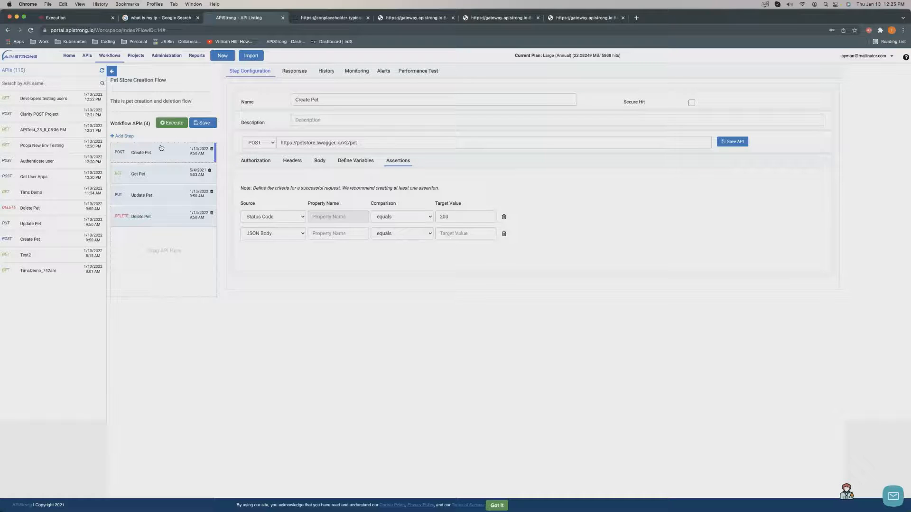
click(171, 123)
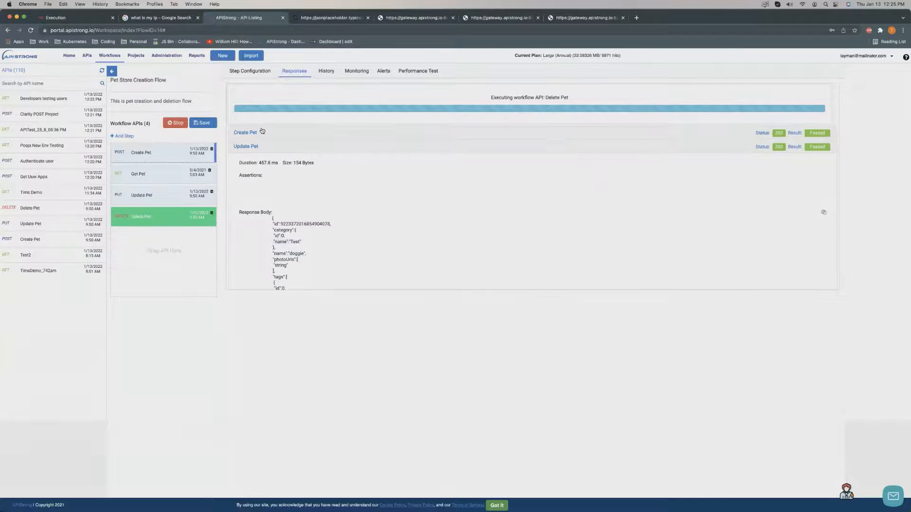
Expand and collapse the passed Create Pet and Update Pet responses, then open the Get Pet step.
click(260, 147)
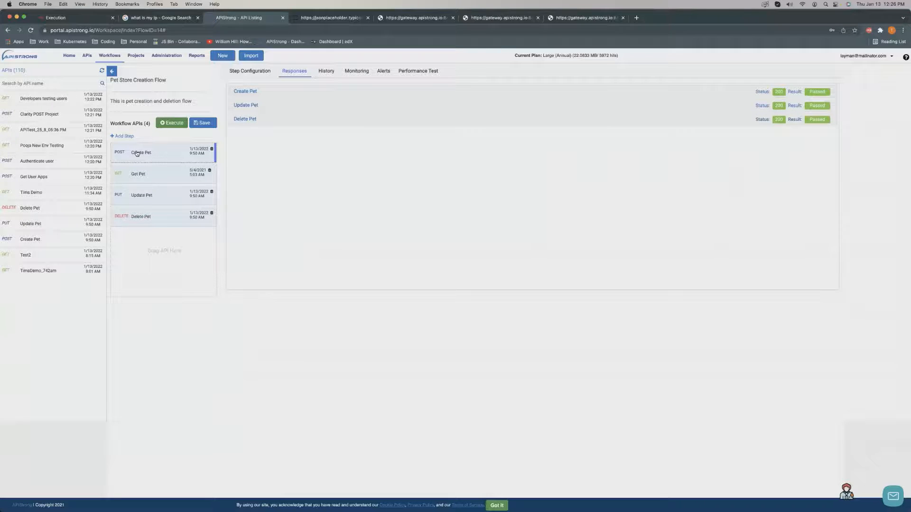
click(321, 94)
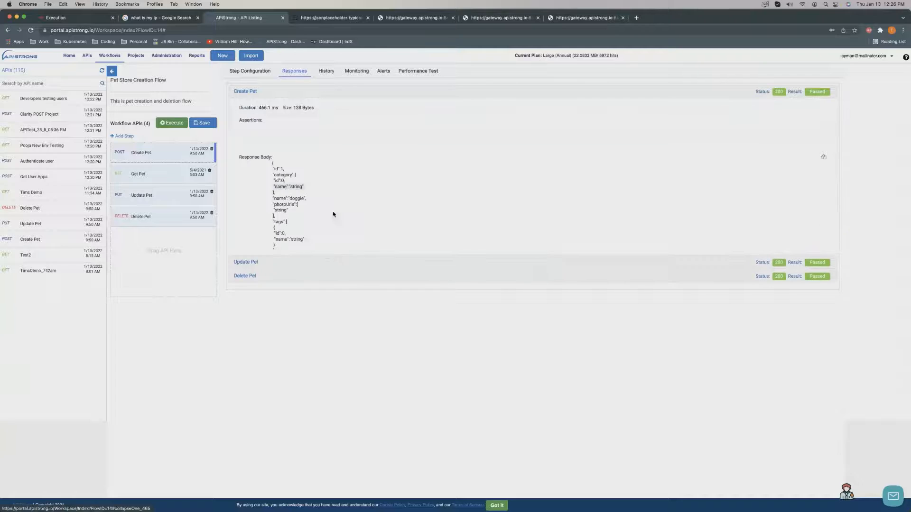
click(334, 262)
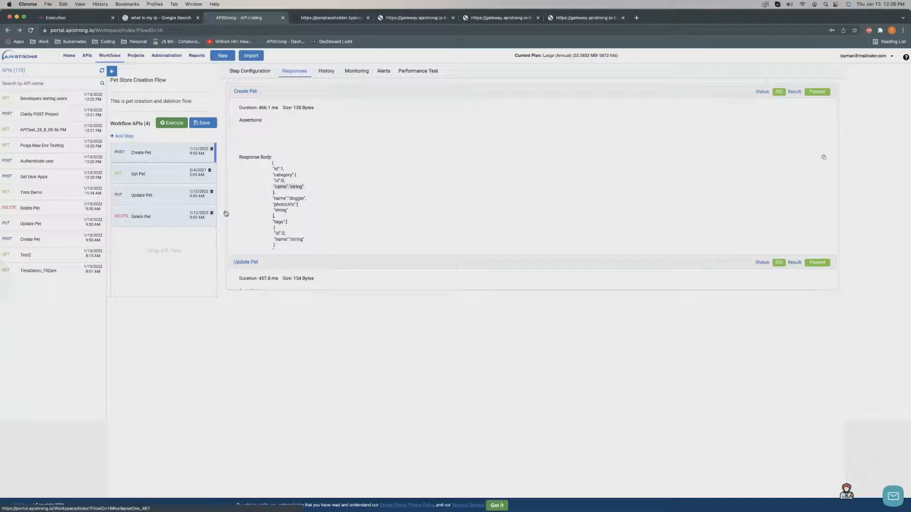
scroll(265, 204, down, 1)
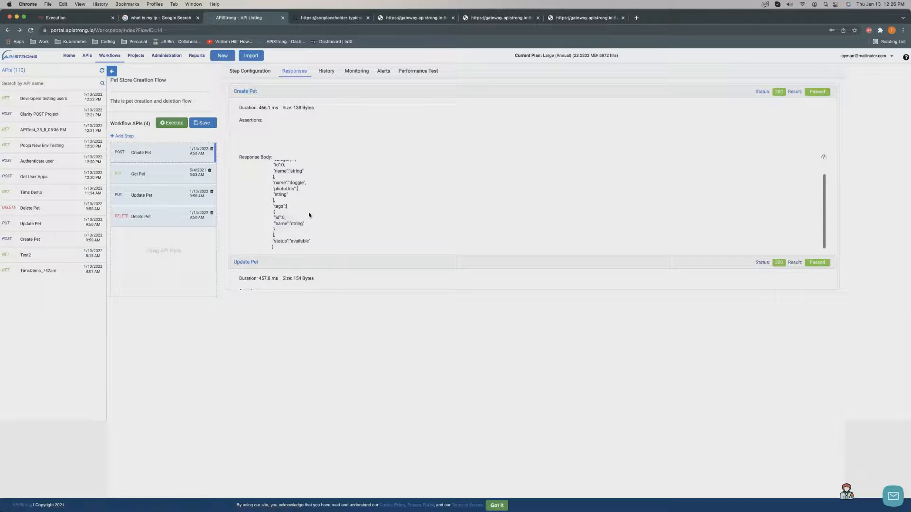
click(278, 95)
click(291, 106)
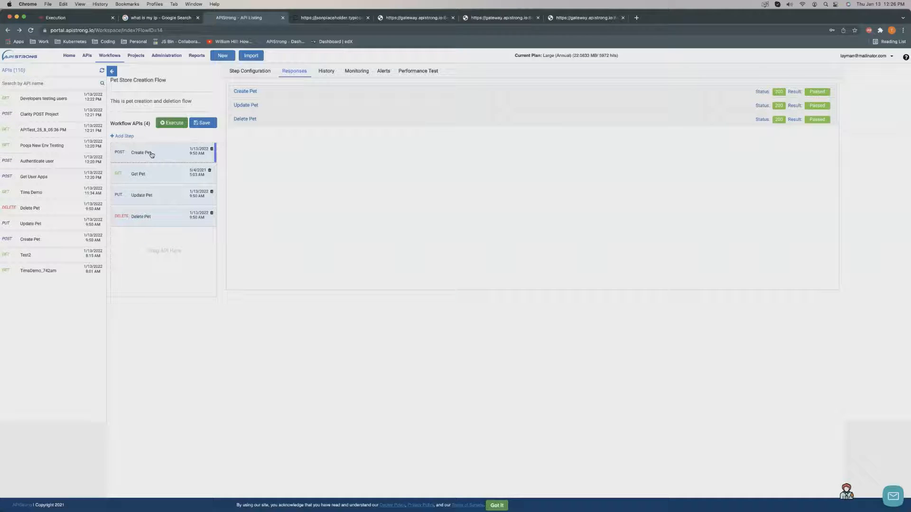
click(147, 174)
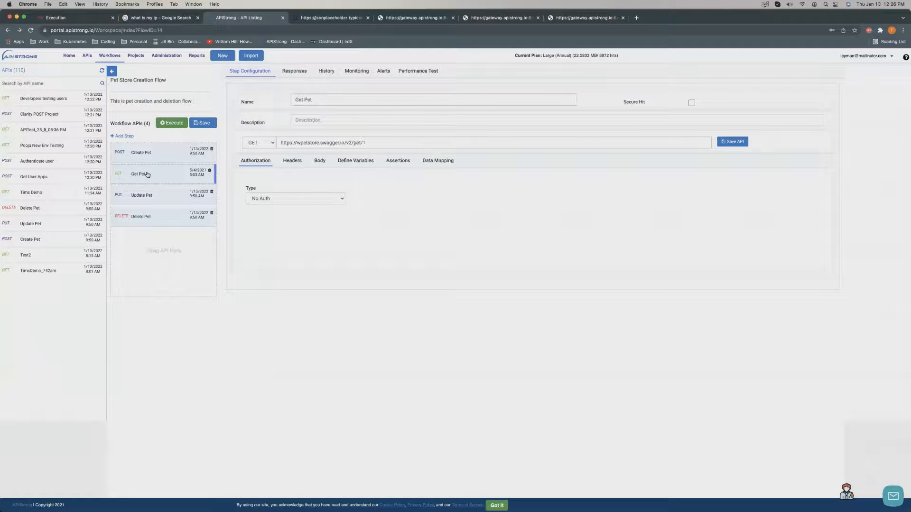
Open the Update Pet step and look over its headers, data mapping and assertions.
click(162, 196)
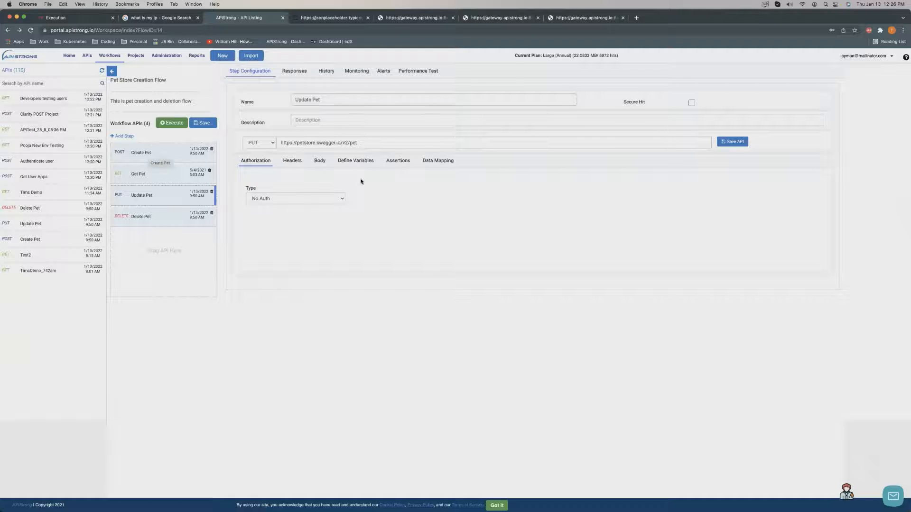
click(291, 161)
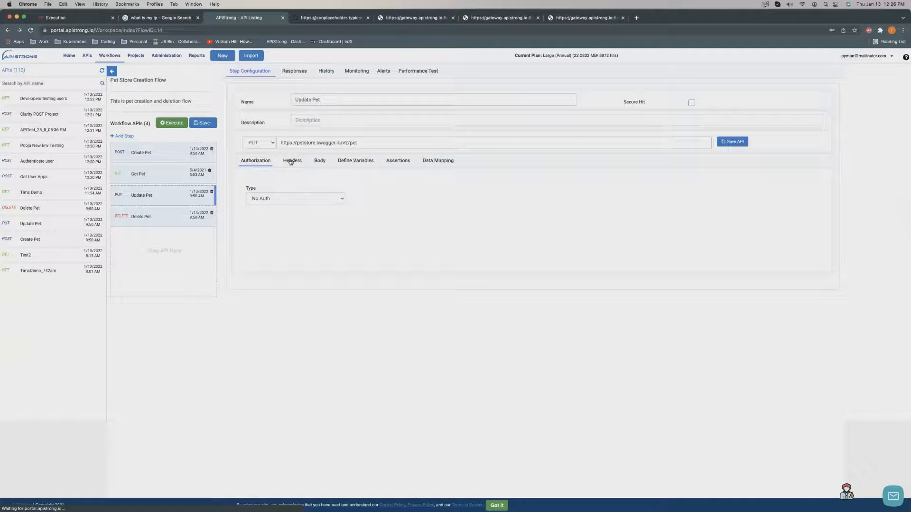
click(431, 162)
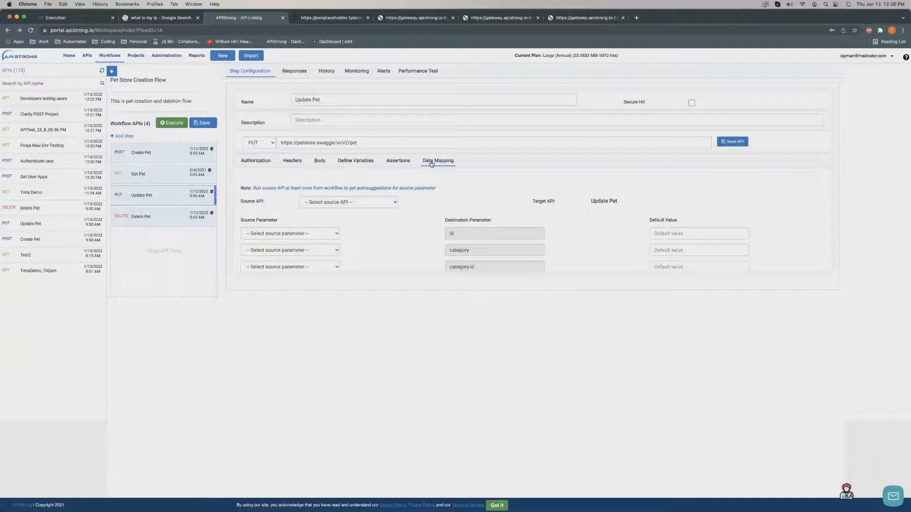
click(391, 163)
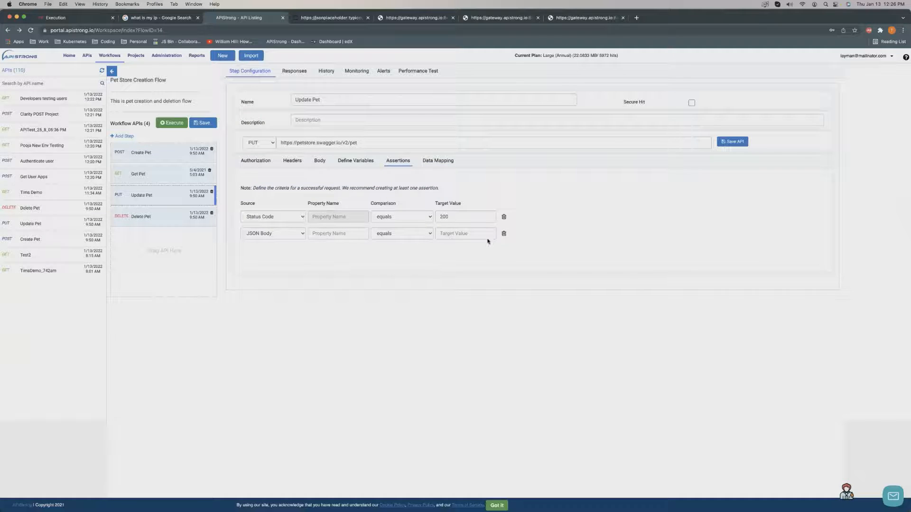
Add an 'id' variable to Update Pet, delete it again, and show Data Mapping.
click(362, 164)
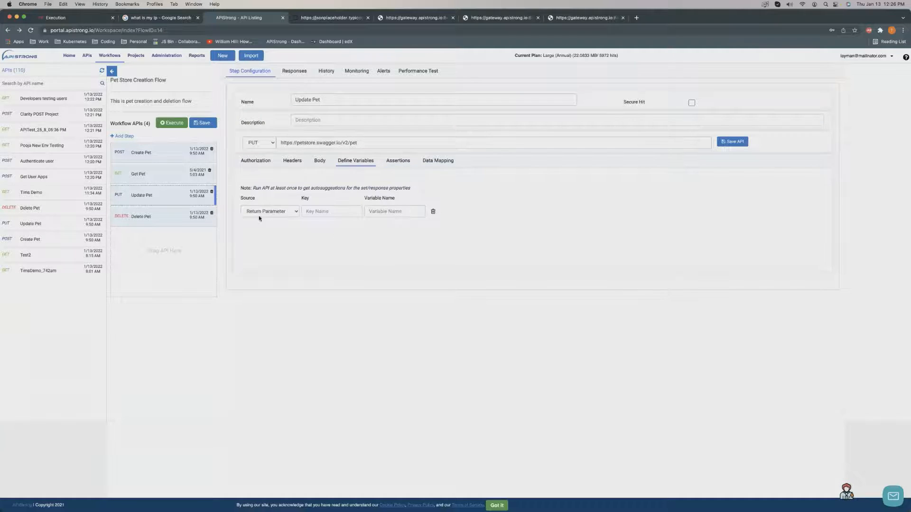
click(341, 212)
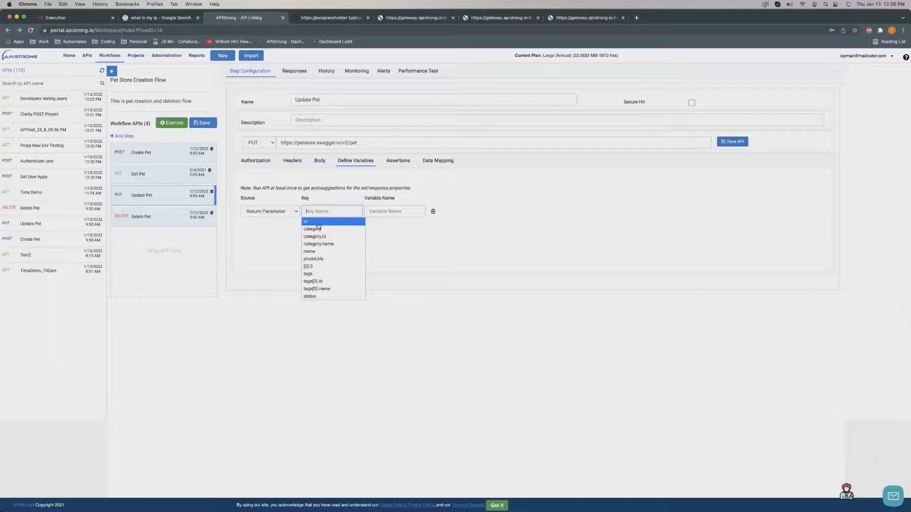
click(317, 224)
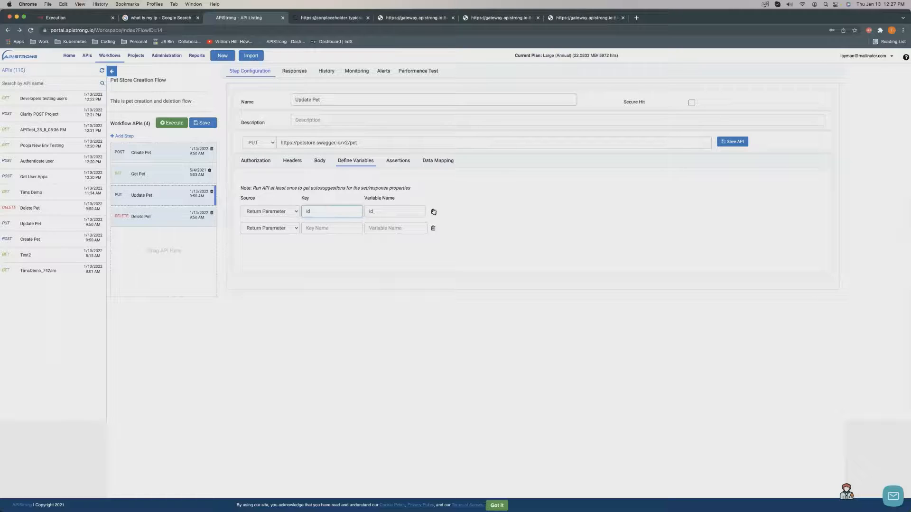
click(433, 211)
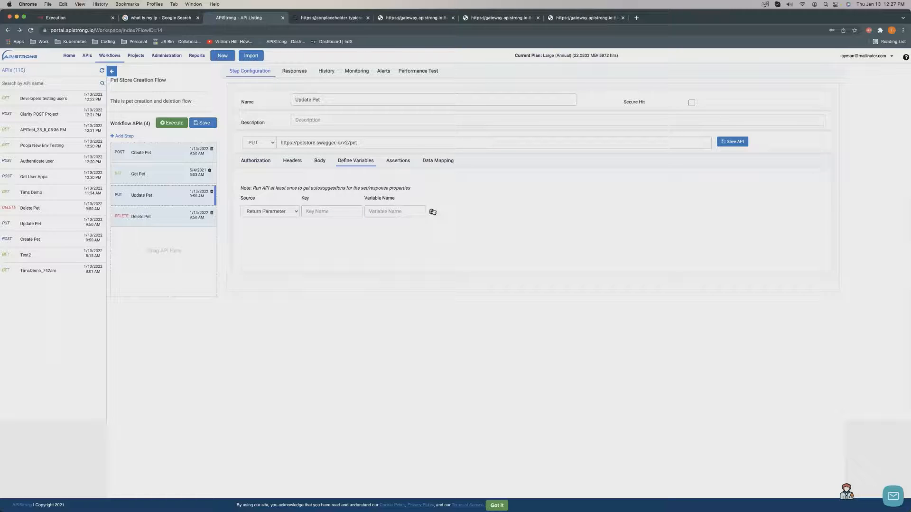
click(436, 162)
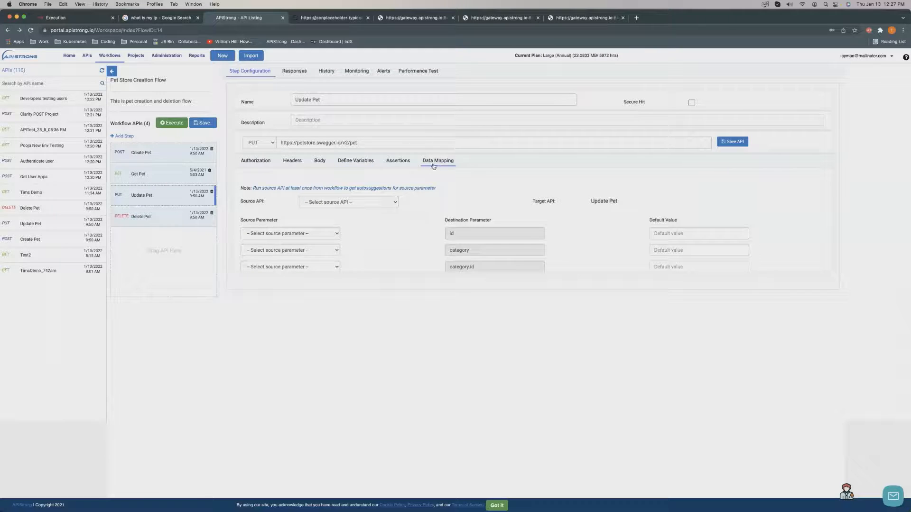
Choose Get Pet, then Create Pet, as the Update Pet data mapping's source API.
click(363, 206)
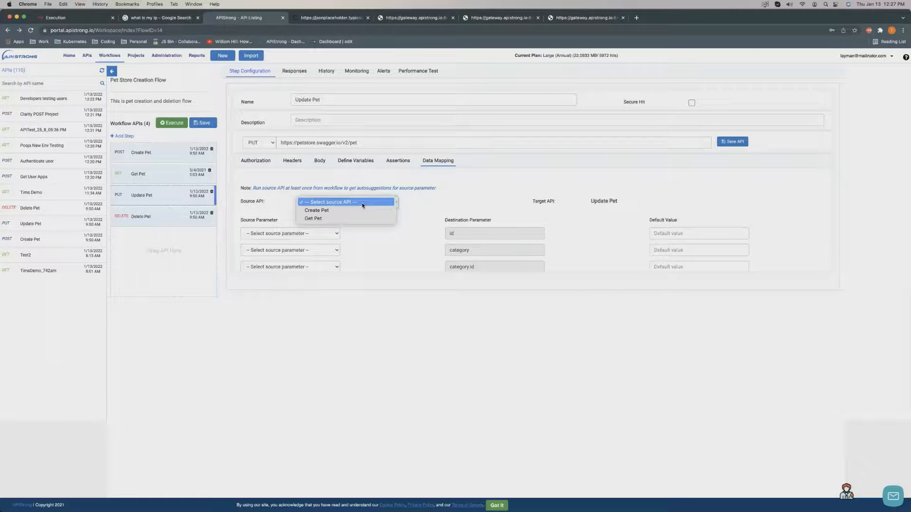
click(328, 219)
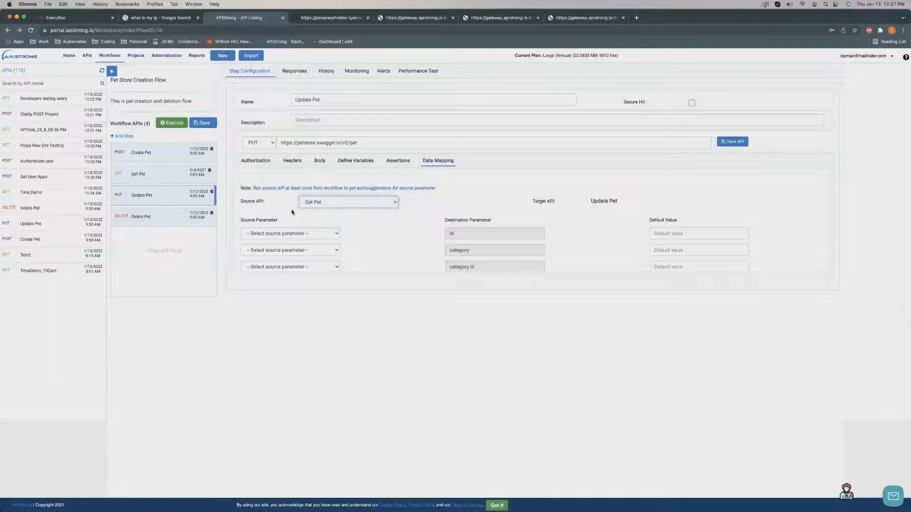
click(338, 235)
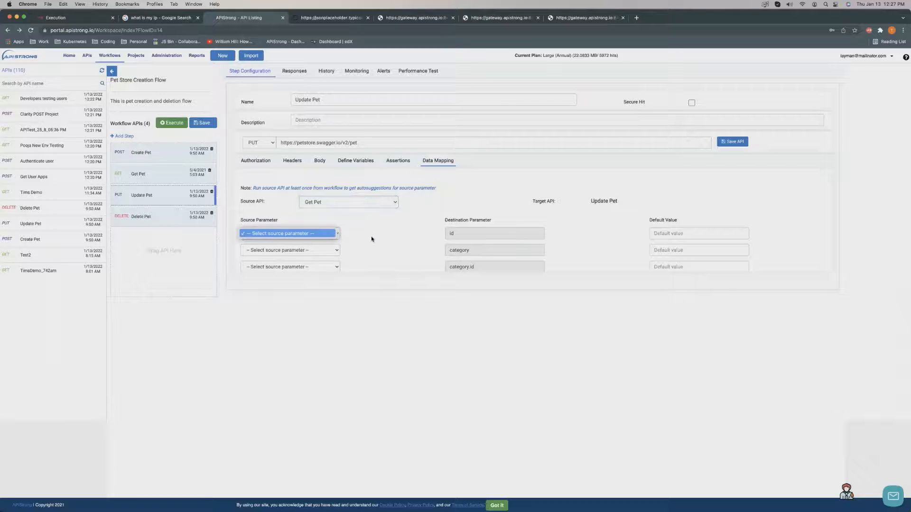
click(372, 238)
click(375, 204)
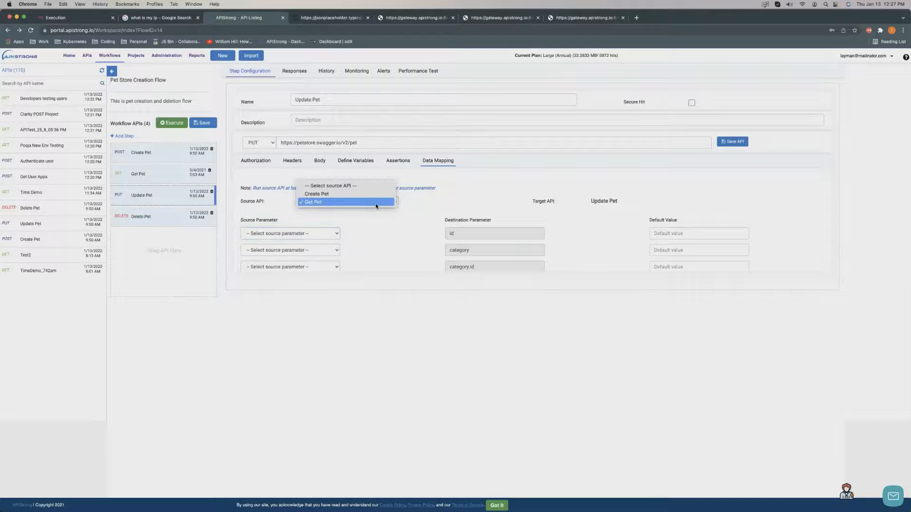
click(352, 197)
Map source parameters id, category and id onto destinations id, category and category.id.
click(328, 237)
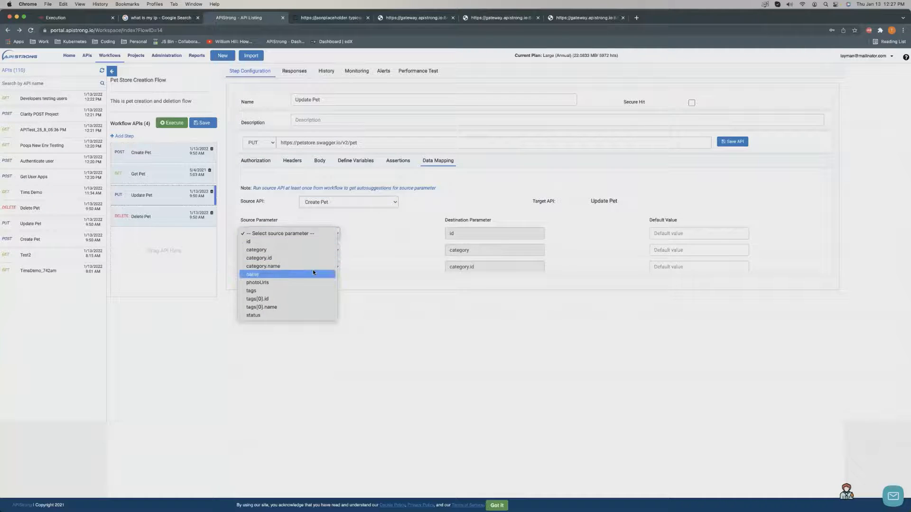
click(536, 244)
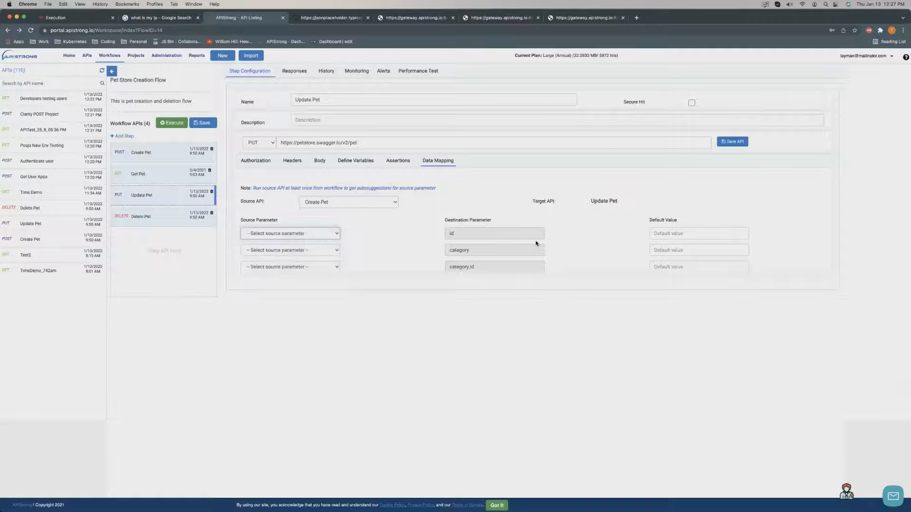
click(318, 253)
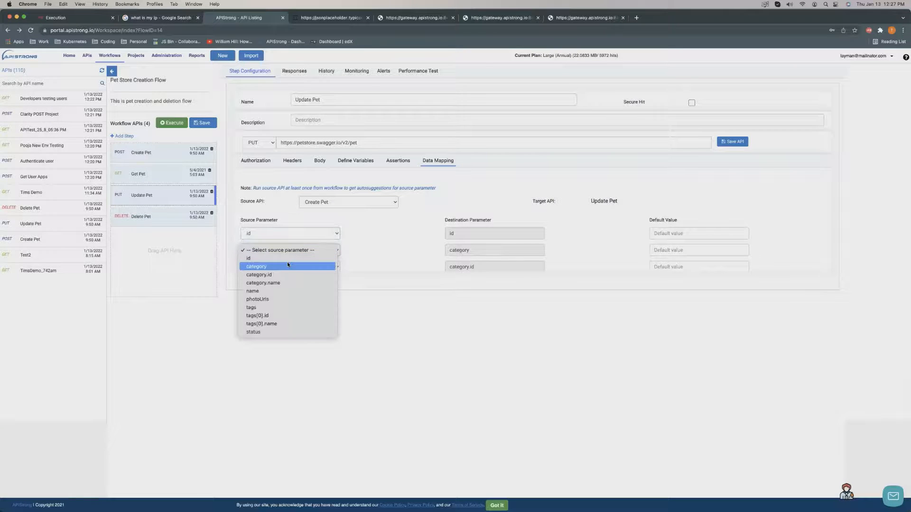
click(288, 261)
scroll(380, 246, down, 2)
scroll(375, 244, down, 1)
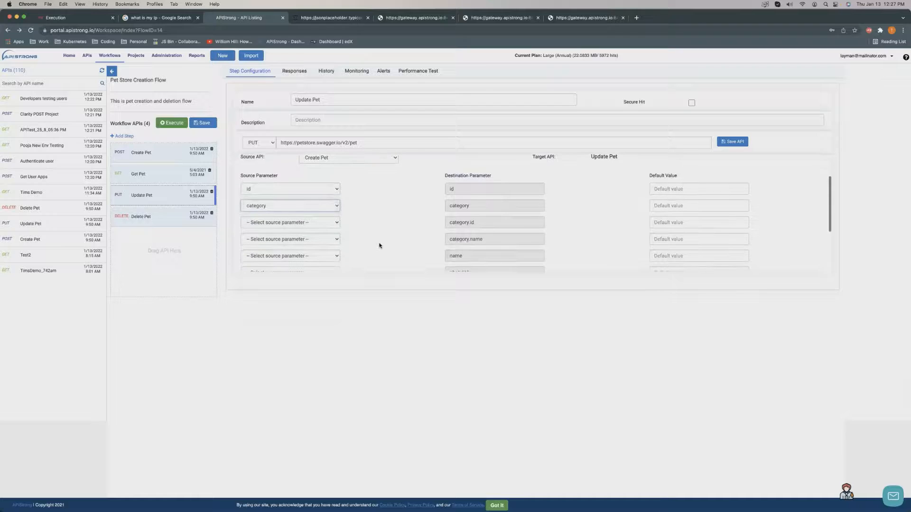
click(305, 224)
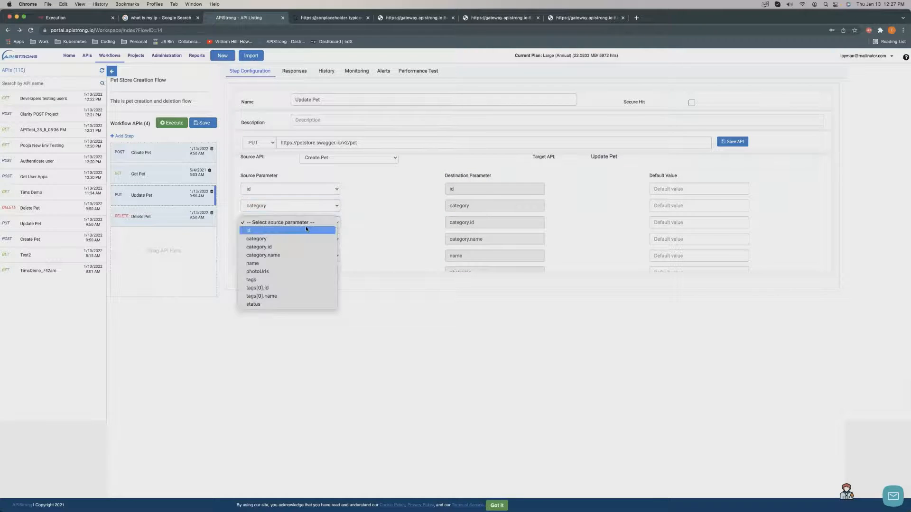
click(253, 232)
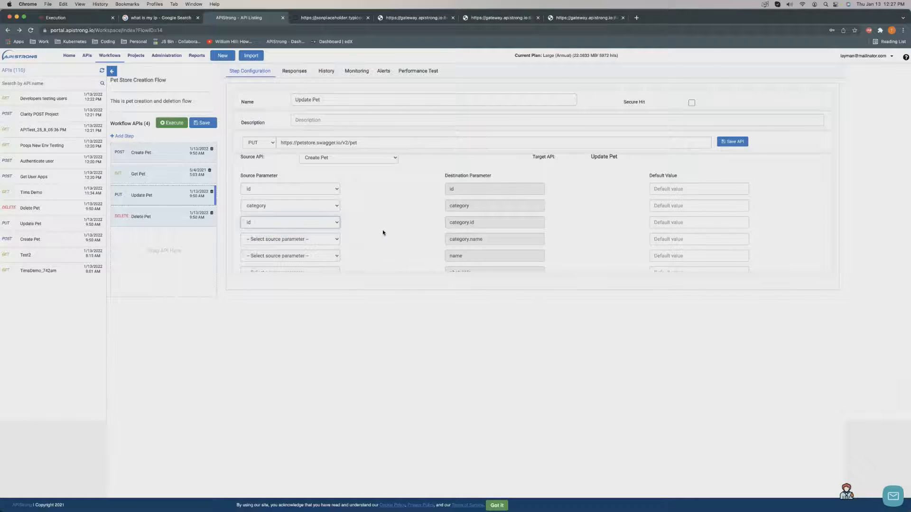
scroll(383, 232, down, 5)
scroll(383, 233, up, 10)
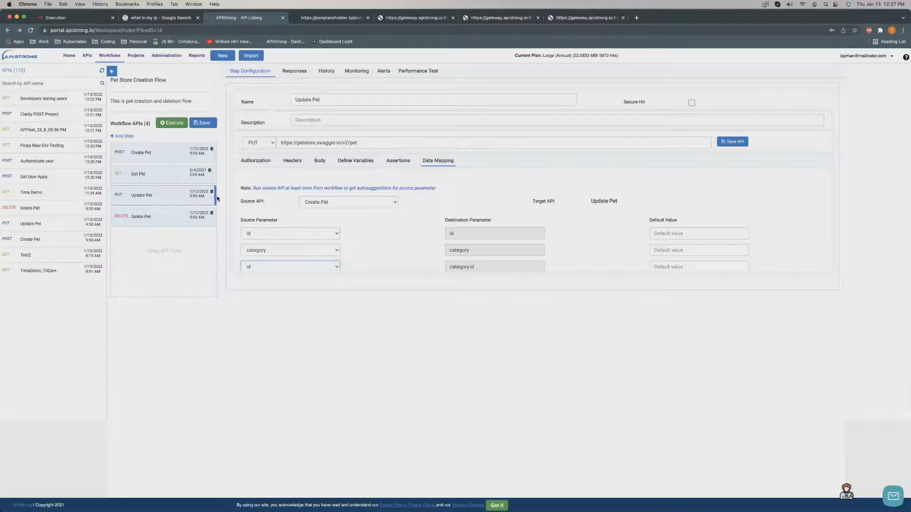
scroll(346, 213, down, 2)
Reset all three parameters and the source API to '-- Select --', then view Authorization.
click(336, 190)
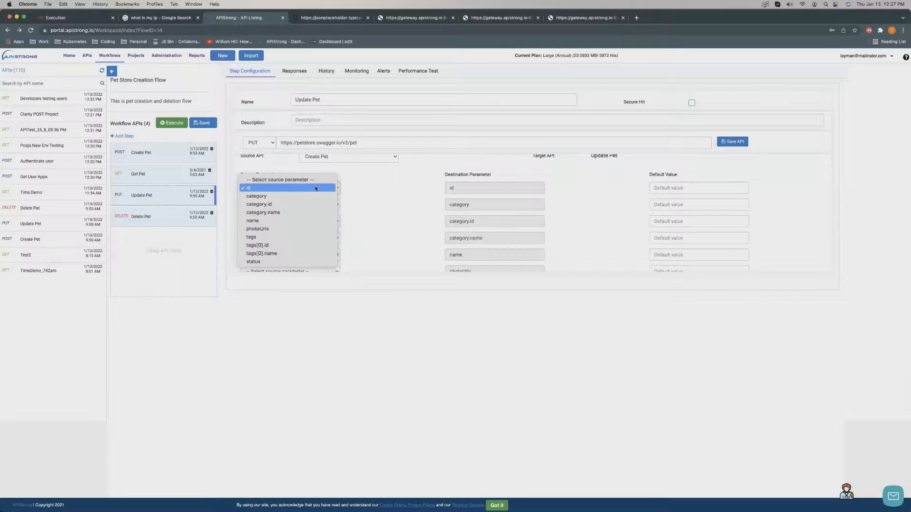
click(310, 181)
click(299, 203)
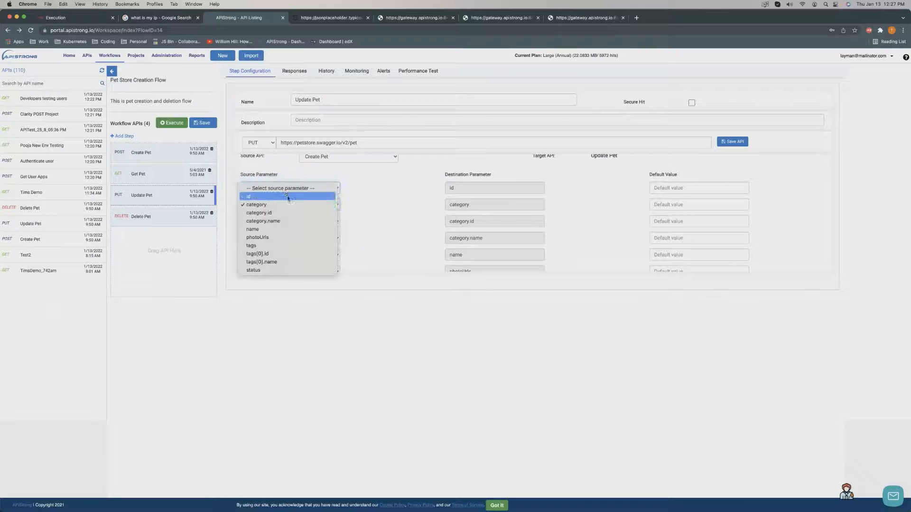
click(286, 190)
click(283, 221)
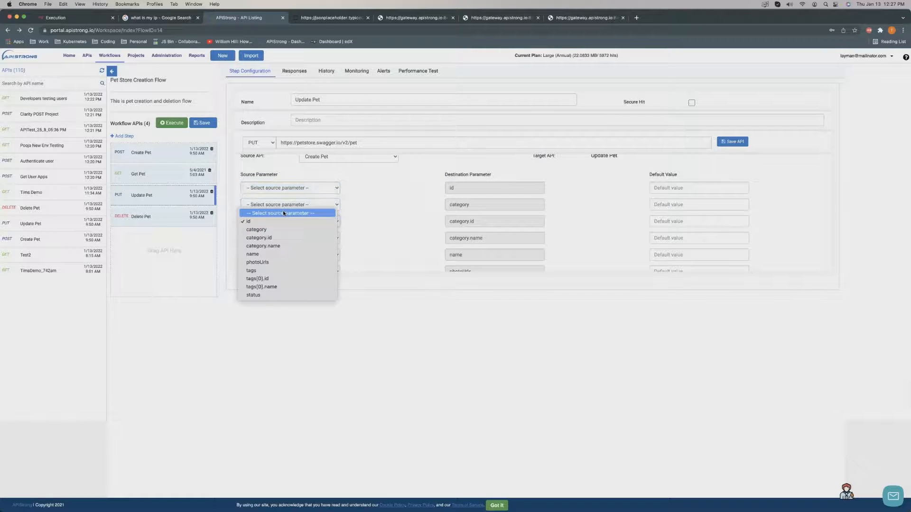
click(283, 210)
scroll(416, 205, up, 2)
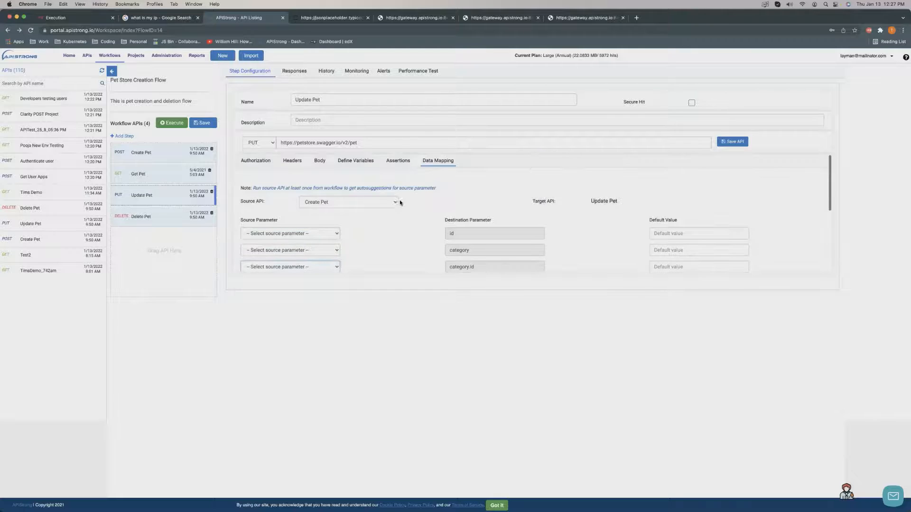
click(395, 201)
click(355, 195)
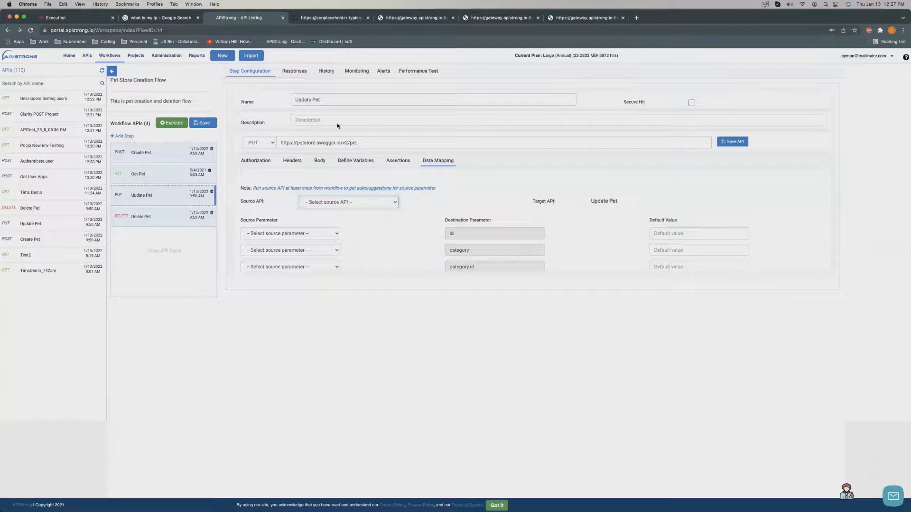
click(253, 162)
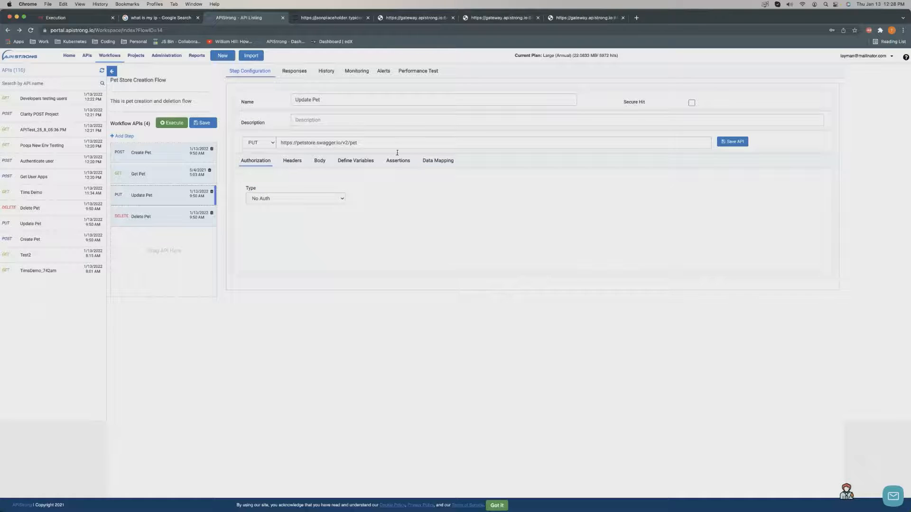
Look over the workflow's Responses and History, and toggle the 15-minute monitor on and off.
click(296, 74)
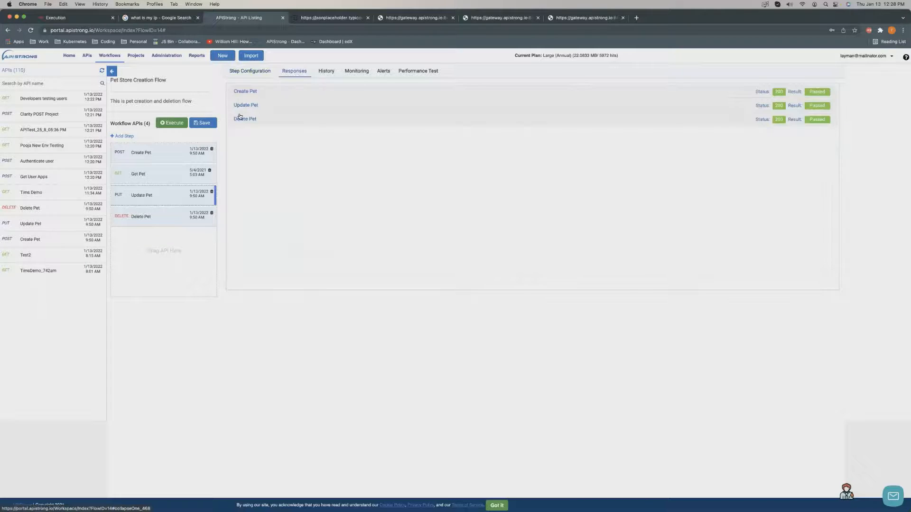
click(327, 71)
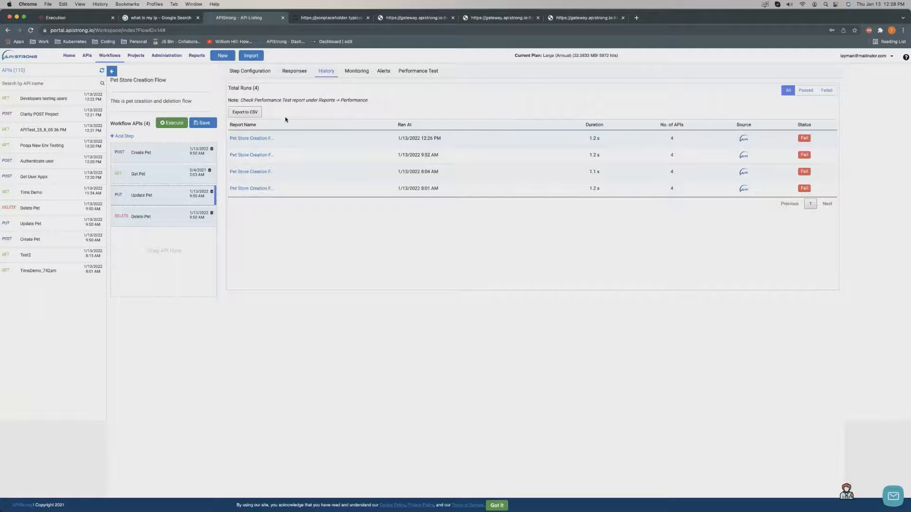
click(357, 73)
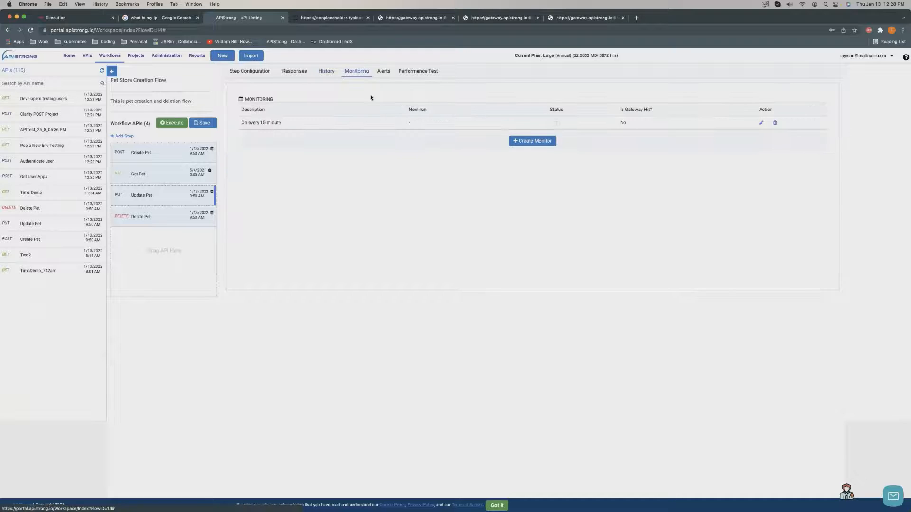
click(554, 123)
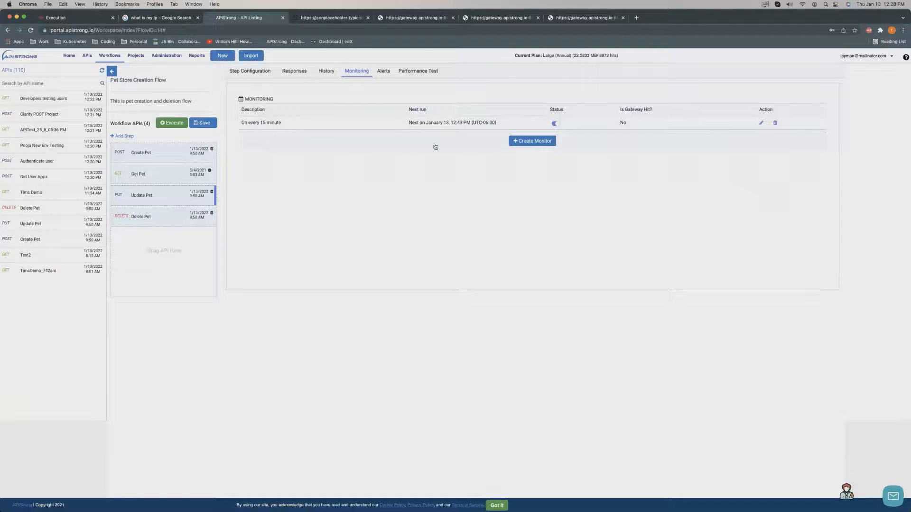
click(555, 124)
Cancel a new monitor setup, then view Alerts and the Performance Test load configuration.
click(542, 141)
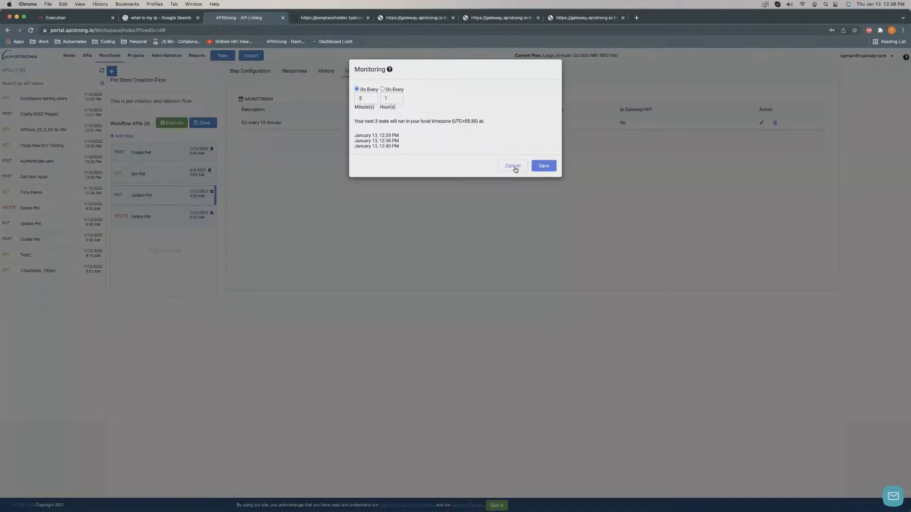
click(514, 167)
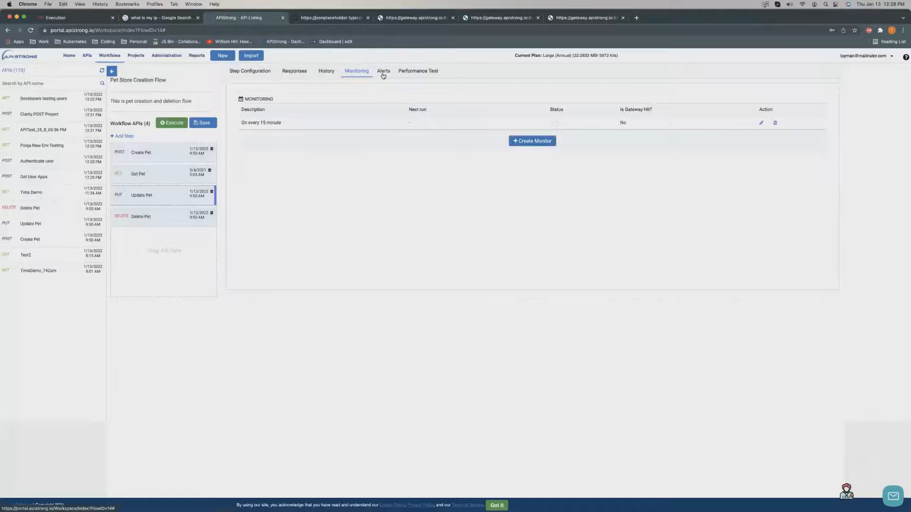
click(383, 72)
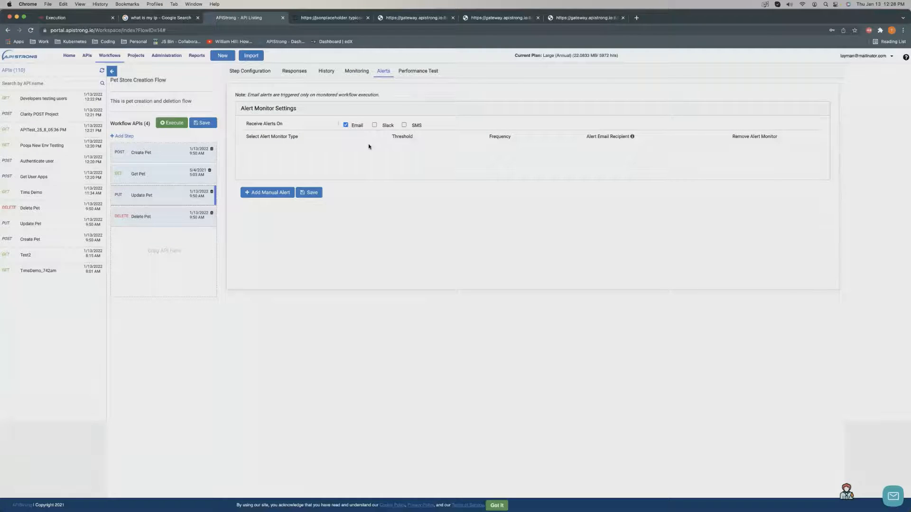
click(431, 72)
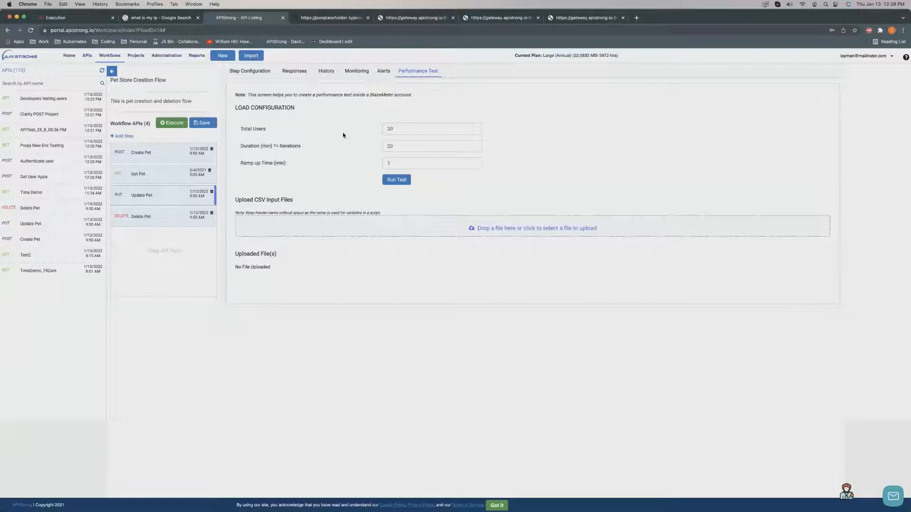
Run the 20-user performance test on BlazeMeter, return to APIStrong, and close the old Execution tab.
click(397, 180)
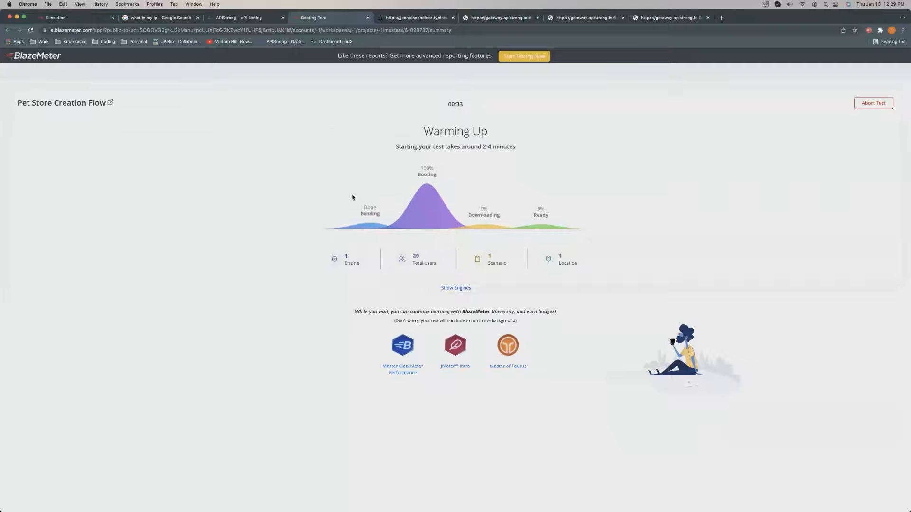
click(230, 18)
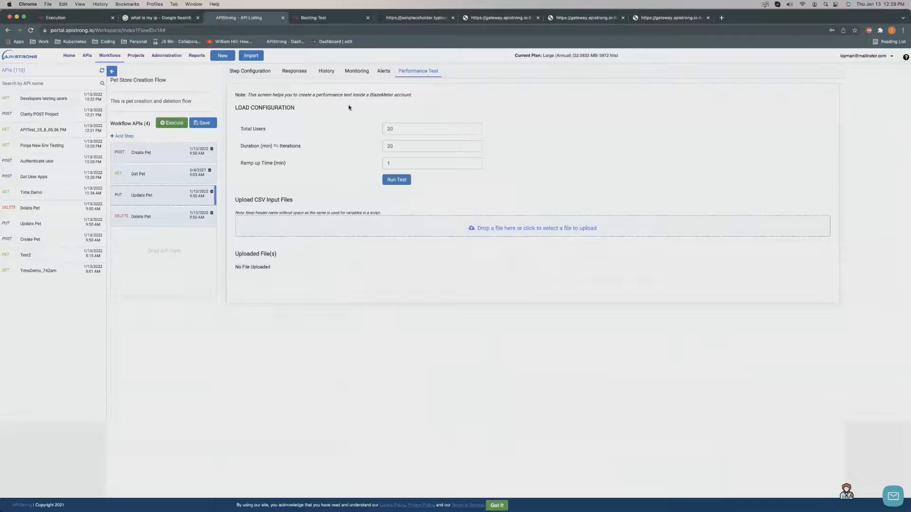
click(112, 18)
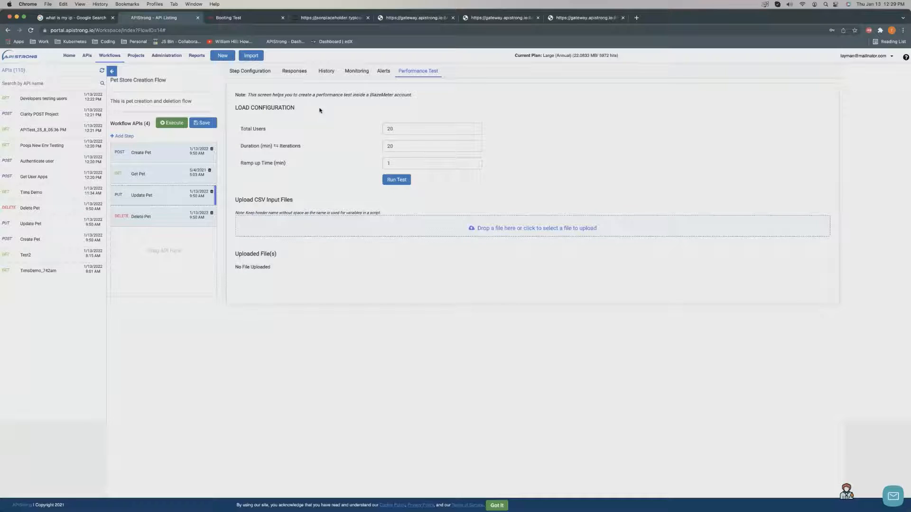
View the API Summary report for Developers testing users, then the API Usage report.
click(198, 60)
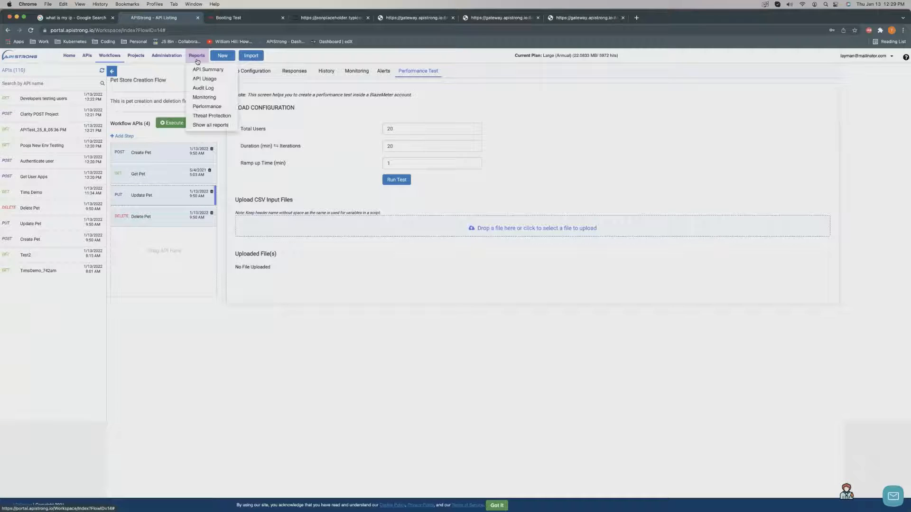
click(203, 70)
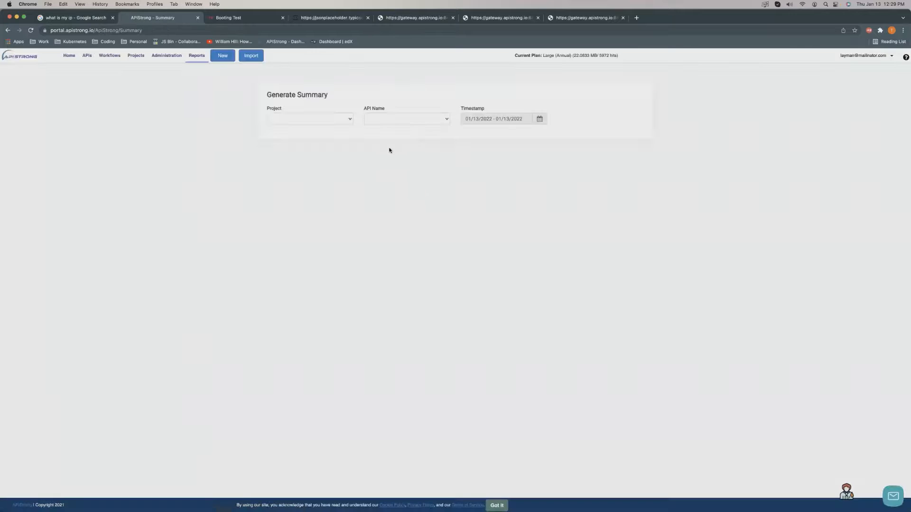
click(299, 121)
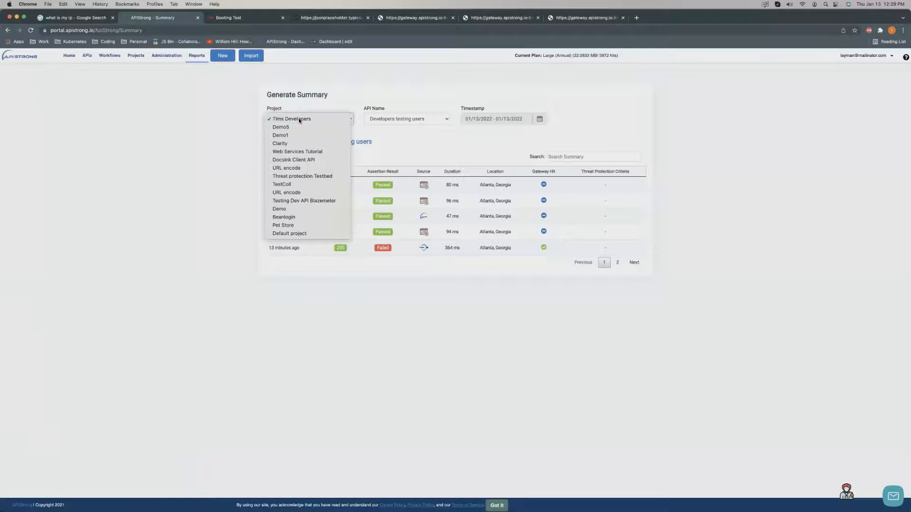
click(299, 119)
click(414, 120)
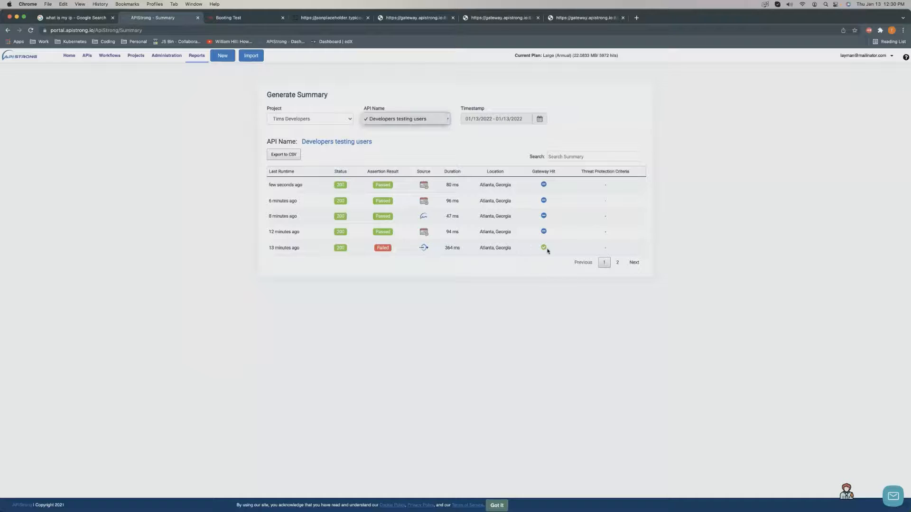
click(288, 155)
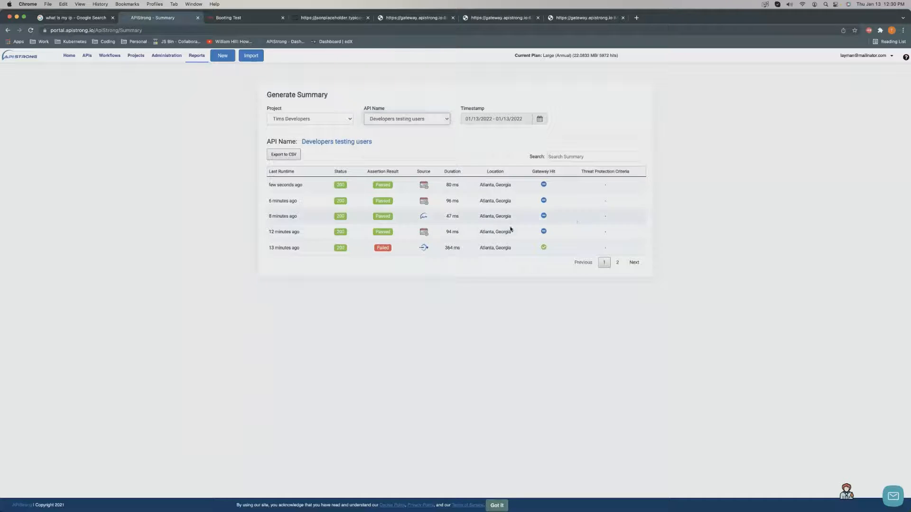
click(192, 58)
click(201, 80)
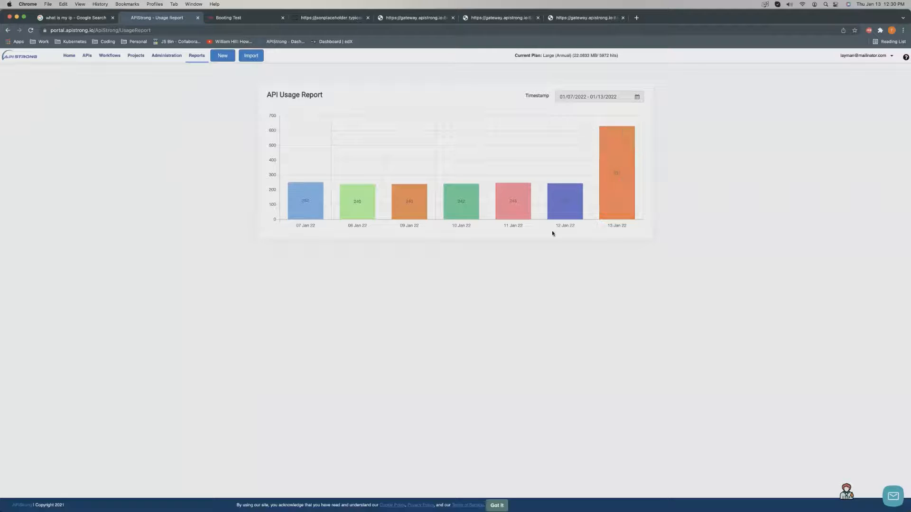
Open the Audit Log report and page through to page 5.
click(196, 56)
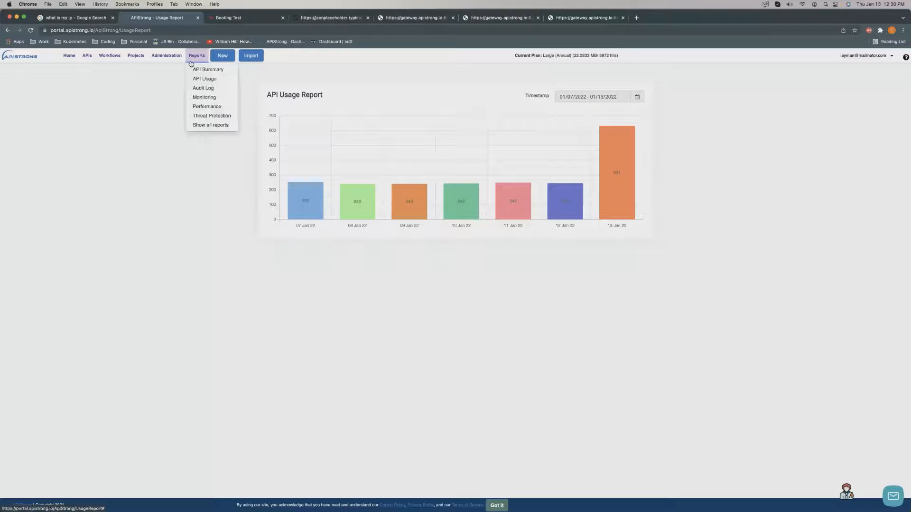
click(199, 88)
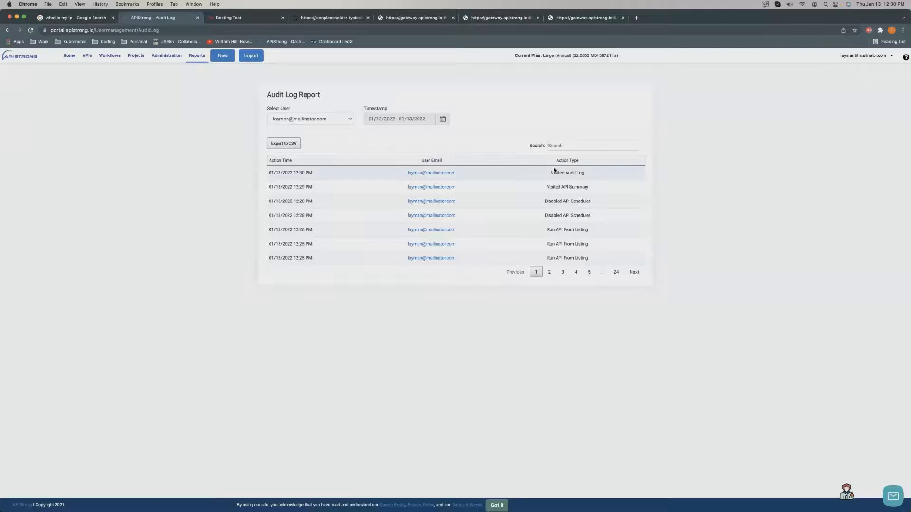
click(564, 275)
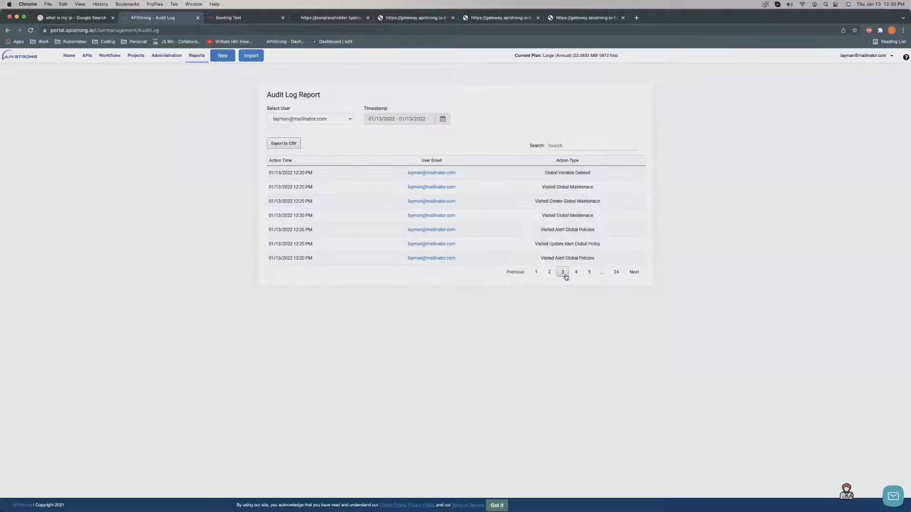
click(576, 273)
click(589, 273)
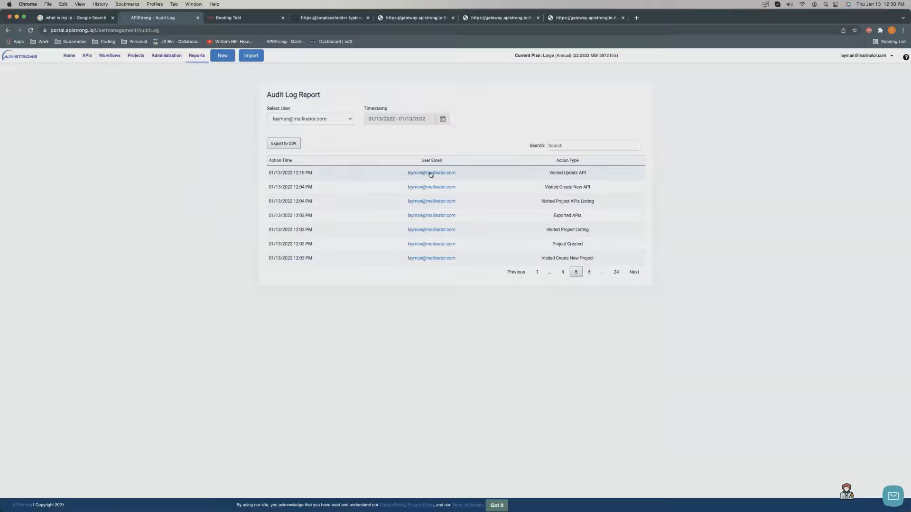
Switch off and delete the Developers testing users monitor, try the monitor filters, then open the Performance report.
click(202, 59)
click(212, 97)
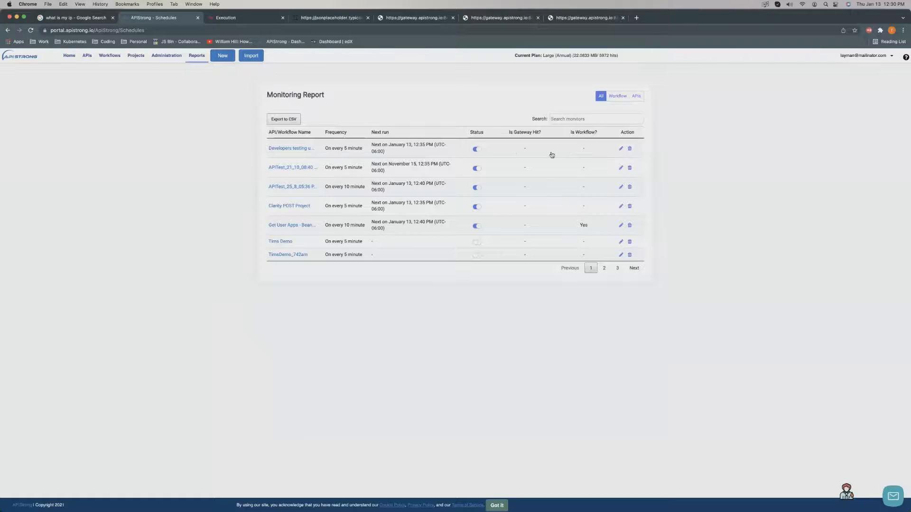
click(476, 149)
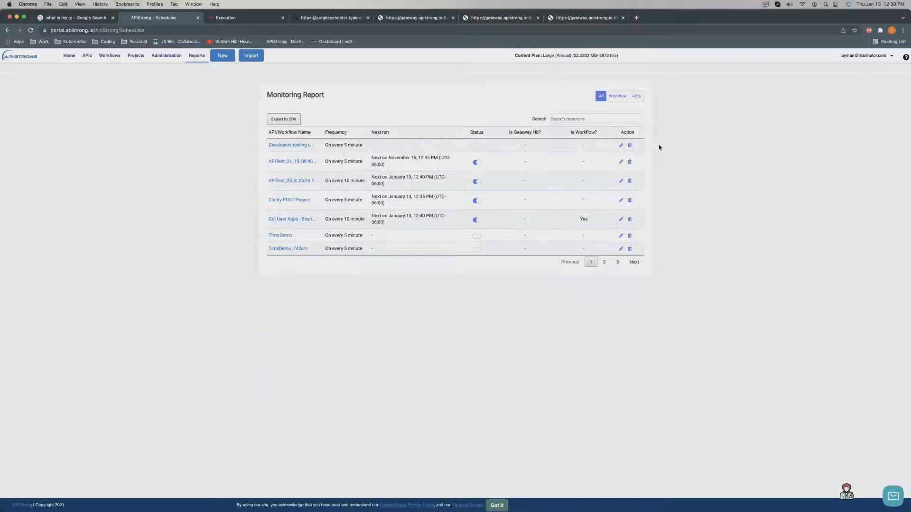
click(631, 147)
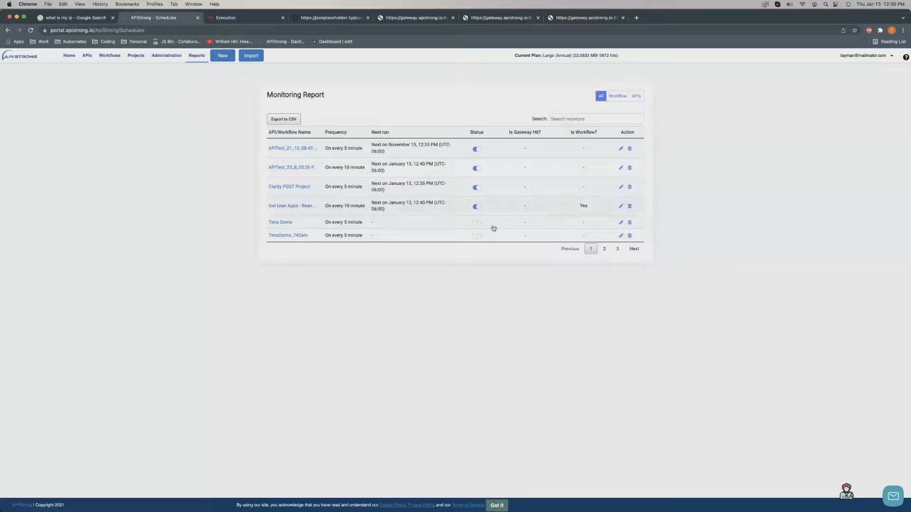
click(618, 96)
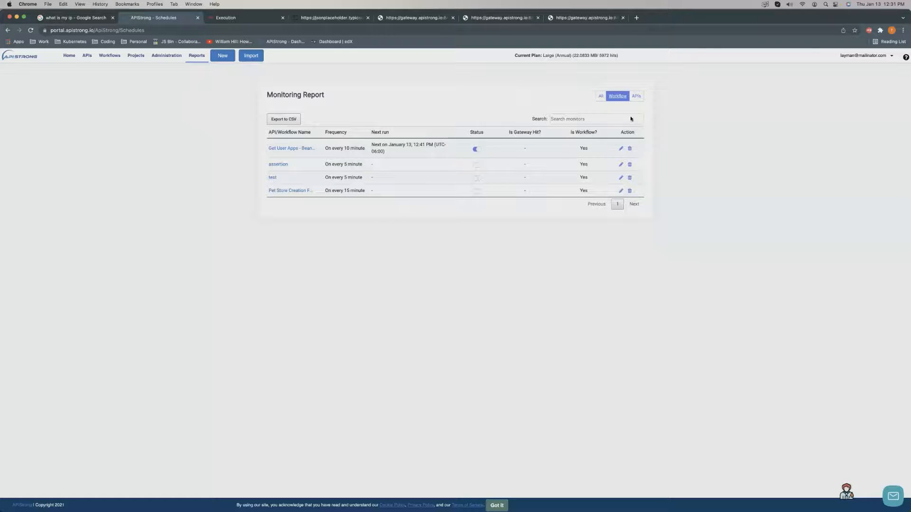
click(635, 96)
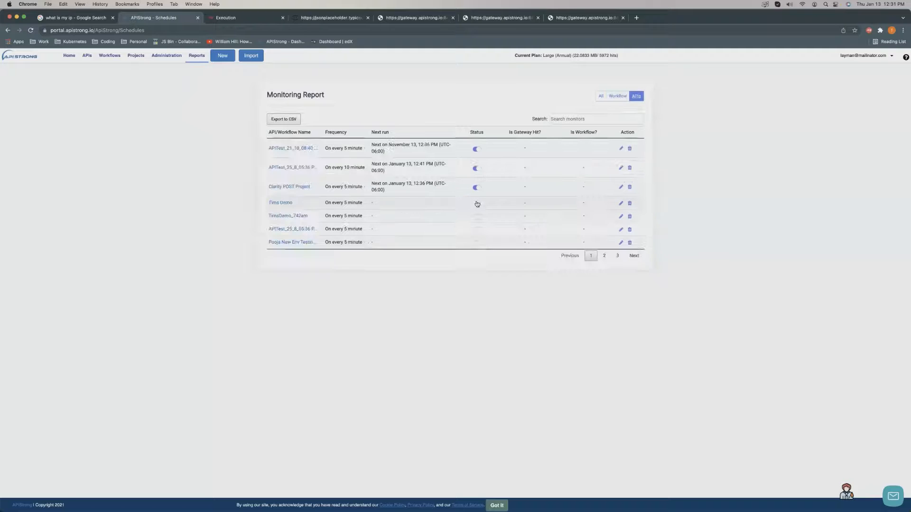
click(600, 96)
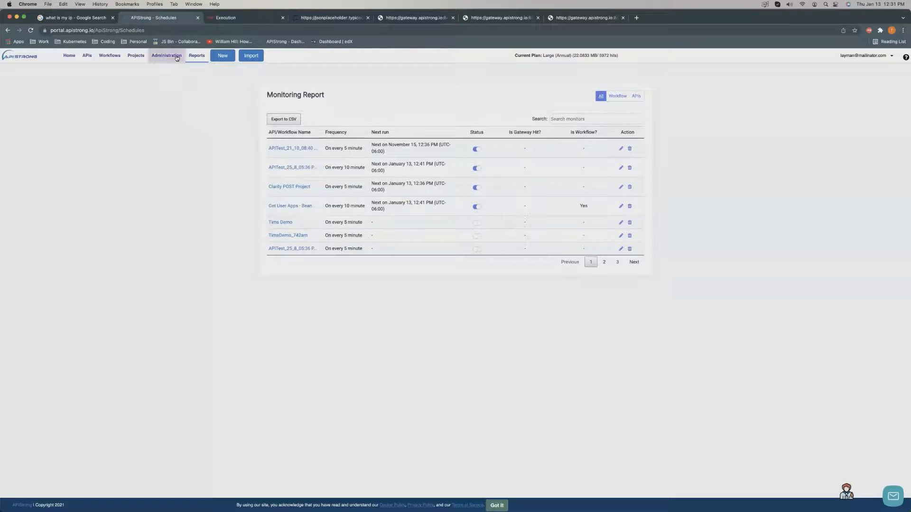
click(197, 57)
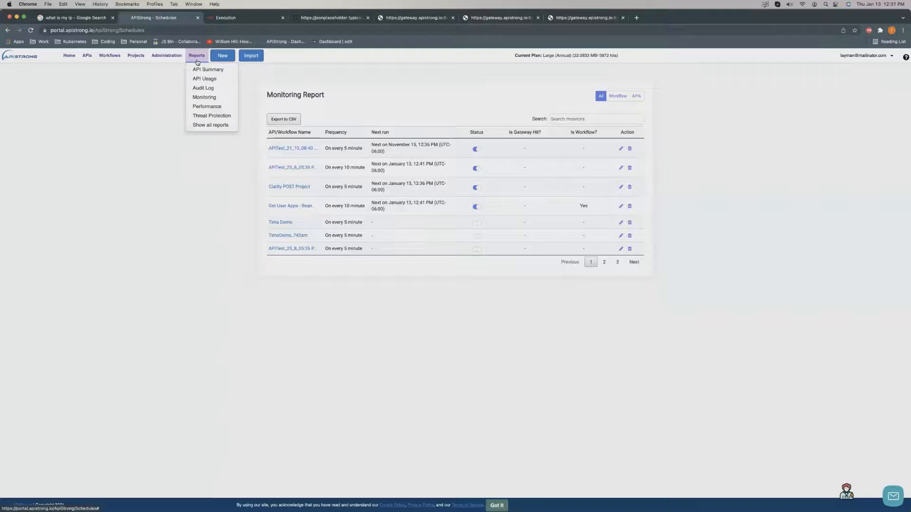
click(209, 106)
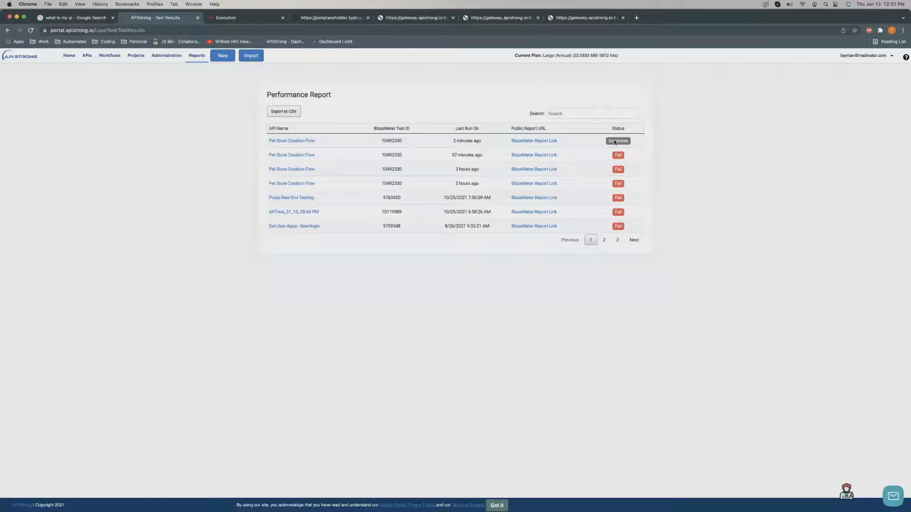
click(238, 19)
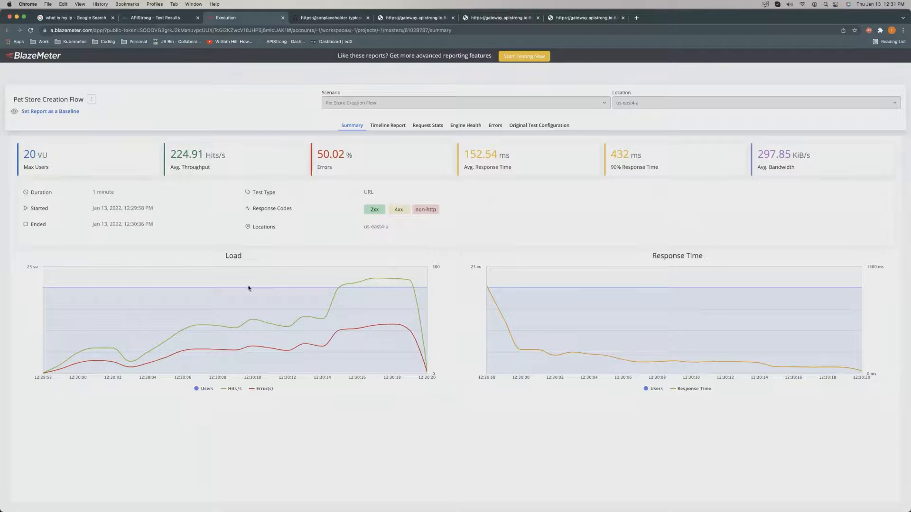
mouse_move(371, 280)
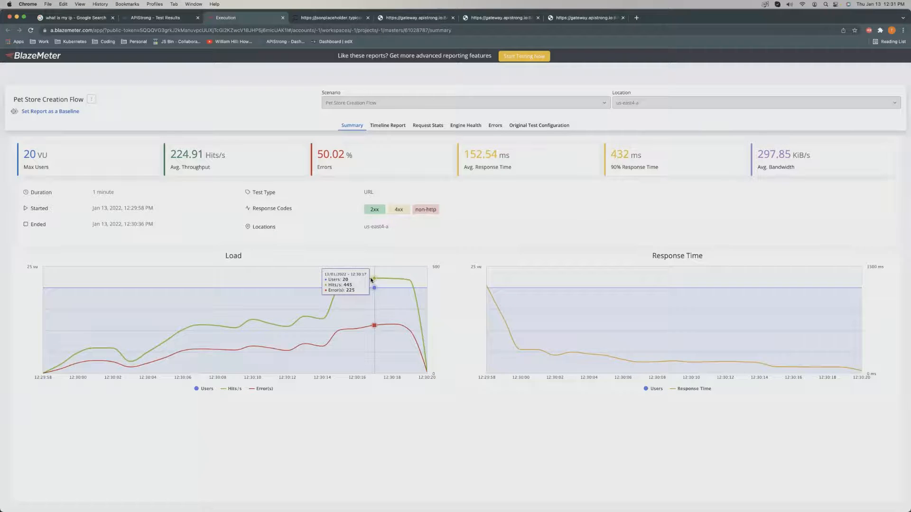
click(387, 125)
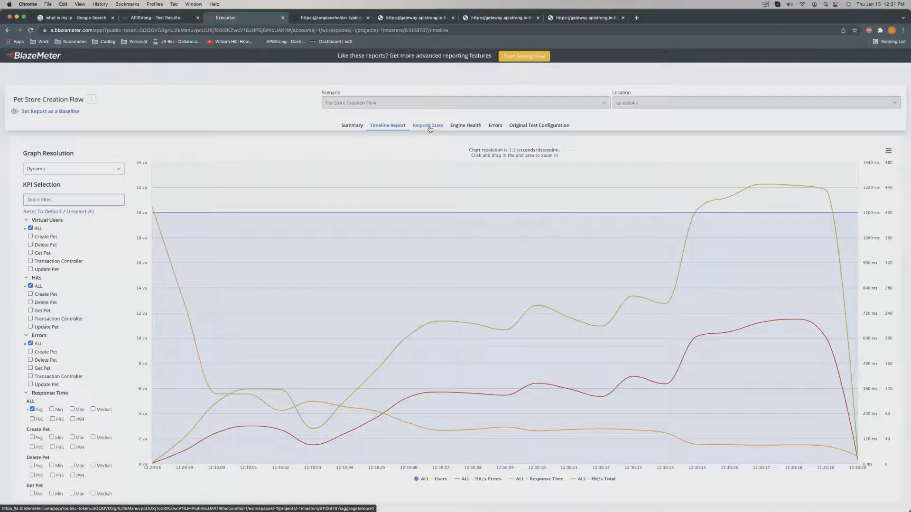
click(430, 126)
click(463, 126)
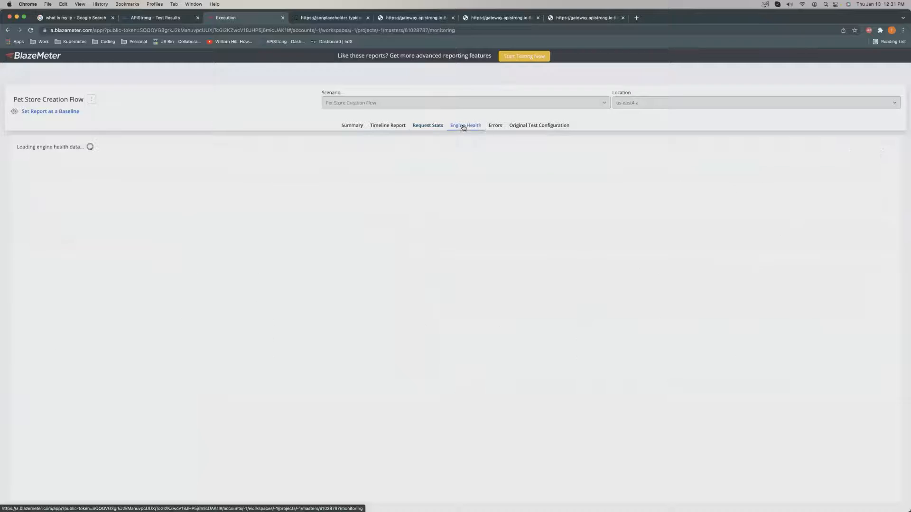
click(496, 126)
click(351, 125)
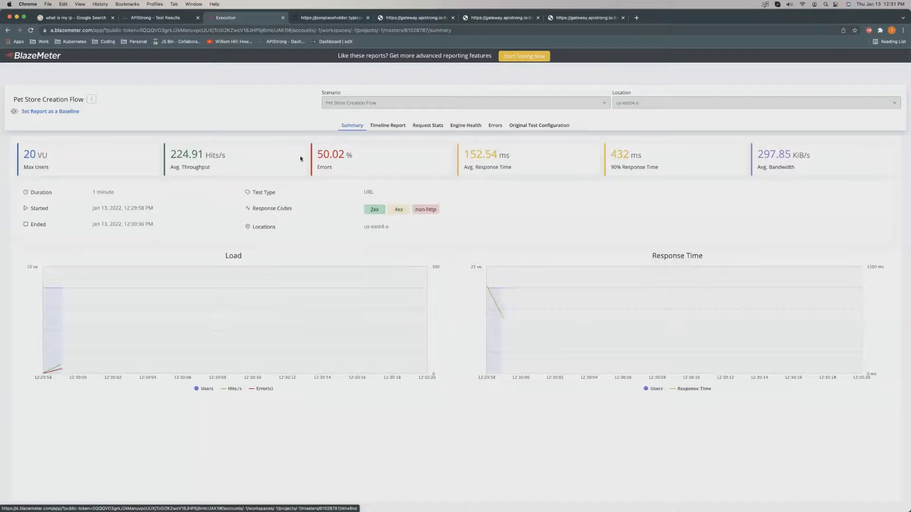
click(143, 17)
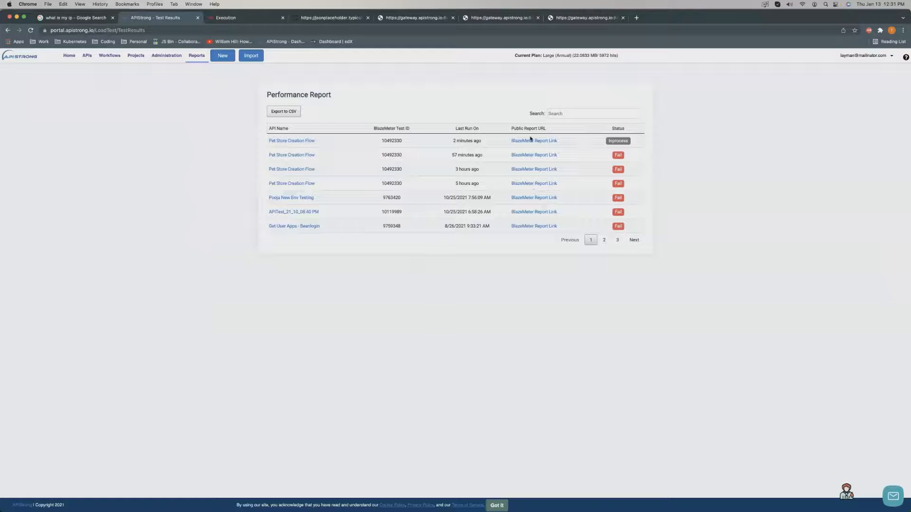
Close the leftover browser tabs and check the latest Pet Store Creation Flow BlazeMeter report.
click(282, 18)
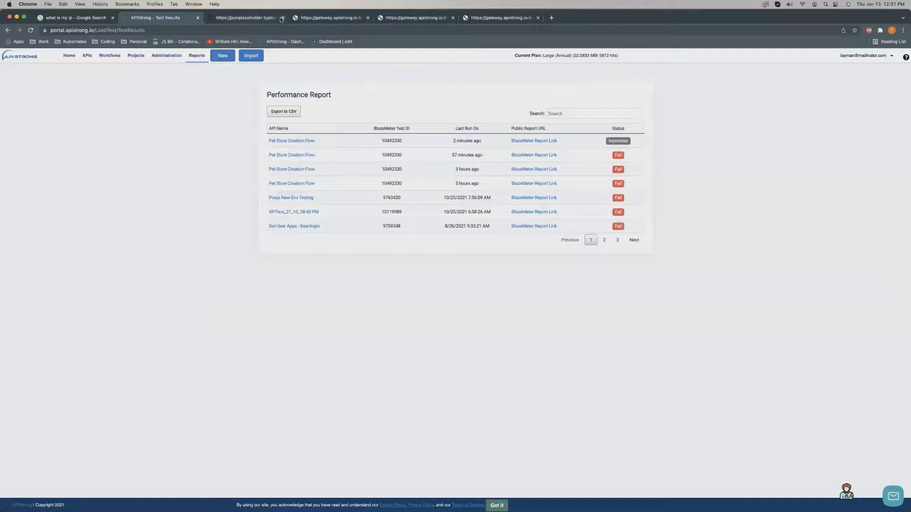
click(281, 18)
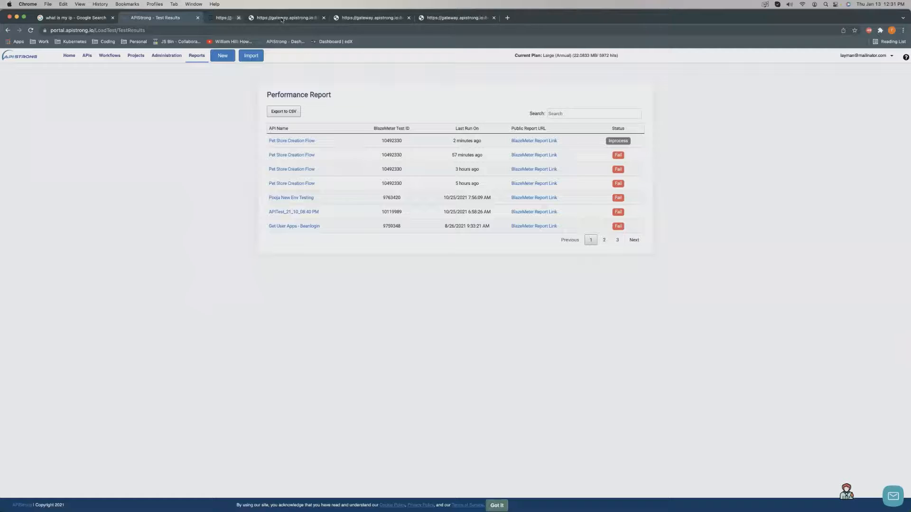
click(282, 18)
click(282, 18)
click(282, 18)
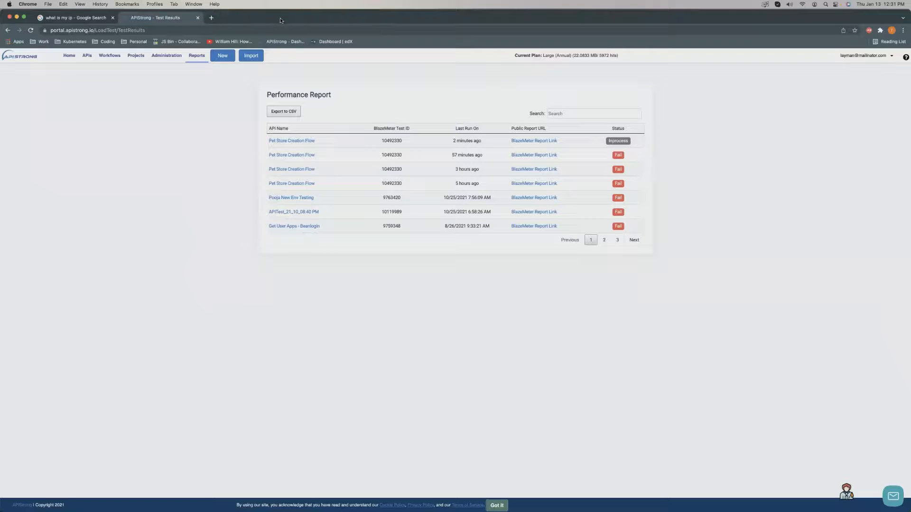
click(112, 18)
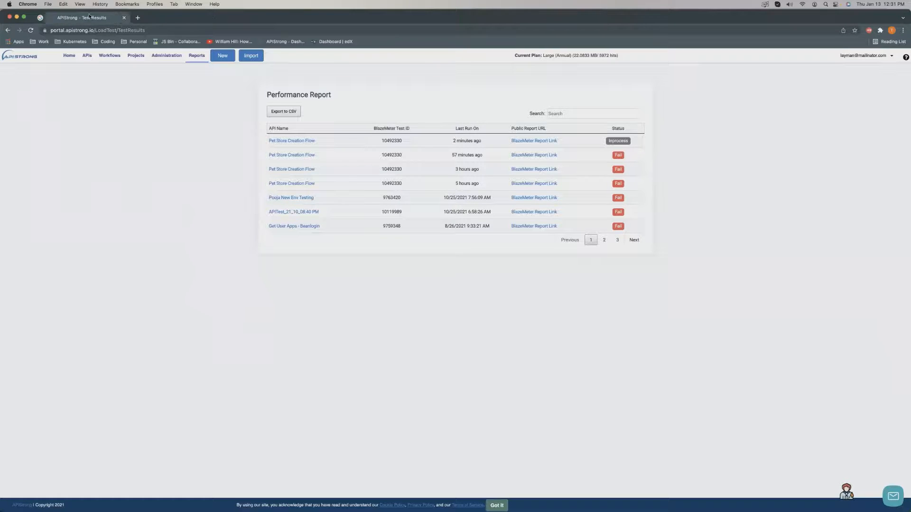
click(536, 141)
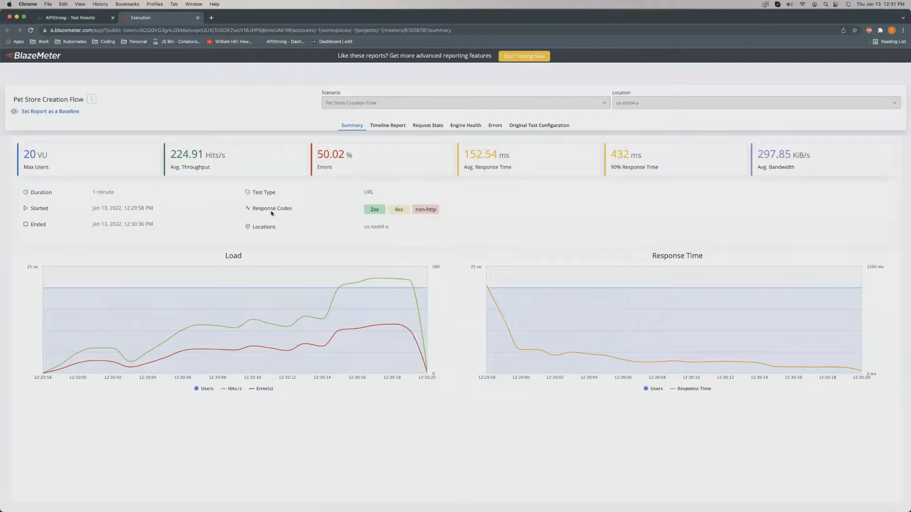
click(67, 16)
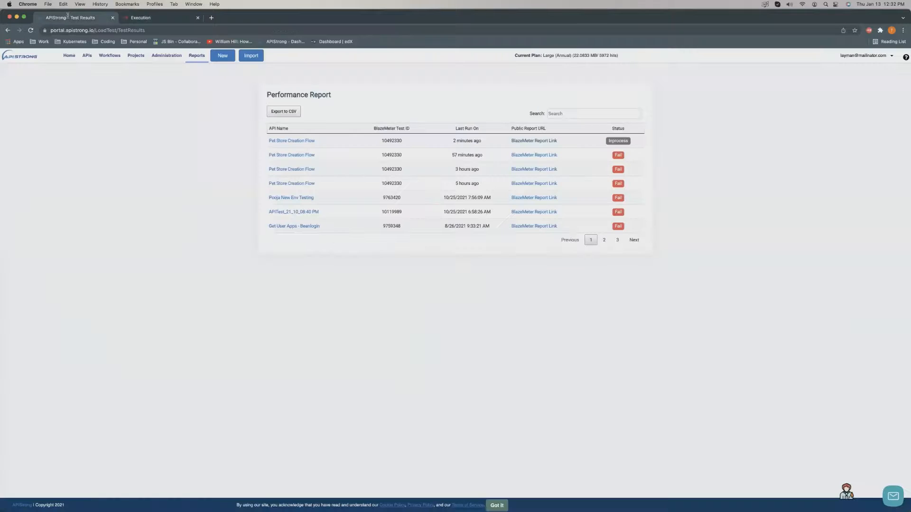
Open the Threat Protection report and its IP Address Range detail, reaching Developers testing users.
click(191, 57)
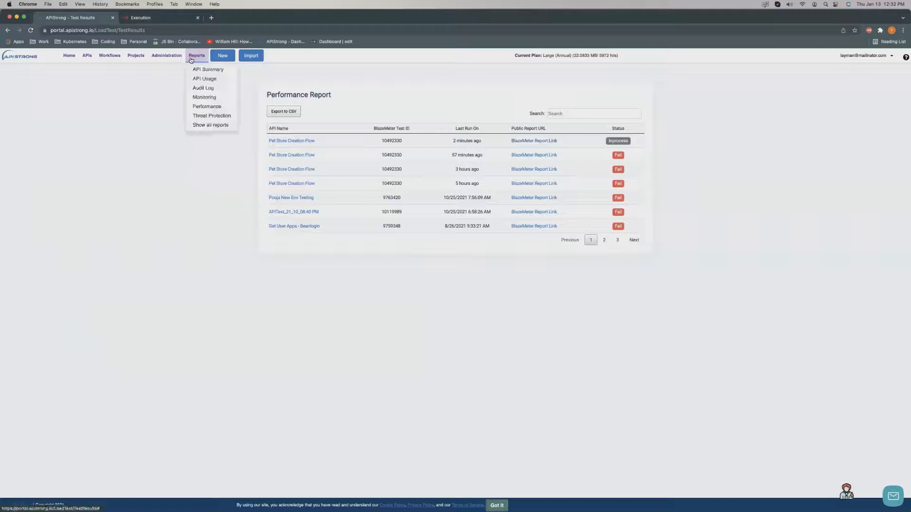
click(209, 117)
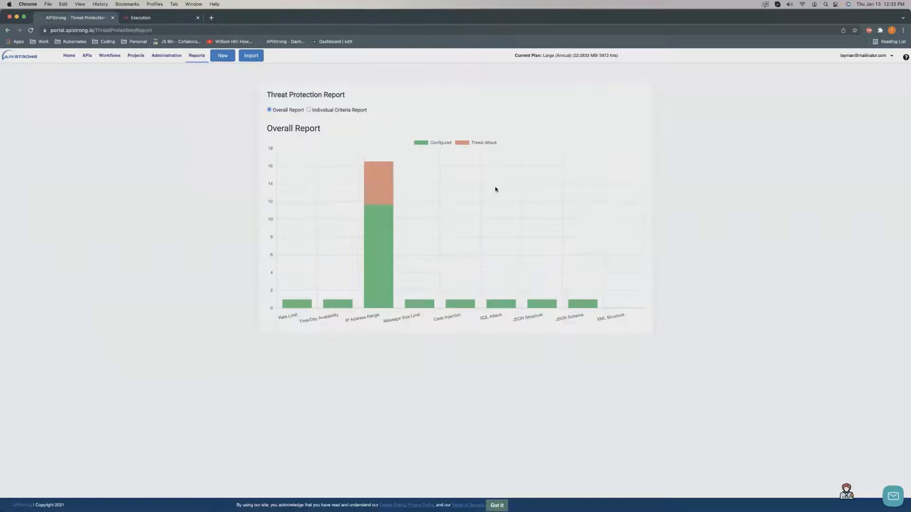
mouse_move(386, 195)
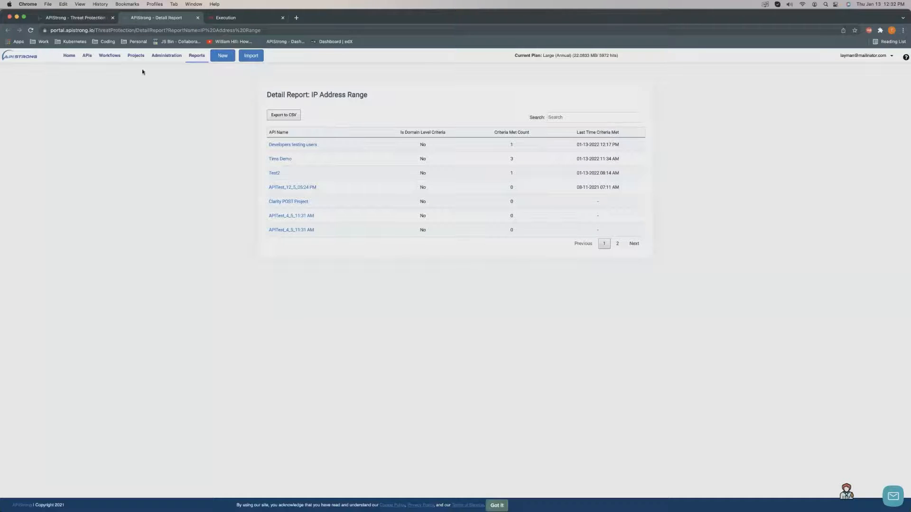
click(197, 56)
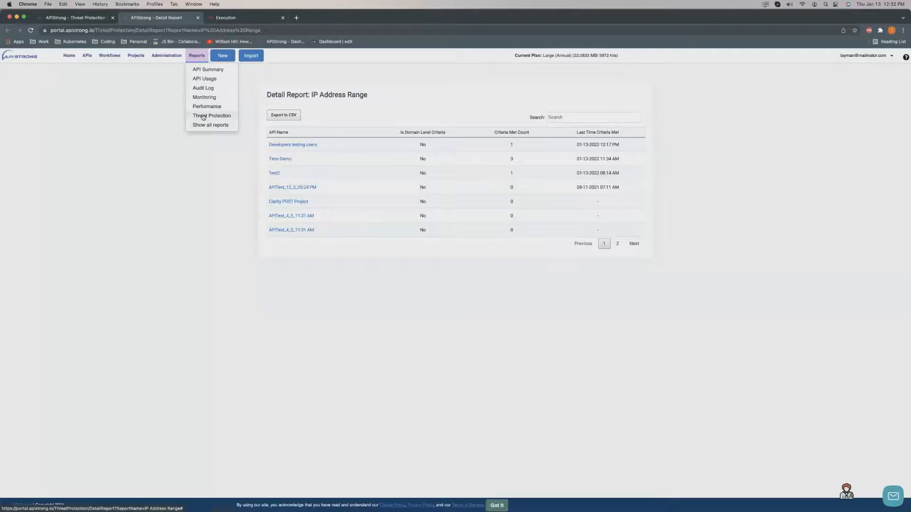
click(212, 116)
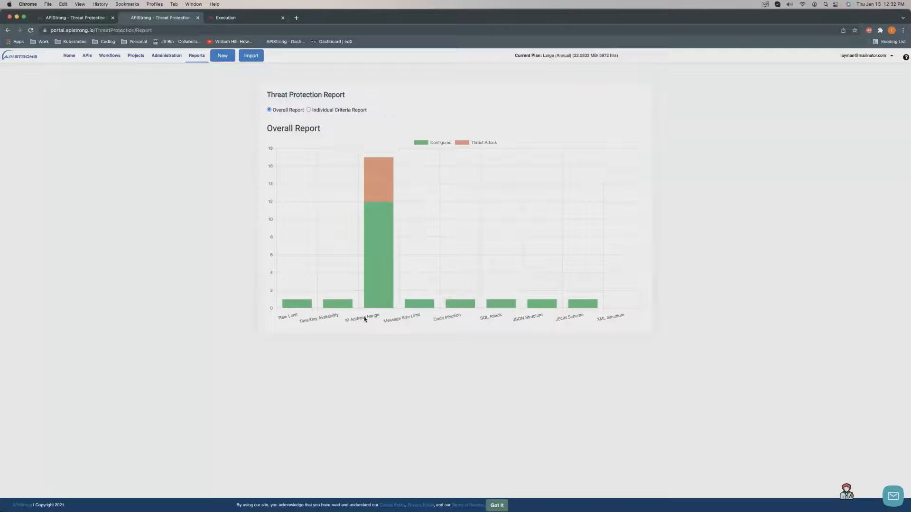
click(377, 186)
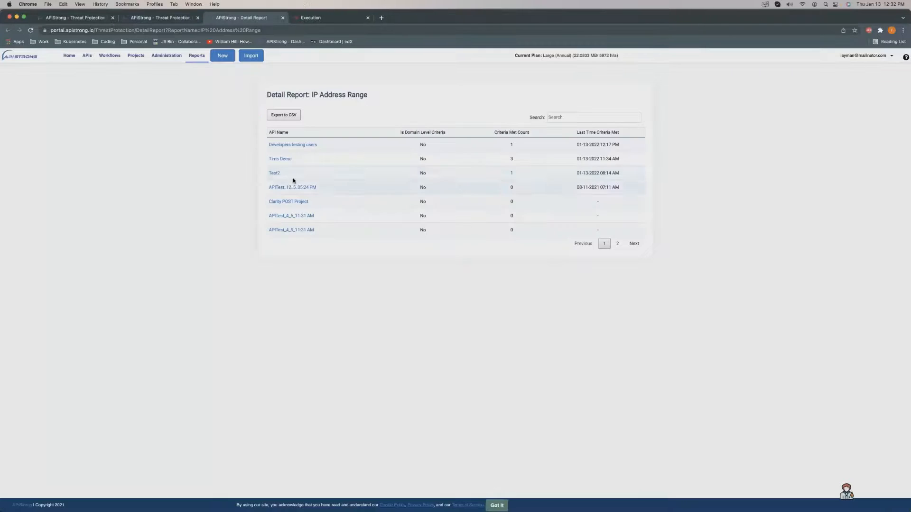
click(294, 146)
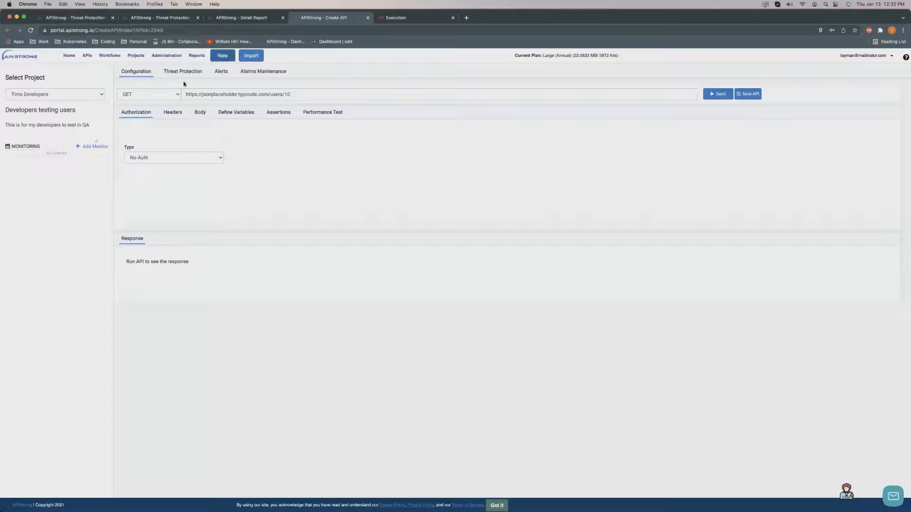
Close the API configuration tab and show reports for all APIs.
click(367, 17)
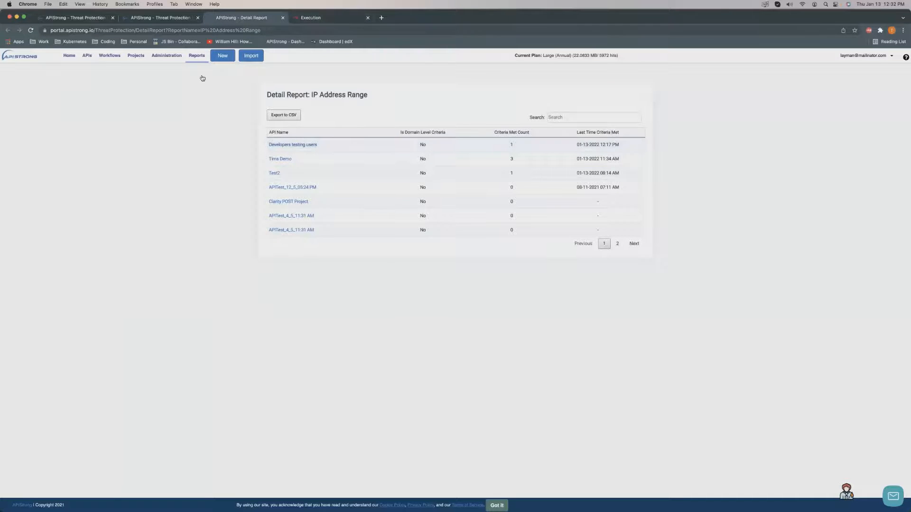
click(196, 56)
click(208, 127)
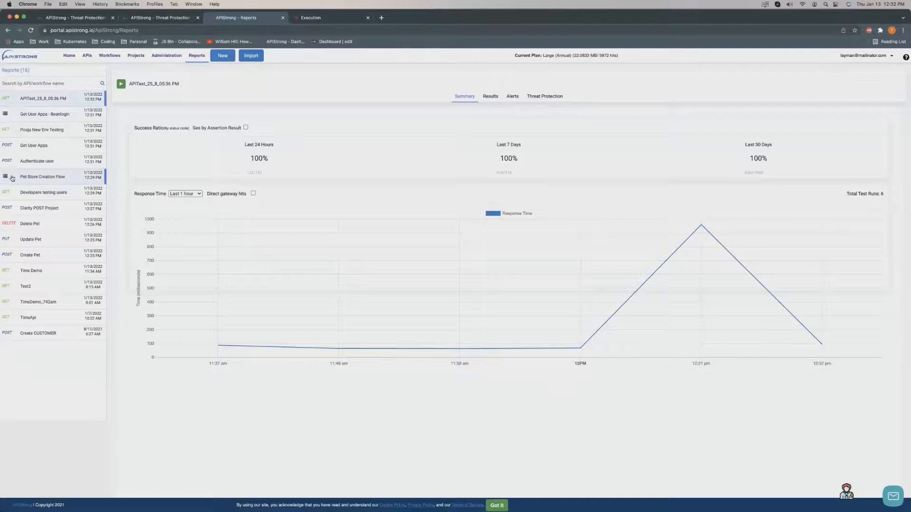
drag(22, 178, 22, 165)
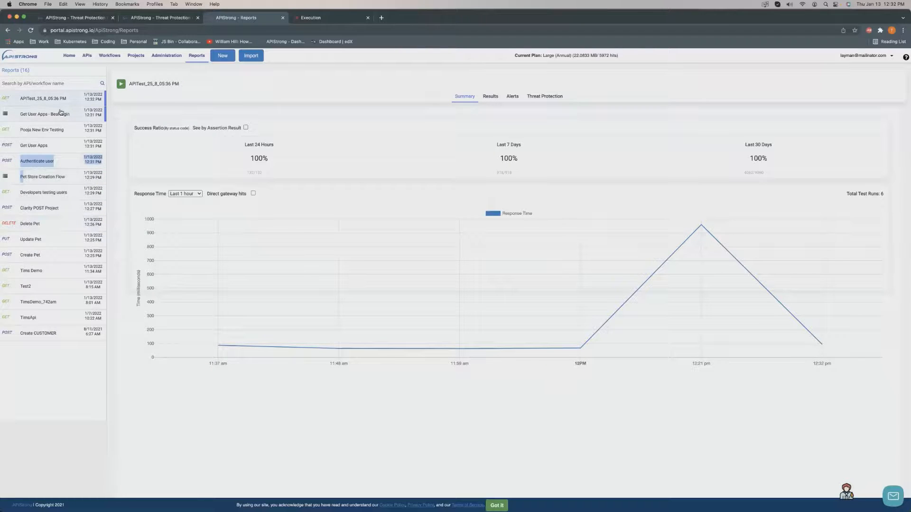
click(20, 70)
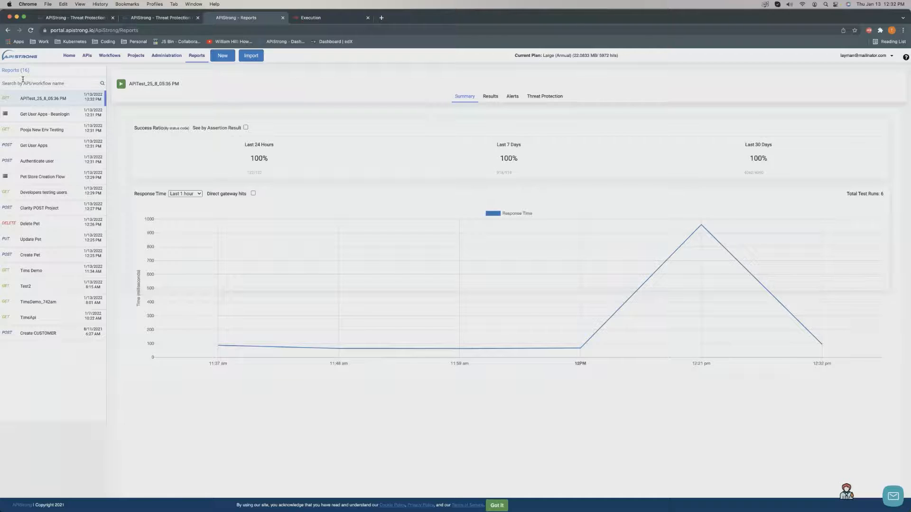
click(23, 80)
text(tim)
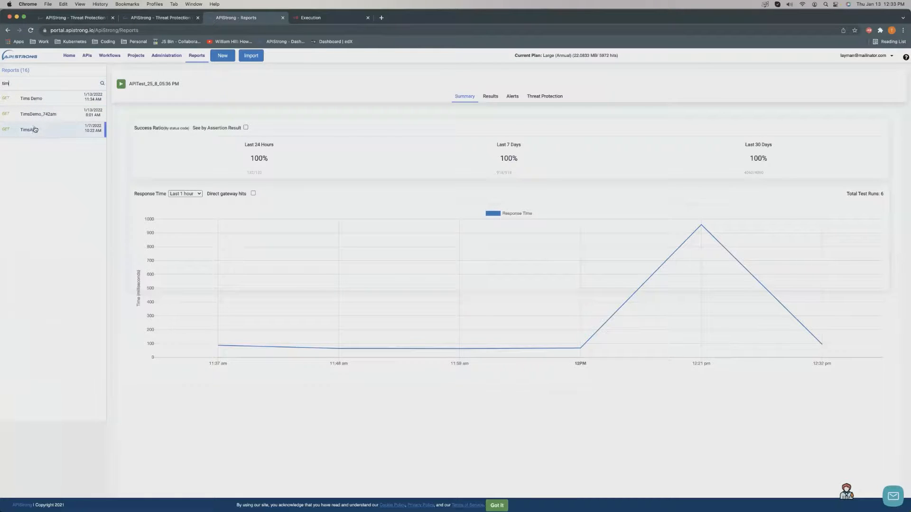
click(41, 101)
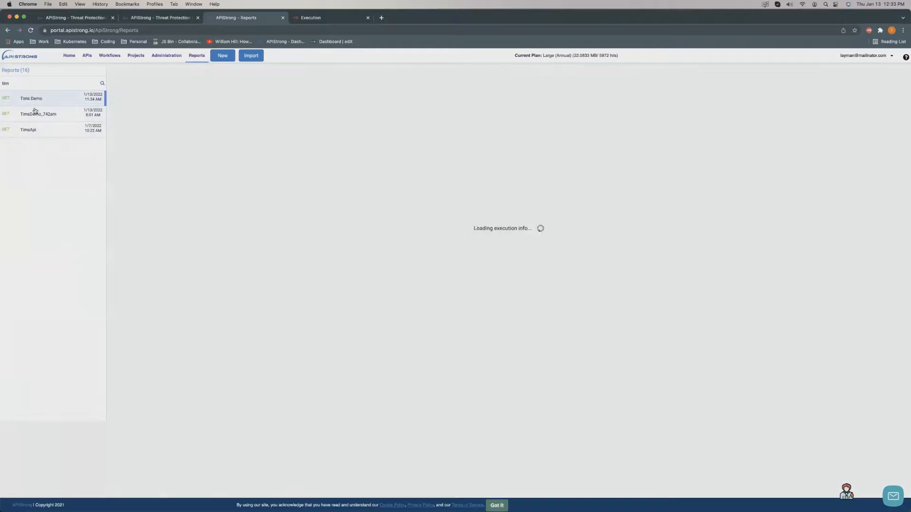
click(28, 130)
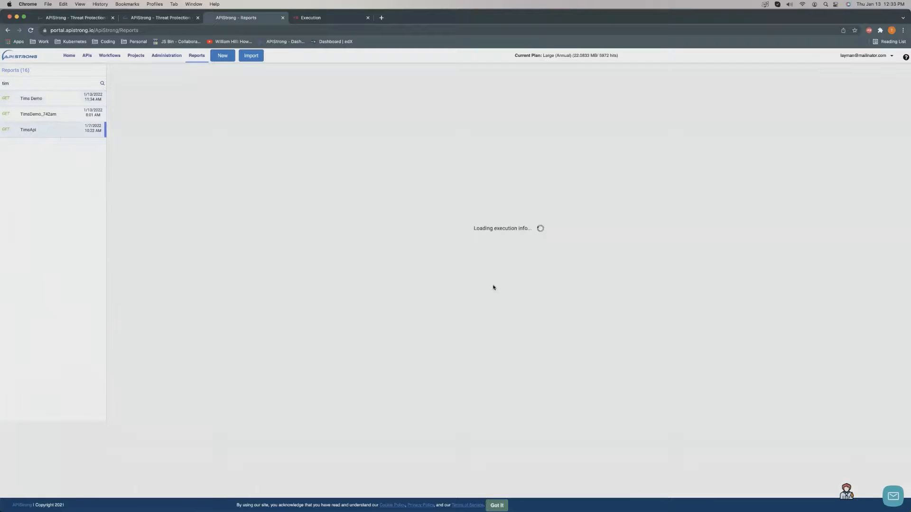
click(47, 115)
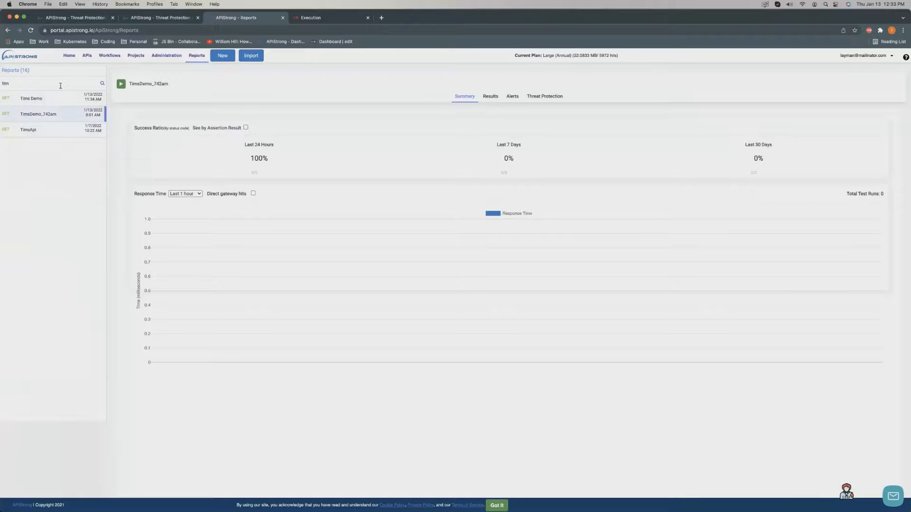
key(BackSpace)
key(BackSpace)
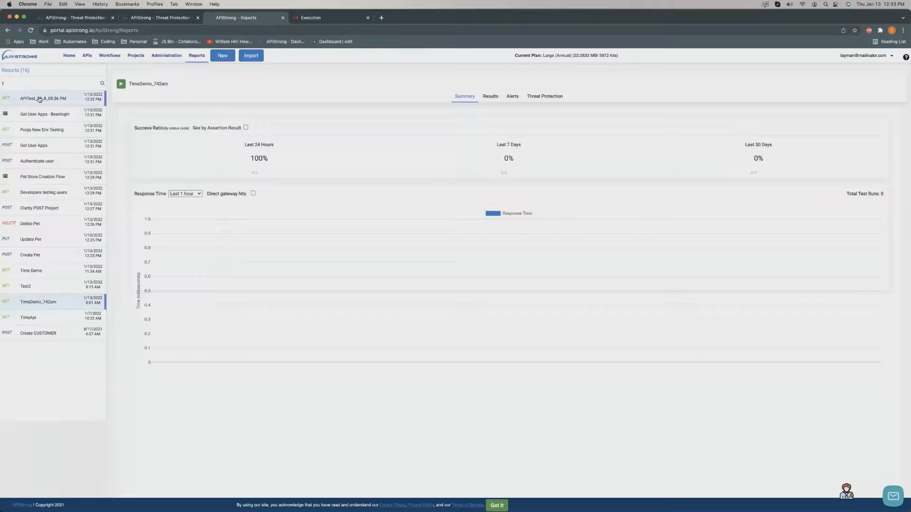
click(22, 99)
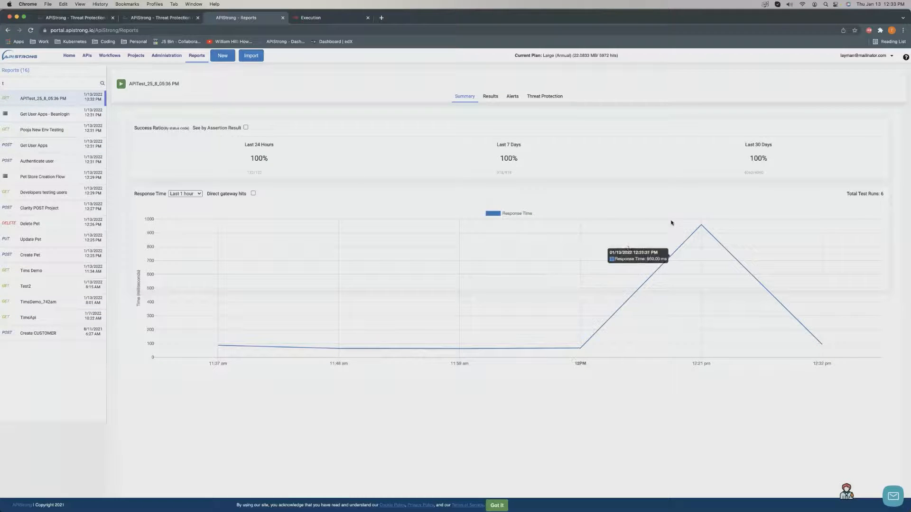
mouse_move(691, 229)
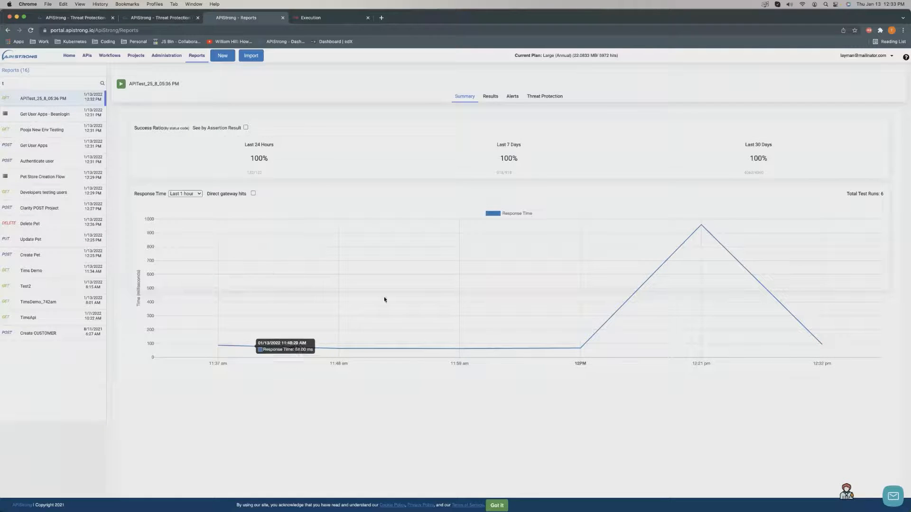
Inspect the latest APITest_25_8_05:36 PM run's passed status-code assertion, then open the TimsApi report.
click(492, 97)
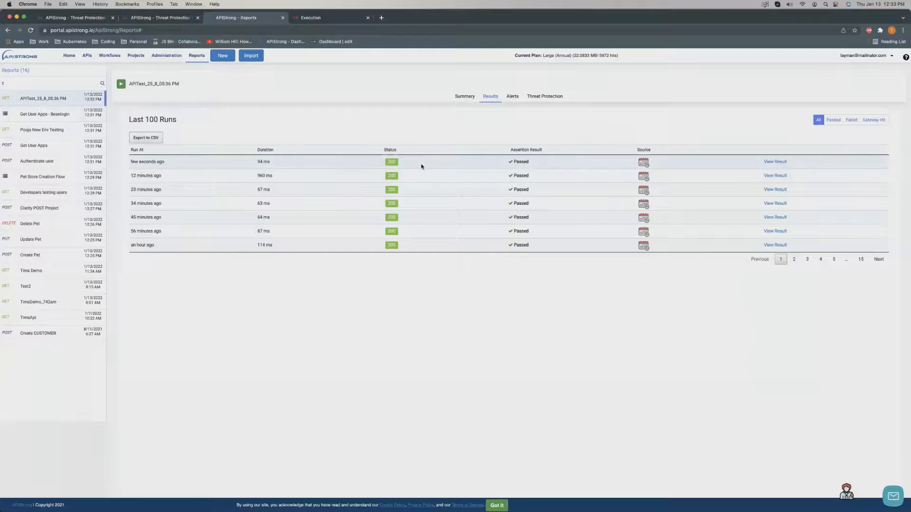
click(775, 163)
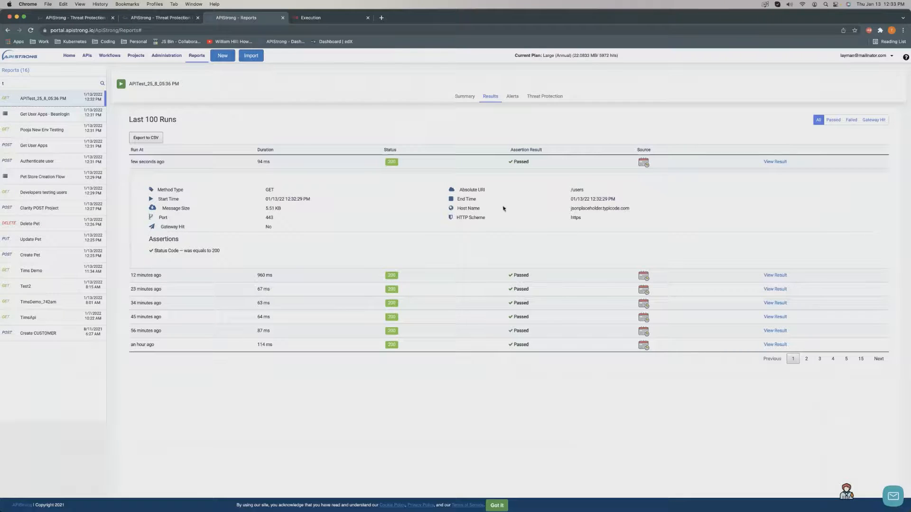
drag(223, 254, 174, 249)
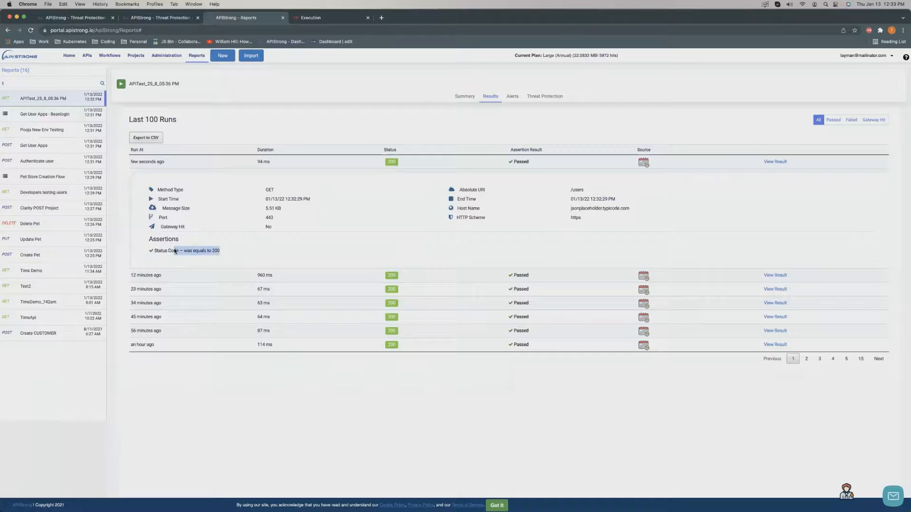
click(60, 322)
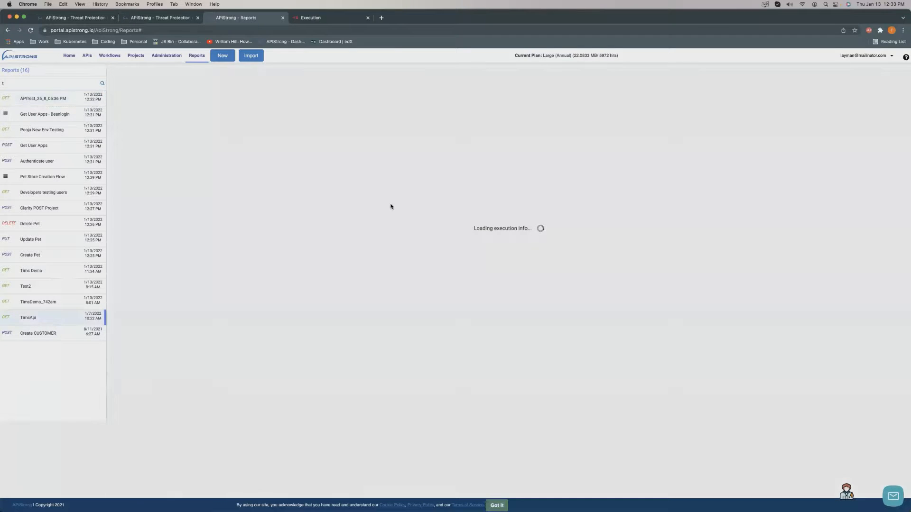
Inspect TimsApi's failed run in the run history and highlight its failed assertion lines.
click(514, 97)
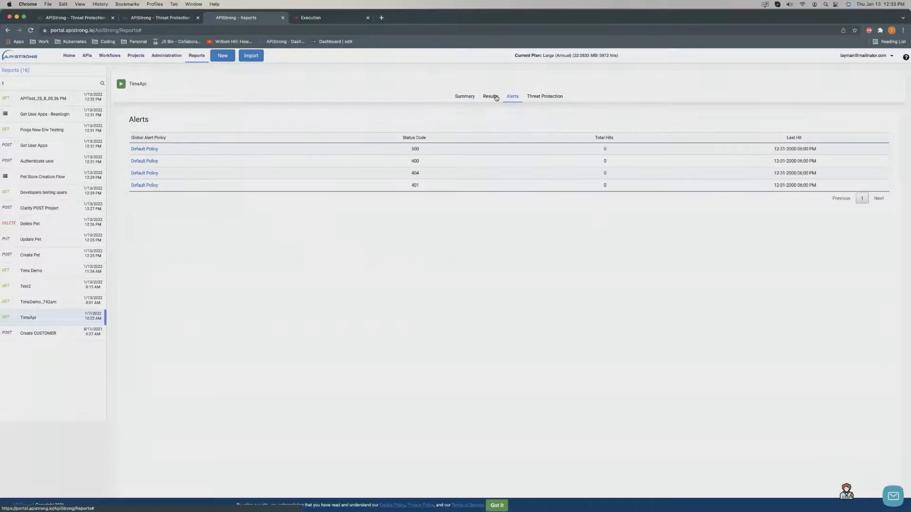
click(496, 98)
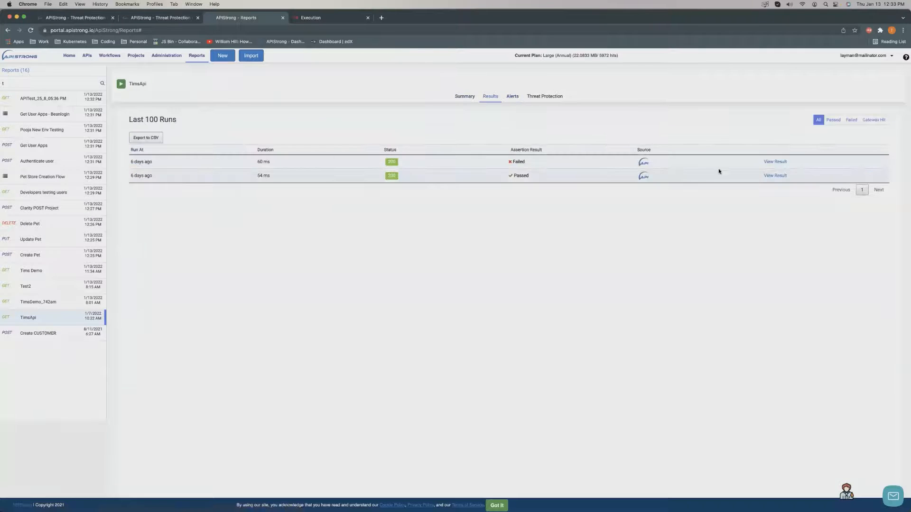
click(769, 162)
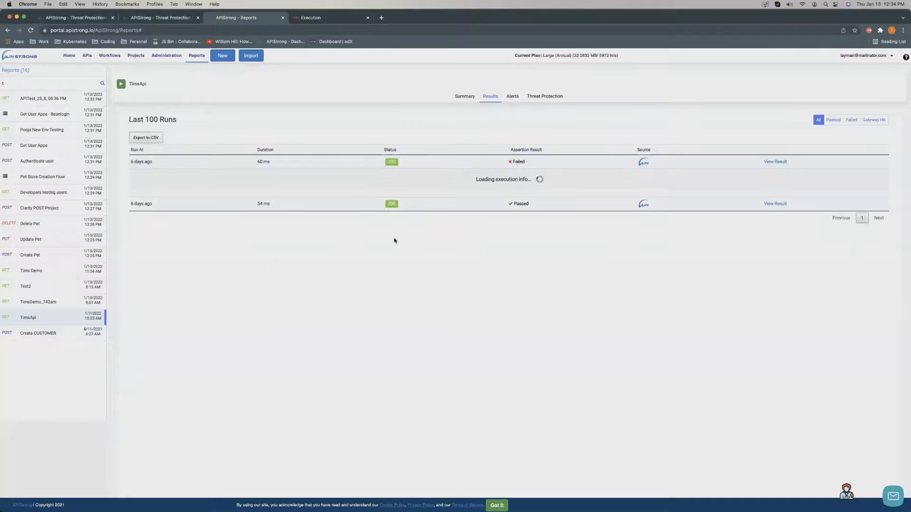
drag(236, 260, 158, 261)
click(158, 261)
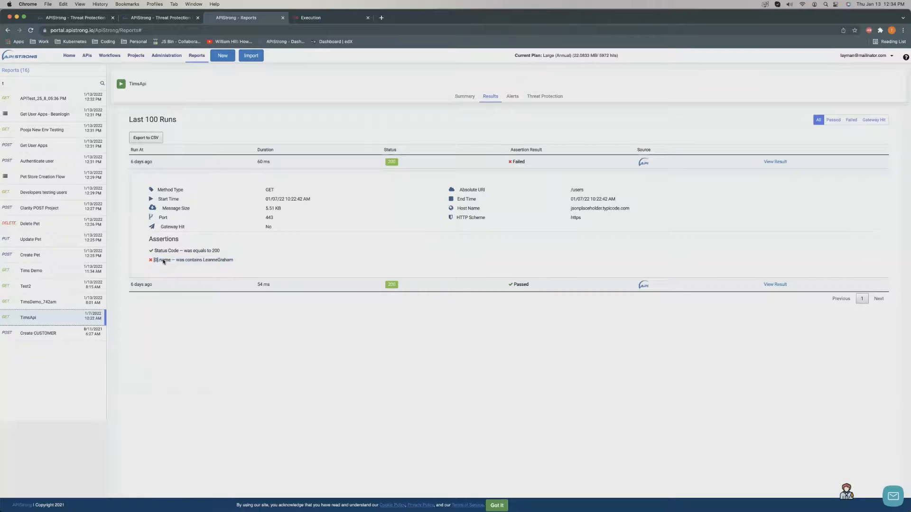
double_click(211, 260)
drag(248, 265, 163, 254)
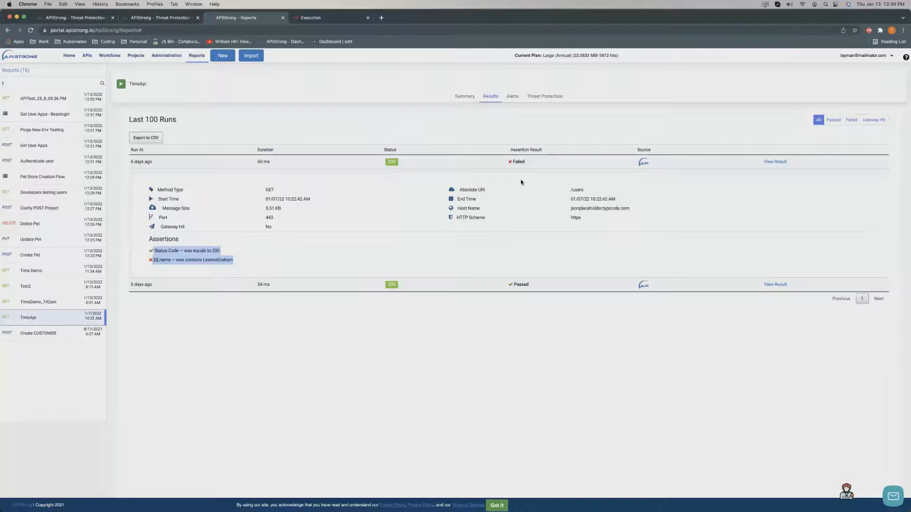
View TimsApi's alerts and threat protection criteria, then open the APITest_25_8_05:36 PM report.
click(512, 96)
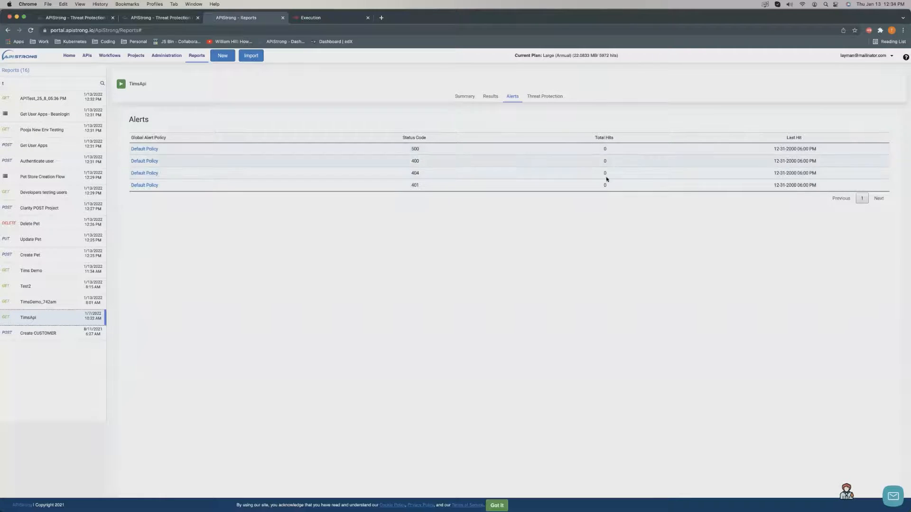
click(530, 96)
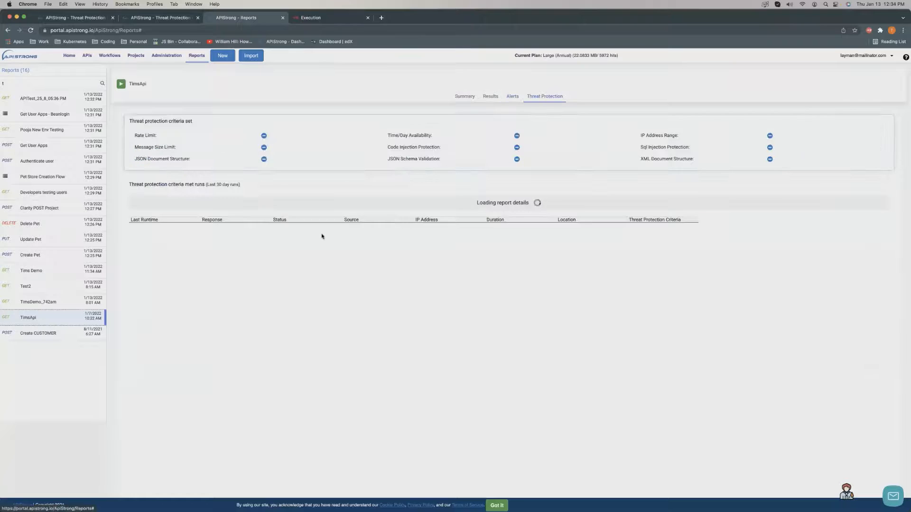
click(51, 98)
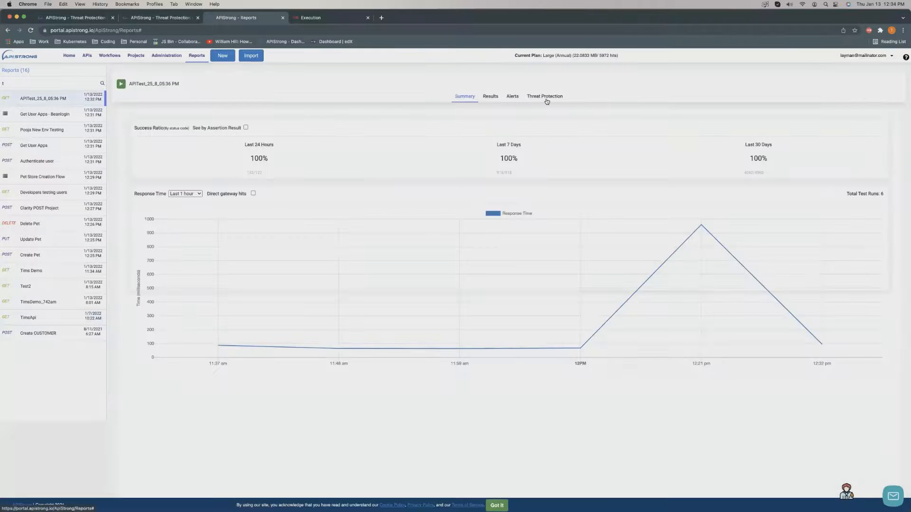
Check APITest_25_8_05:36 PM threat protection, then view BlazeMeter's Pet Store Creation Flow results (20 VU).
click(546, 97)
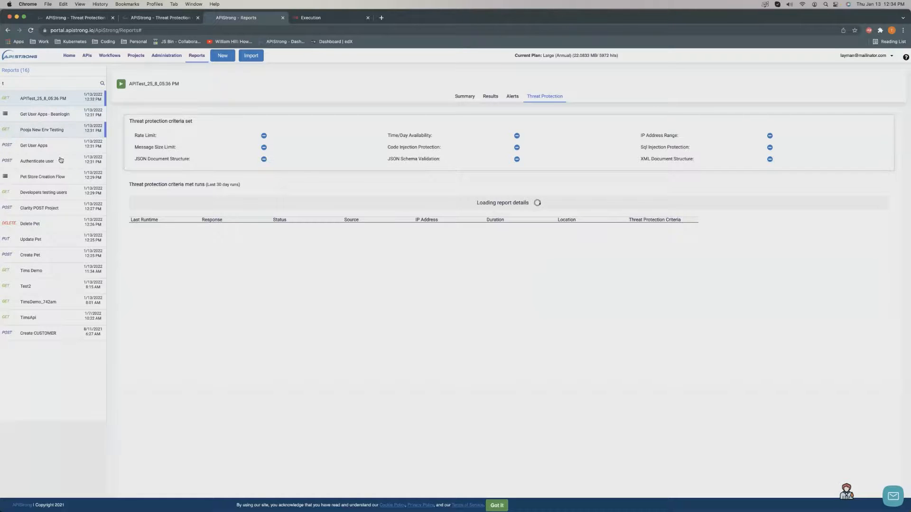
click(58, 102)
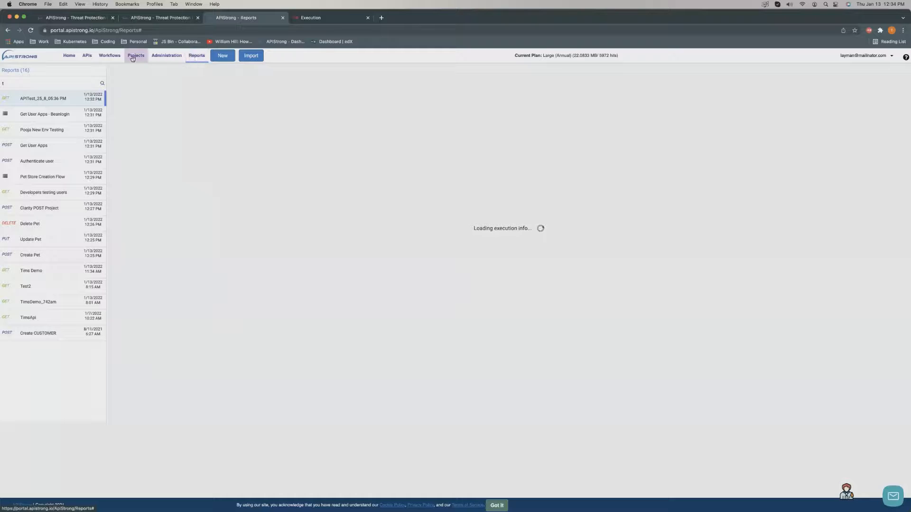
click(89, 57)
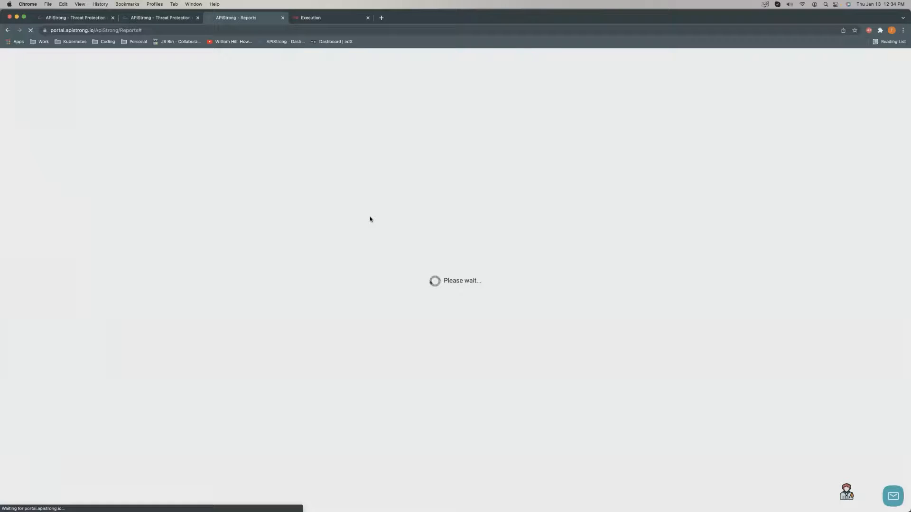
click(328, 18)
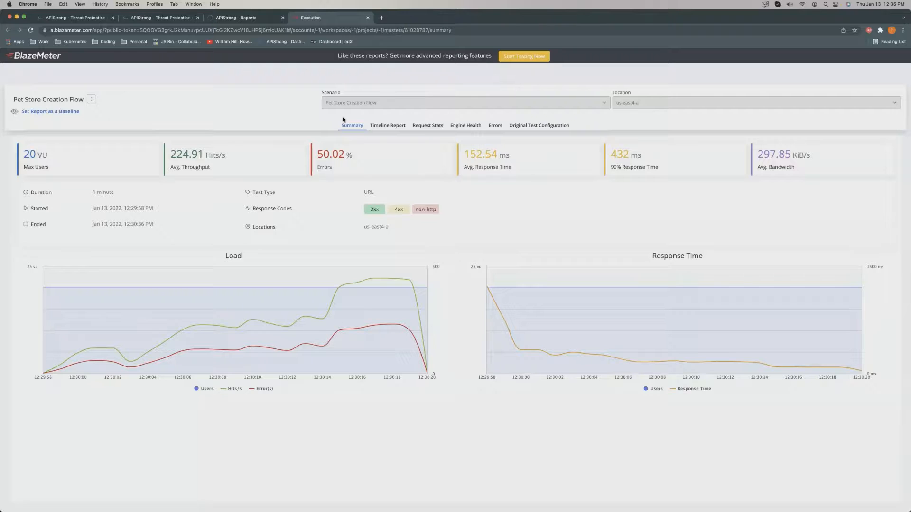
Close the leftover Reports page, glance at report types and New options, then show Import APIs.
click(166, 18)
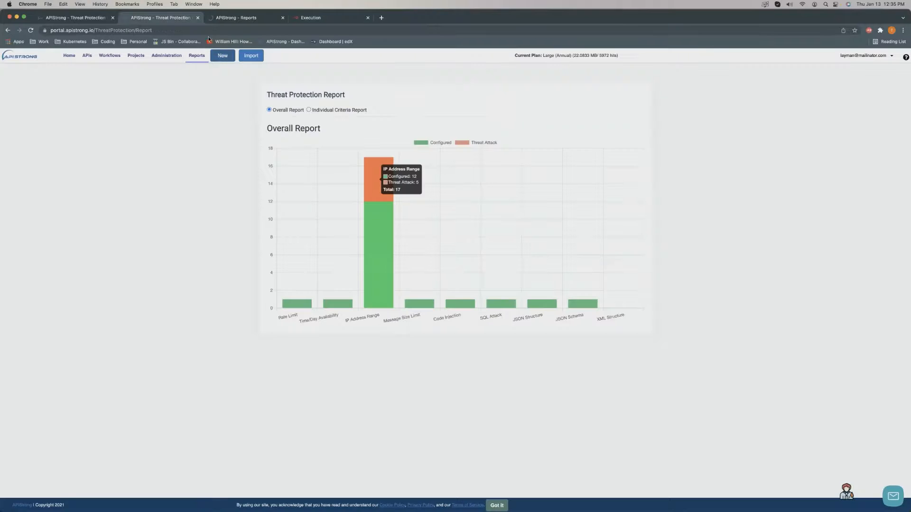
click(282, 18)
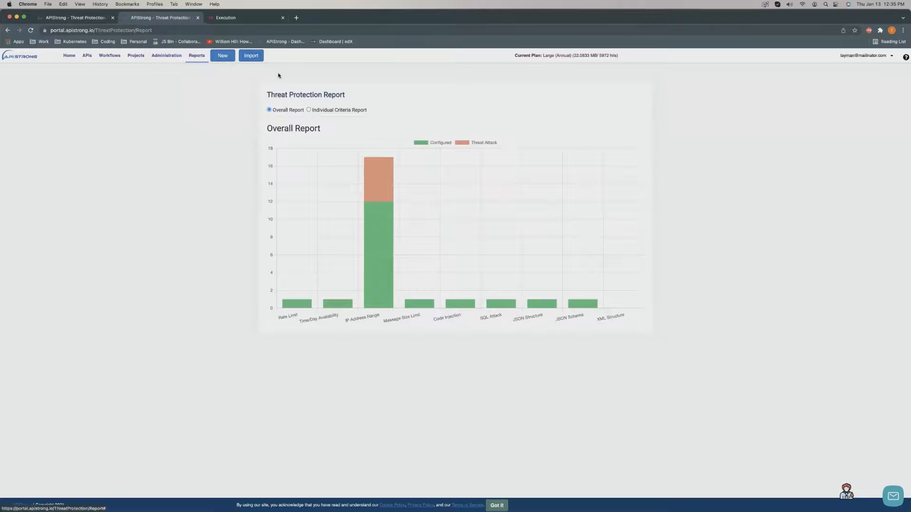
click(196, 56)
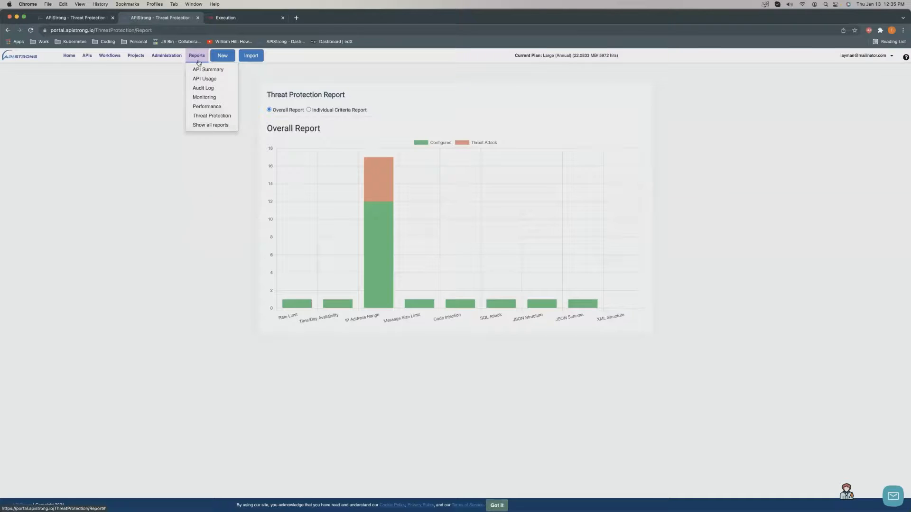
click(163, 195)
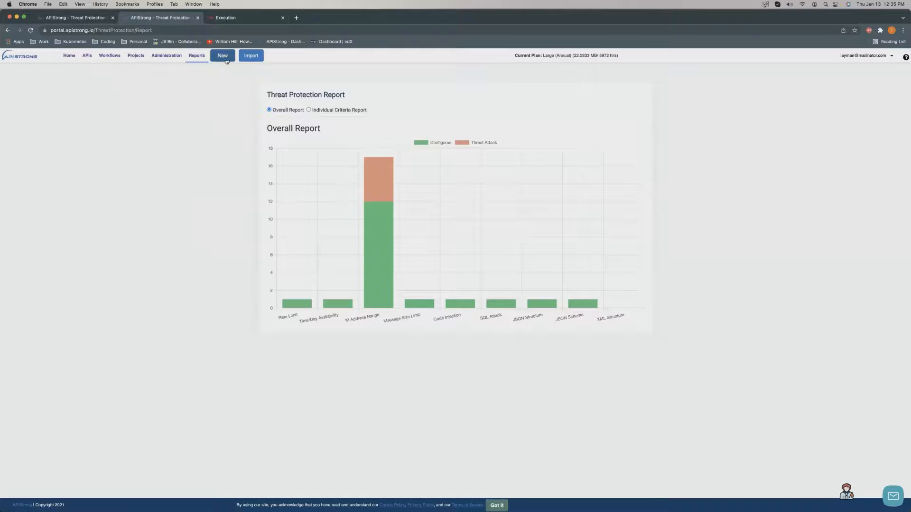
click(226, 59)
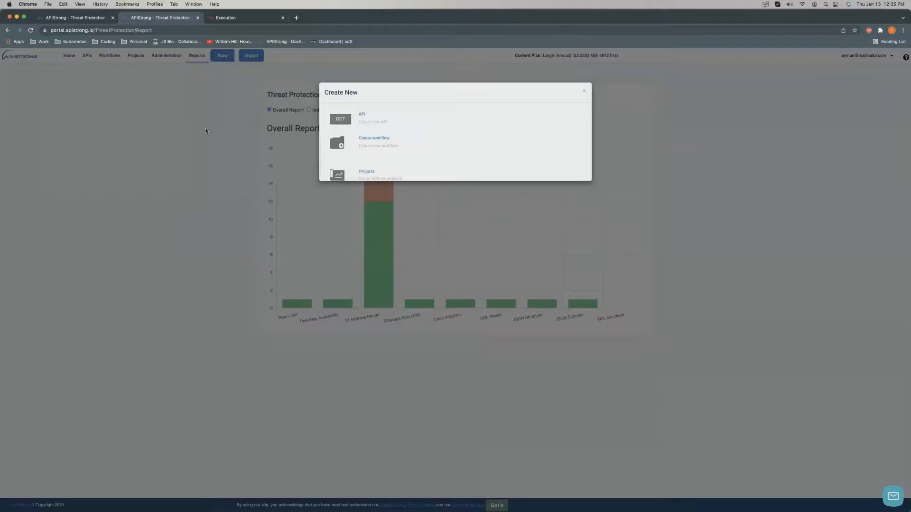
click(584, 90)
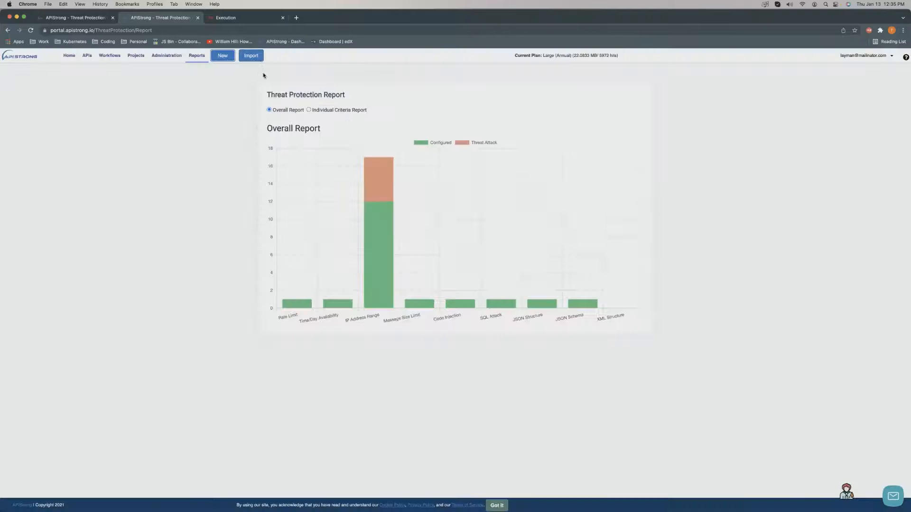
click(256, 58)
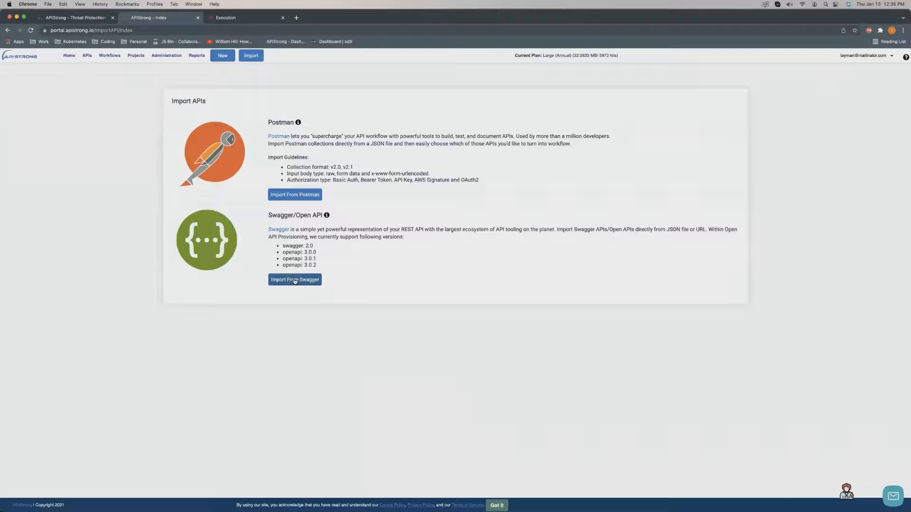
Review the Home dashboard's Recent 5 API Runs and Failed API Runs, then open Developers testing users.
click(69, 56)
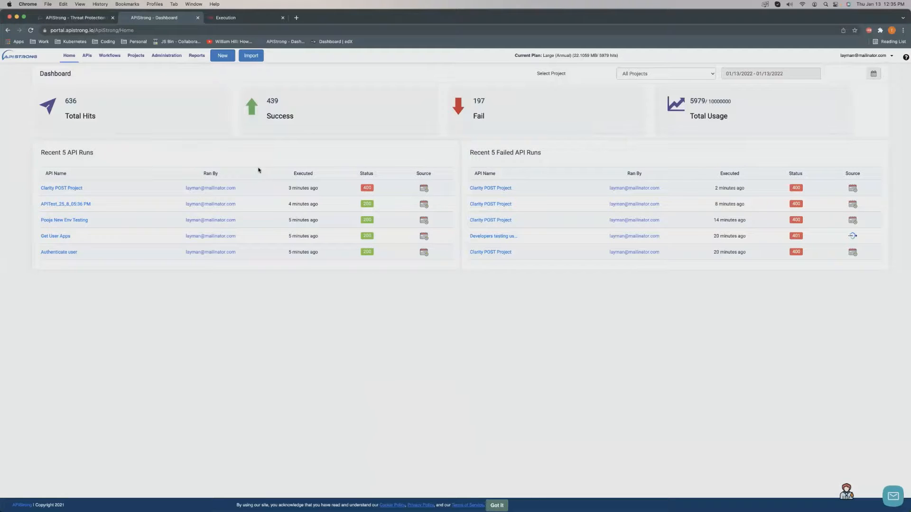
drag(59, 152, 118, 156)
drag(496, 153, 537, 154)
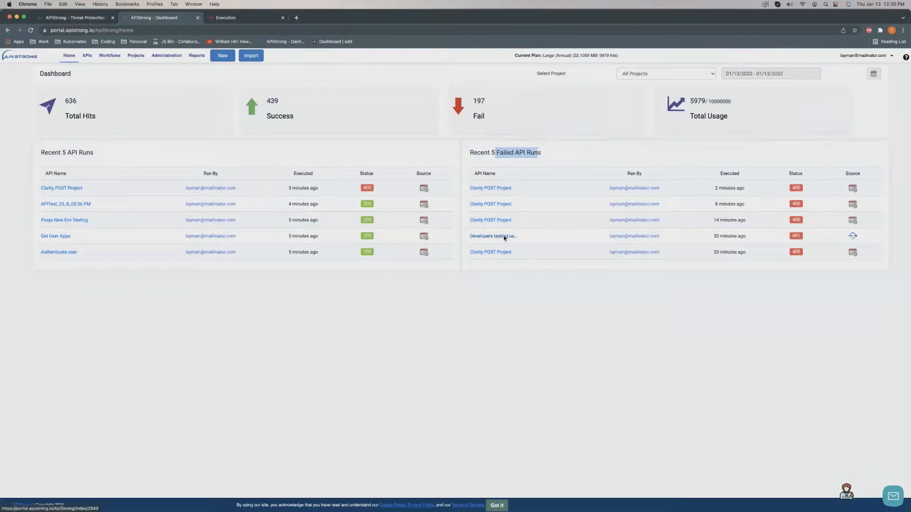
click(795, 235)
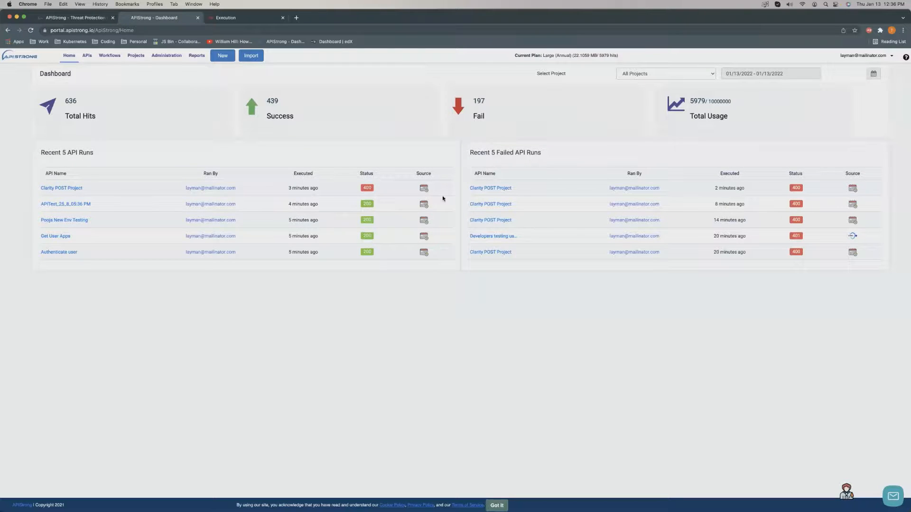
click(503, 239)
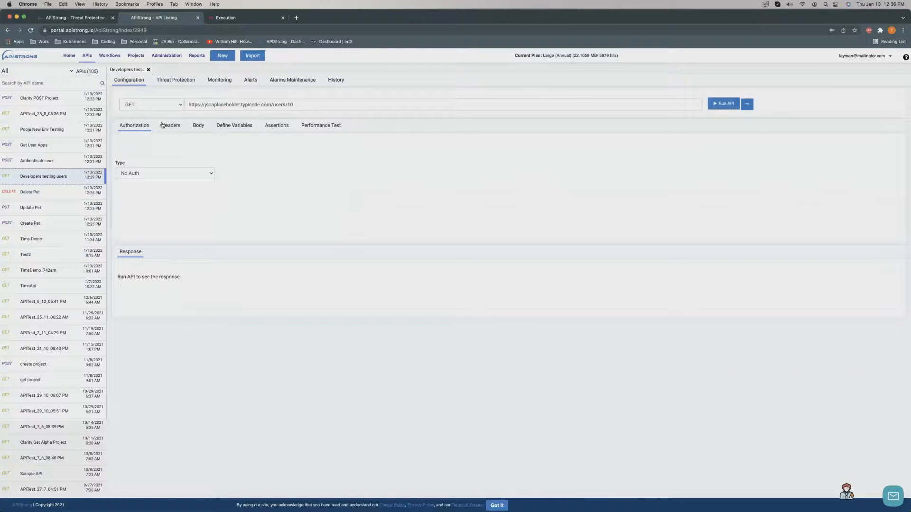
Browse the API's Headers, Body, Define Variables and Authorization tabs, checking variable source options.
click(164, 126)
click(197, 125)
click(234, 125)
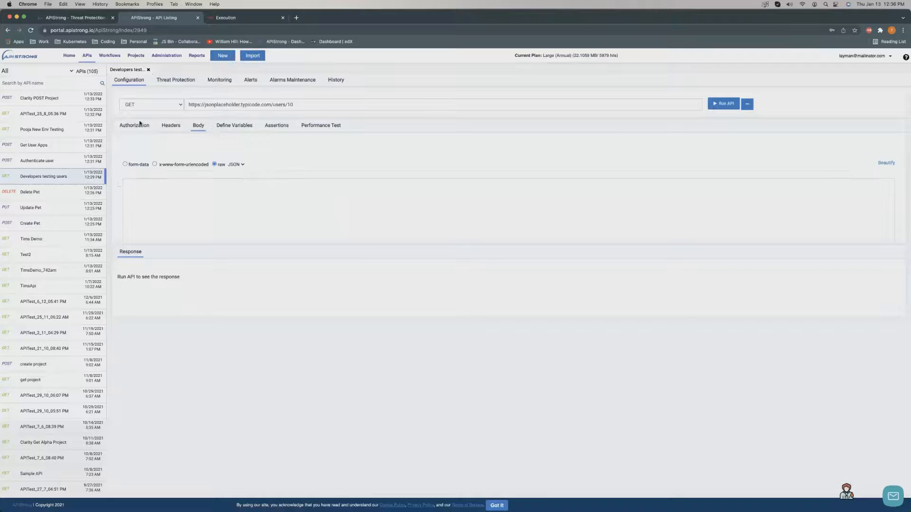
click(135, 127)
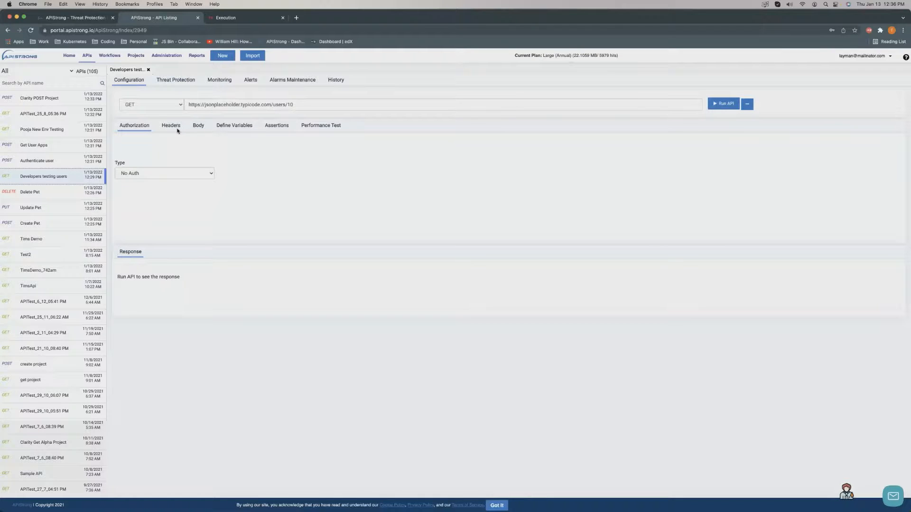
click(200, 127)
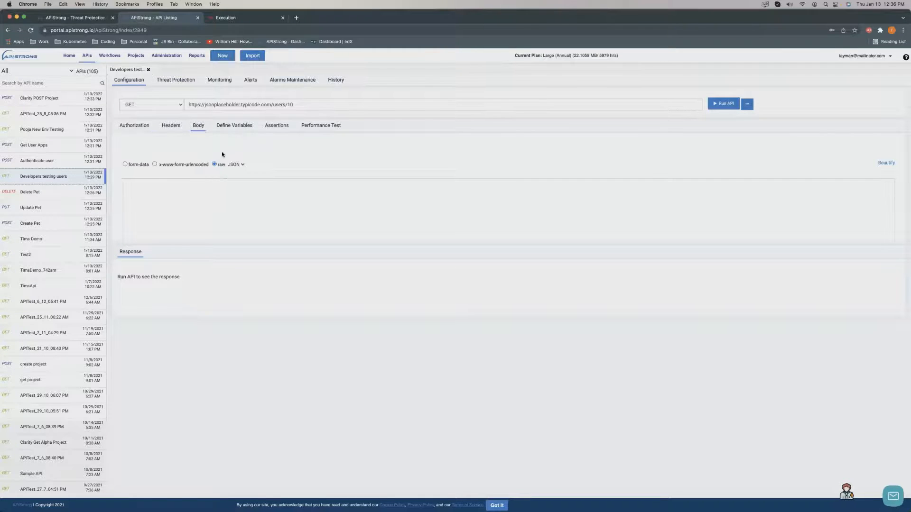
click(173, 128)
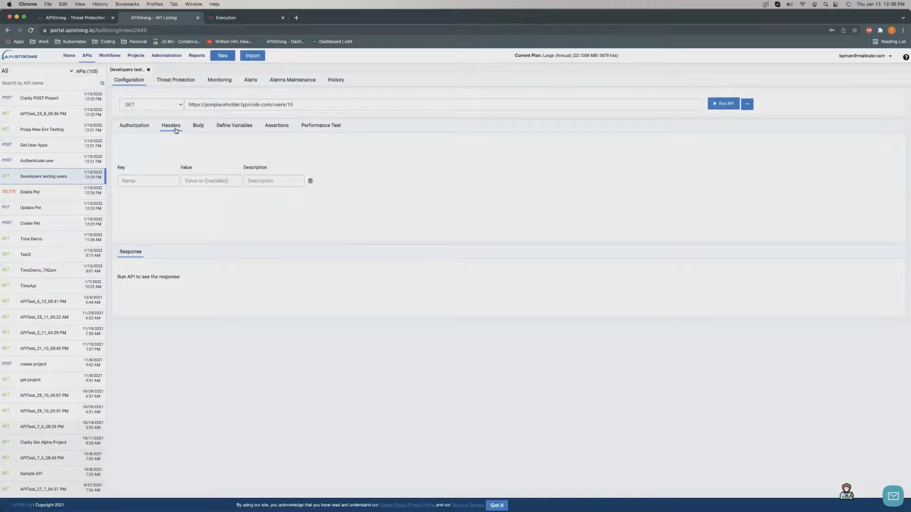
click(244, 127)
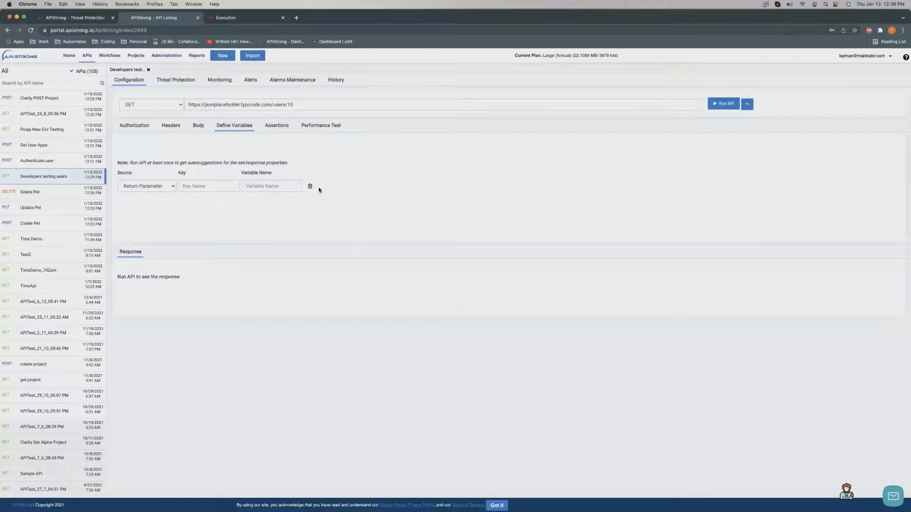
click(176, 186)
click(211, 186)
click(211, 187)
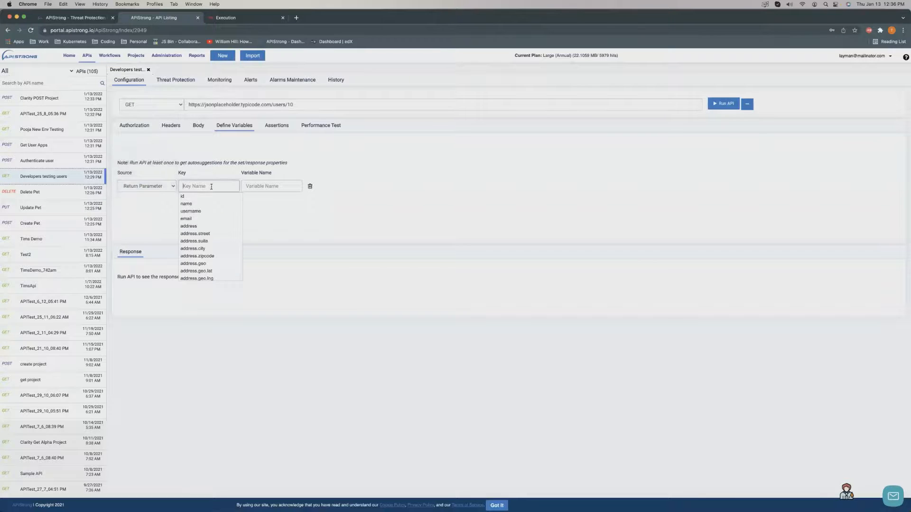
scroll(211, 207, down, 2)
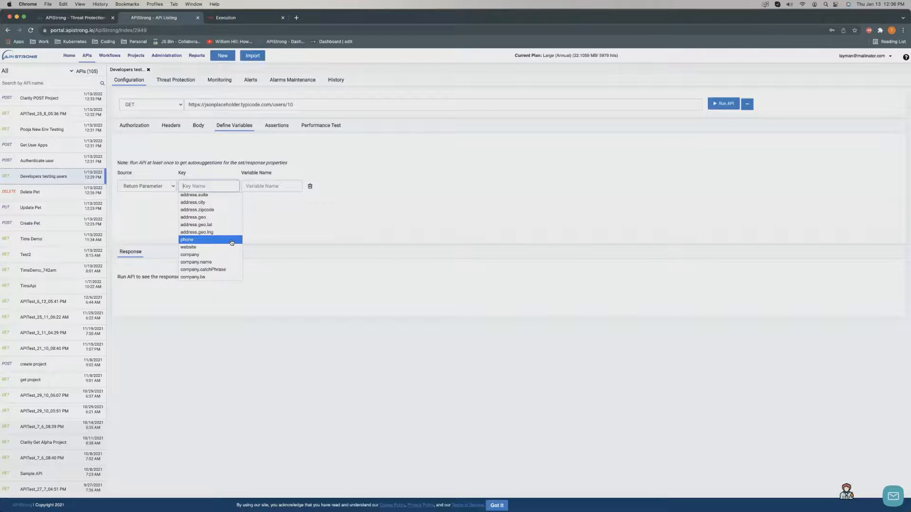
scroll(234, 233, up, 2)
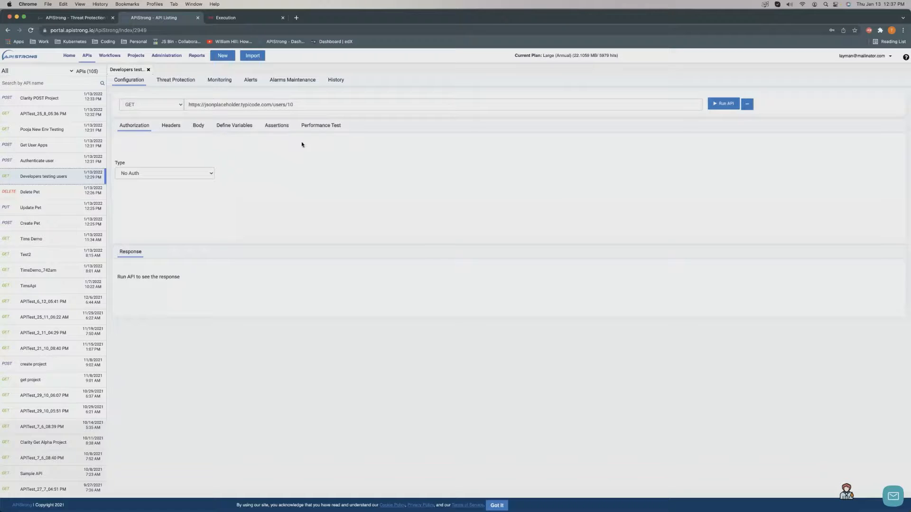
Enter 10 as the third assertion's value, remove extra assertion rows, then view Performance Test load settings.
click(281, 127)
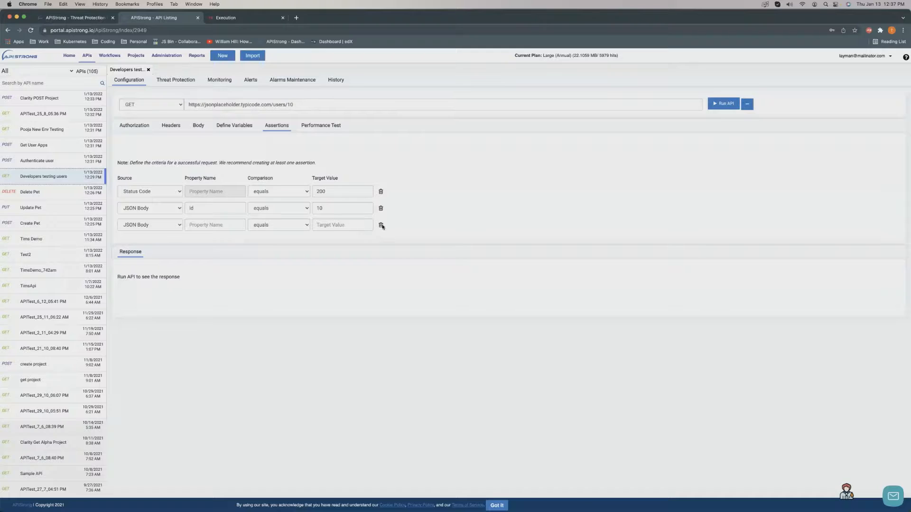
click(353, 225)
text(10)
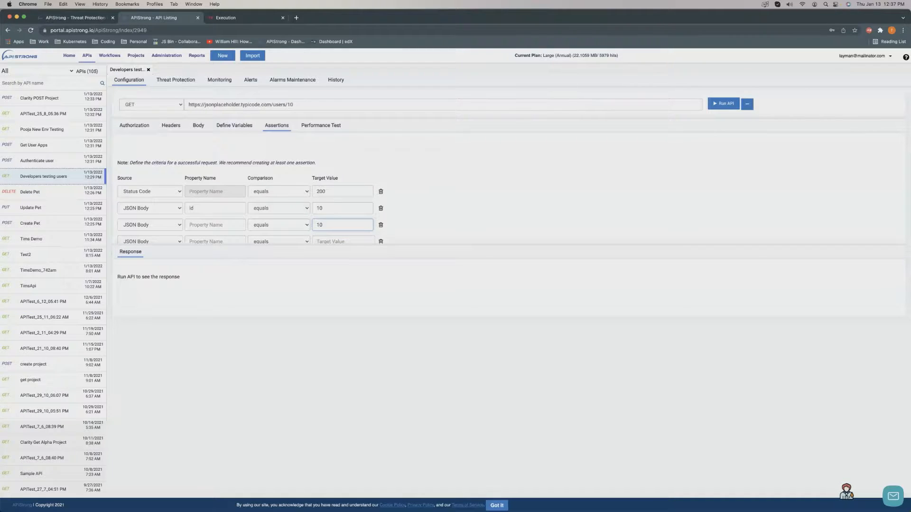
click(563, 211)
click(380, 242)
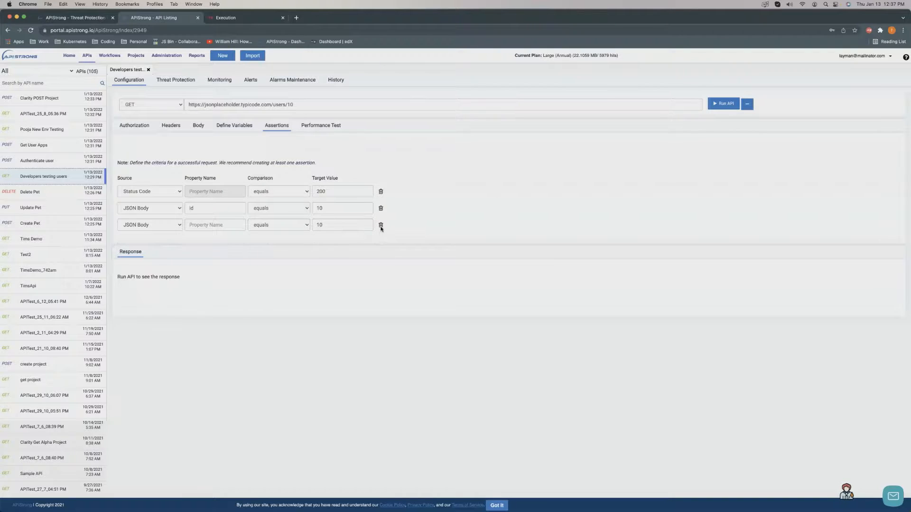
click(380, 226)
click(327, 125)
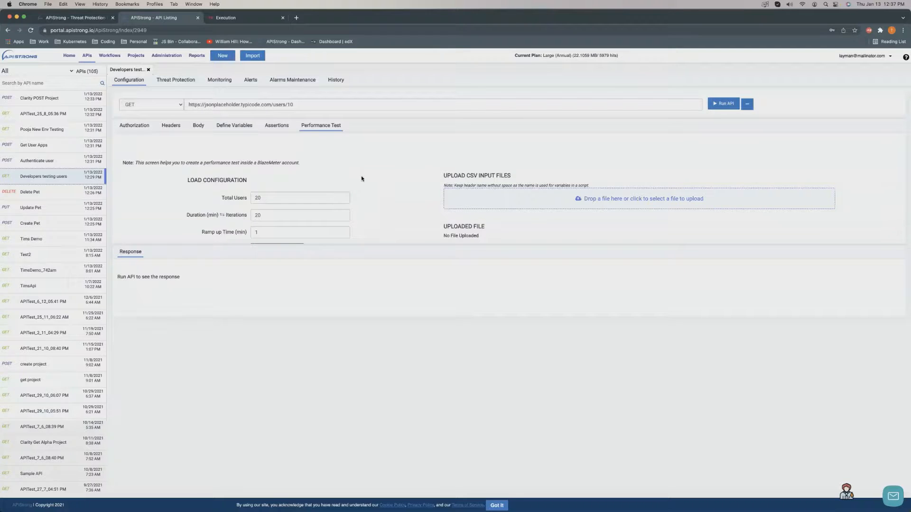
Toggle the SQL Injection Protection options (Oracle exploits, URL path, Body) off again and collapse the section.
click(172, 80)
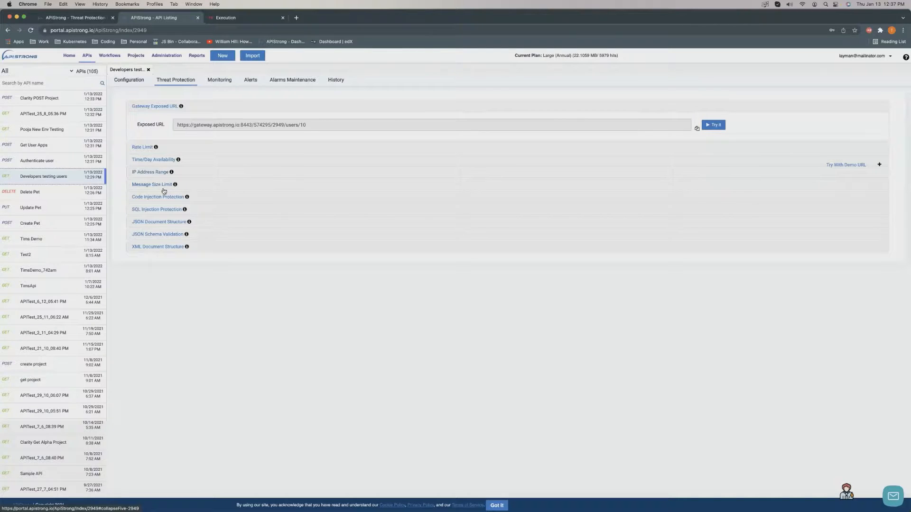
click(169, 209)
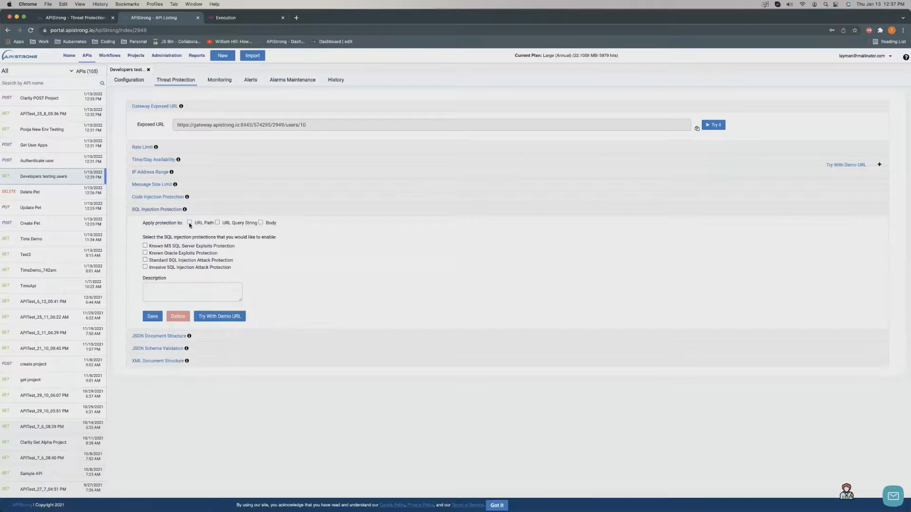
click(146, 254)
click(190, 223)
click(260, 222)
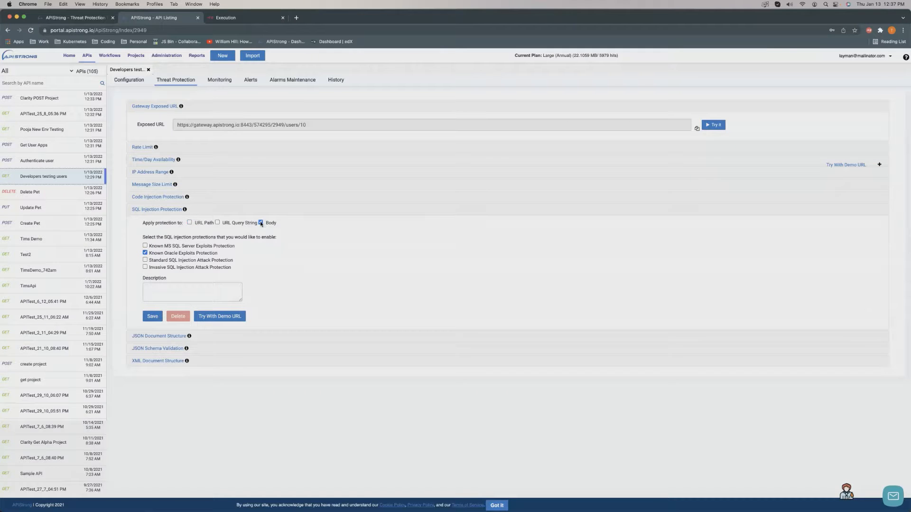
click(146, 253)
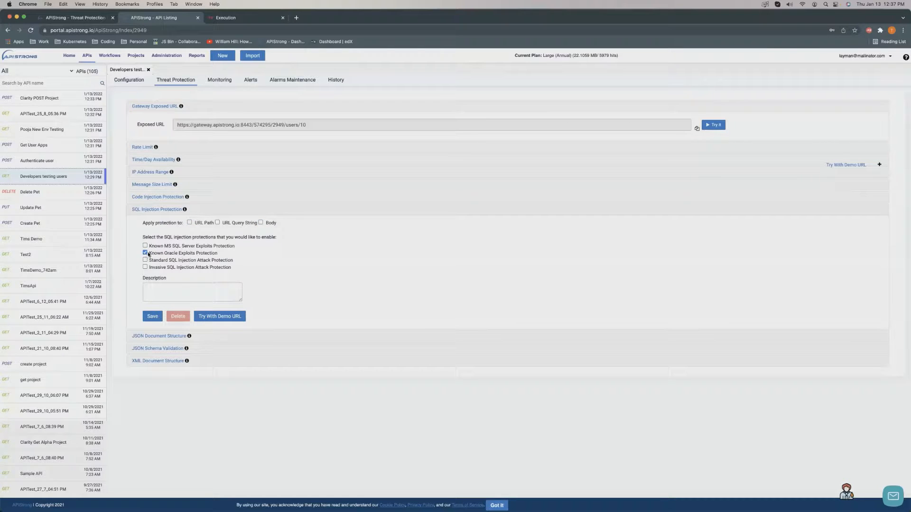
click(243, 213)
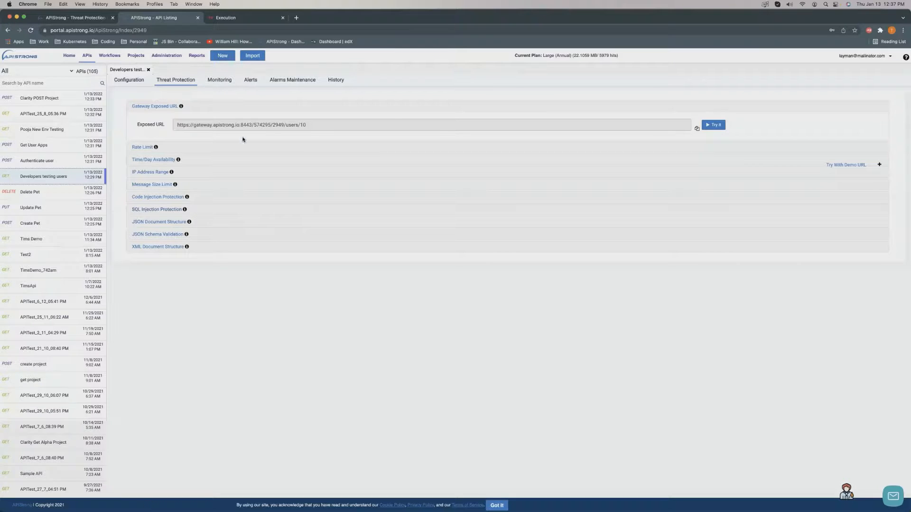
Switch to Monitoring and start a new monitor running every 5 minutes from 12:42 PM.
click(219, 80)
click(184, 81)
click(229, 81)
click(494, 145)
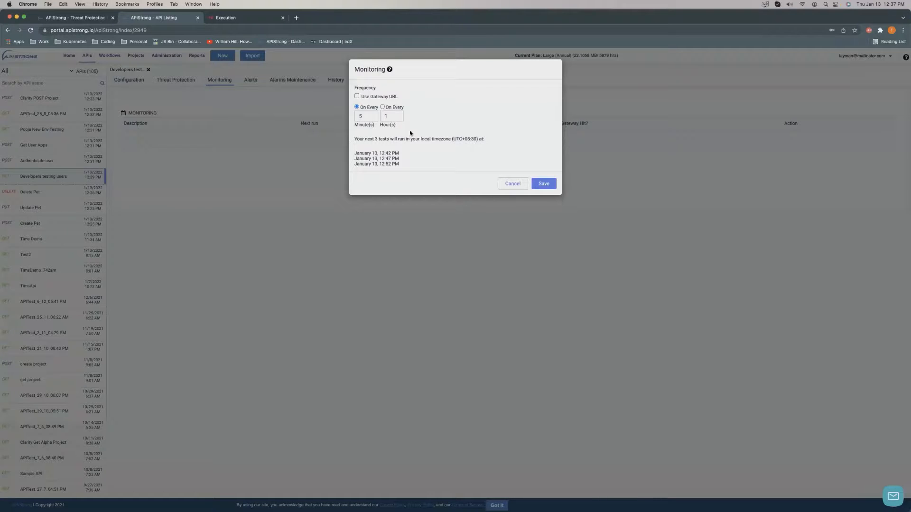
Cancel the monitor unsaved and view the API's 9 history reports.
click(513, 183)
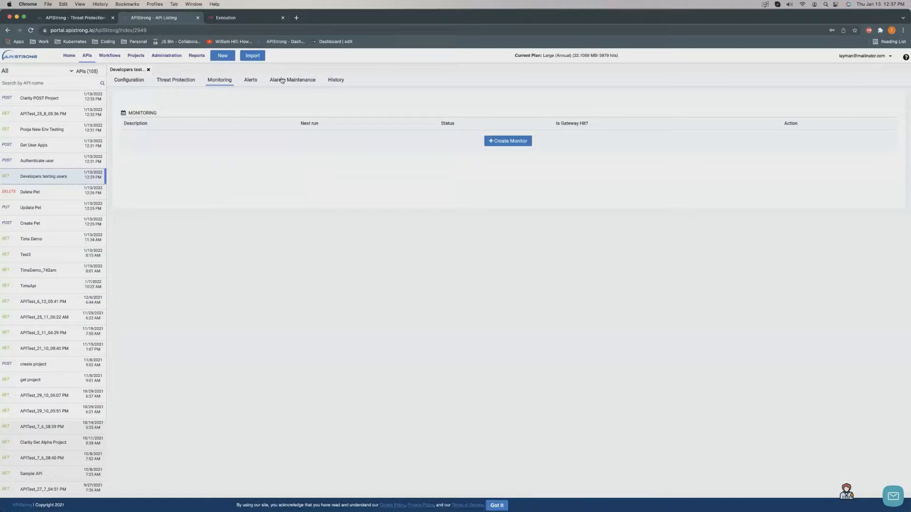
click(338, 82)
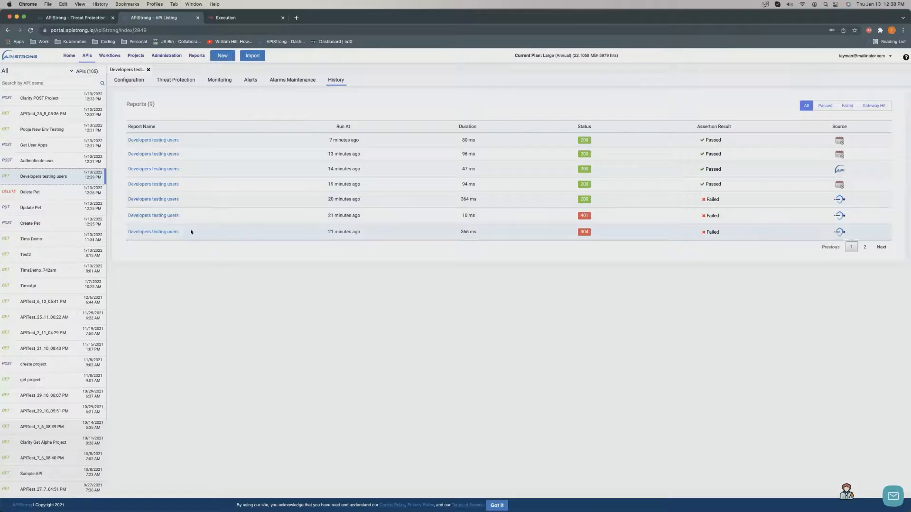
Open the Developers testing users report's threat protection runs and select the Atlanta, Georgia location.
click(753, 187)
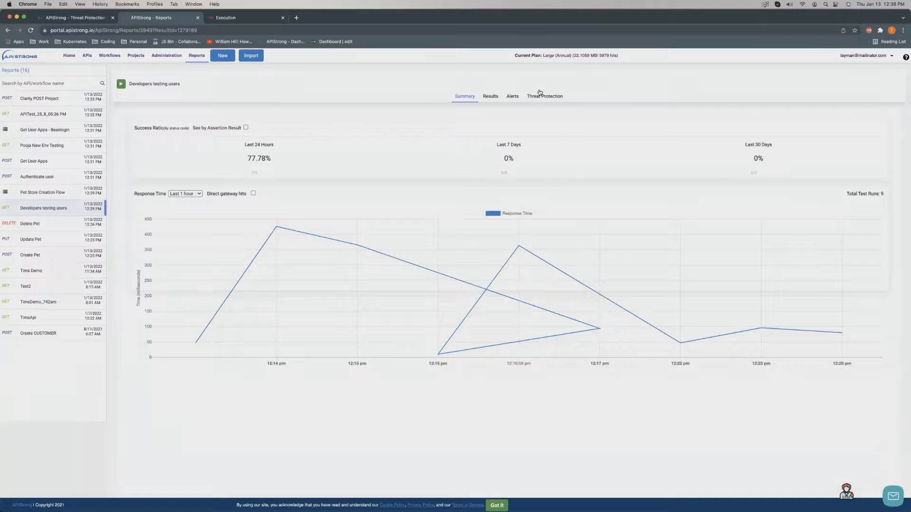
click(541, 95)
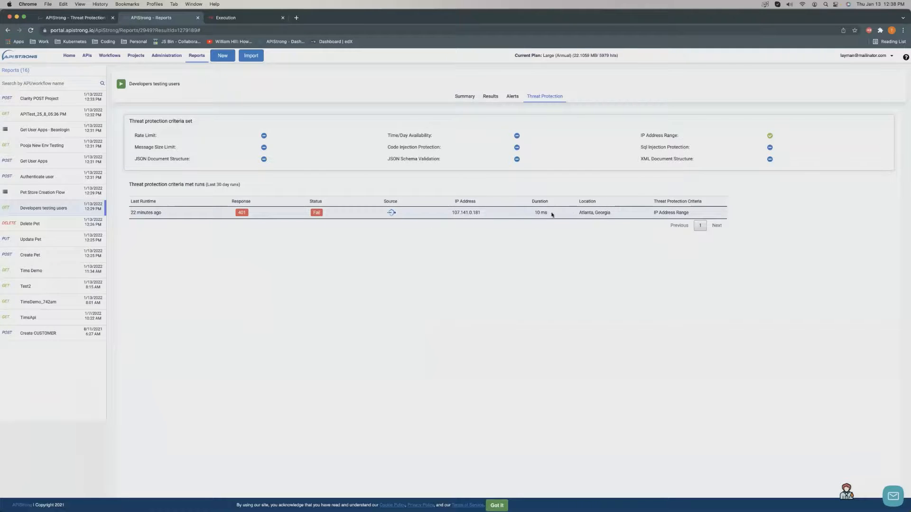
drag(574, 216, 625, 218)
drag(482, 213, 450, 213)
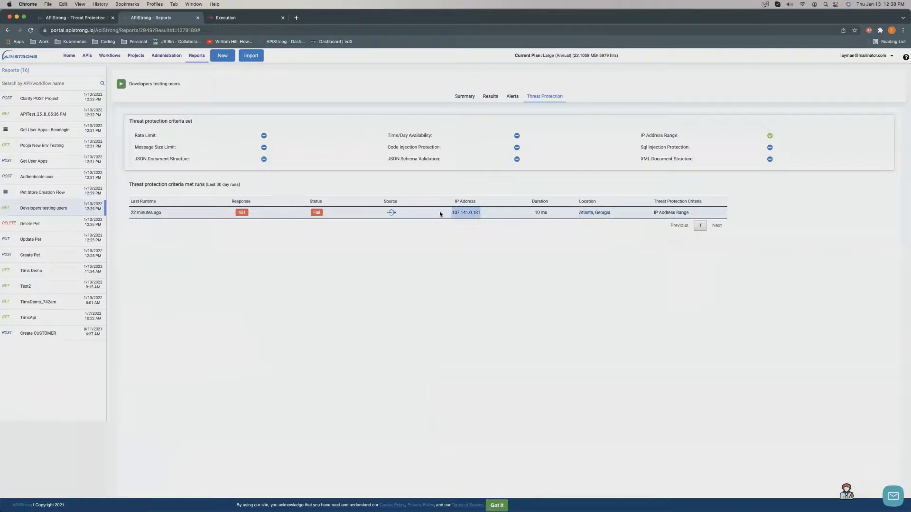
click(455, 226)
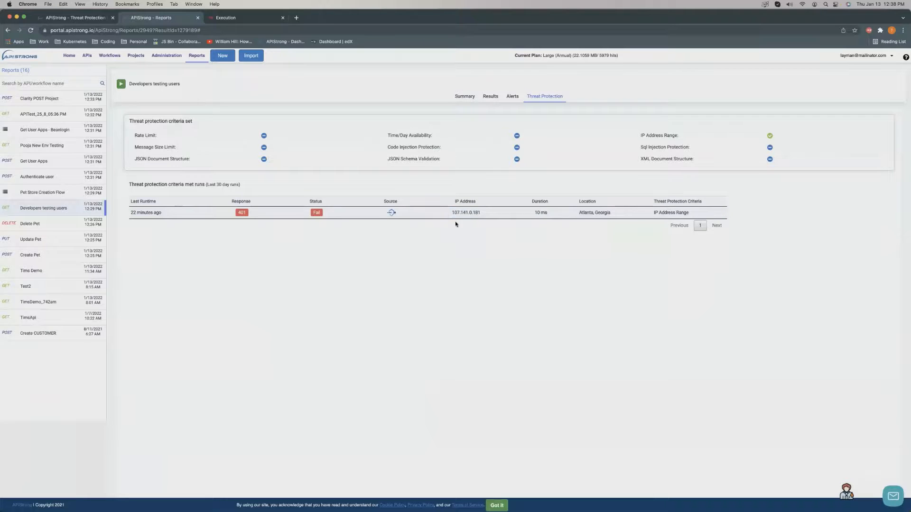
Highlight the blocked run's IP address, check the Summary chart, then return to the Home dashboard.
drag(451, 212, 491, 214)
click(476, 223)
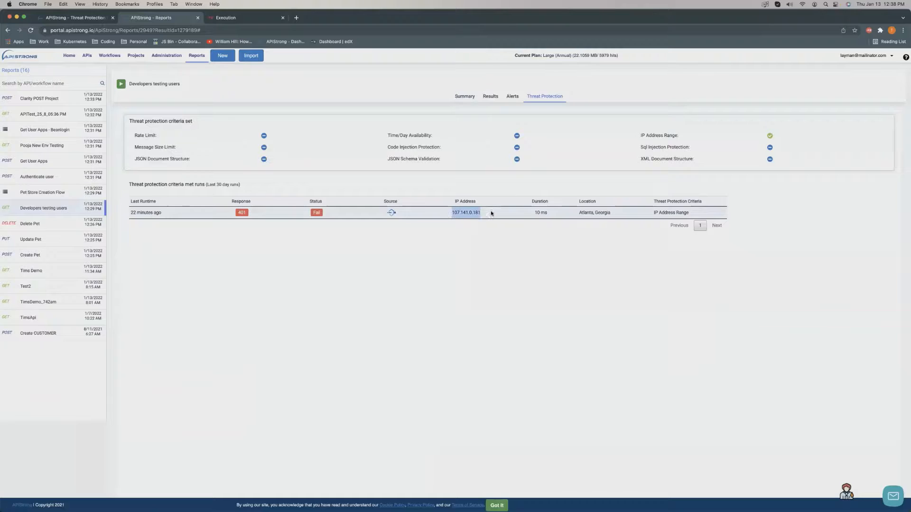
click(464, 224)
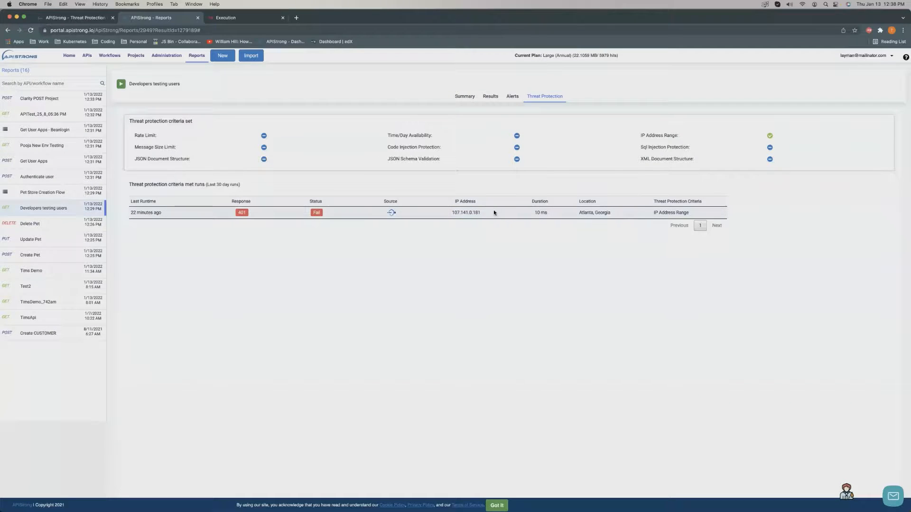
drag(493, 212, 446, 211)
click(339, 236)
drag(451, 213, 478, 215)
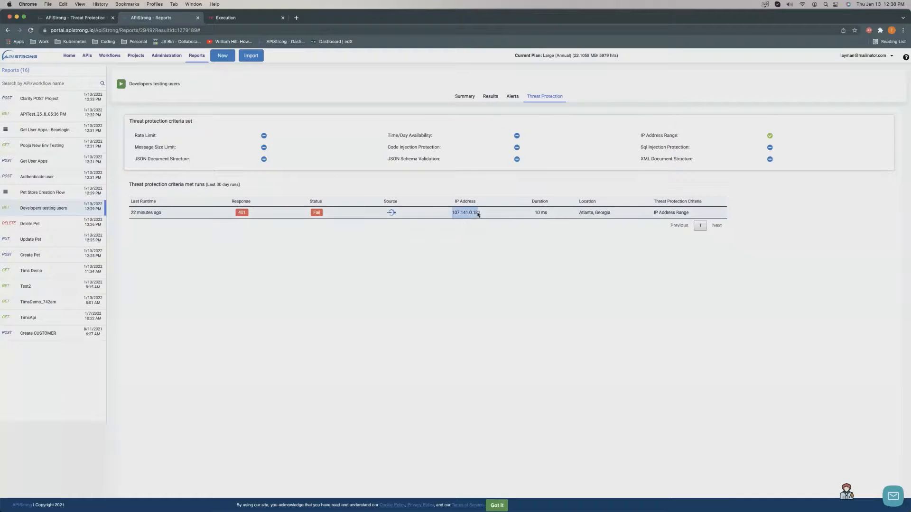
click(457, 237)
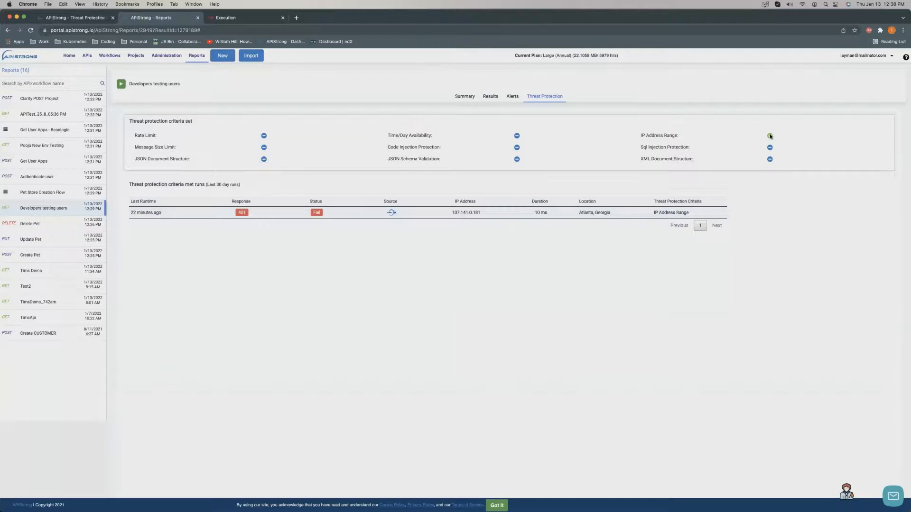
click(464, 97)
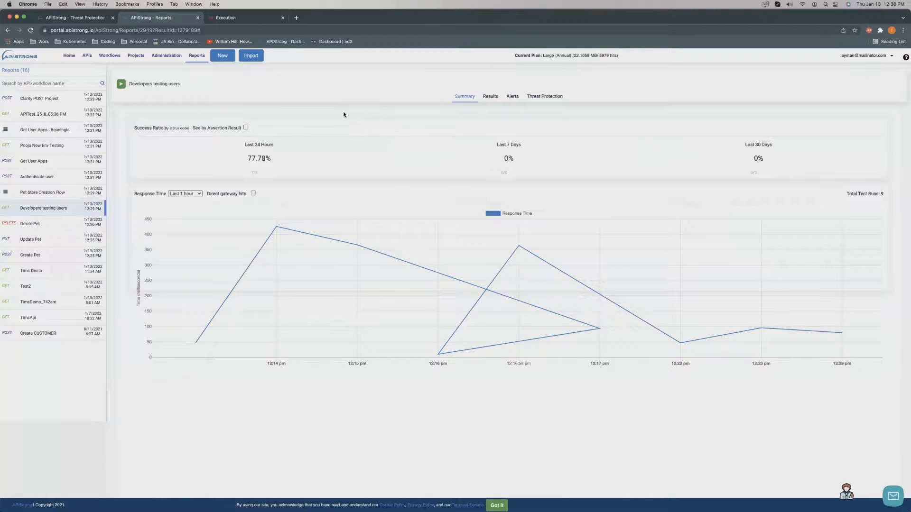
click(69, 55)
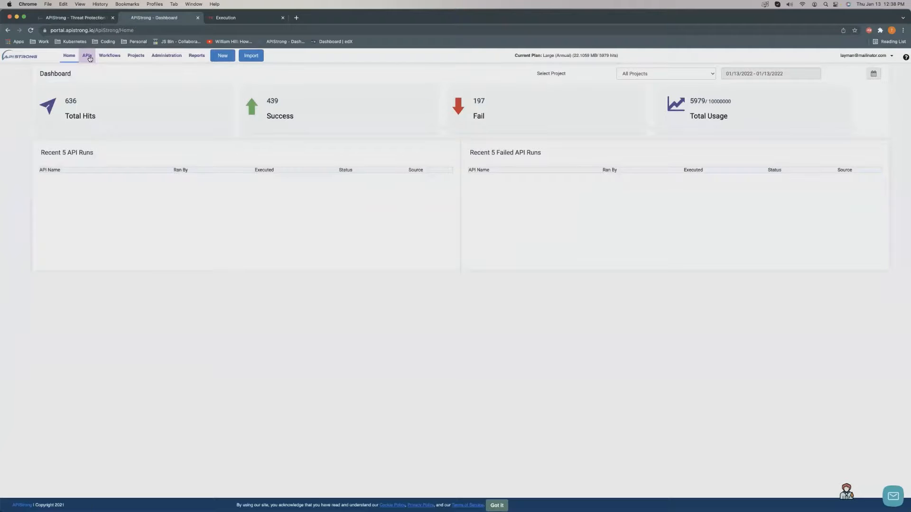
Open Clarity POST Project's threat protection, read the Rate Limit explanation and show its settings form.
click(87, 55)
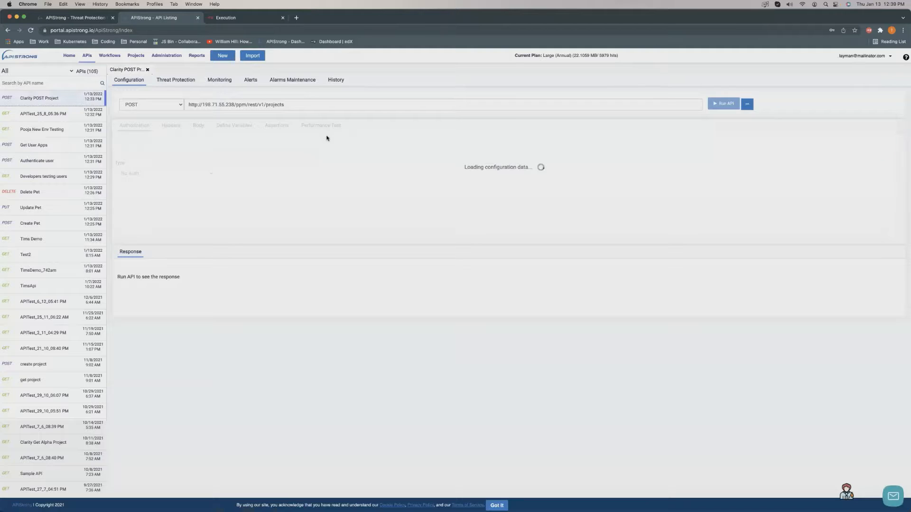
click(193, 81)
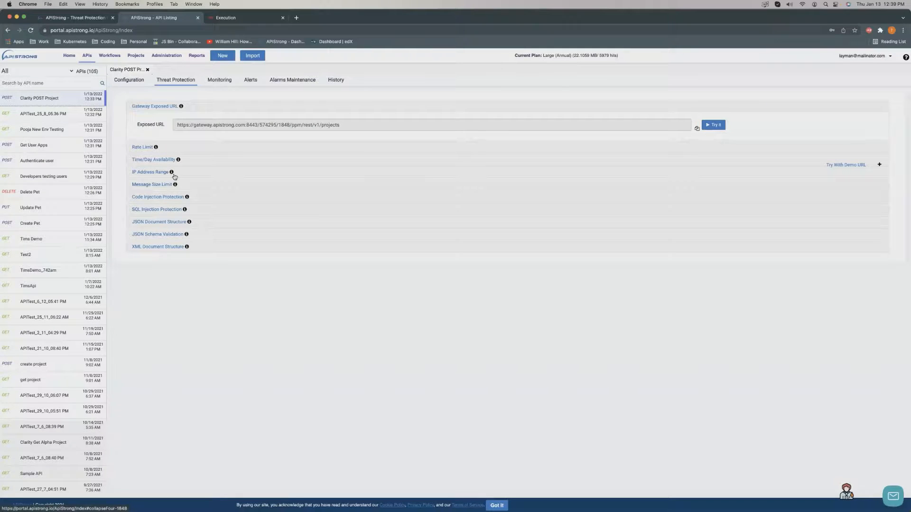
click(158, 154)
click(156, 148)
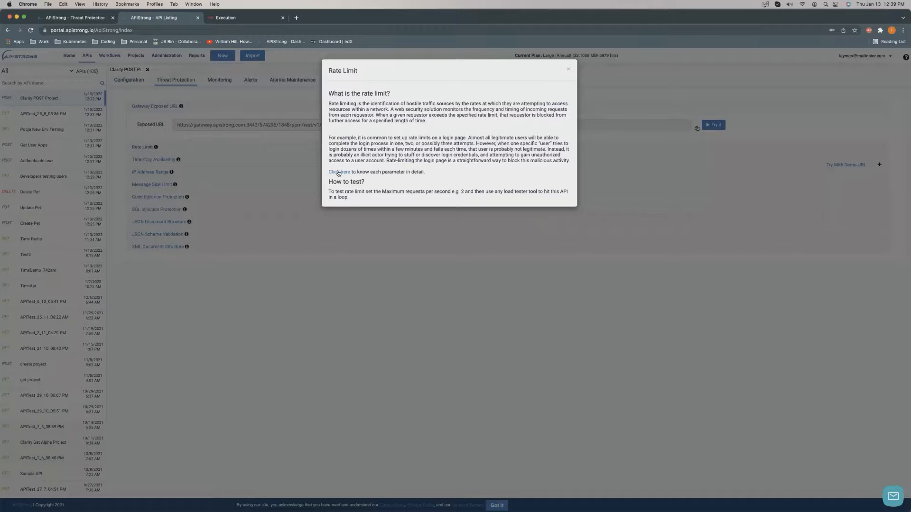
click(314, 275)
click(201, 147)
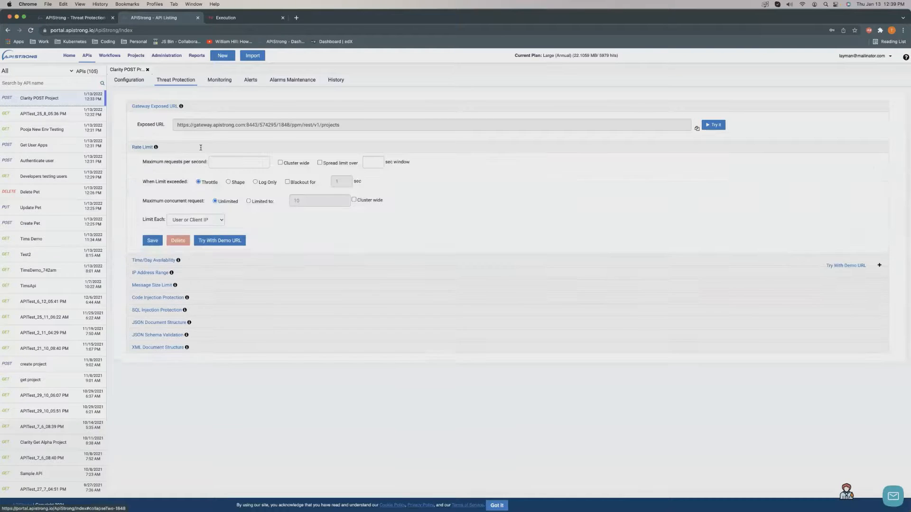
Run the rate limit demo with Try With Demo URL, getting a RateLimiting error, then return.
click(222, 241)
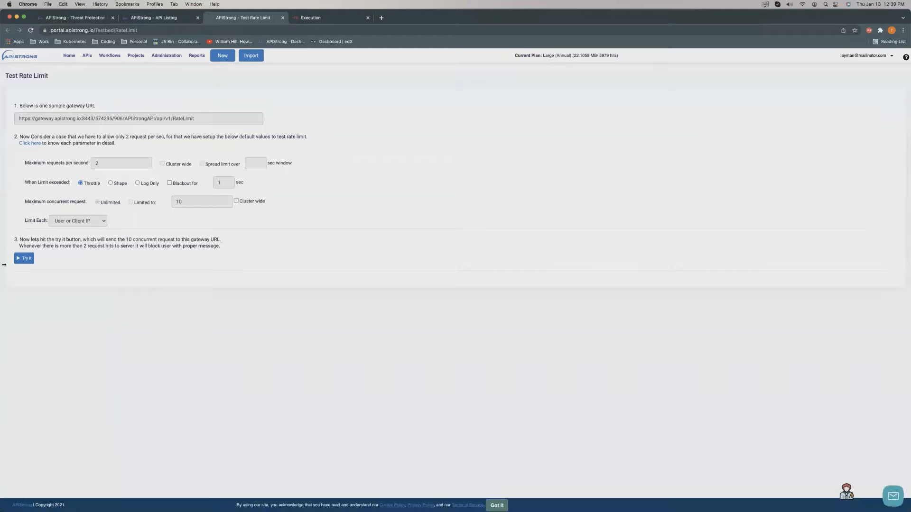
click(23, 259)
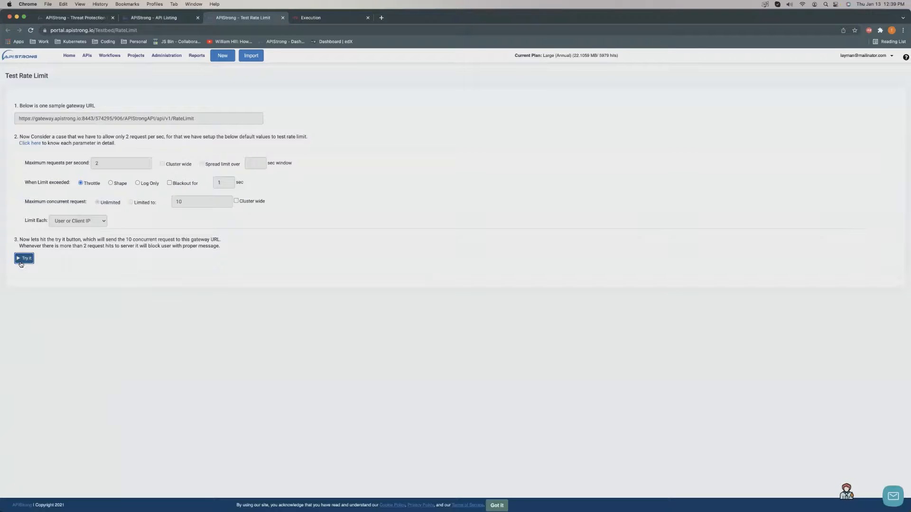
click(104, 165)
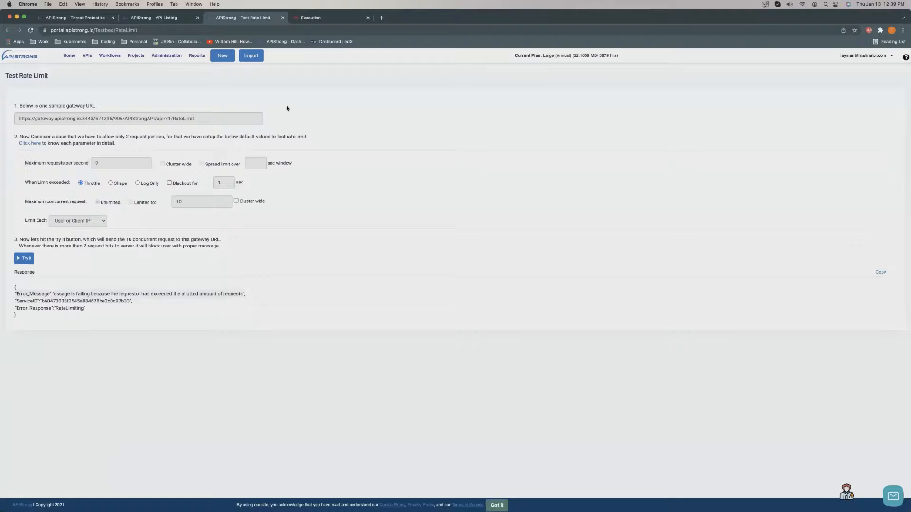
click(152, 17)
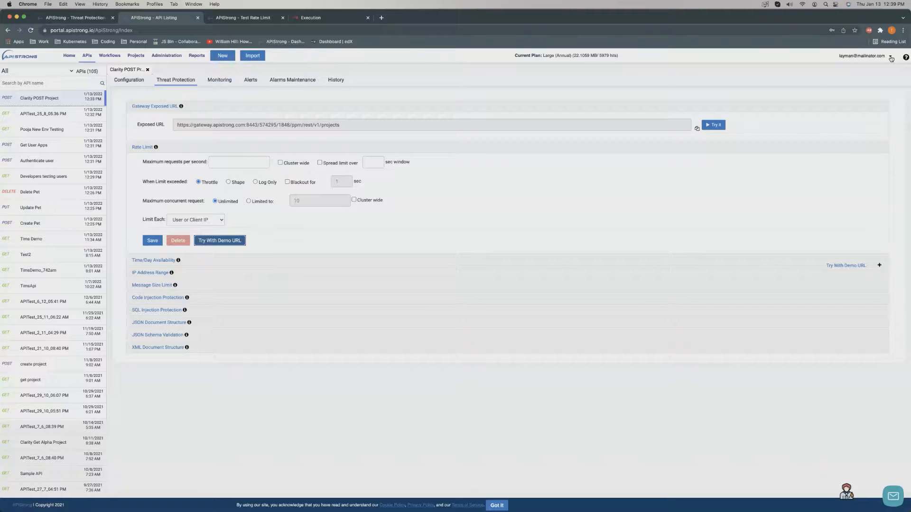
Visit Personal Settings from the user dropdown, then open the Account page's Company Details.
click(891, 57)
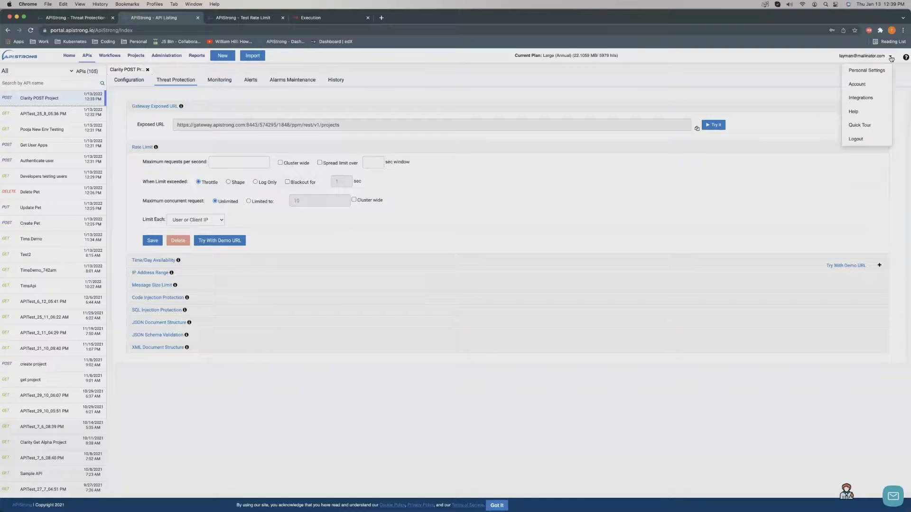
click(875, 76)
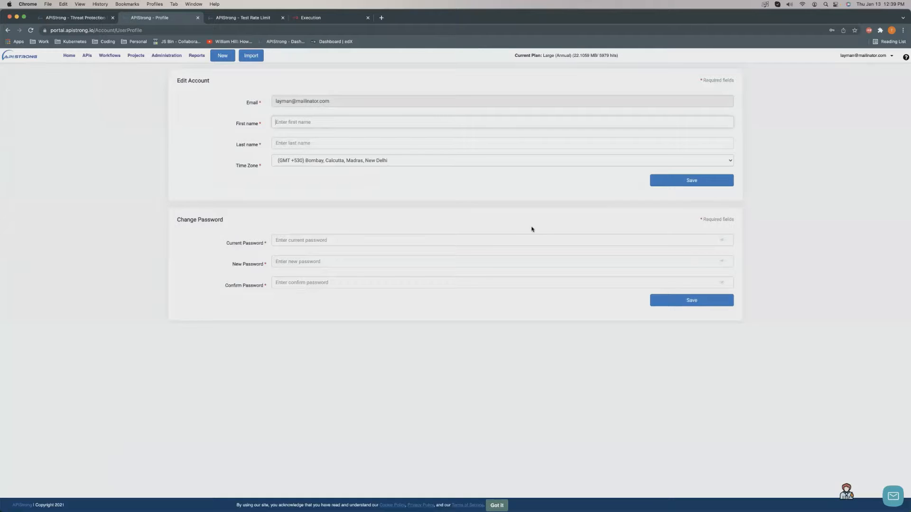
click(878, 56)
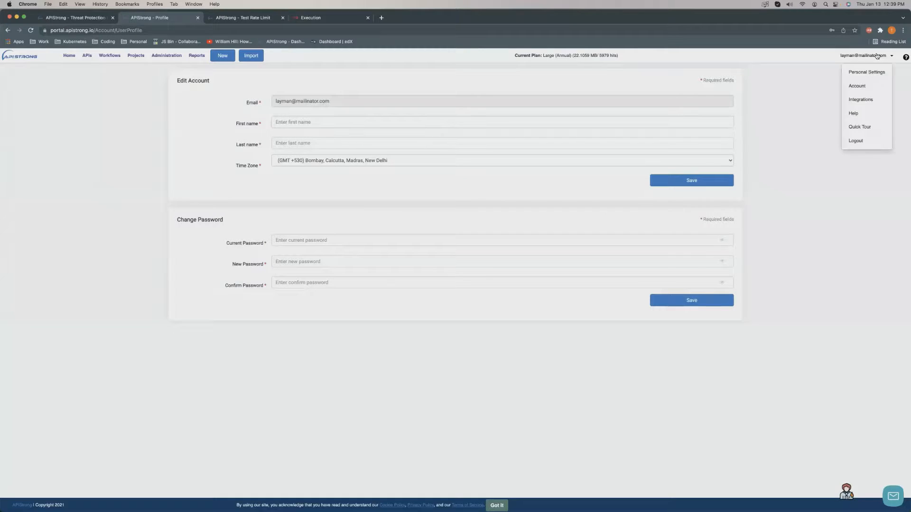
click(858, 87)
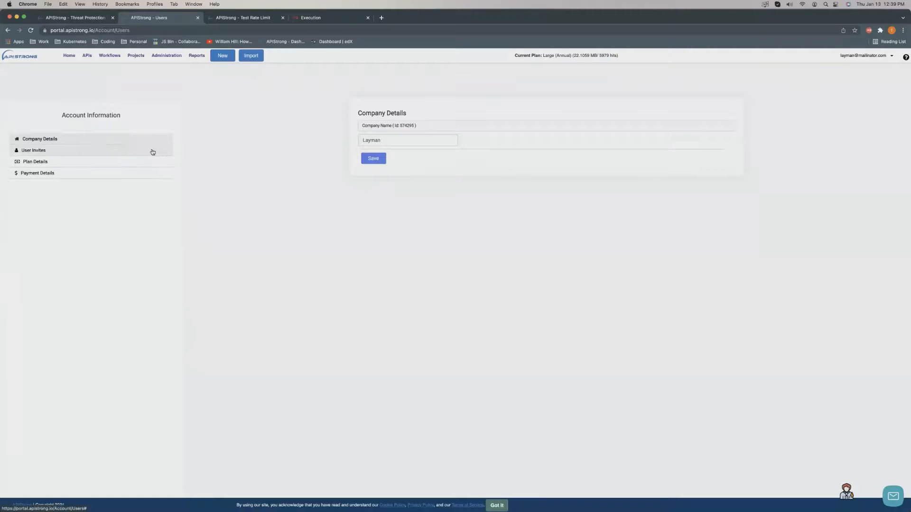
Open User Invitations and check the member role list, leaving it on User.
click(110, 150)
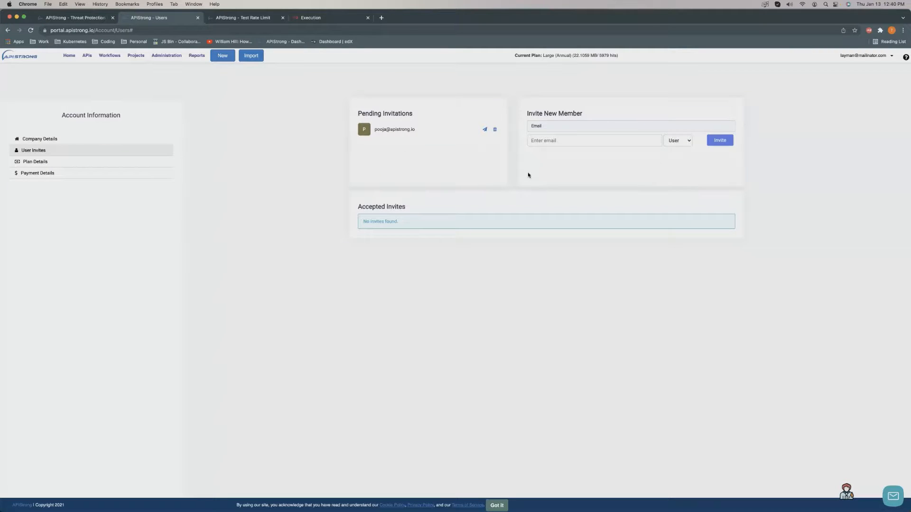
click(678, 142)
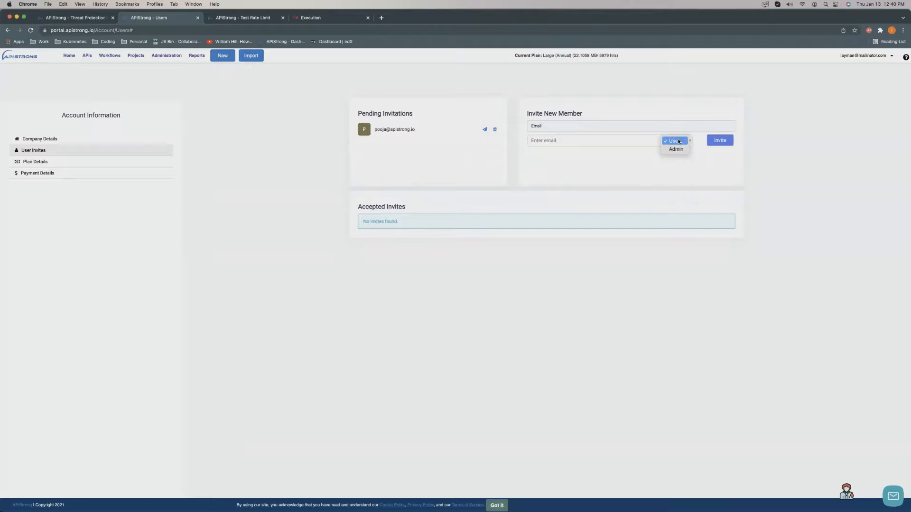
click(599, 138)
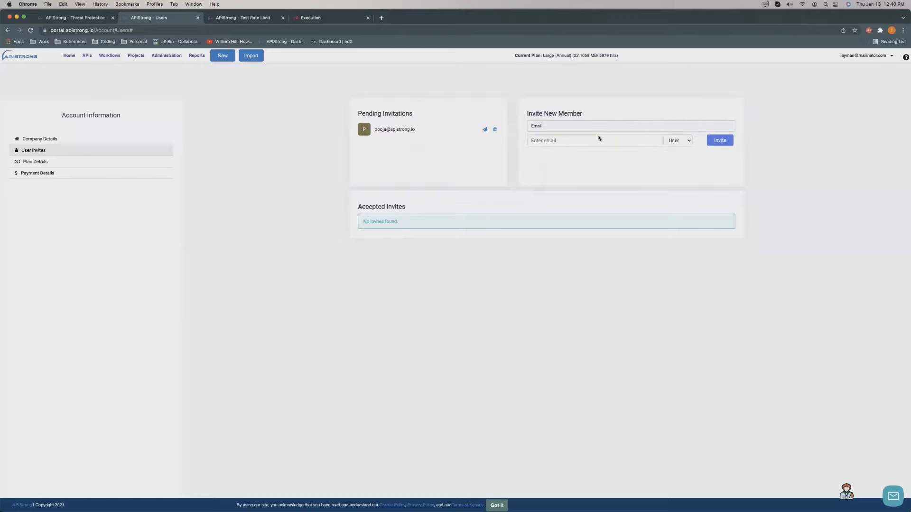
Invite the new member's email address with the Admin role, then go to Integrations.
click(592, 139)
click(671, 140)
click(673, 147)
click(719, 140)
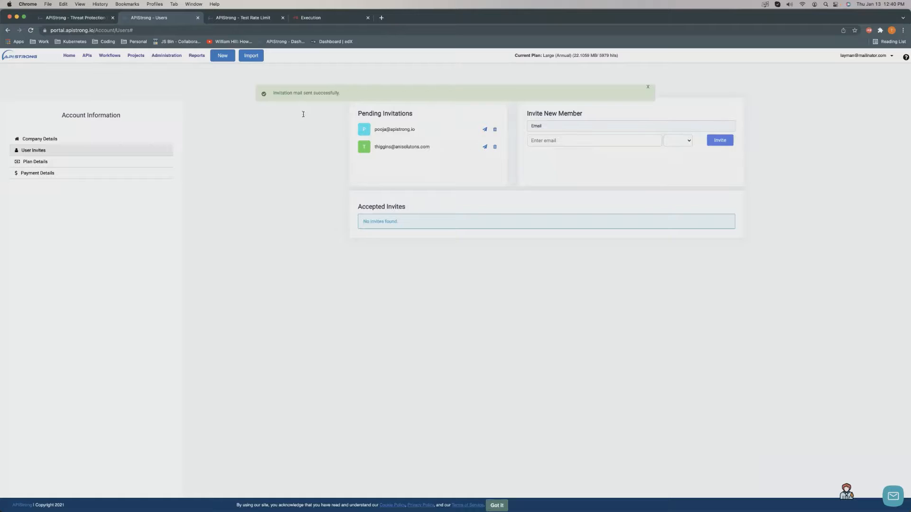
click(859, 60)
click(868, 99)
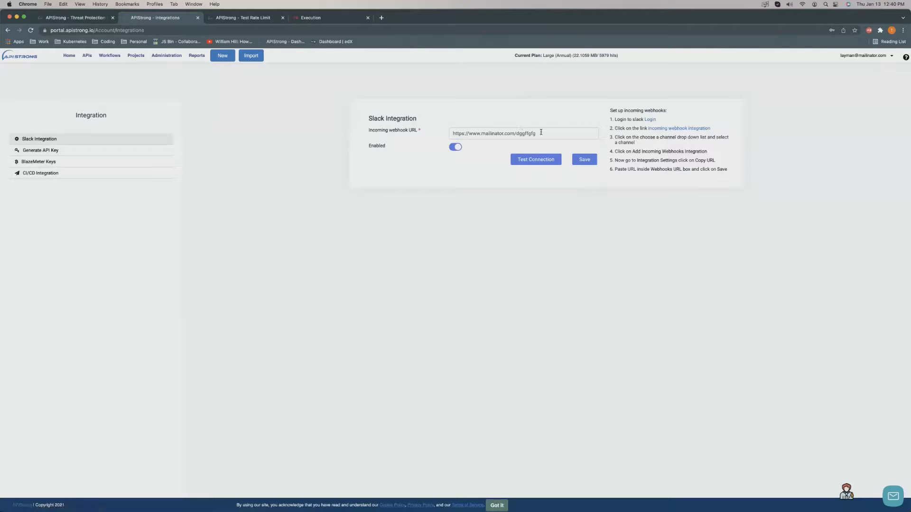
Look over the Slack webhook URL and the generated API Key Id and Secret.
drag(541, 133, 378, 130)
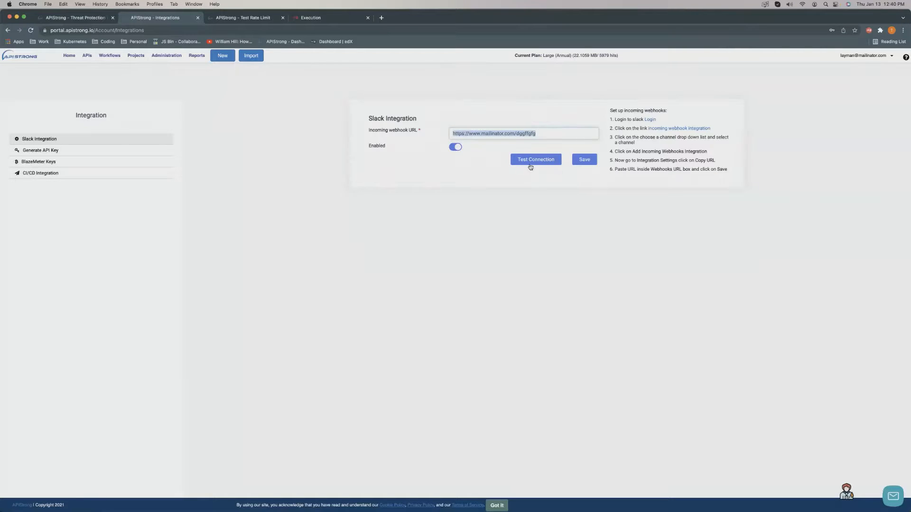
click(148, 150)
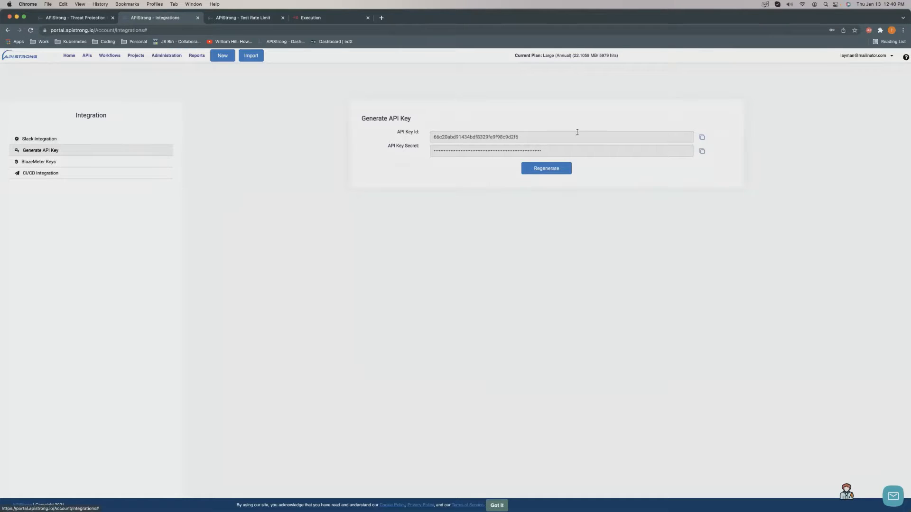
double_click(501, 137)
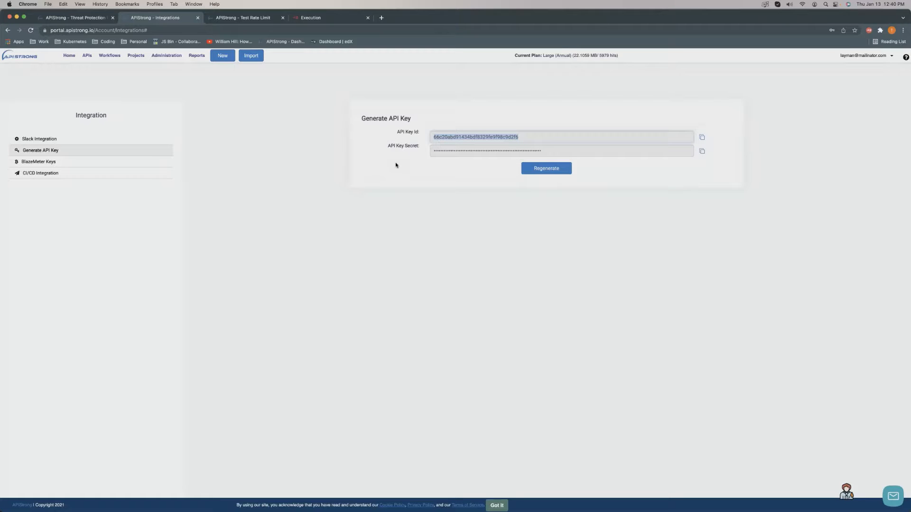
drag(361, 120, 418, 133)
click(403, 146)
triple_click(403, 147)
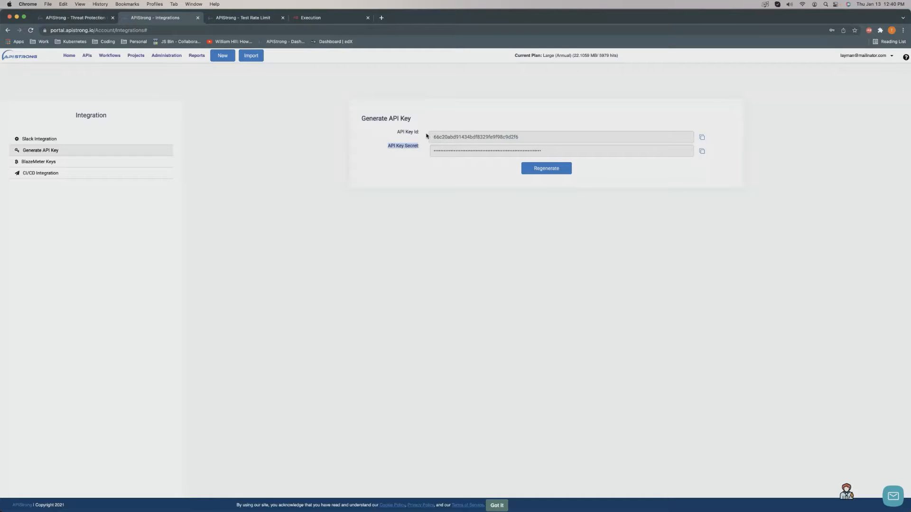
drag(437, 137, 519, 138)
click(184, 155)
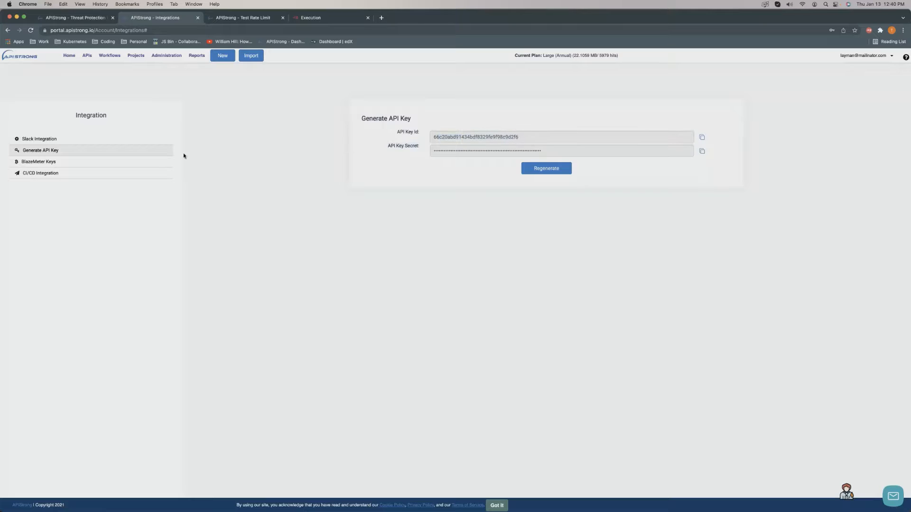
Test the BlazeMeter connection from BlazeMeter Keys and dismiss the success message.
click(65, 164)
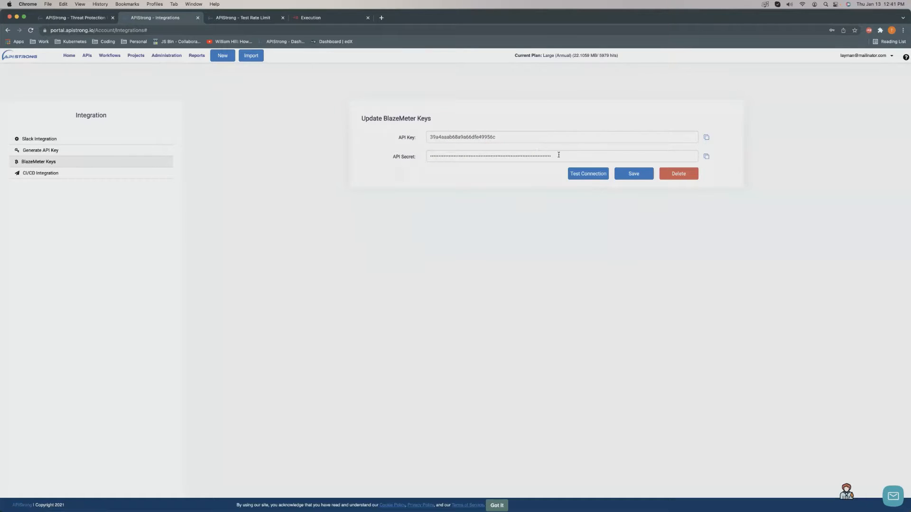
click(581, 174)
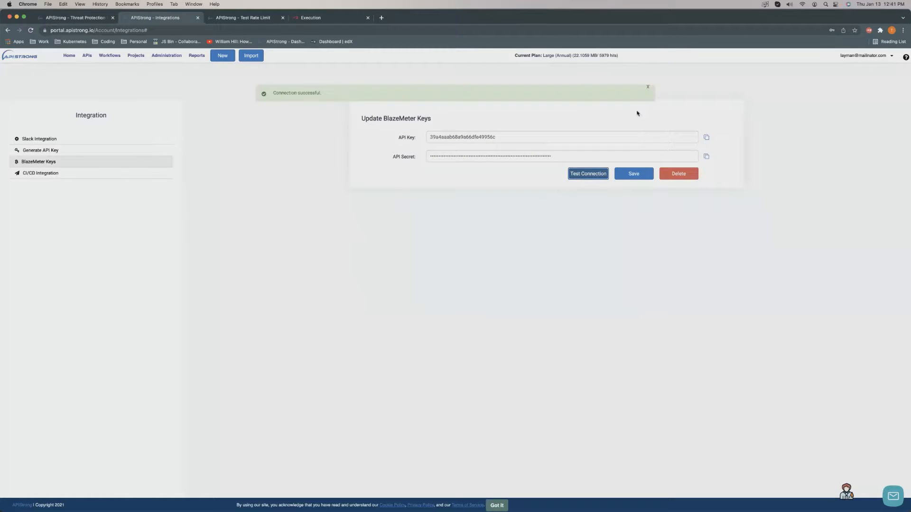
click(647, 88)
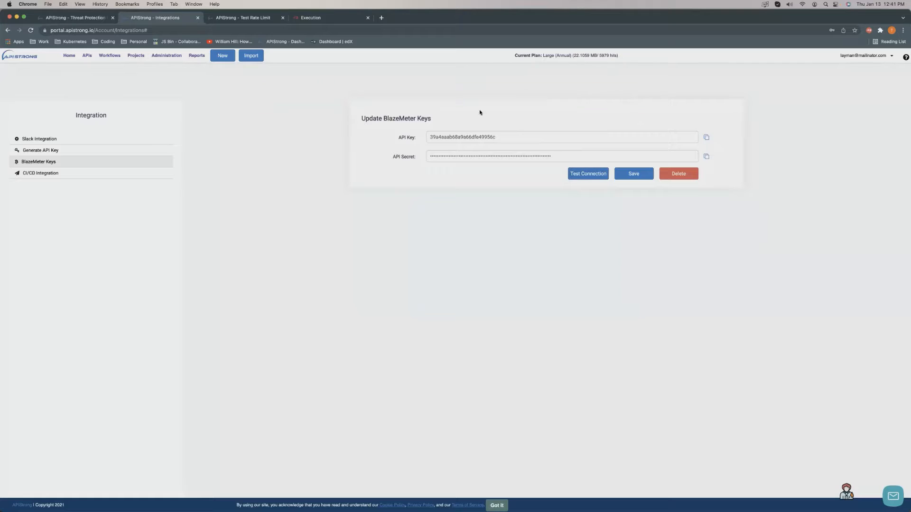
click(59, 153)
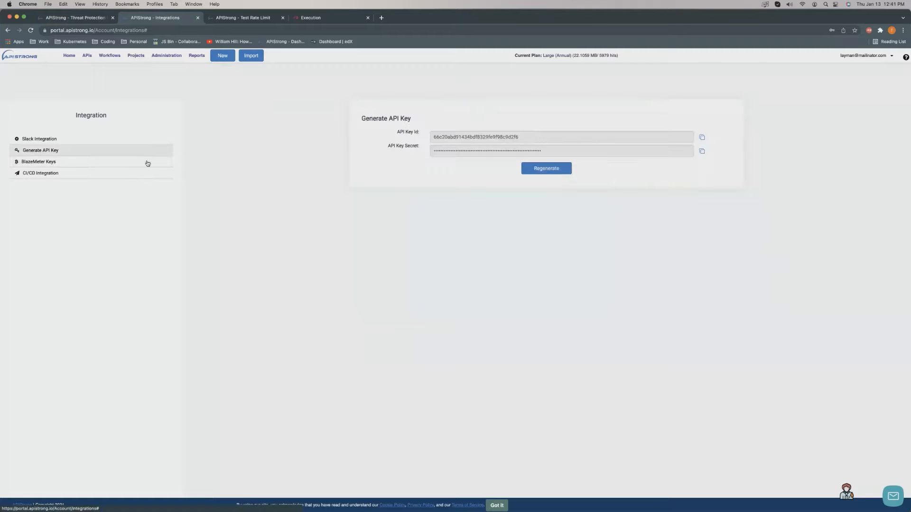
click(64, 166)
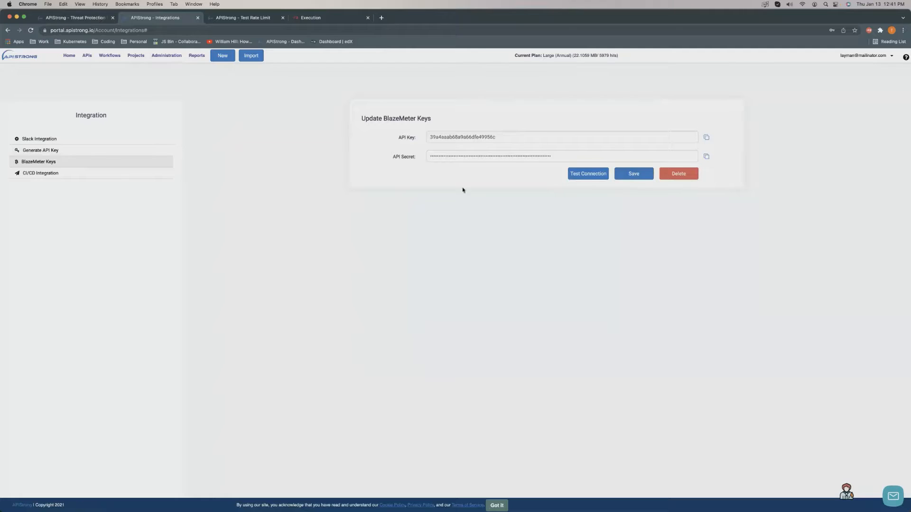
Review the CI/CD Integration instructions and open the Help documentation in a new tab.
click(67, 176)
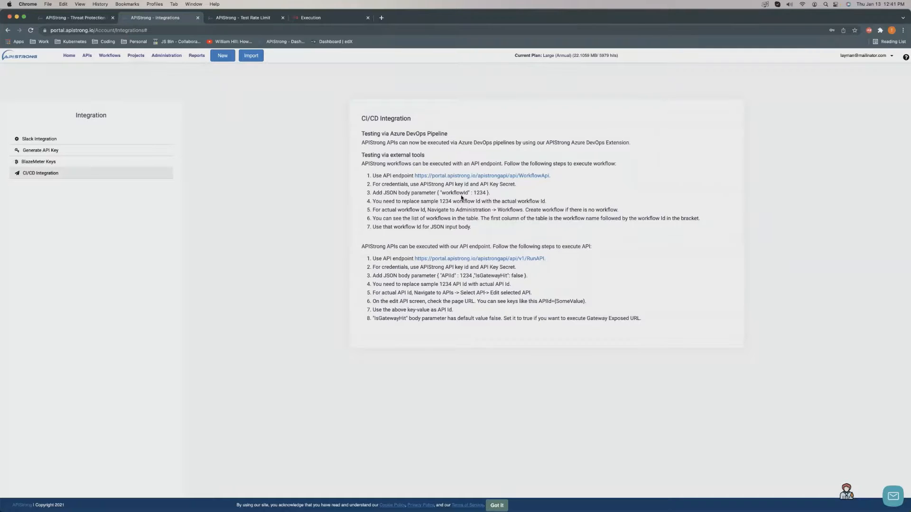
drag(394, 134, 428, 138)
click(428, 140)
click(859, 58)
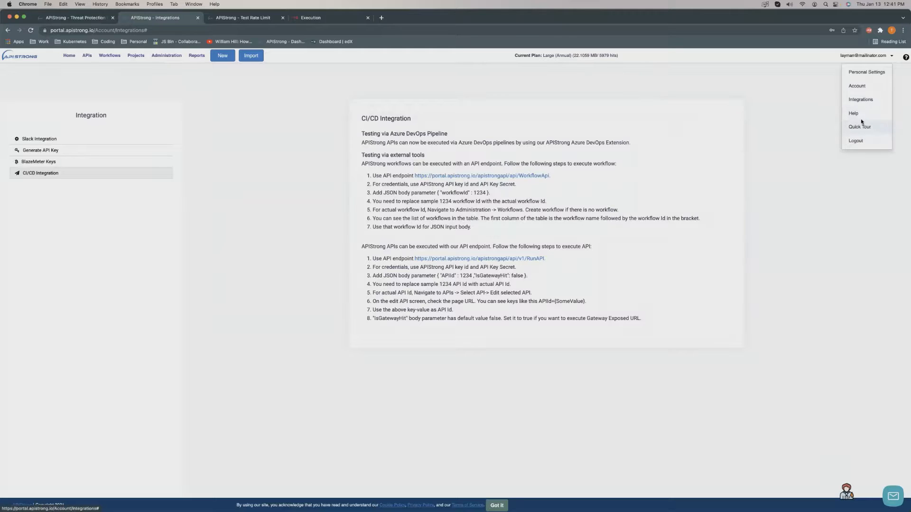
click(862, 114)
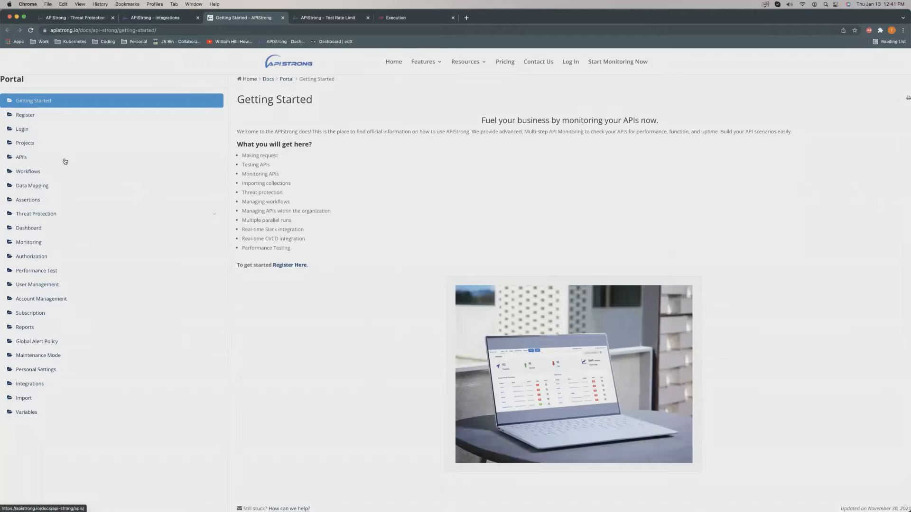
Read the Workflows docs page on workflow creation, file-type steps and data mapping.
click(28, 172)
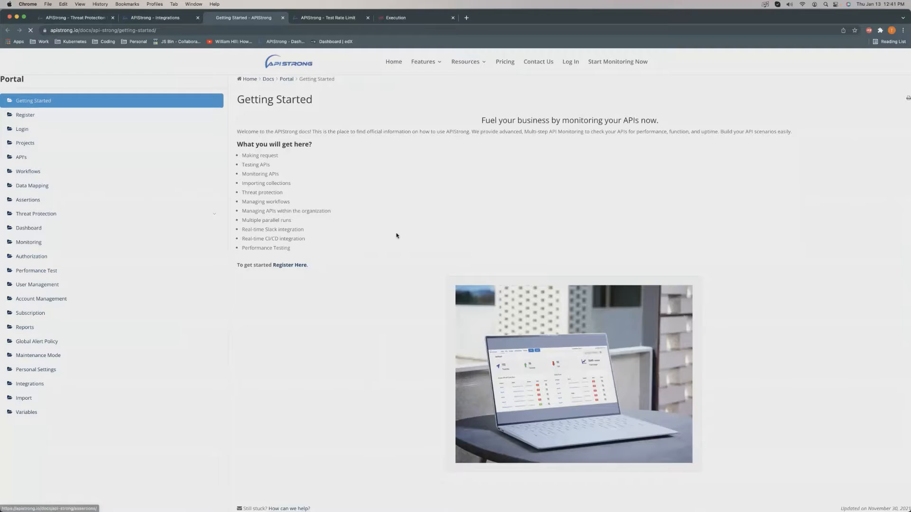
scroll(393, 234, down, 9)
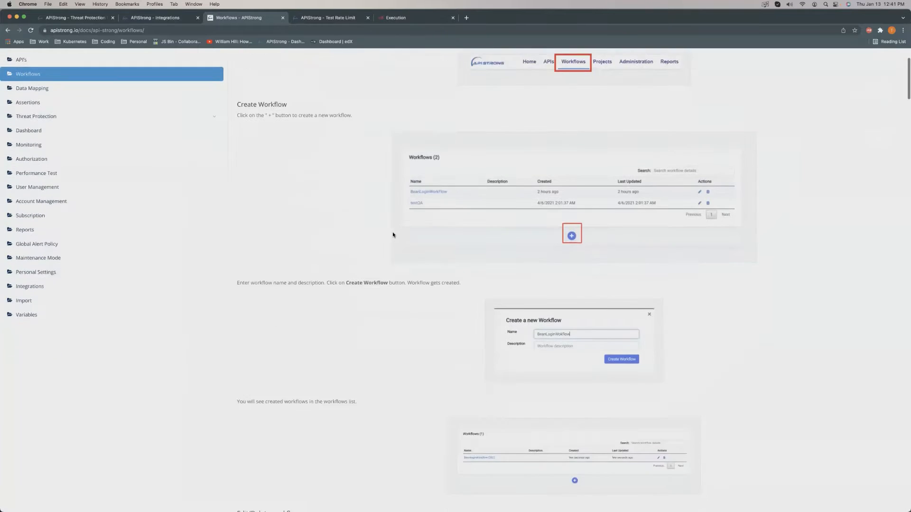
scroll(393, 235, down, 6)
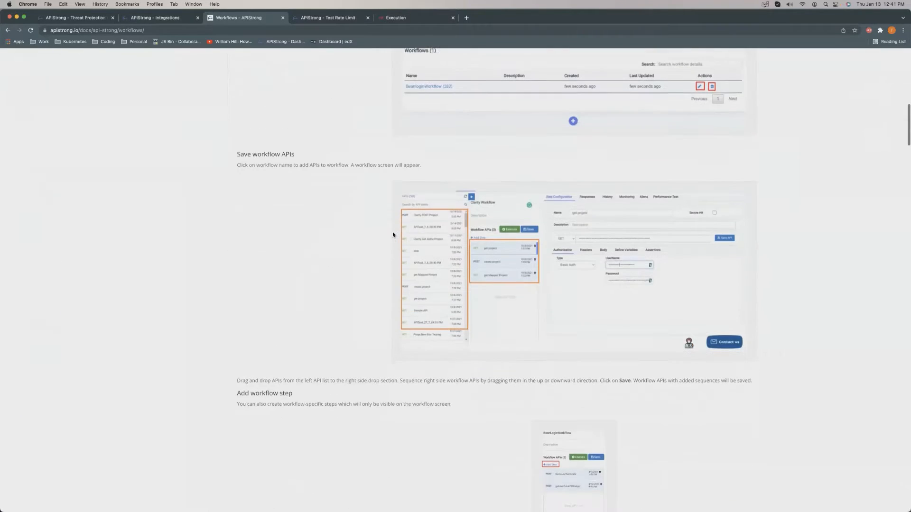
scroll(393, 234, down, 7)
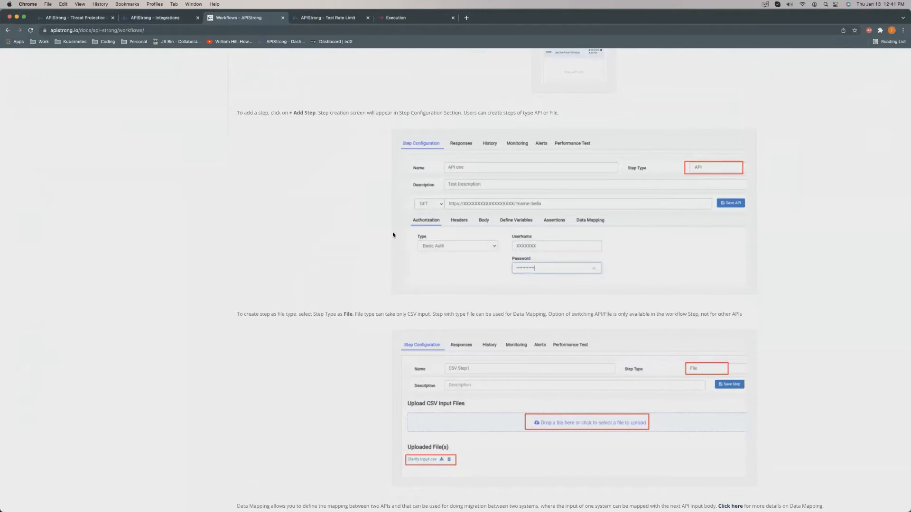
scroll(392, 234, down, 5)
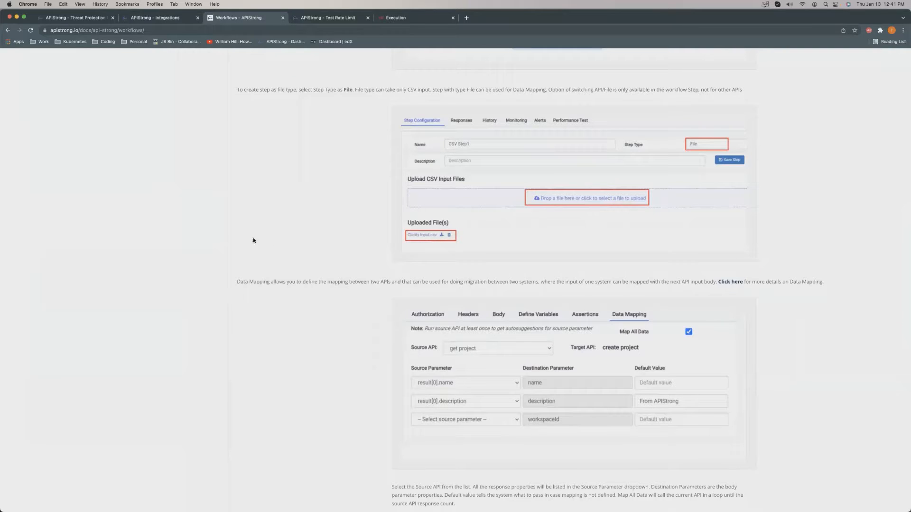
scroll(416, 246, down, 4)
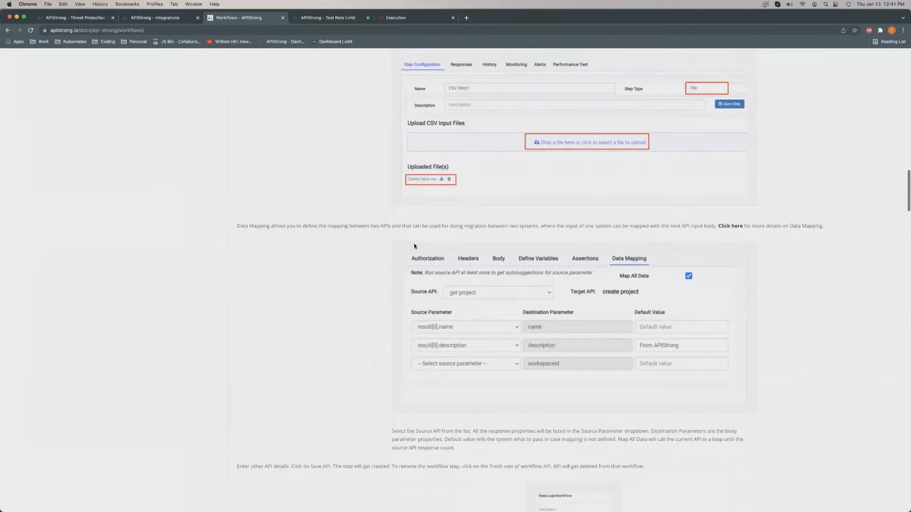
scroll(333, 246, down, 8)
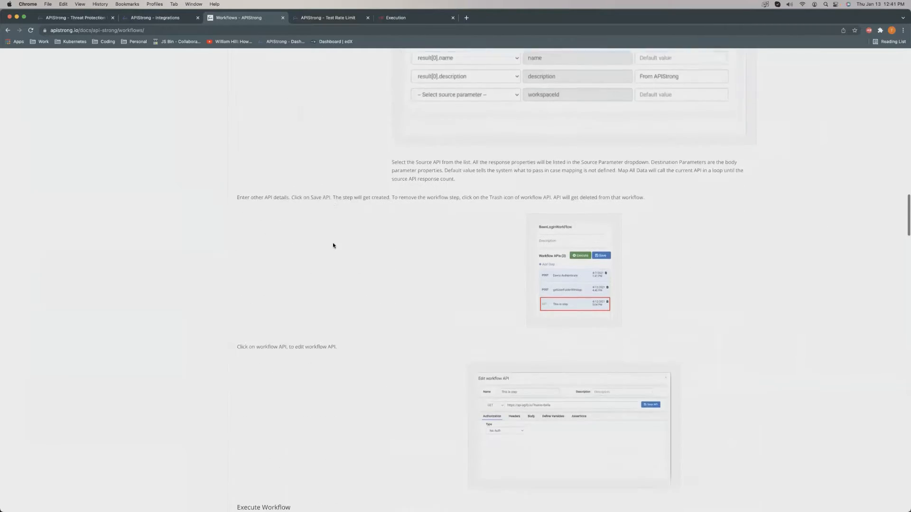
scroll(333, 246, up, 15)
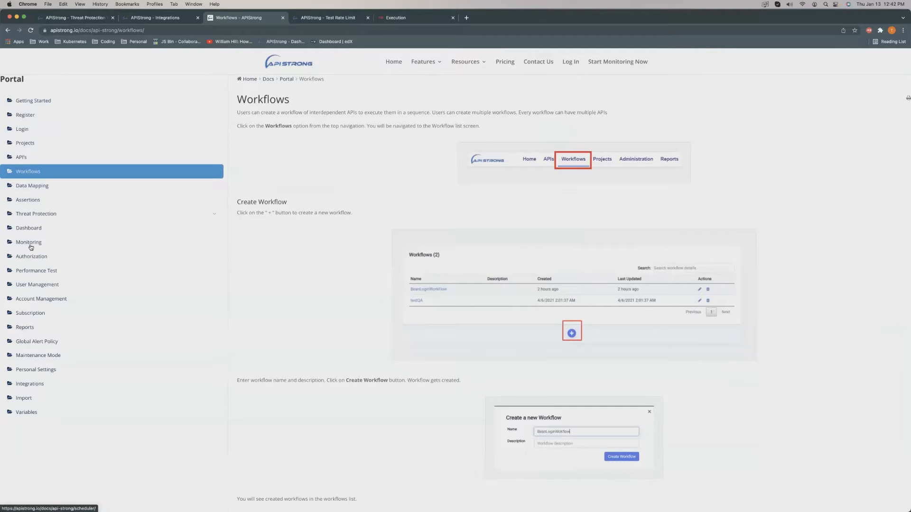
Go from the Threat Protection docs through JSON Schema Validation to the JSON Document Structure article.
click(50, 217)
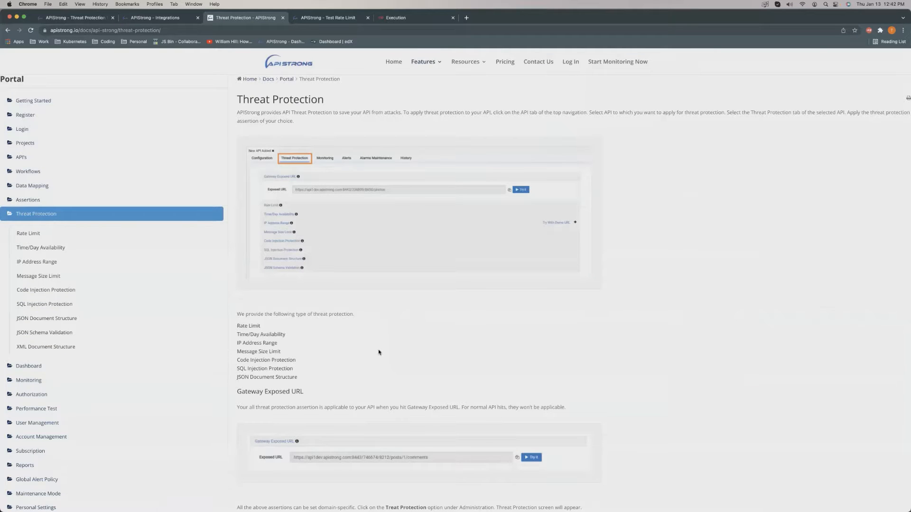
scroll(379, 352, down, 5)
scroll(381, 350, down, 10)
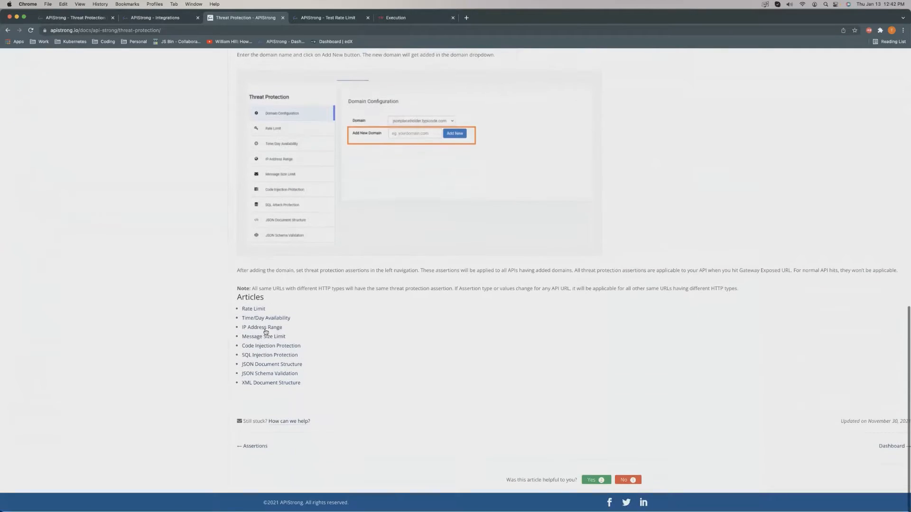
click(270, 377)
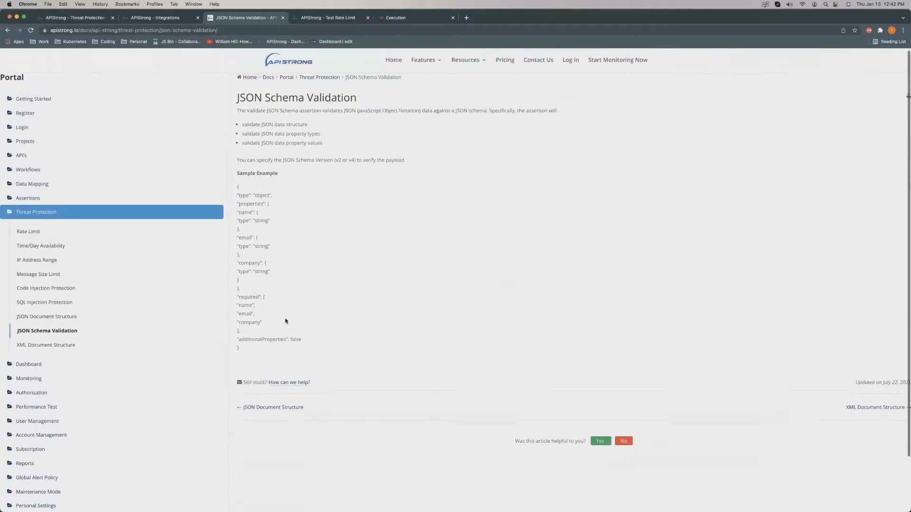
click(274, 410)
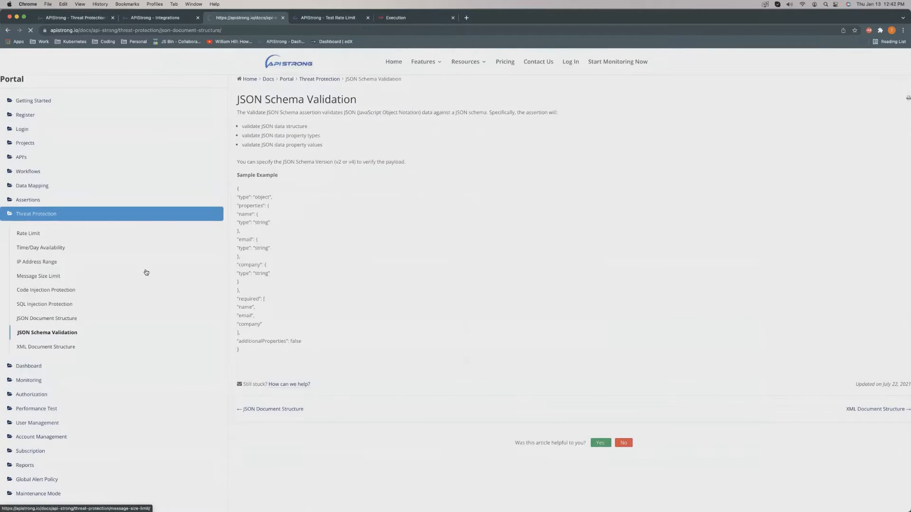
scroll(102, 304, down, 3)
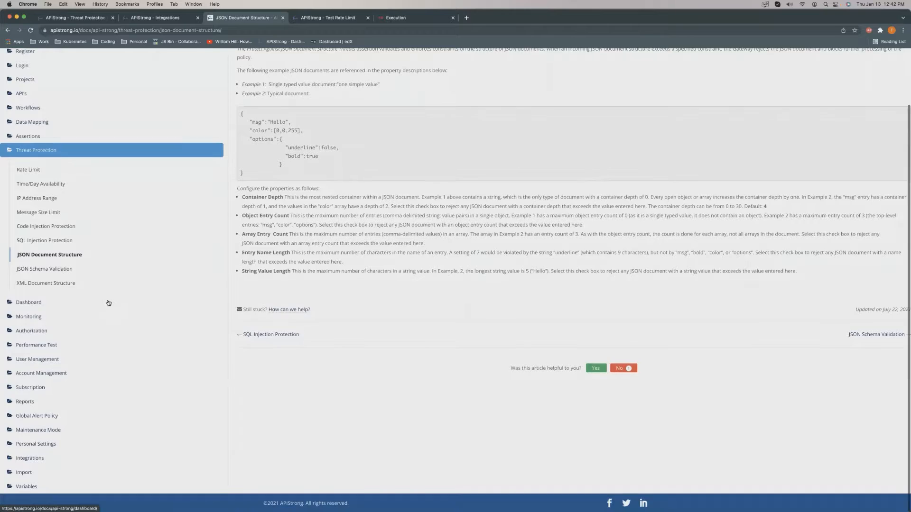
scroll(107, 301, up, 3)
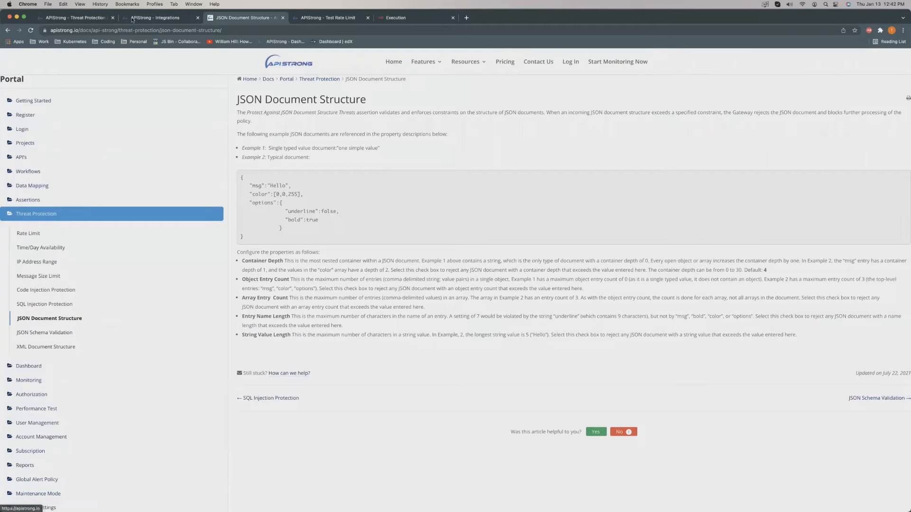
Go from the Integrations tab to the APIs list and start the Quick Tour.
click(160, 19)
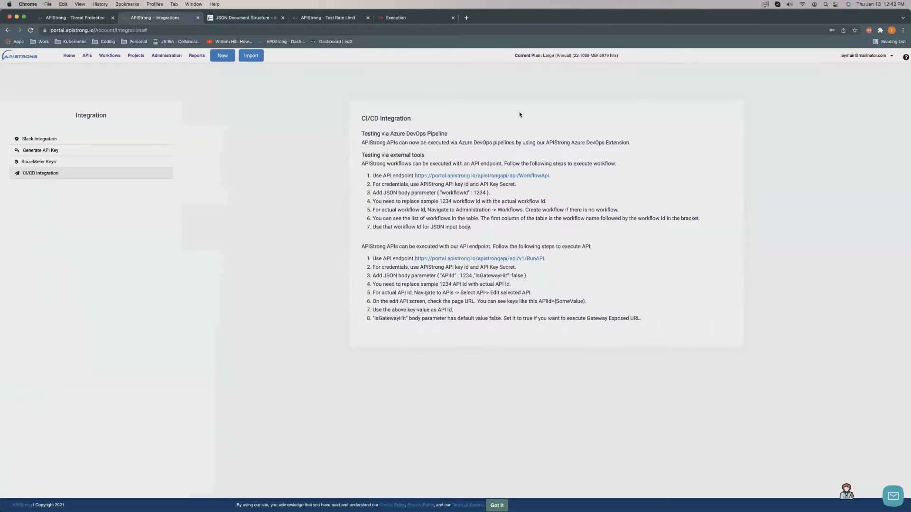
click(87, 55)
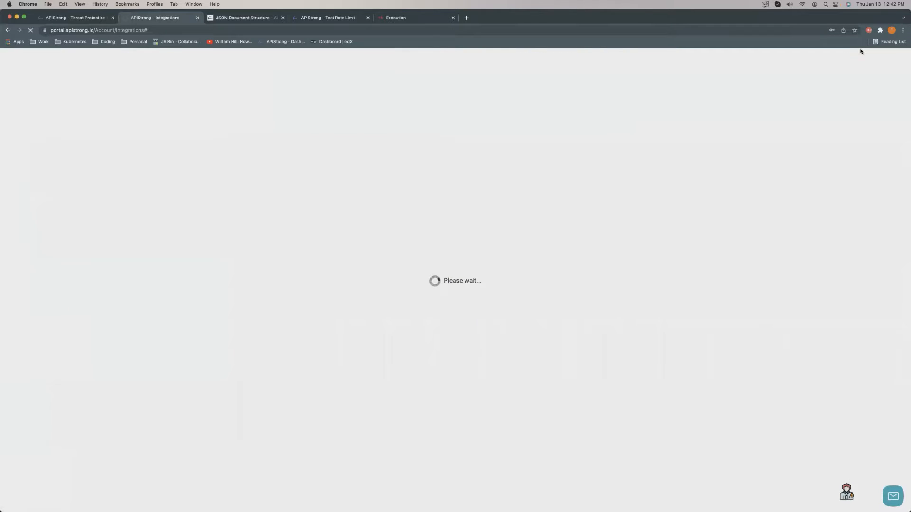
click(882, 58)
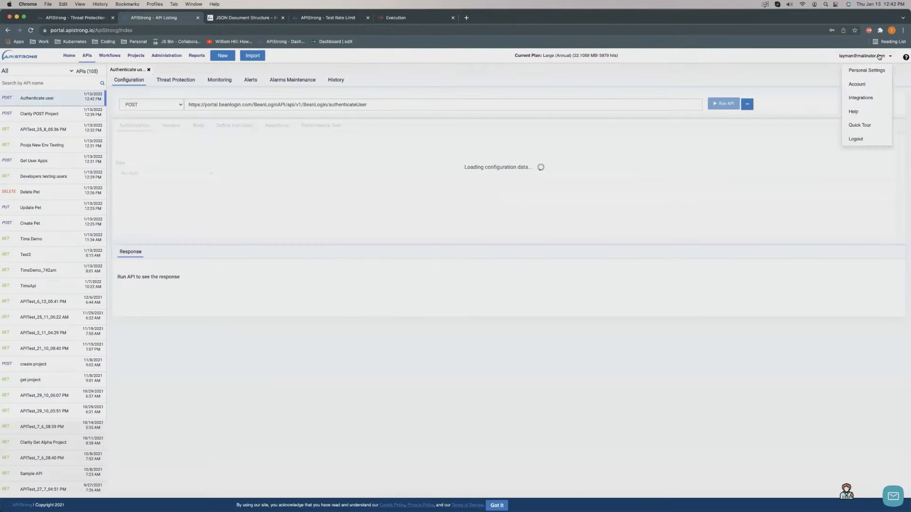
click(866, 125)
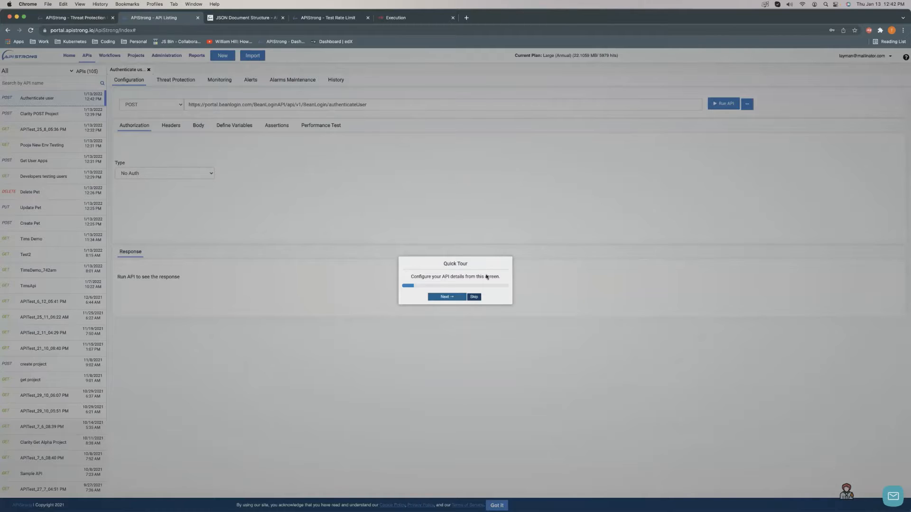
Skip the Quick Tour and create a new API via New > API.
click(474, 297)
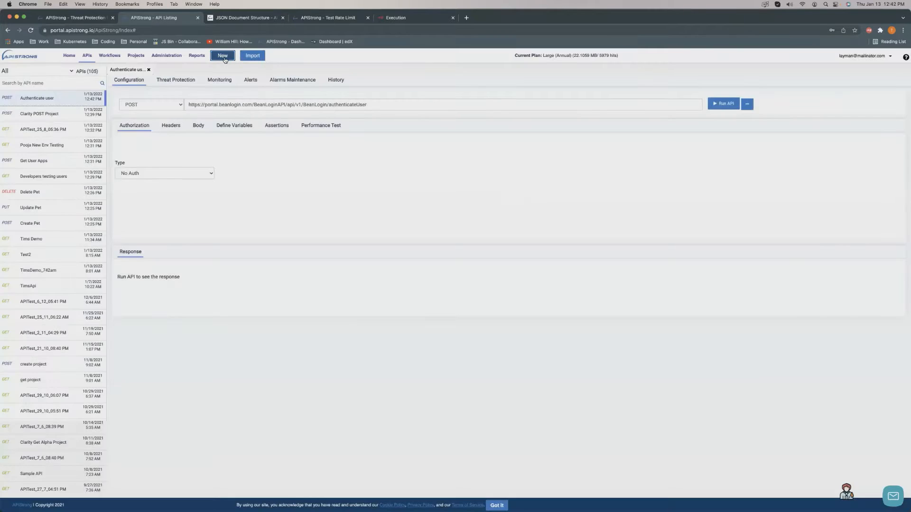
click(223, 56)
click(362, 116)
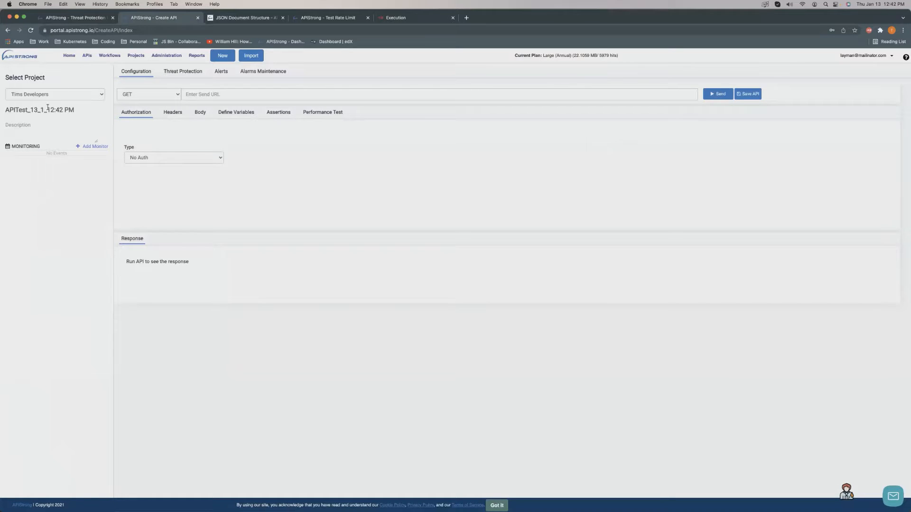
click(891, 56)
click(860, 127)
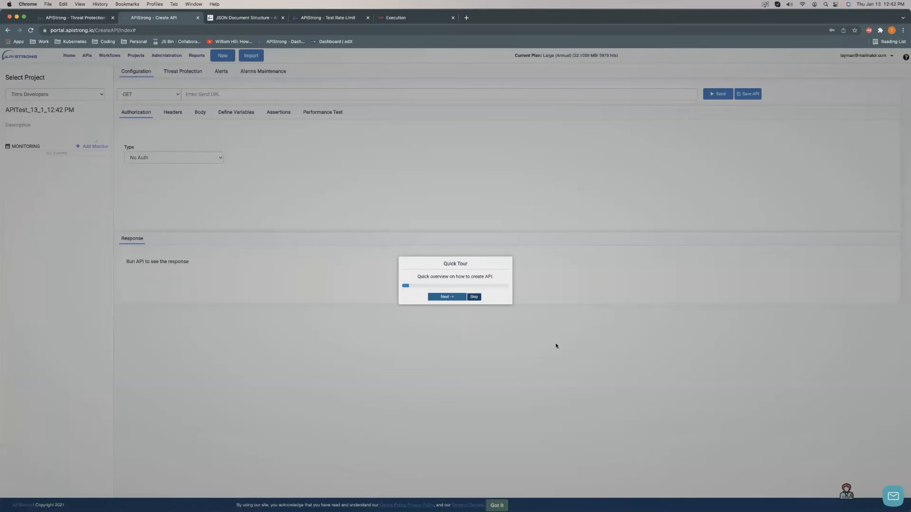
click(473, 295)
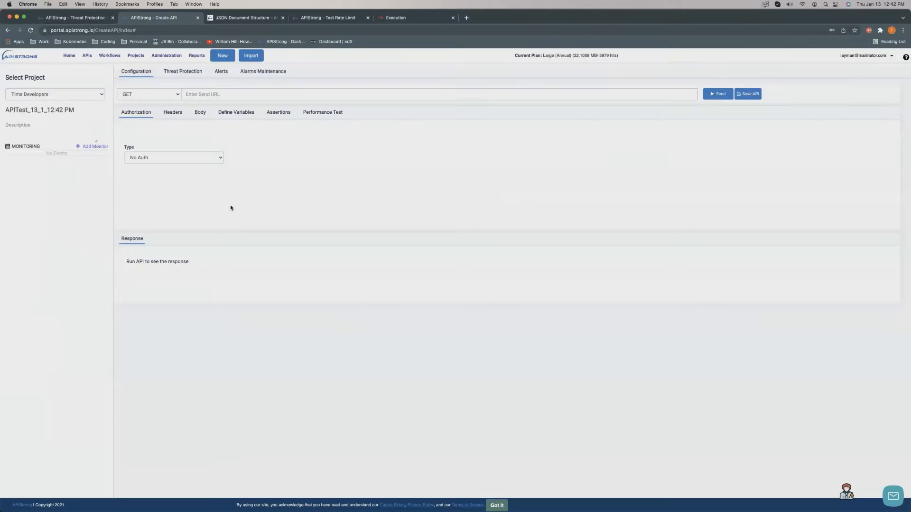
click(886, 55)
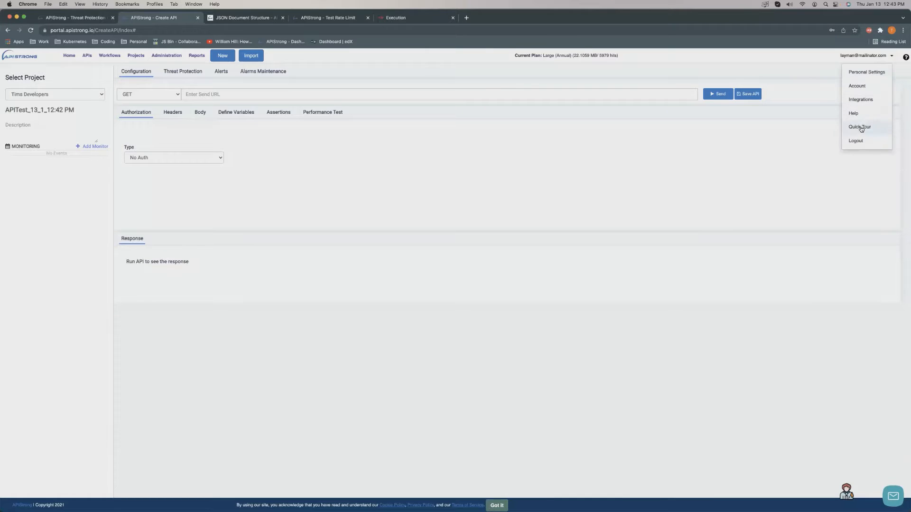
click(860, 126)
click(447, 297)
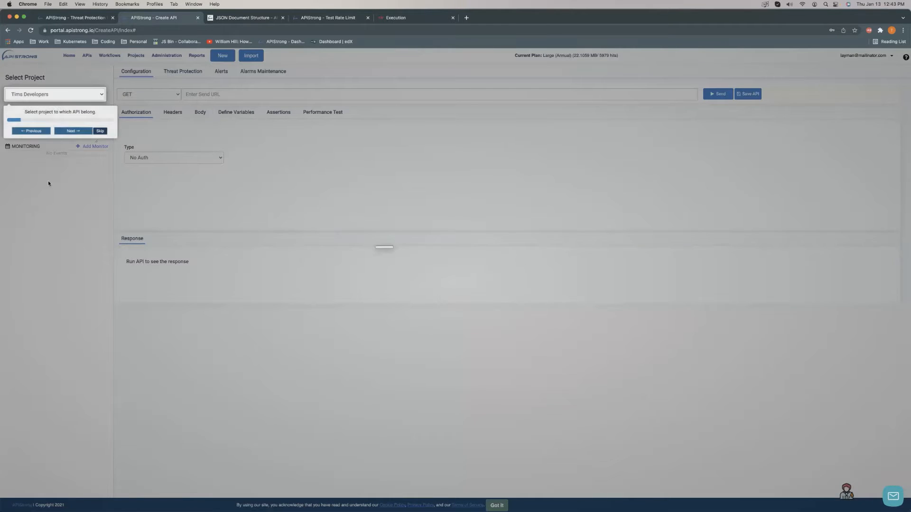
click(61, 133)
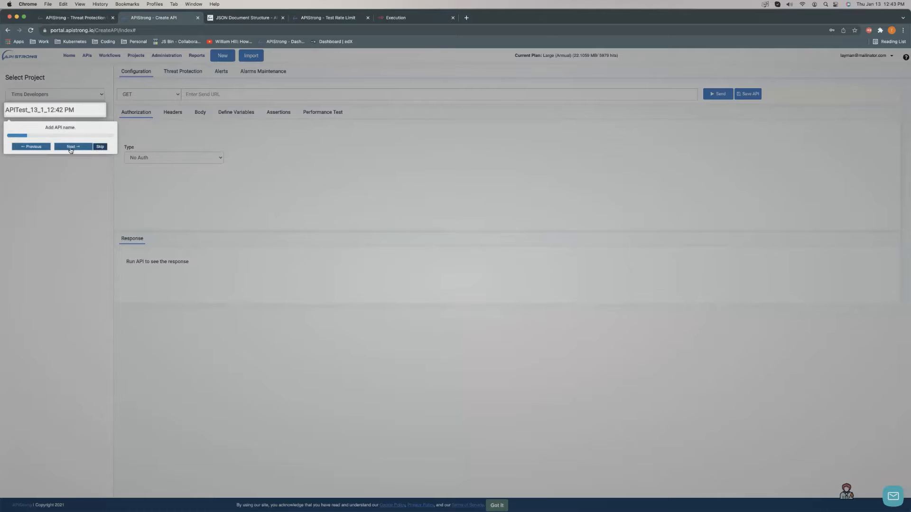
click(70, 147)
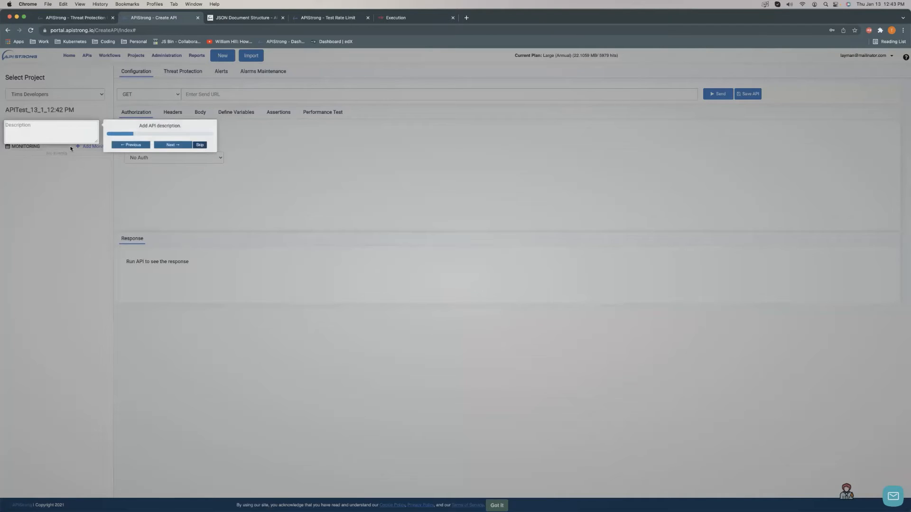
click(169, 143)
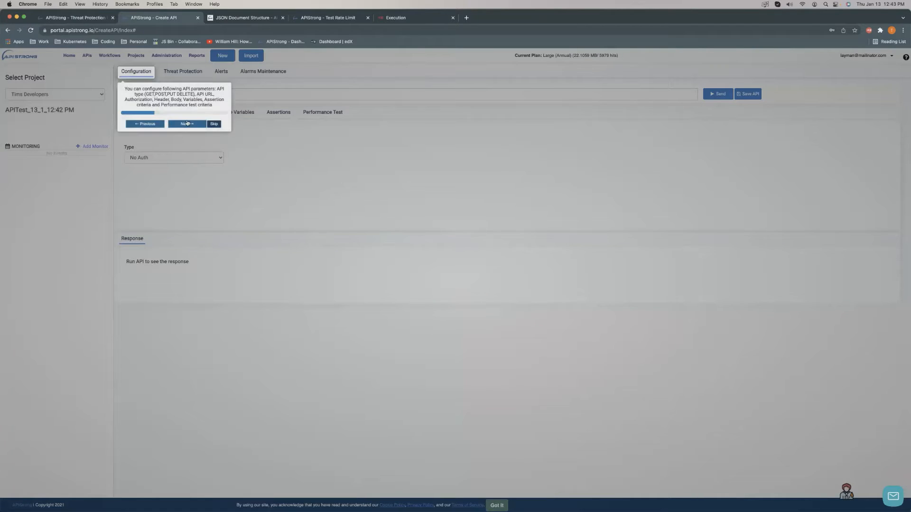
click(187, 124)
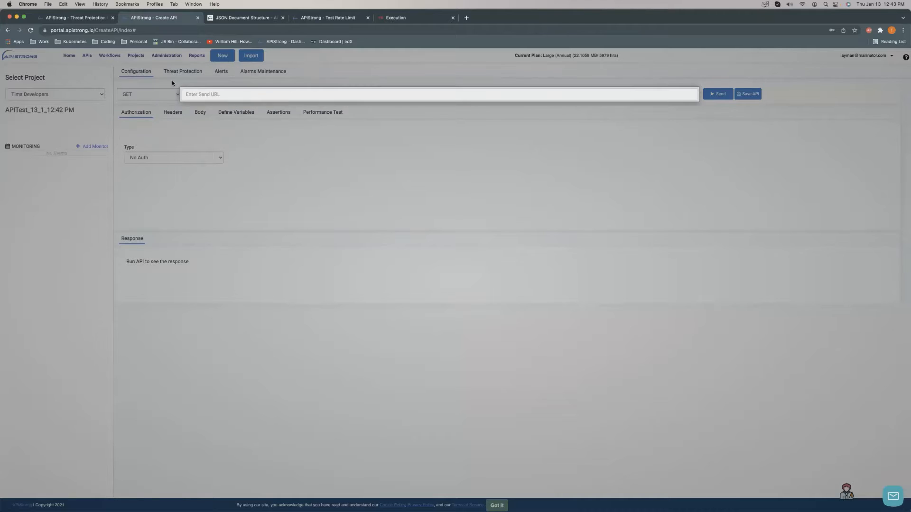
click(276, 131)
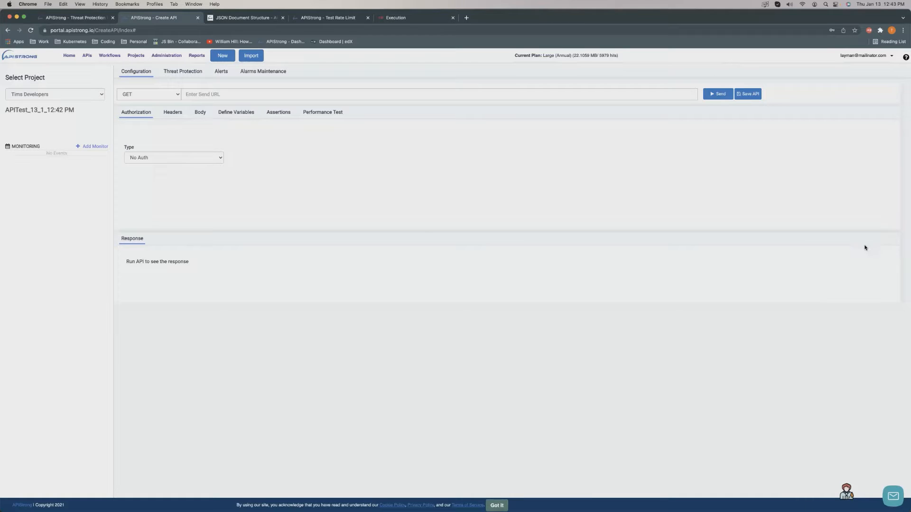
Visit the Support page and home Dashboard, then return to the APIs list.
click(905, 58)
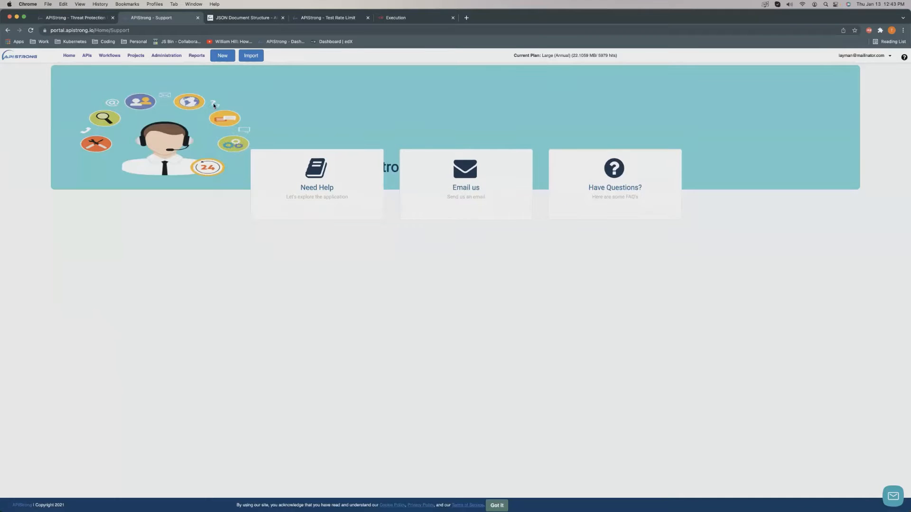
click(221, 136)
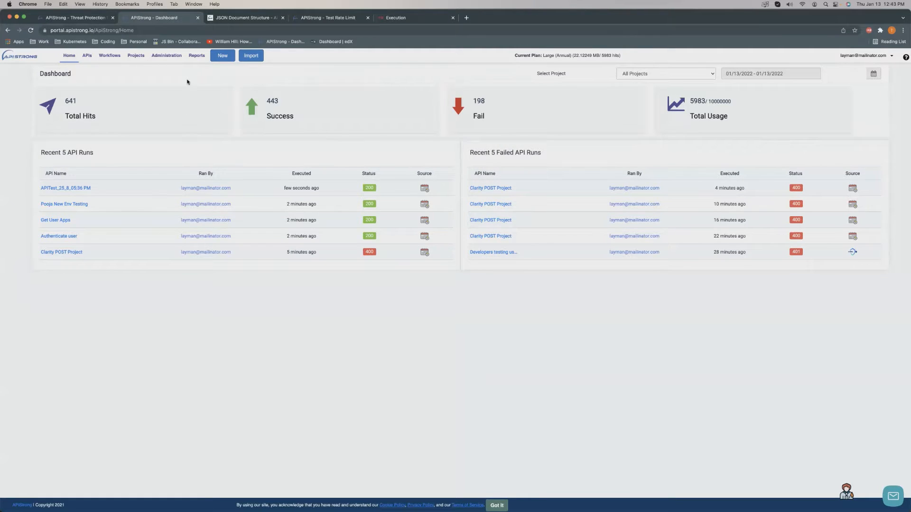
click(87, 56)
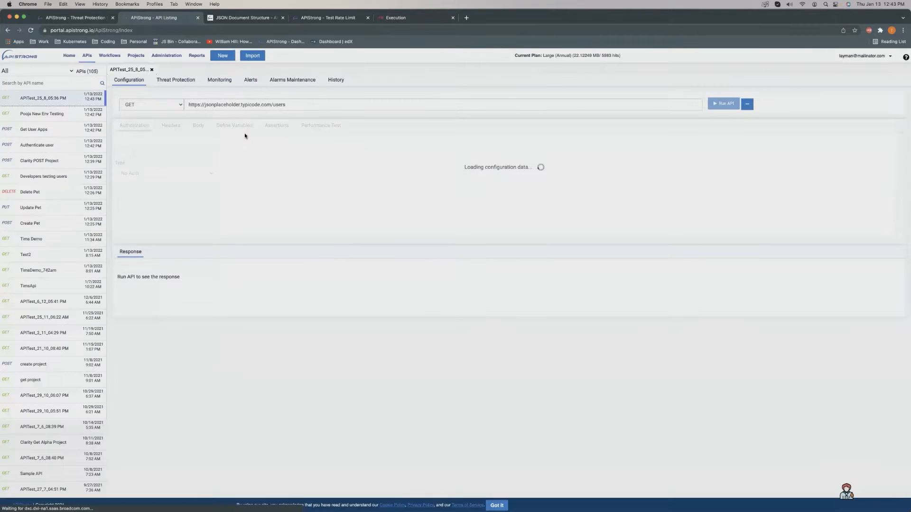
Review the API's Threat Protection, Monitoring, Alerts, Alarms Maintenance and History tabs.
click(176, 81)
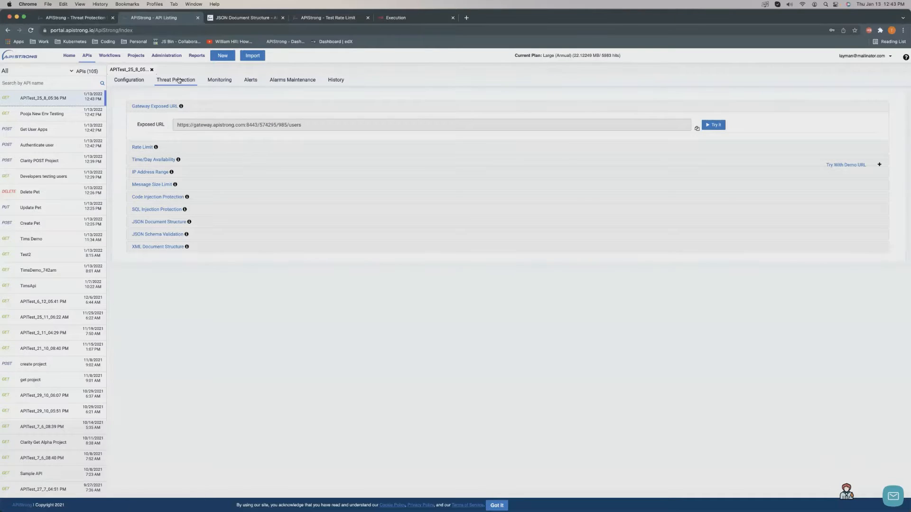
click(172, 60)
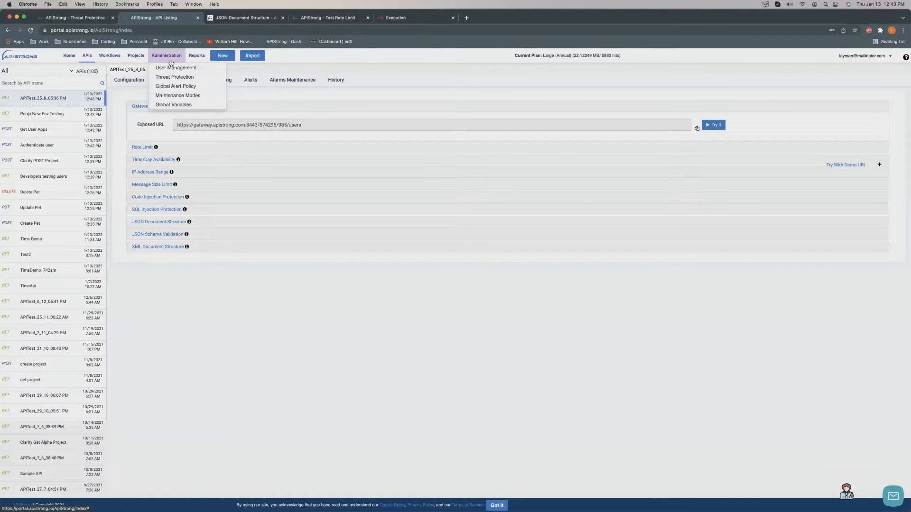
click(306, 104)
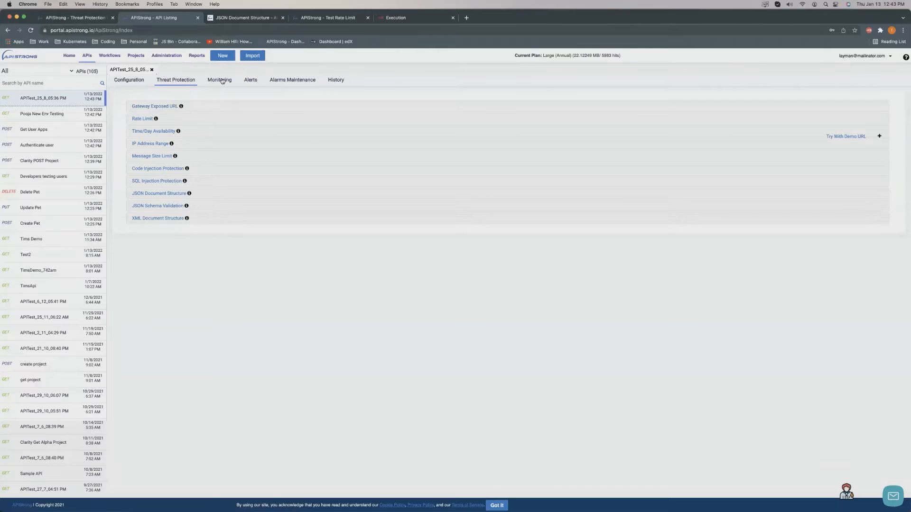
click(222, 81)
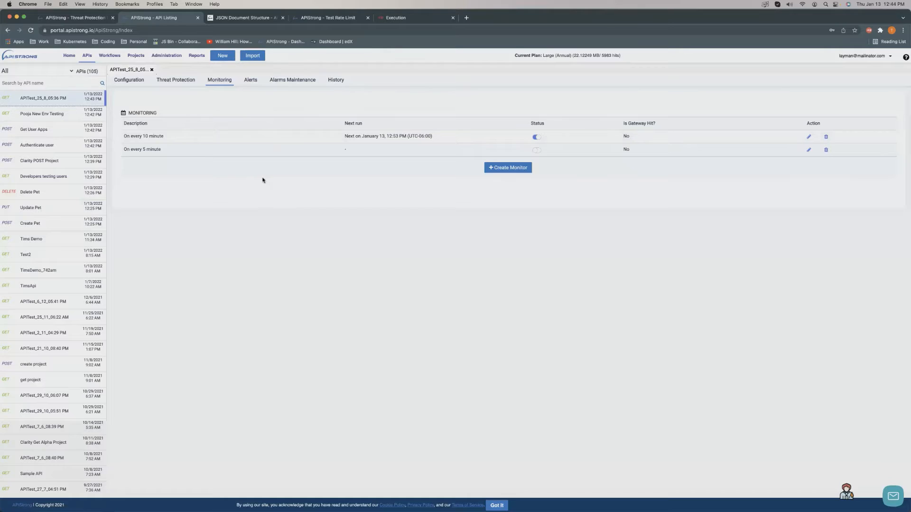
click(248, 82)
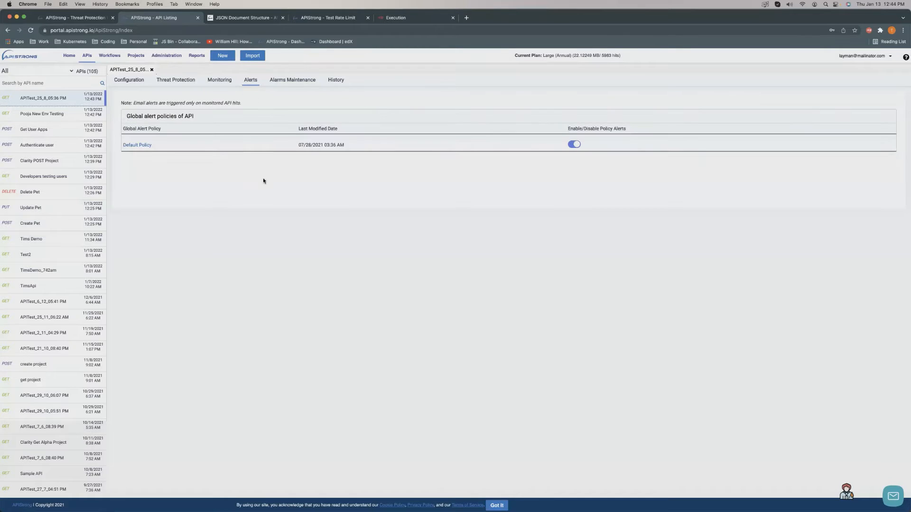
click(299, 81)
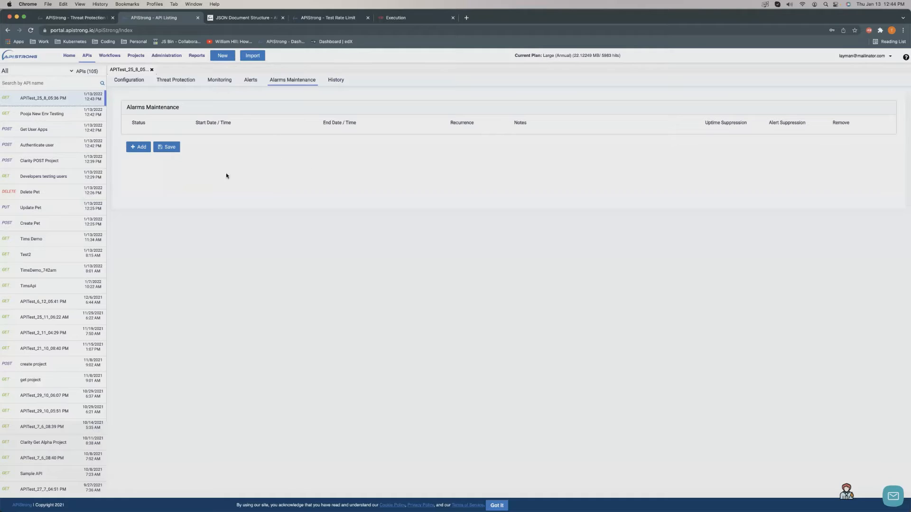
click(336, 80)
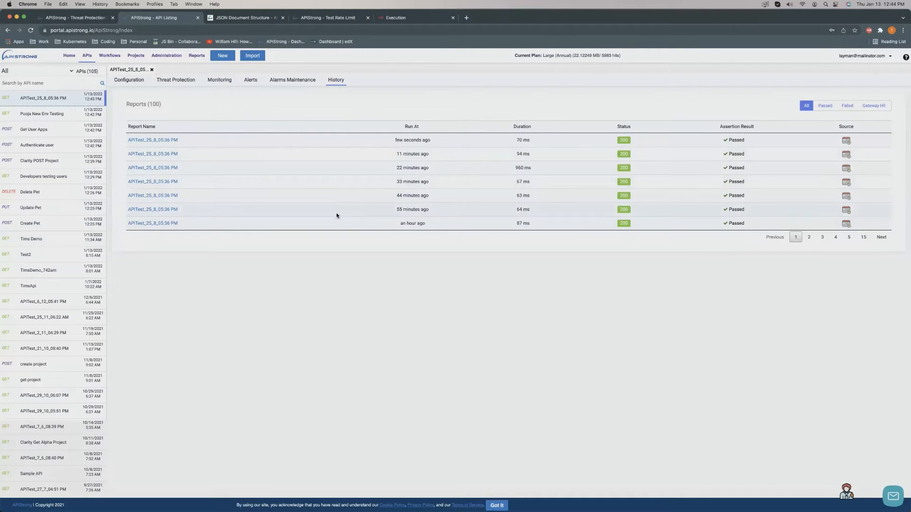
Check report types and administration options, return to the home dashboard, and switch to PowerPoint.
click(196, 55)
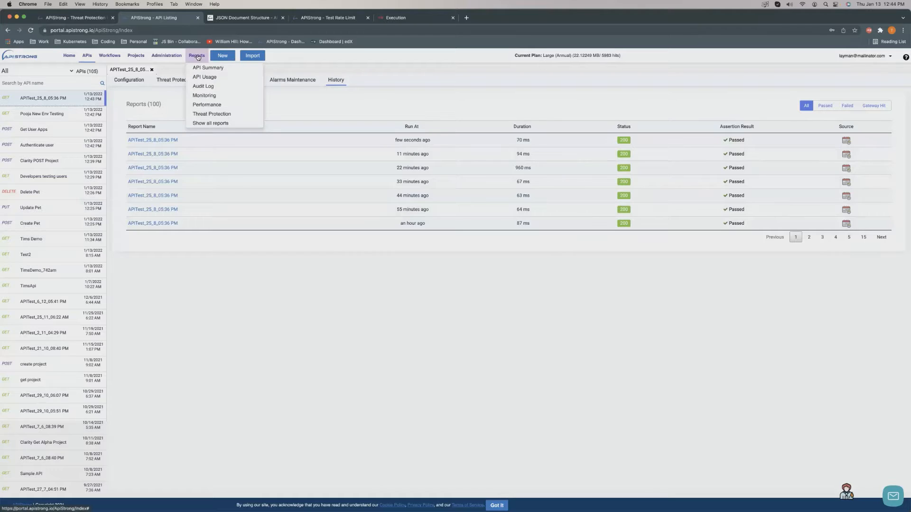
click(337, 113)
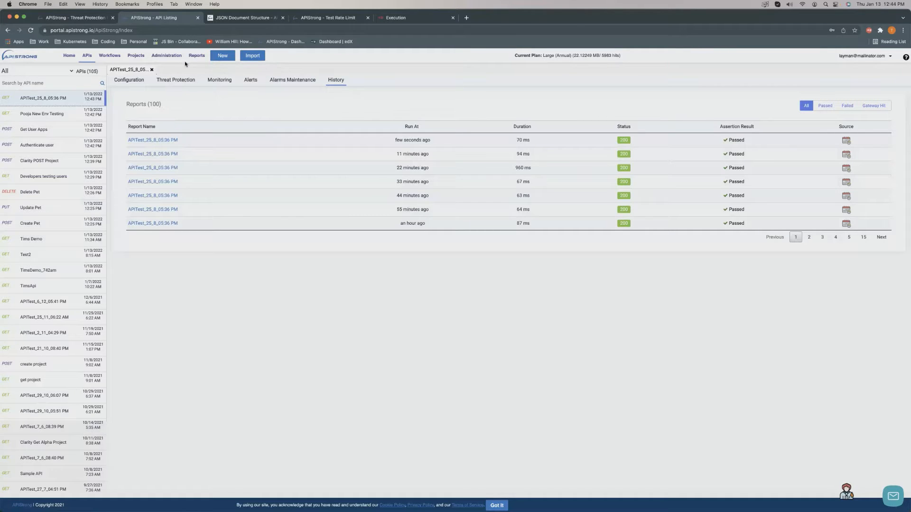
click(173, 58)
click(268, 115)
click(69, 57)
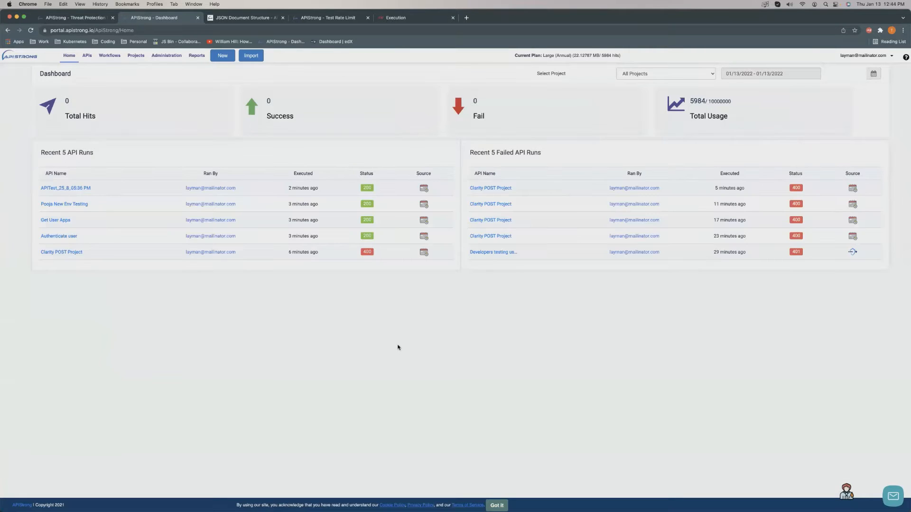
key(super+Tab)
key(super+Tab)
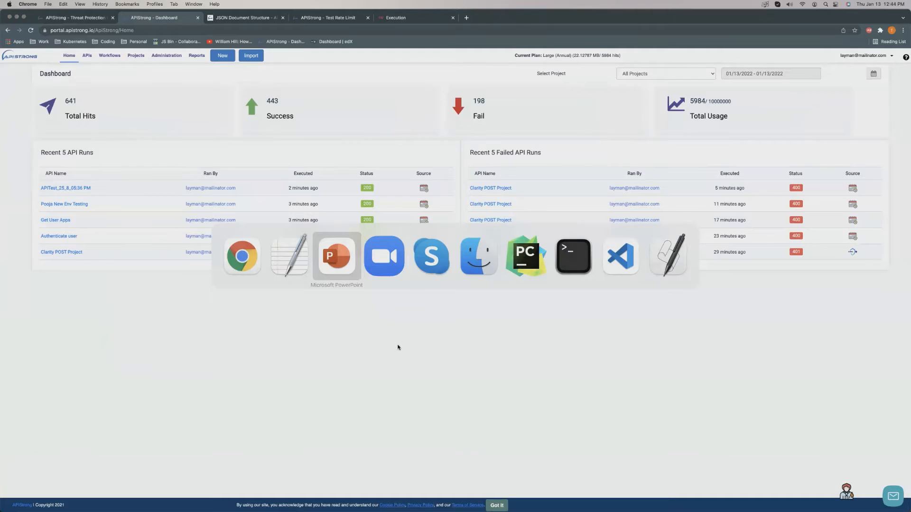